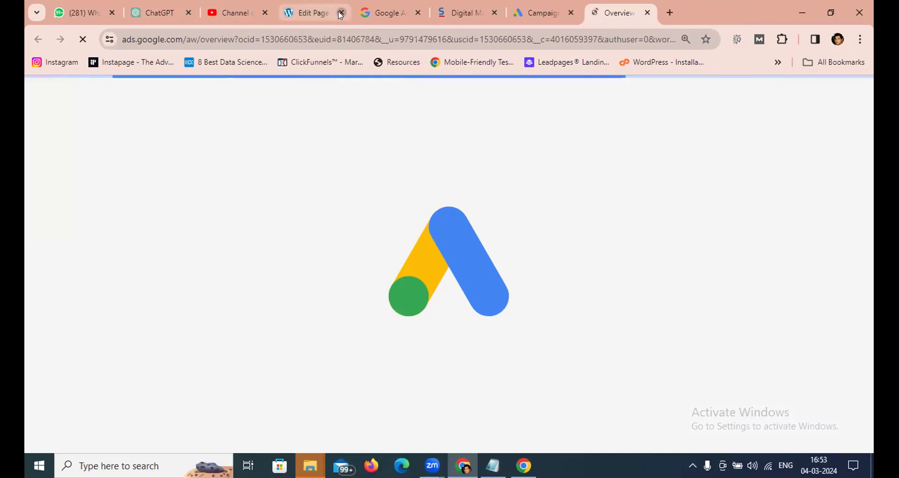
- Close the WordPress edit page, search Google for "mahindra scorpio new" in a new tab and open Mahindra's Scorpio N page
left_click(342, 13)
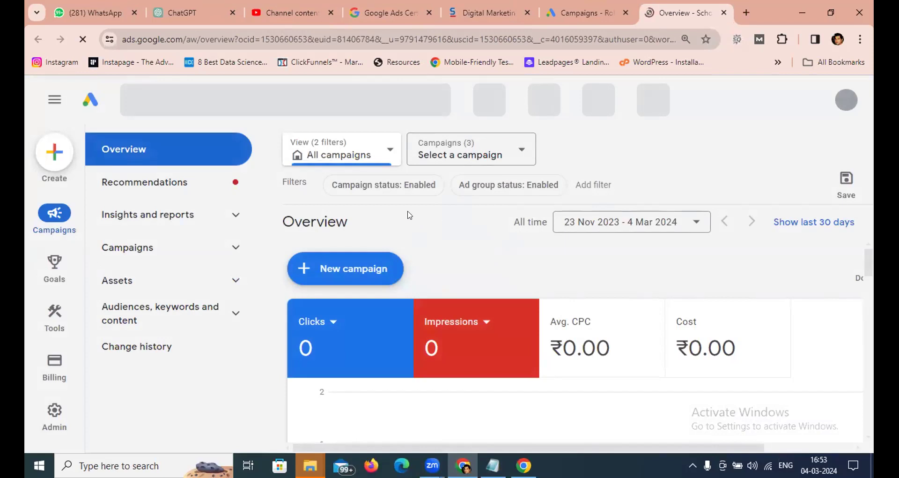
left_click(740, 7)
type("mahin")
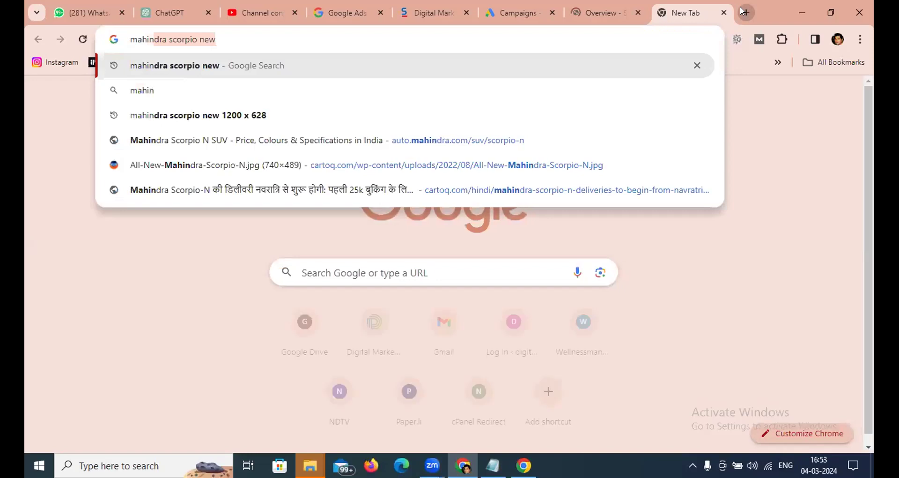
key("Return")
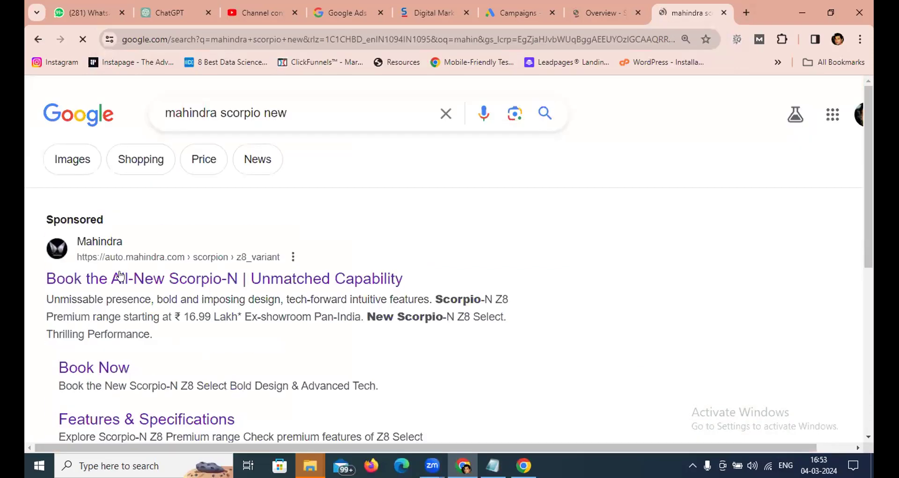
scroll(120, 288, "down", 5)
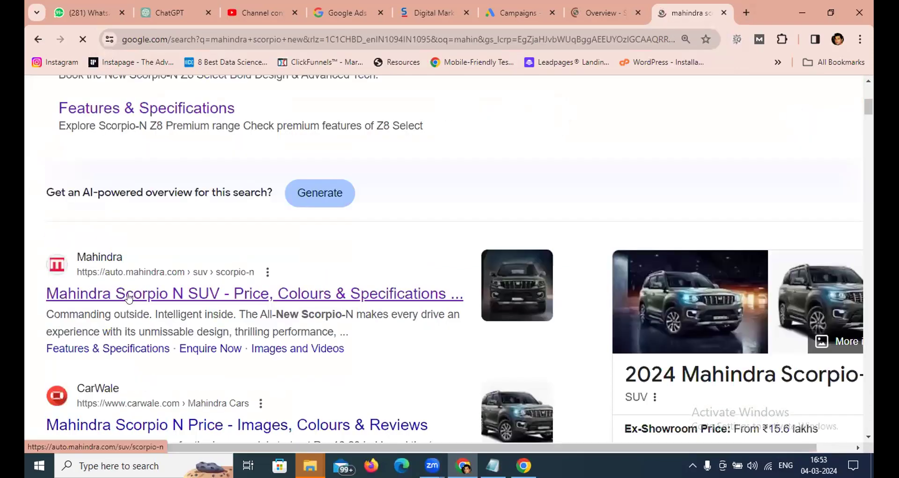
left_click(129, 297)
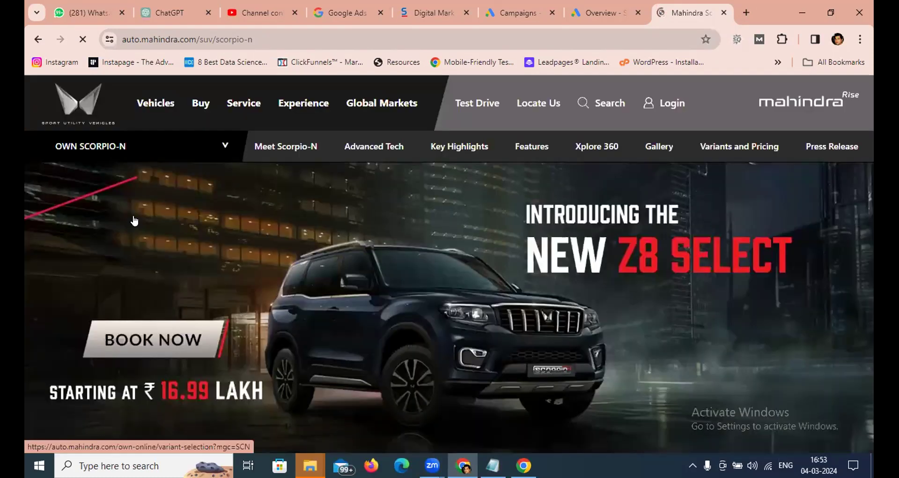
- Look over the Scorpio N page and dismiss its contact form pop-up
scroll(370, 228, "down", 5)
scroll(369, 227, "up", 5)
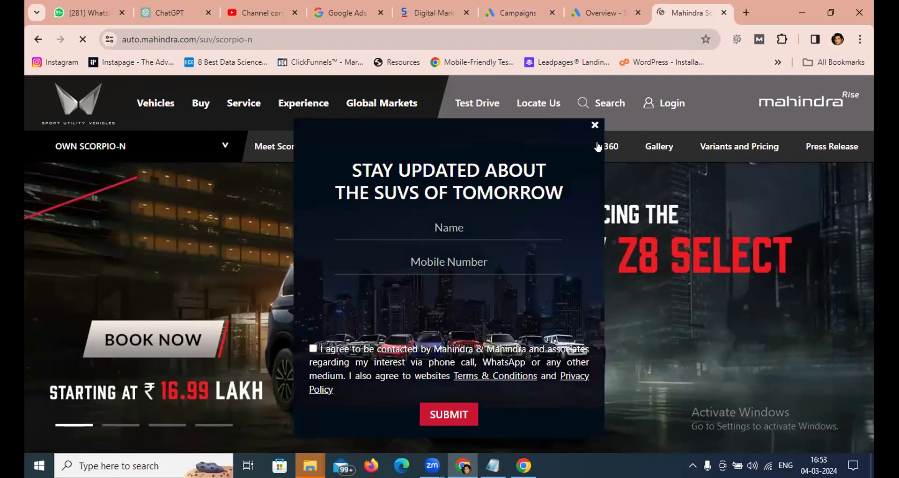
left_click(595, 125)
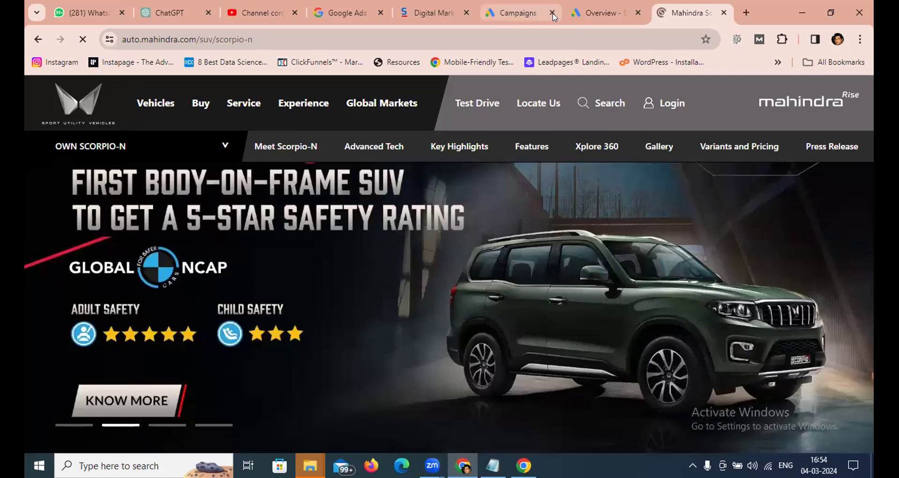
- Return to the Google Ads account overview and open the Audience manager from the shared library
left_click(529, 13)
left_click(593, 14)
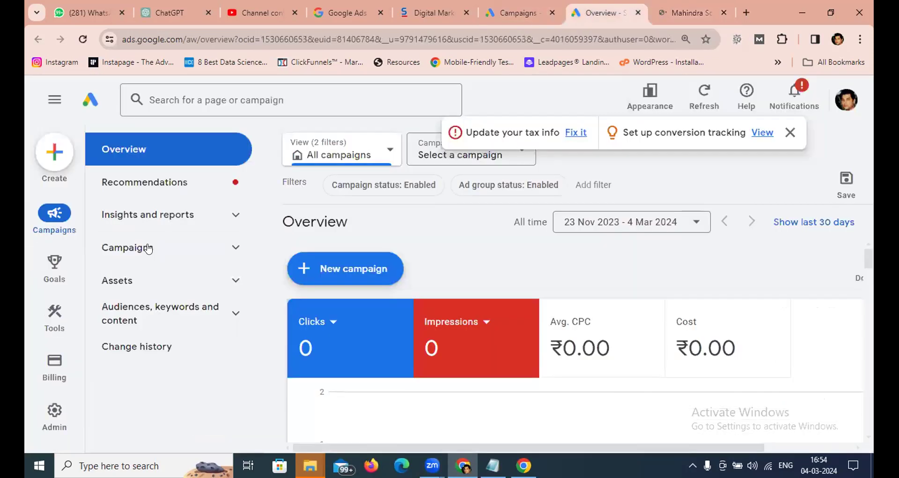
left_click(160, 257)
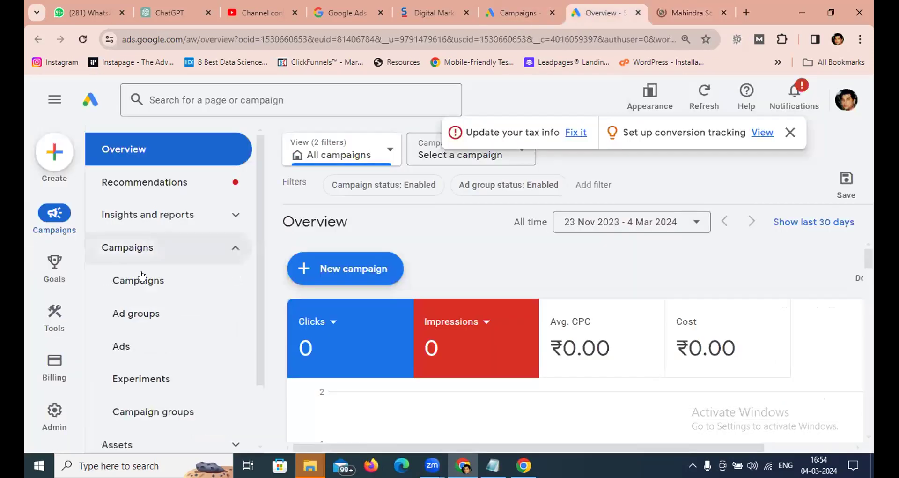
left_click(141, 280)
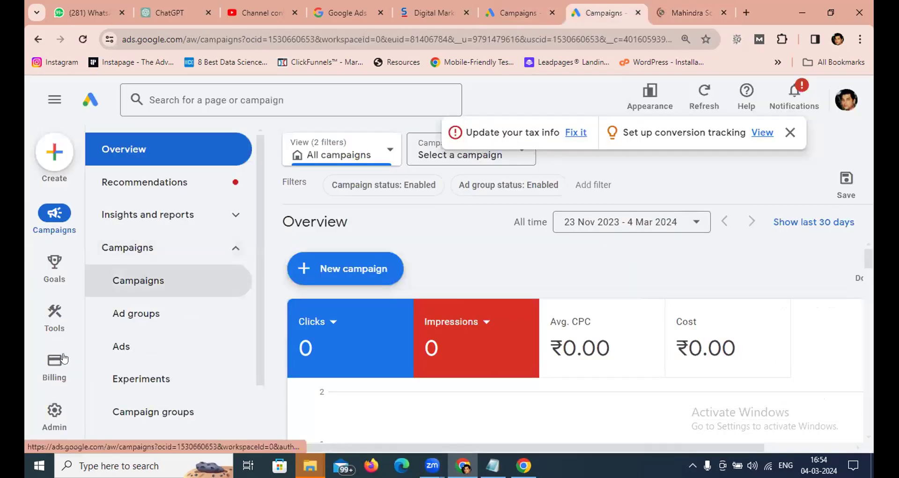
left_click(48, 320)
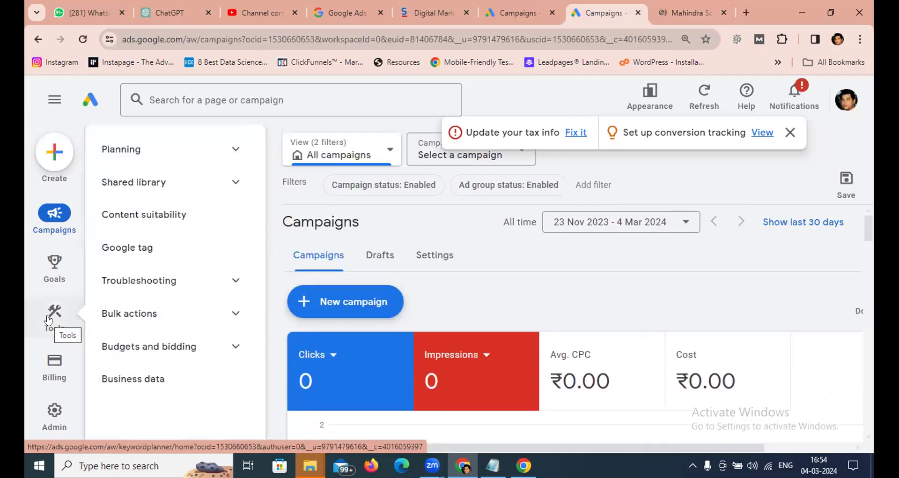
left_click(176, 183)
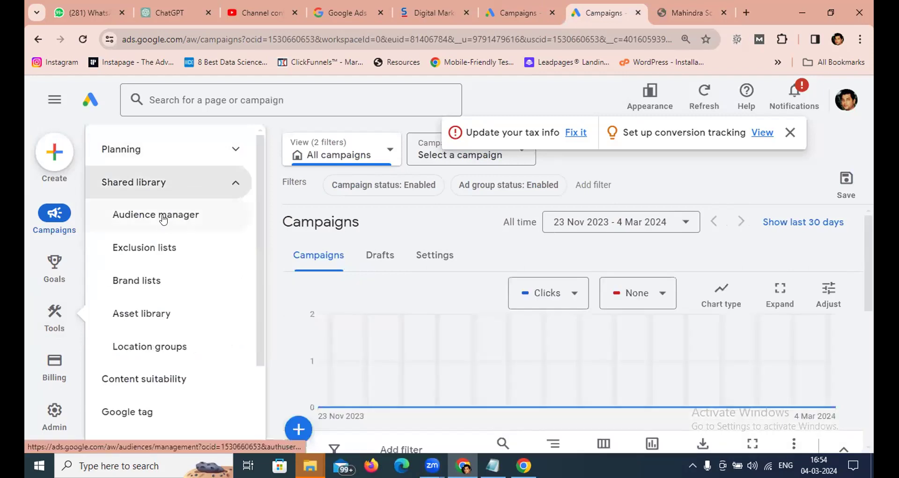
left_click(163, 217)
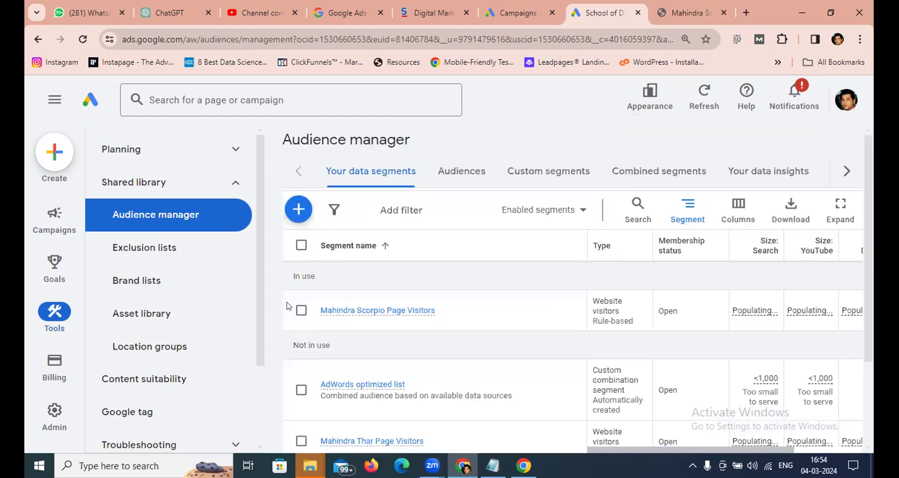
- Try to remove the Mahindra Scorpio Page Visitors and Mahindra Thar Page Visitors segments together
scroll(290, 302, "down", 2)
left_click(301, 248)
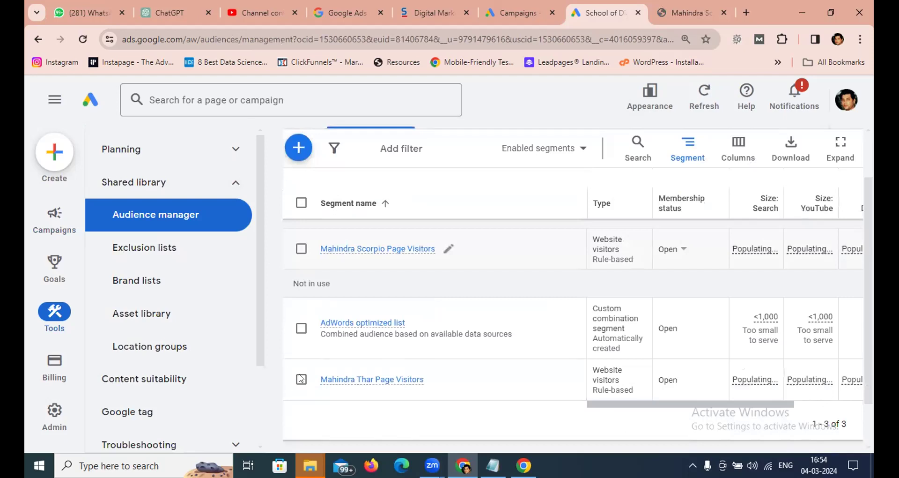
left_click(449, 147)
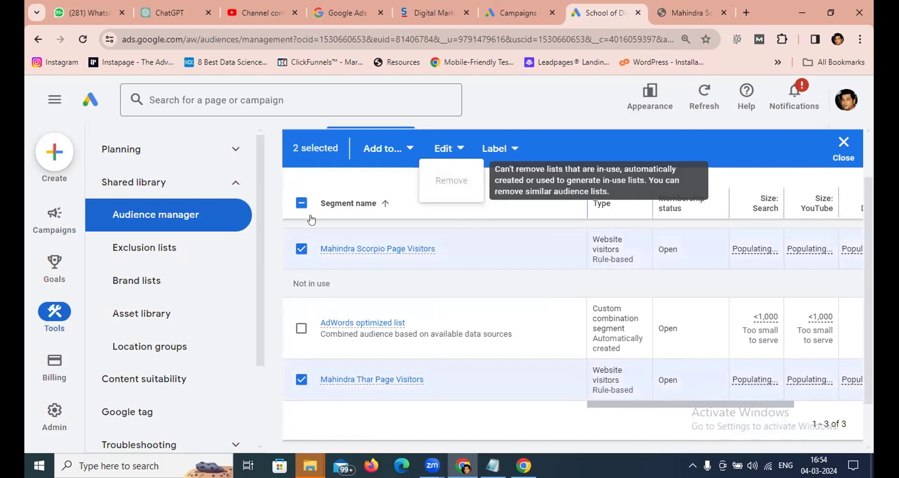
left_click(297, 217)
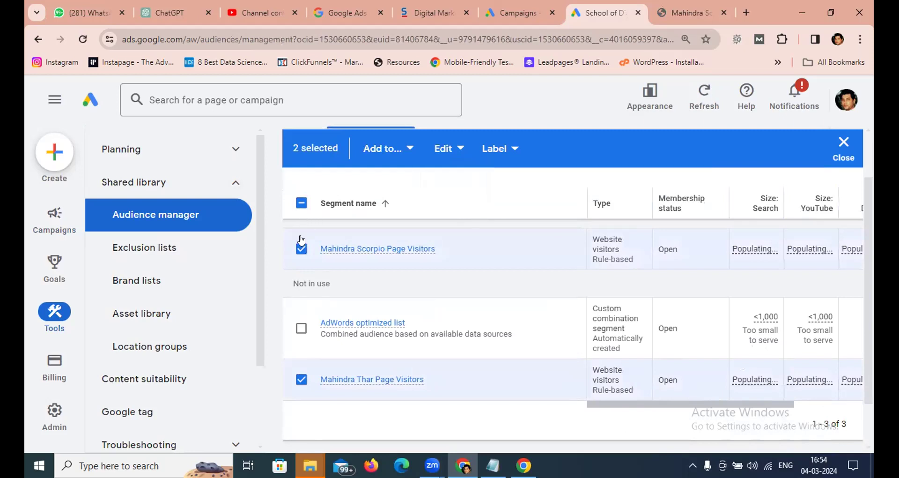
left_click(301, 328)
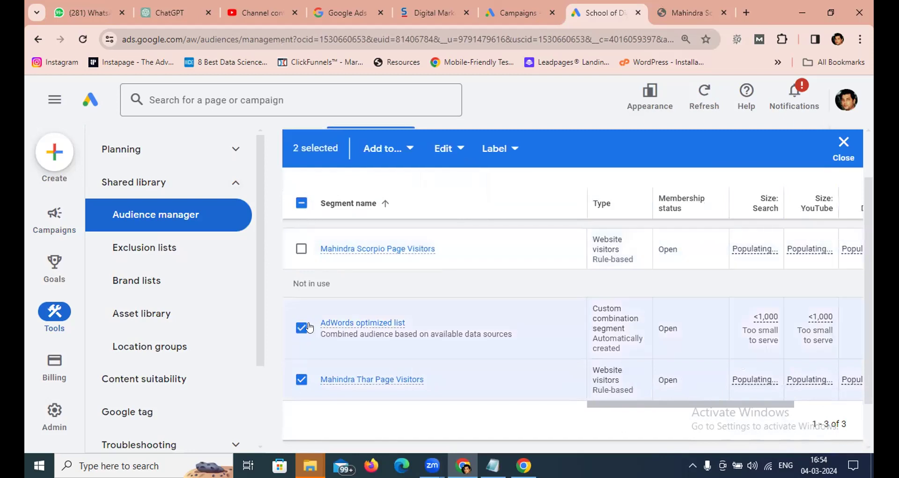
left_click(301, 379)
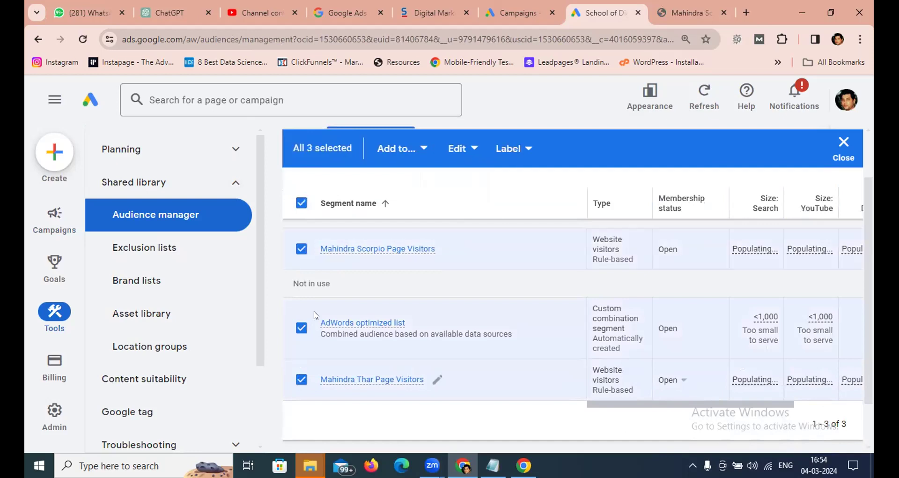
left_click(302, 329)
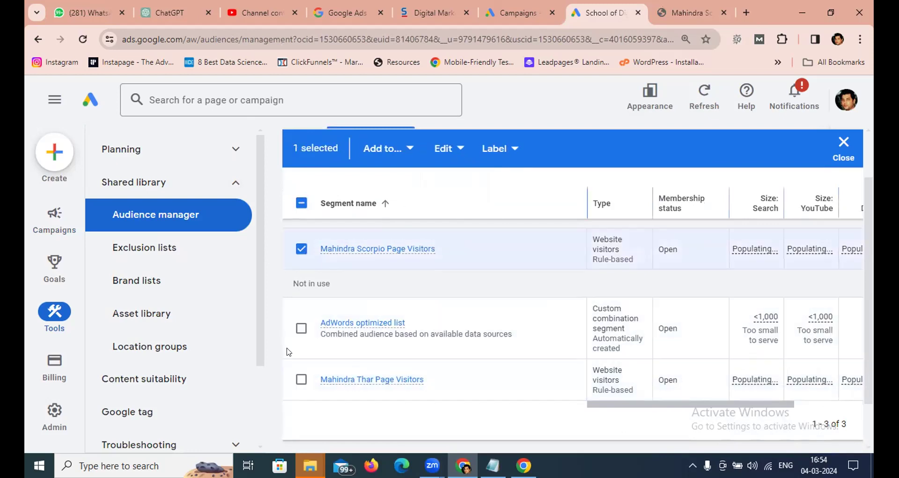
left_click(302, 379)
left_click(443, 149)
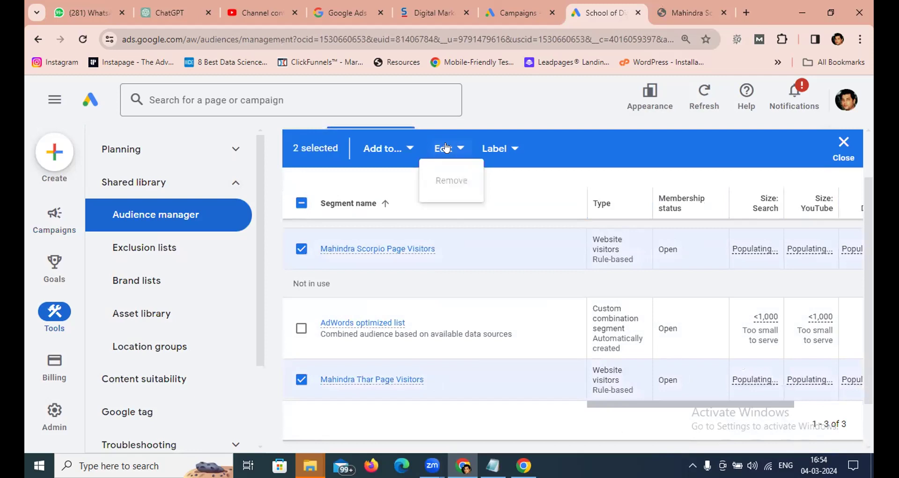
- Leave only the Mahindra Thar Page Visitors segment selected and remove it from the data segments
left_click(299, 250)
left_click(301, 248)
left_click(443, 148)
left_click(449, 186)
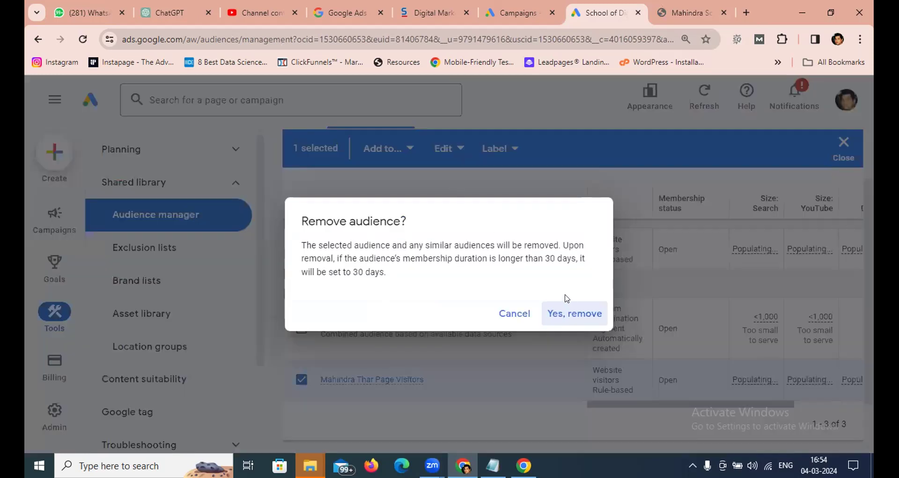
left_click(569, 310)
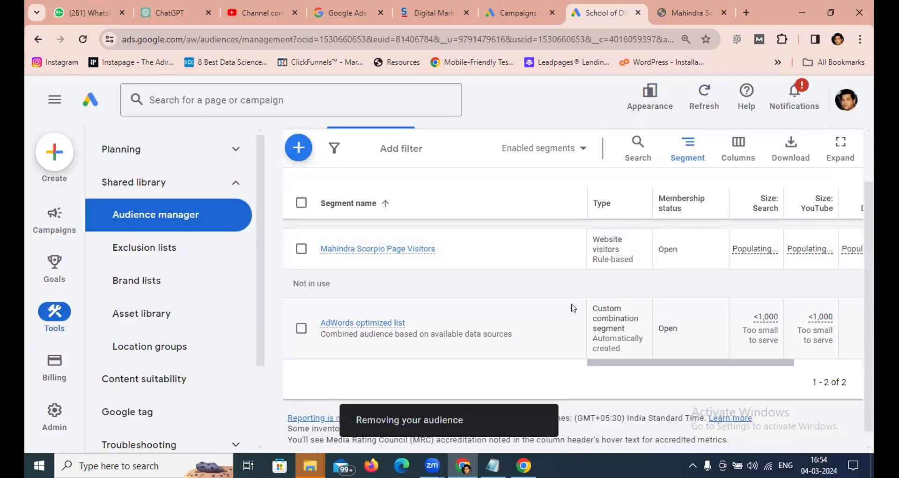
- Try to remove the Mahindra Scorpio Page Visitors segment
left_click(301, 249)
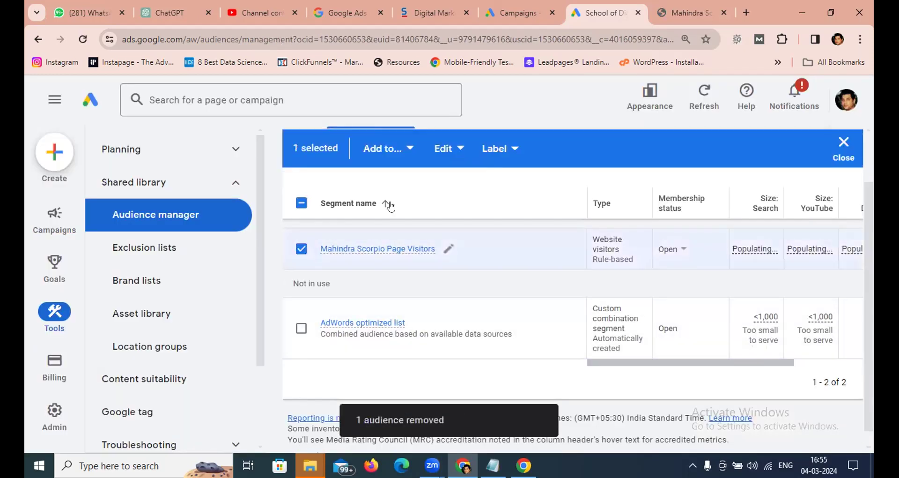
left_click(444, 149)
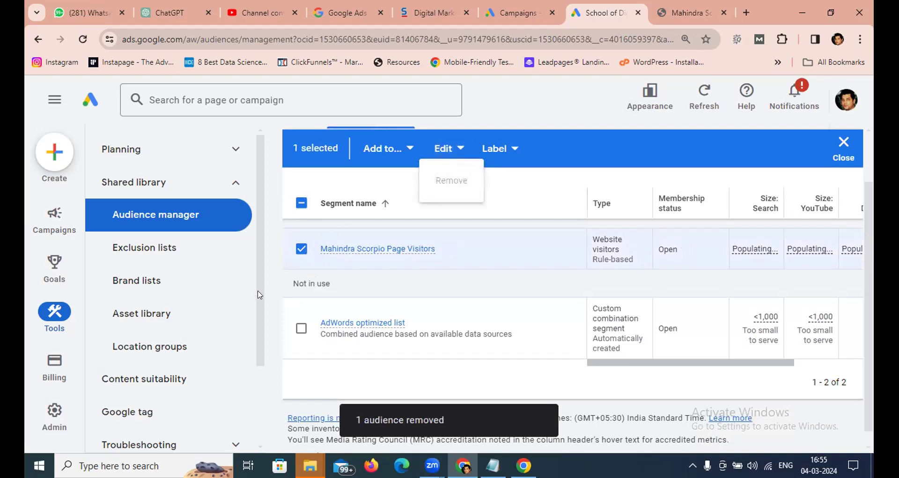
left_click(279, 248)
- Rename the Mahindra Scorpio Page Visitors segment to "xyz"
scroll(367, 226, "down", 1)
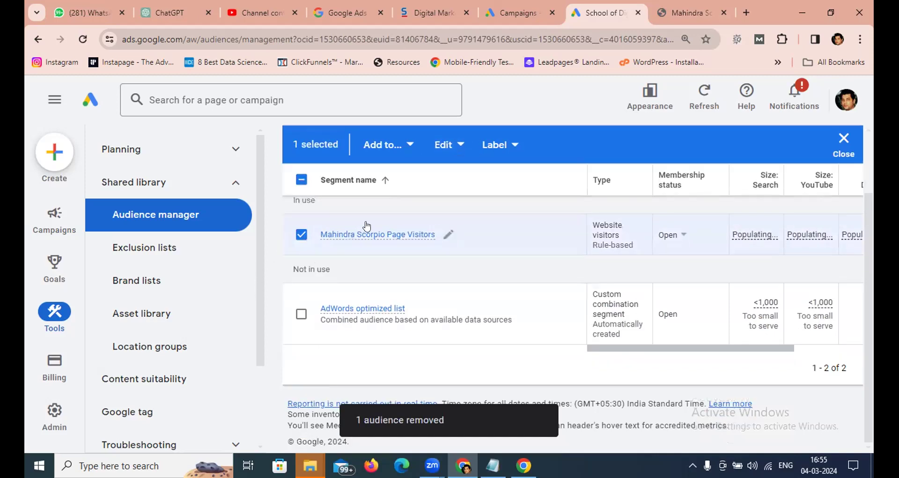
left_click(448, 234)
key("ctrl+a")
type("xyz")
key("Return")
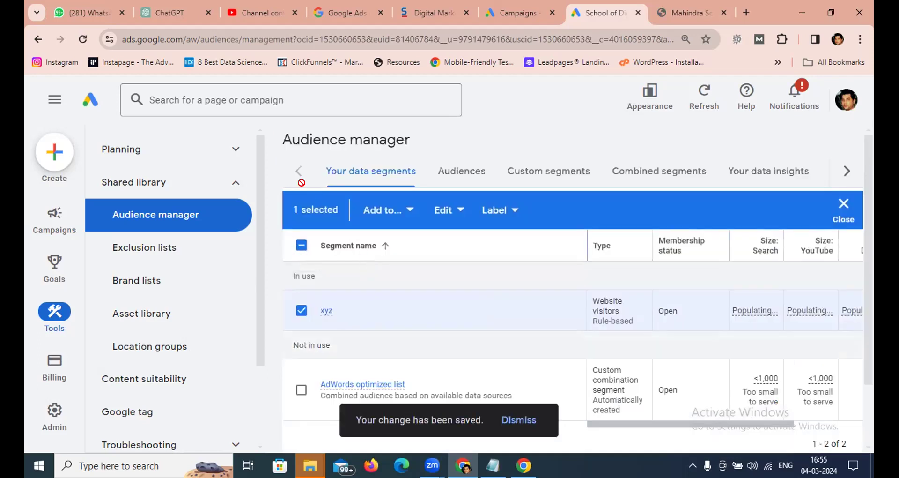
- Clear the segment selection and start a new audience segment for website visitors
left_click_drag(281, 139, 412, 148)
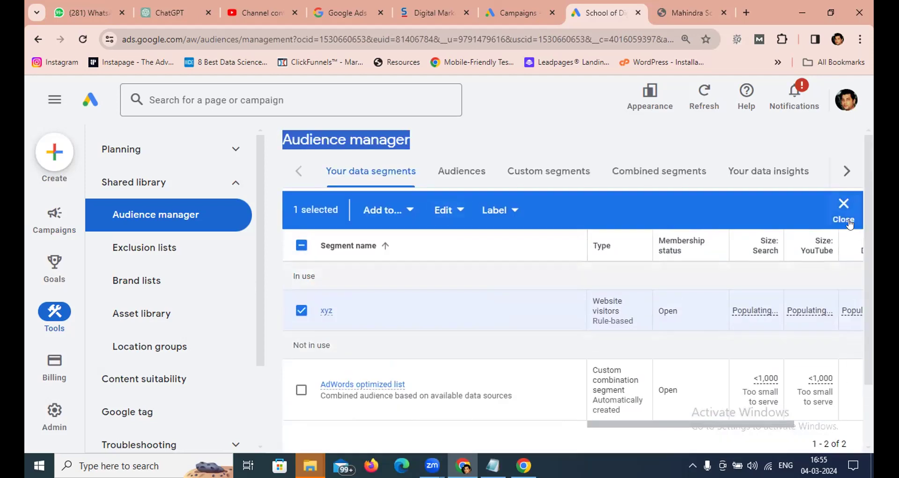
left_click(844, 206)
left_click(290, 219)
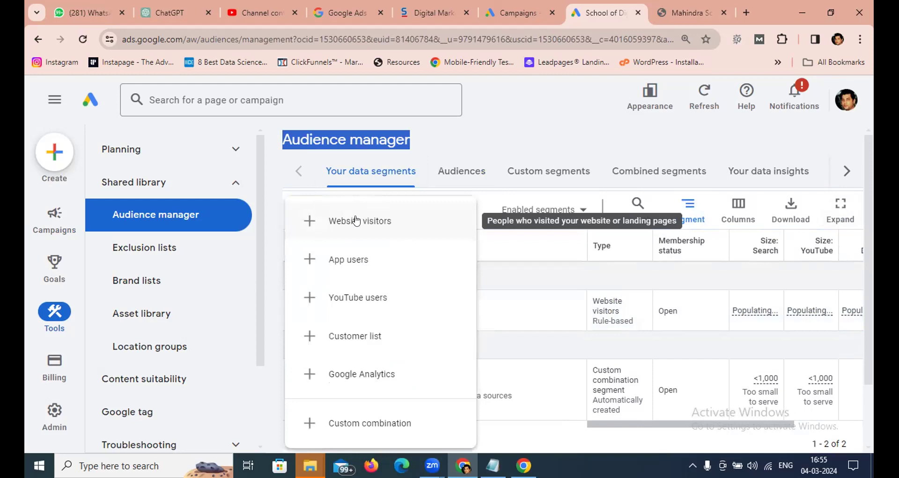
left_click(412, 229)
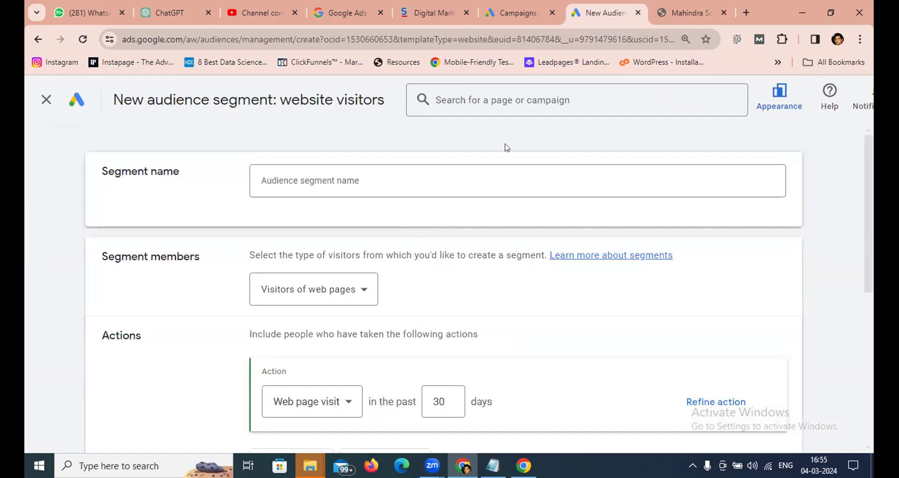
- Copy the web address of the Mahindra Scorpio N page from its browser tab
left_click(682, 10)
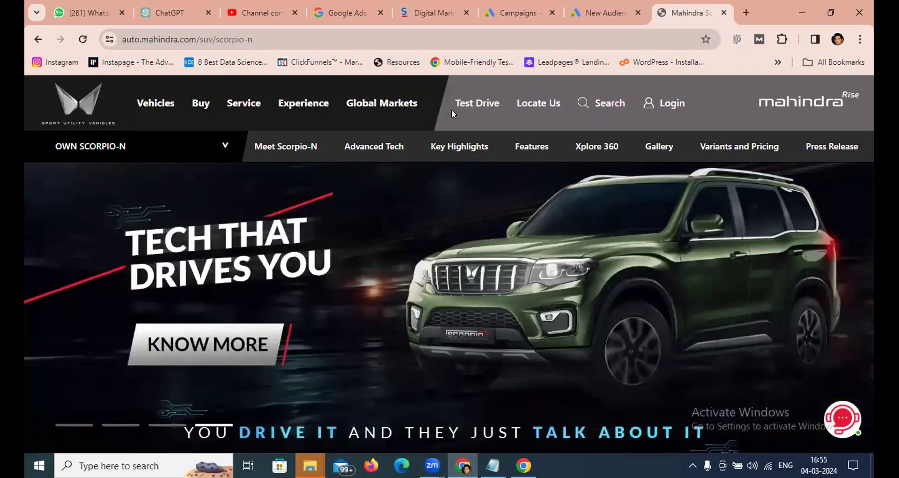
left_click(468, 38)
key("ctrl+c")
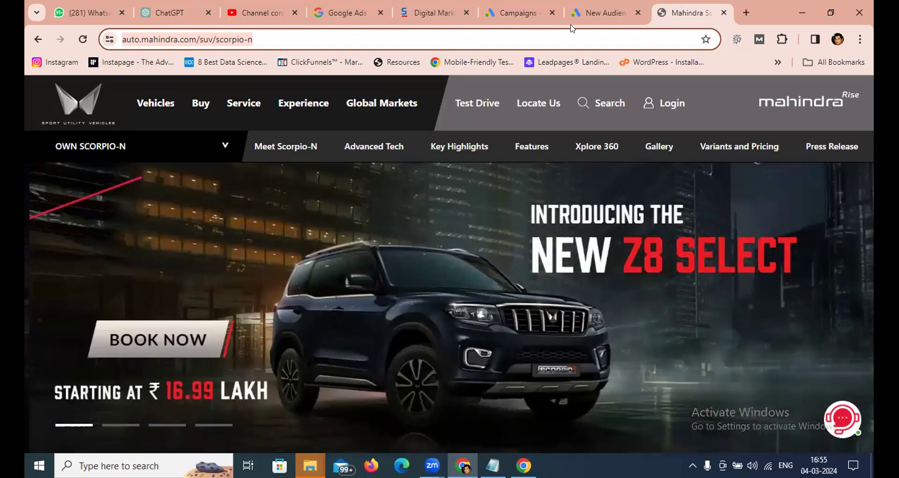
- Return to the new audience segment form and name the segment "Mahindra Scorpio Page Visitors"
left_click(586, 18)
left_click(401, 180)
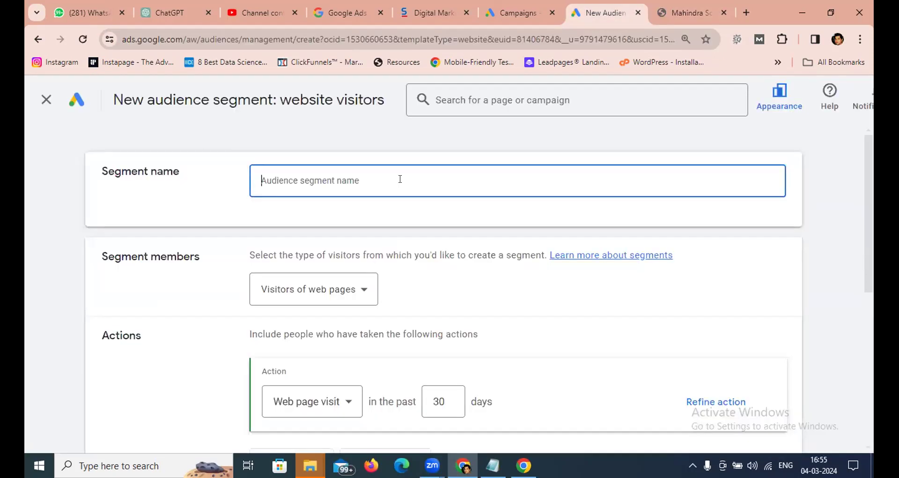
type("Mahi")
type("ndra Sco")
type("rip")
key("BackSpace")
key("BackSpace")
type("pio")
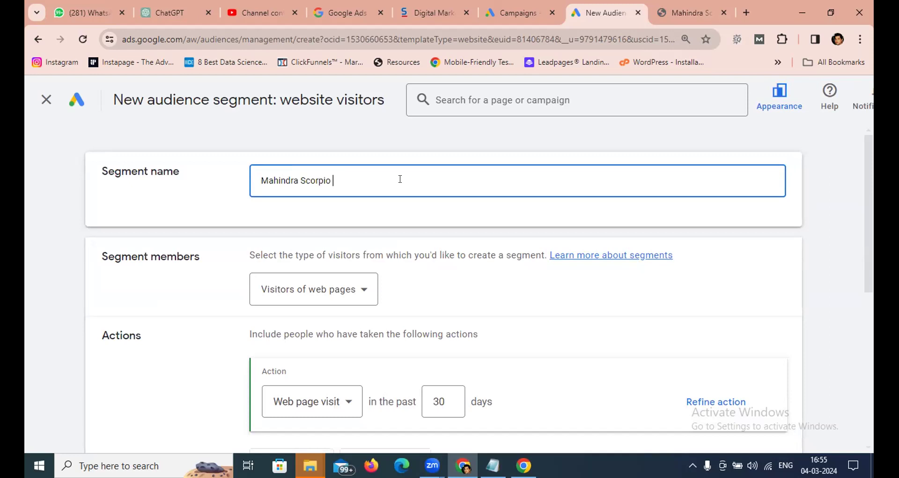
type(" Page Vs")
type("sitors")
scroll(396, 183, "down", 1)
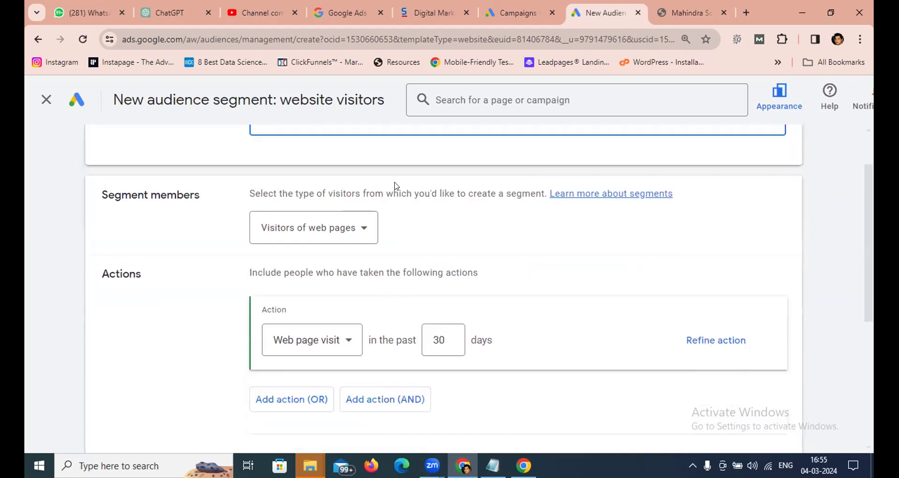
left_click(211, 204)
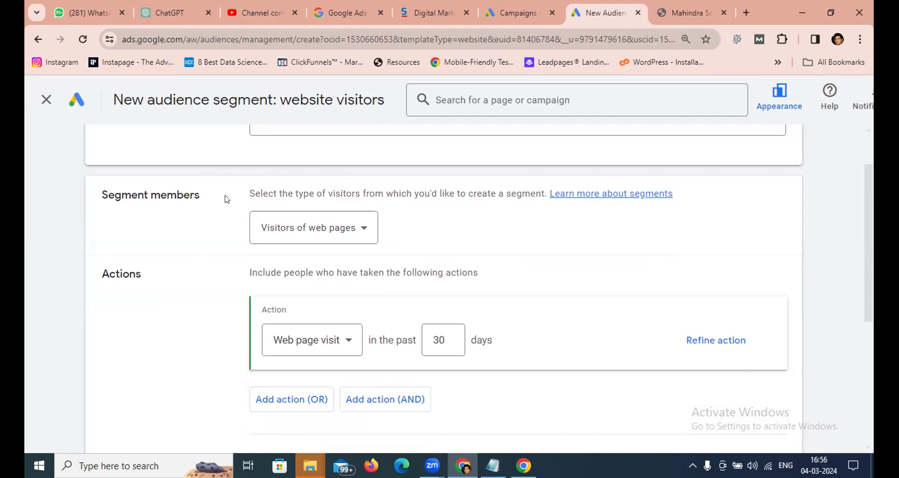
- Refine the web page visit action with a Page URL condition that uses the equals operator
scroll(253, 201, "down", 1)
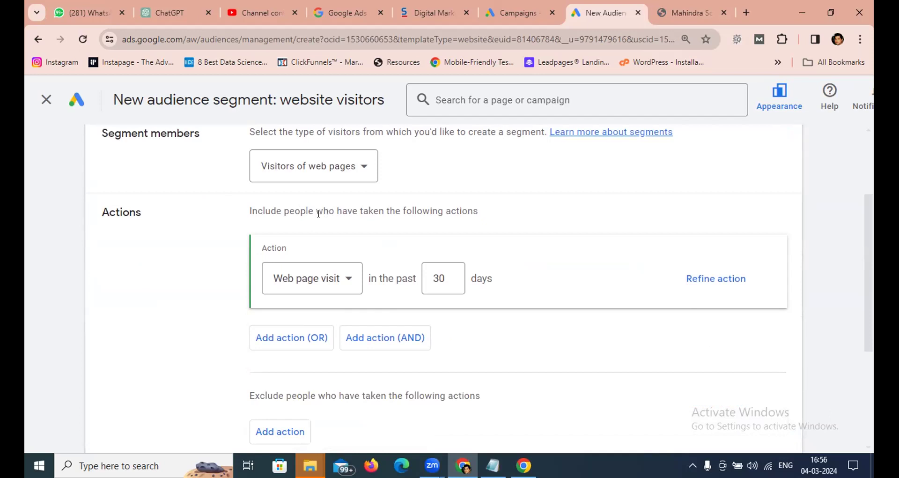
scroll(319, 213, "down", 1)
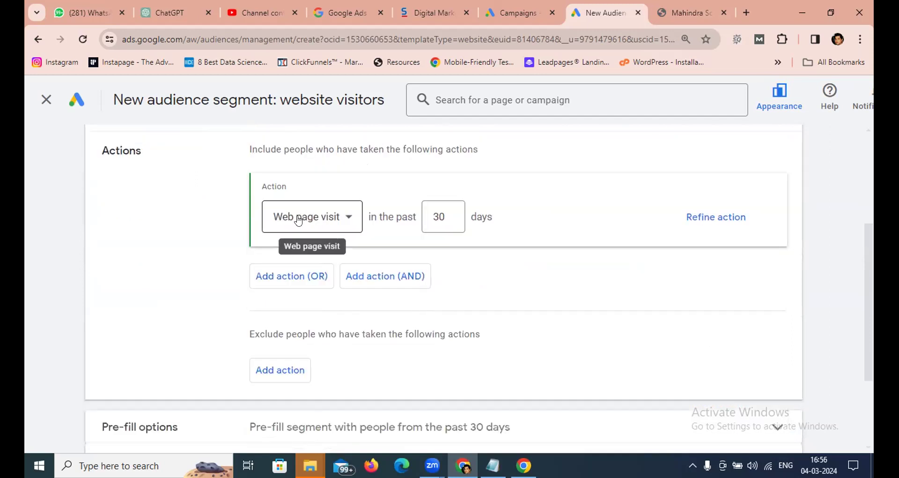
scroll(298, 219, "up", 3)
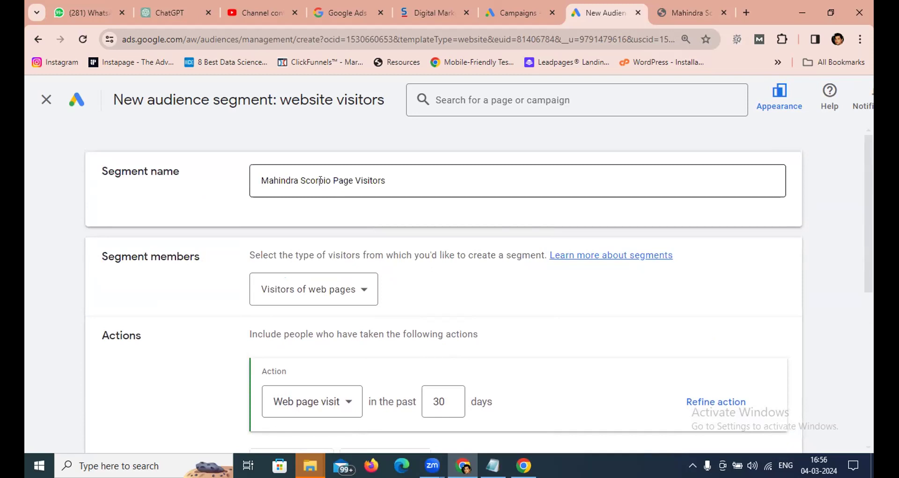
scroll(498, 201, "down", 2)
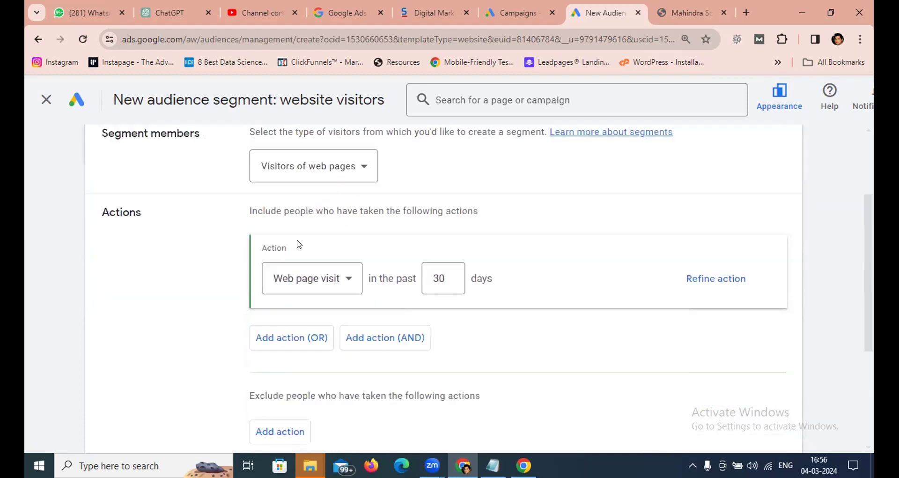
left_click(705, 278)
scroll(454, 269, "down", 2)
left_click(410, 233)
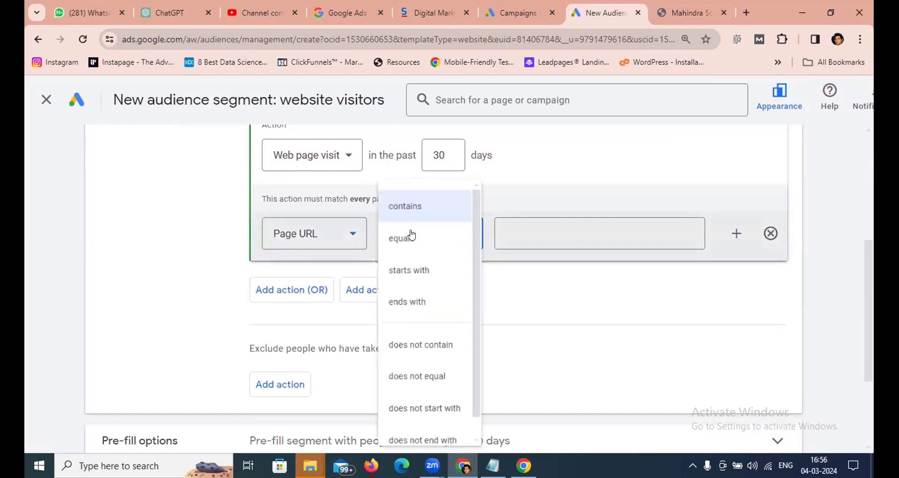
left_click(411, 236)
left_click(604, 227)
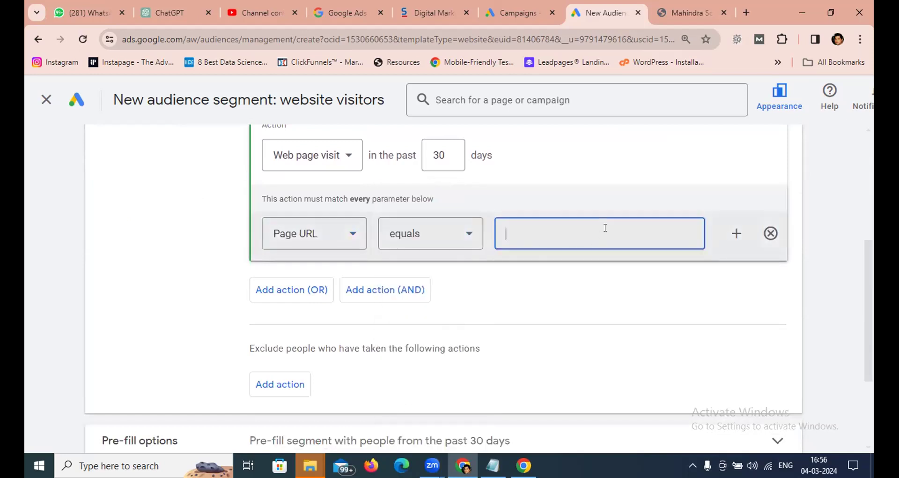
left_click(687, 14)
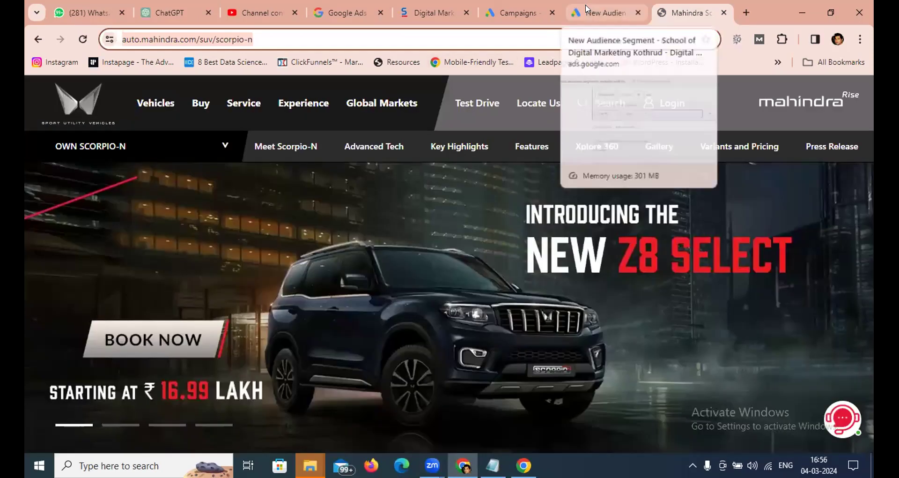
left_click(604, 12)
key("ctrl+v")
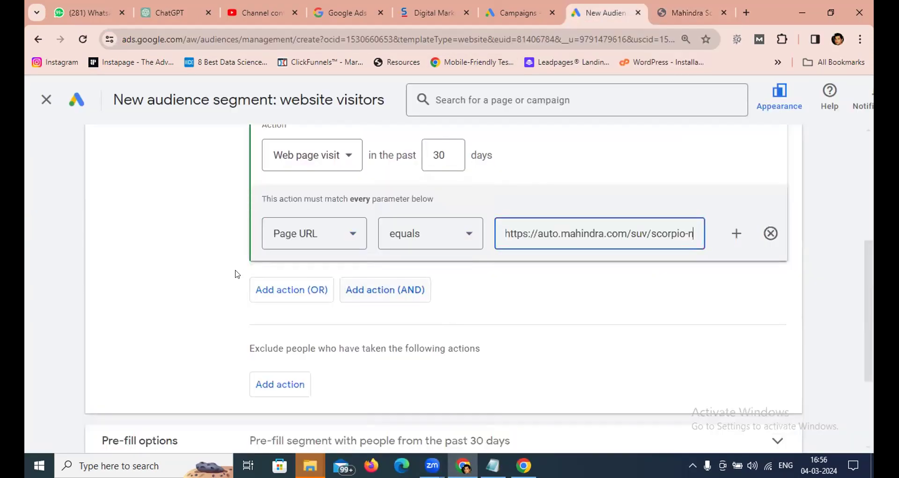
scroll(215, 223, "down", 2)
left_click(137, 394)
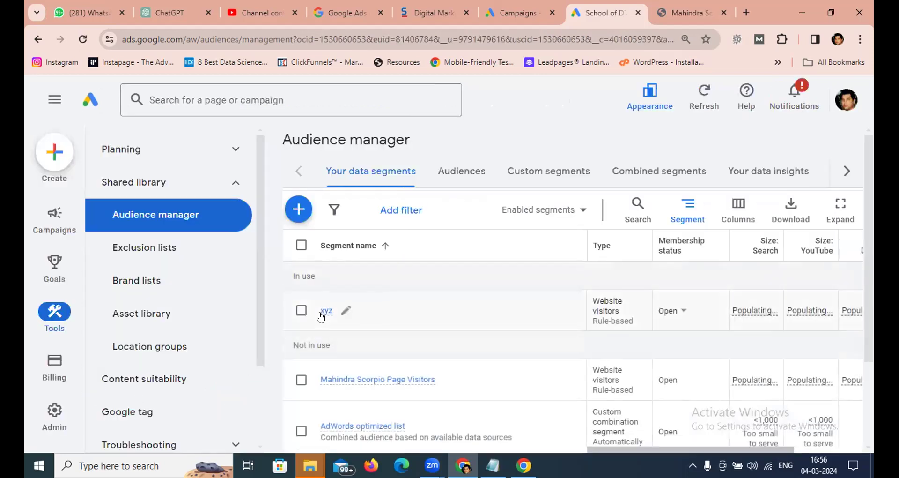
- Examine the Mahindra Scorpio Page Visitors segment in the data segments list and compare it with the Scorpio N page
scroll(363, 377, "down", 2)
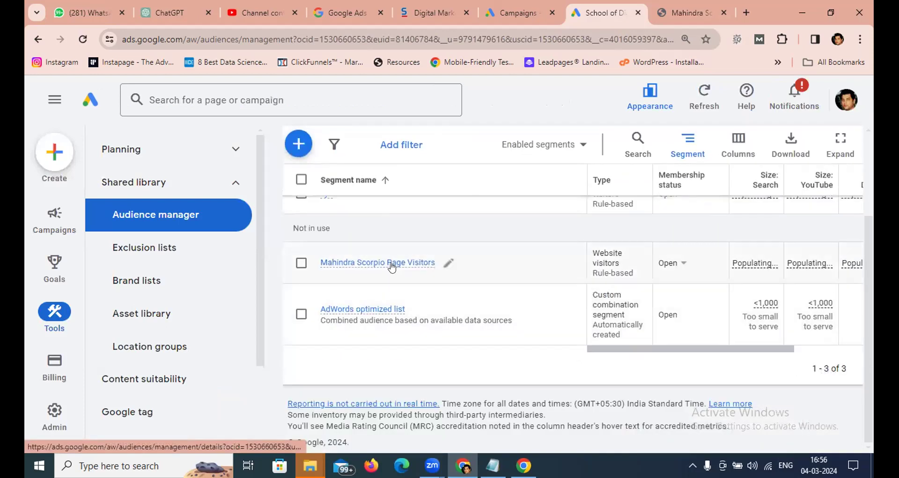
mouse_move(391, 267)
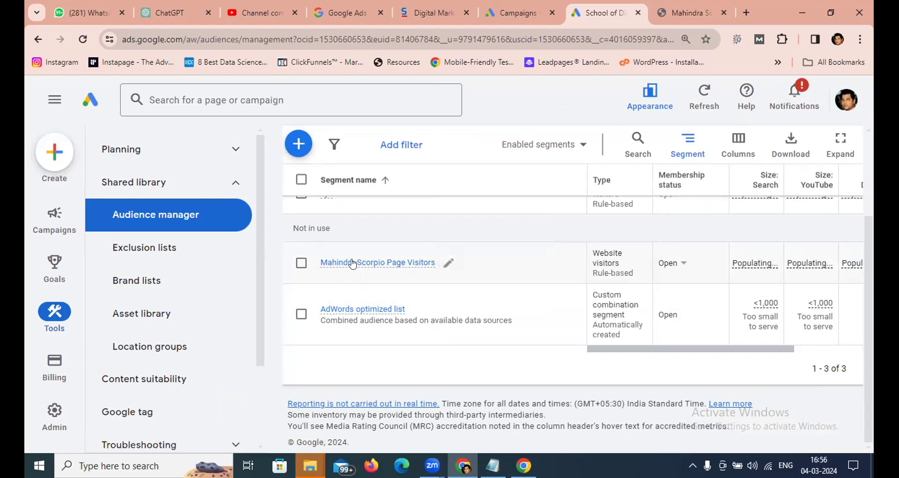
mouse_move(401, 266)
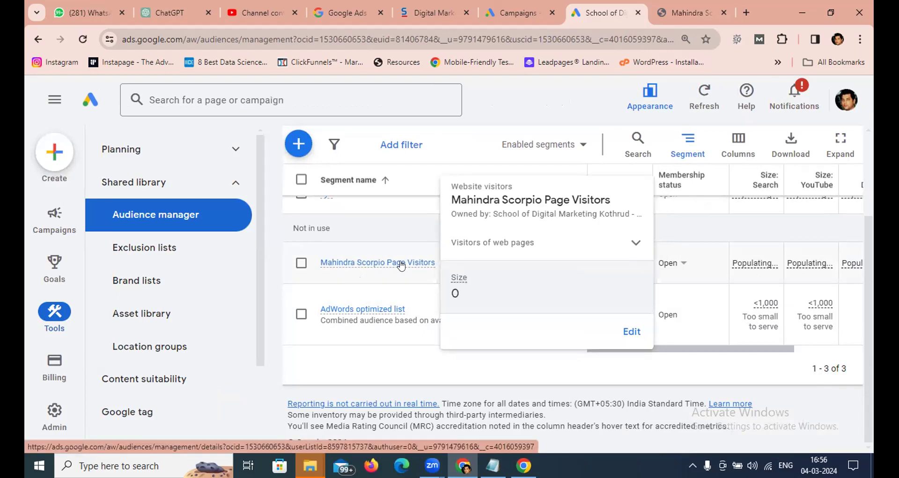
scroll(355, 283, "up", 3)
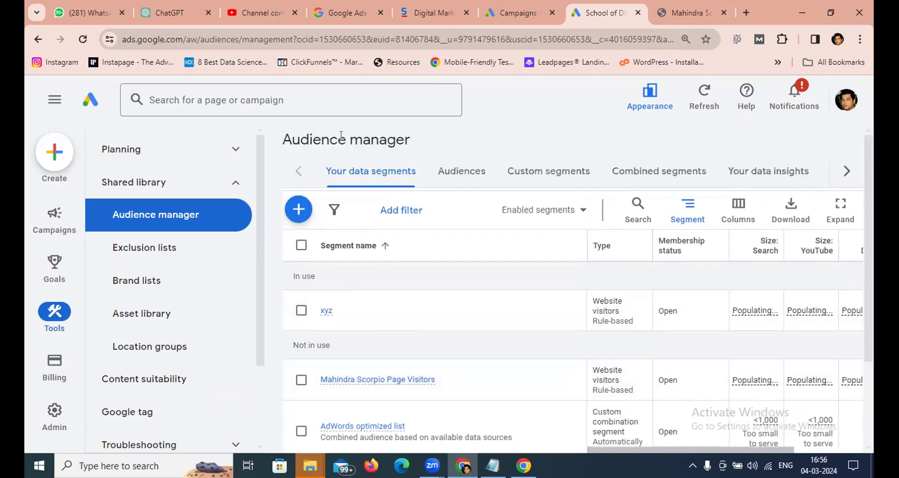
left_click(703, 8)
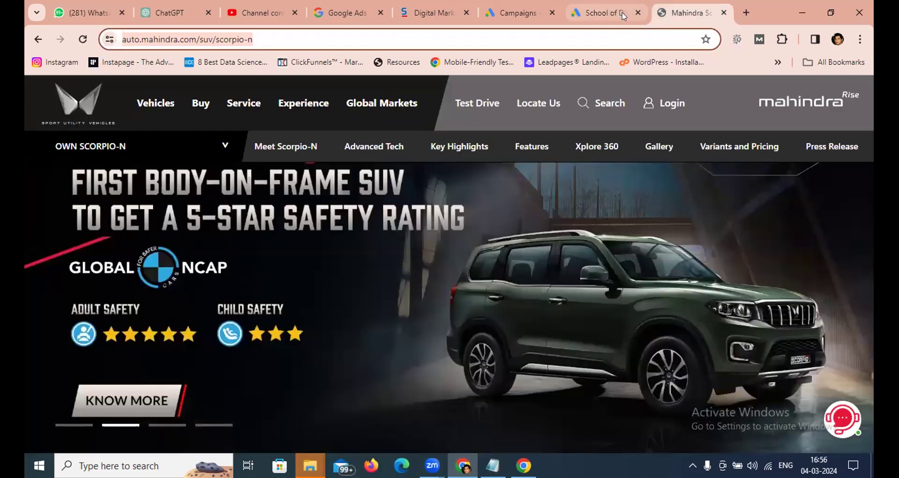
left_click(623, 14)
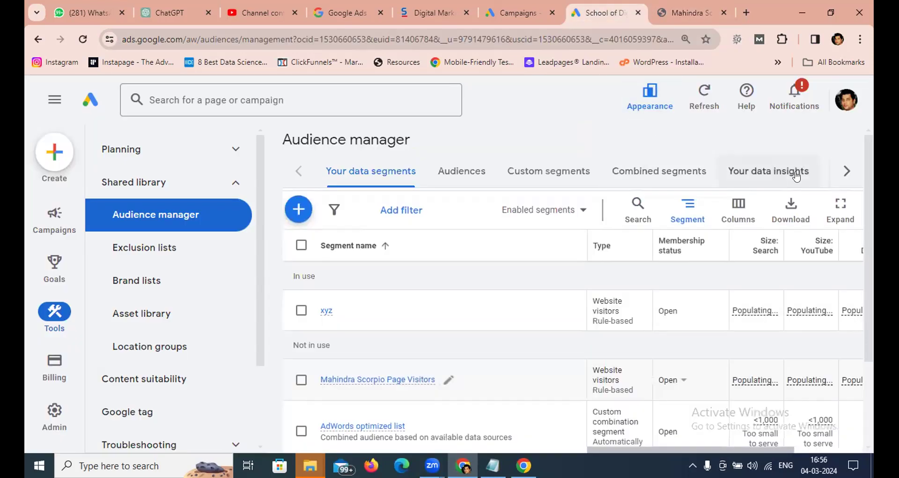
- Go to the audience manager's data sources and open the Google Ads tag details
left_click(847, 171)
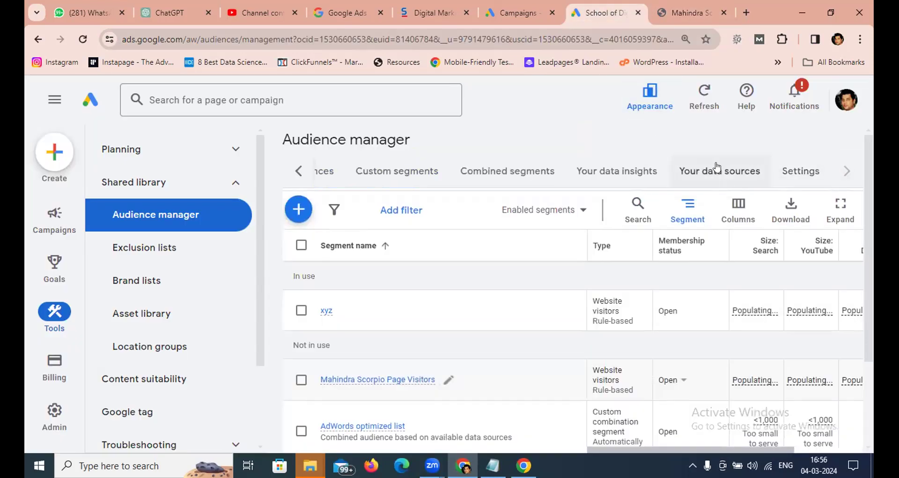
left_click(709, 177)
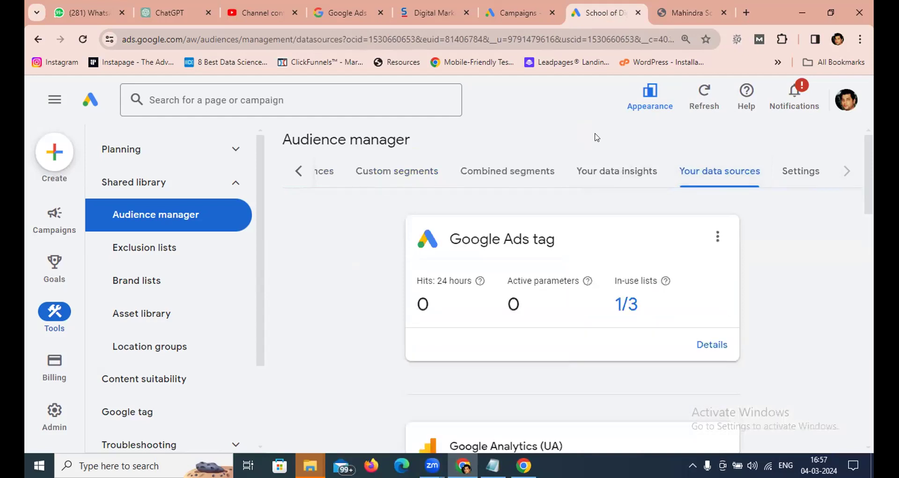
scroll(720, 313, "down", 2)
scroll(500, 235, "up", 2)
left_click_drag(451, 240, 549, 235)
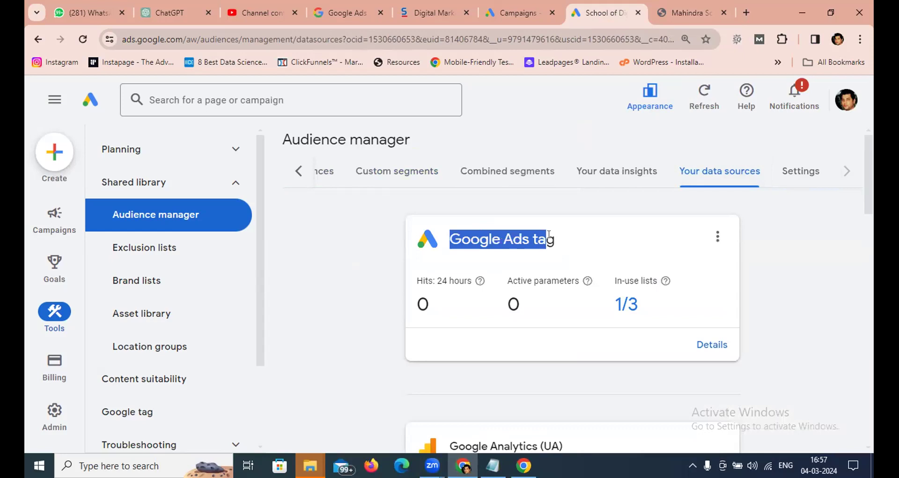
left_click(713, 346)
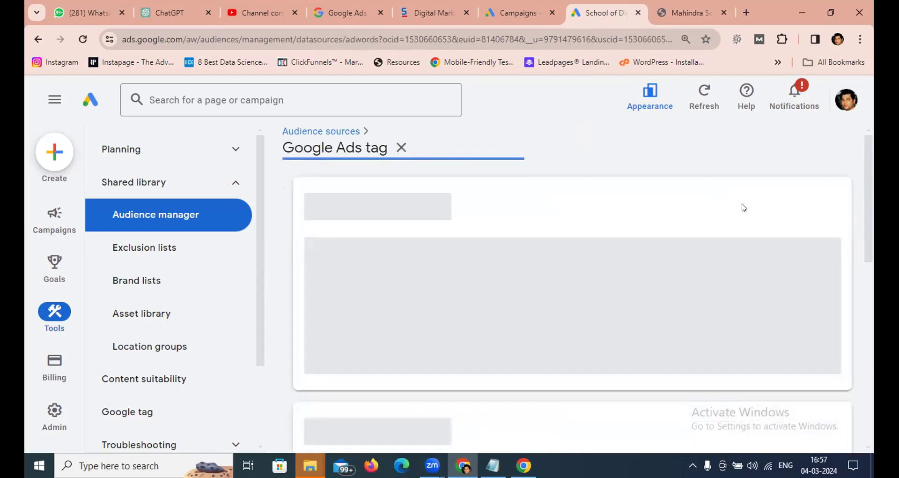
- Expand the tag setup and choose to install the tag yourself to display its code
scroll(549, 153, "down", 9)
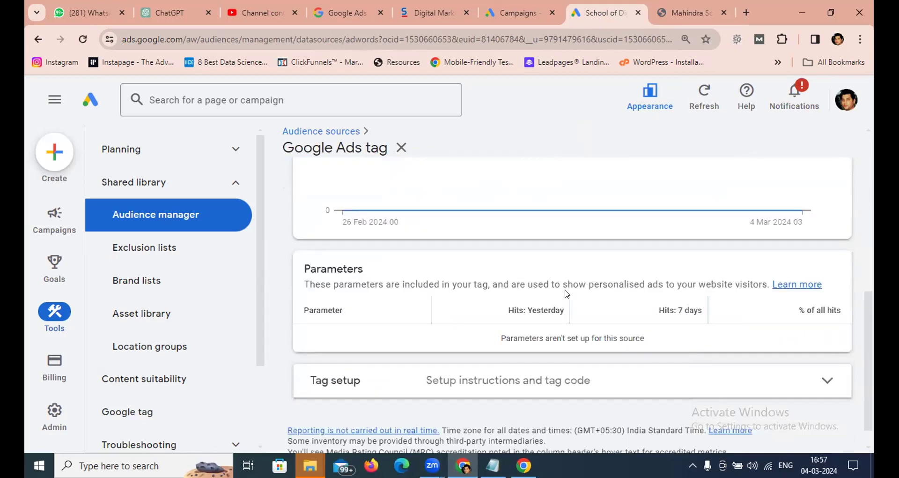
scroll(384, 356, "down", 1)
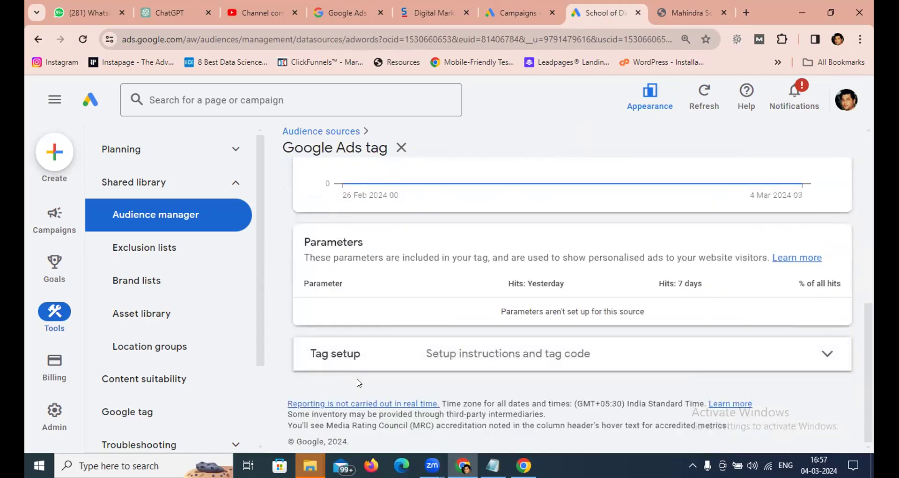
left_click(489, 356)
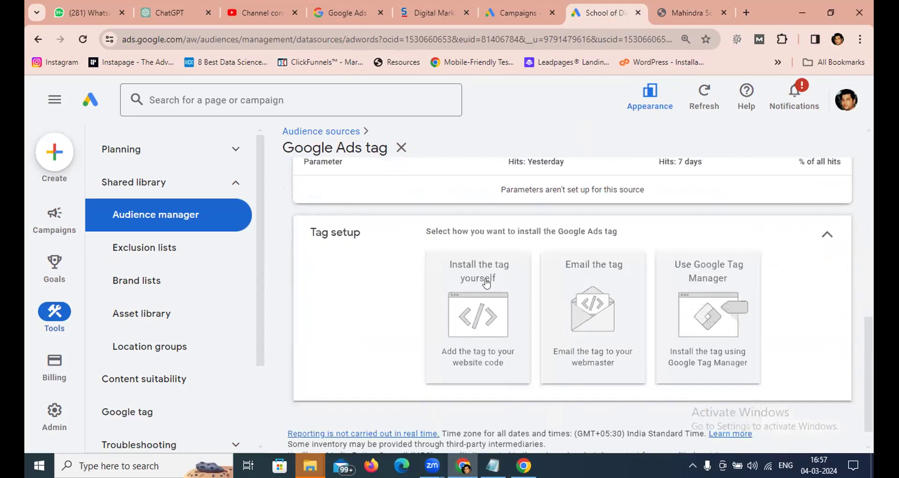
left_click(488, 270)
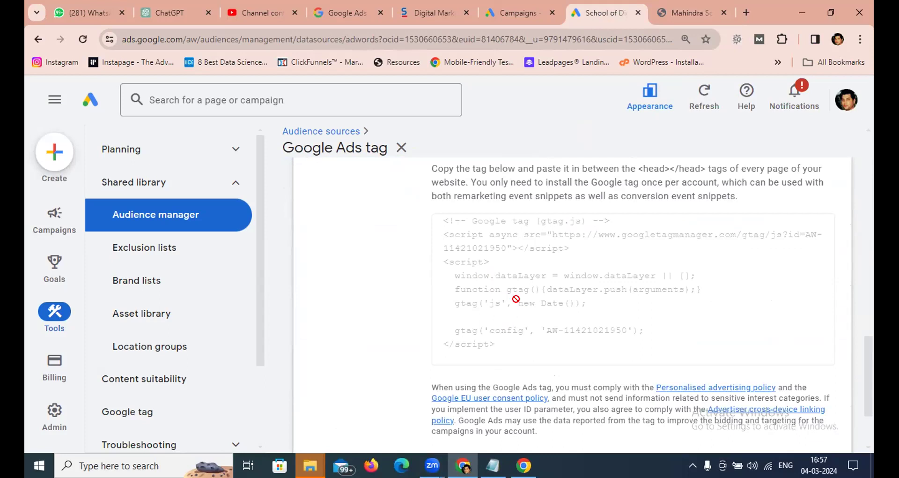
key("alt+Tab")
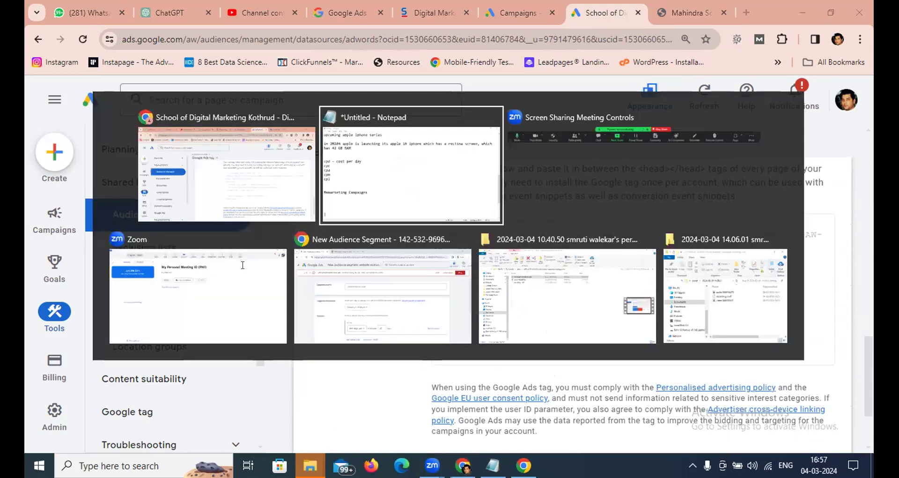
type("https://auto.mahindra.com/suv/scorpio-n")
key("alt+Tab")
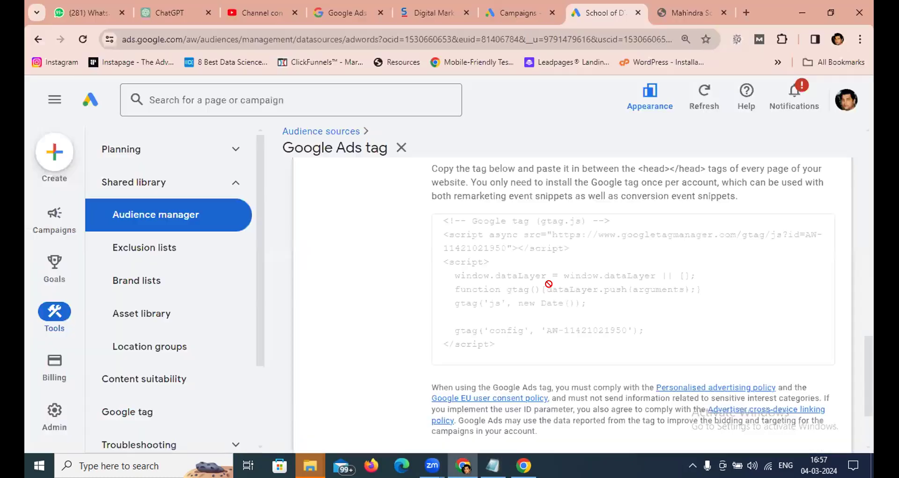
- Copy the whole Google tag code and paste it into the Notepad notes
scroll(609, 263, "down", 2)
scroll(443, 251, "up", 4)
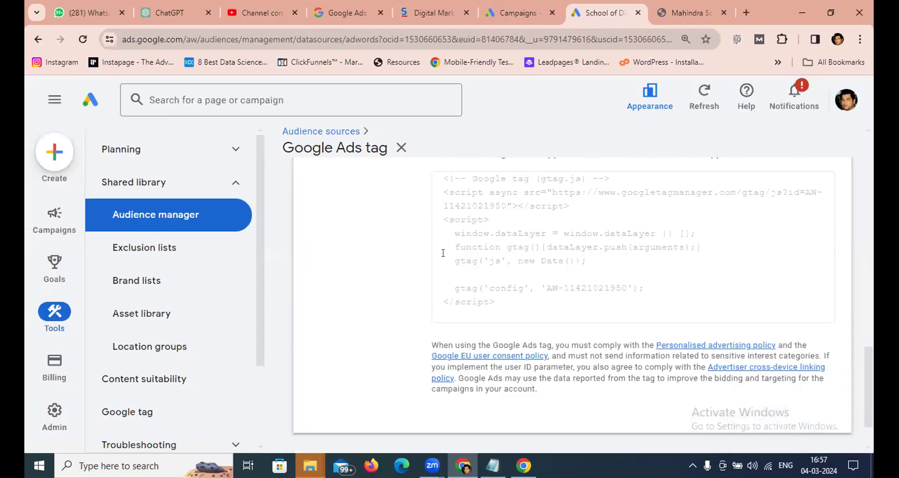
scroll(556, 304, "down", 1)
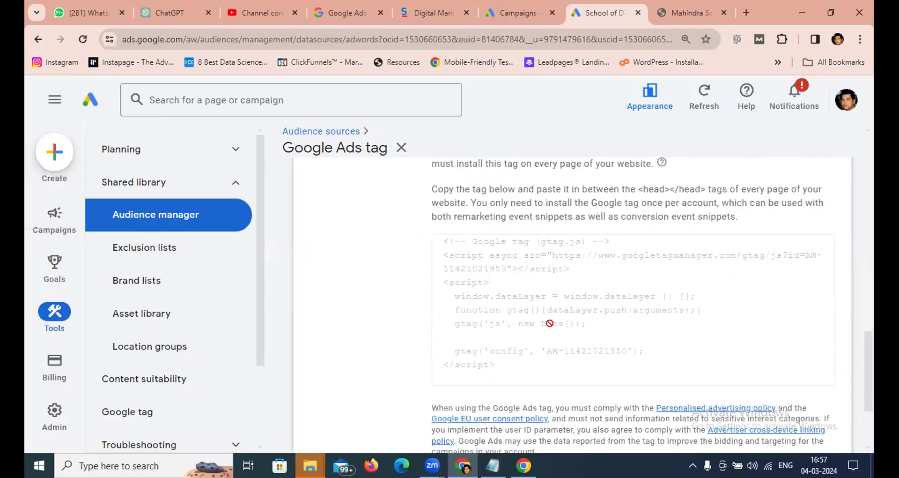
double_click(549, 310)
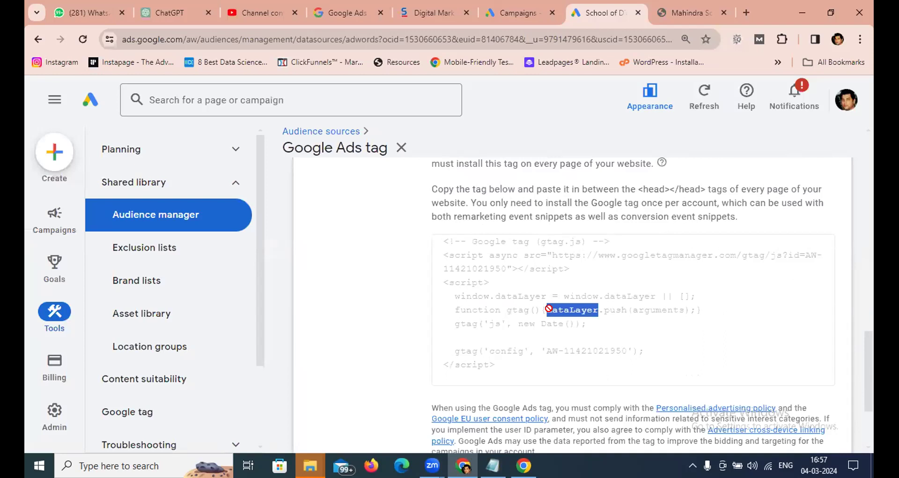
key("ctrl+a")
key("ctrl+c")
key("alt+Tab")
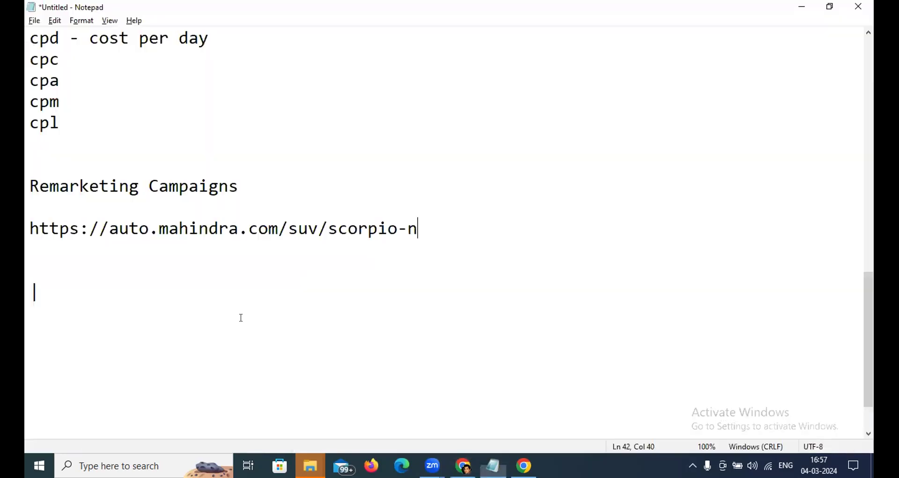
key("ctrl+v")
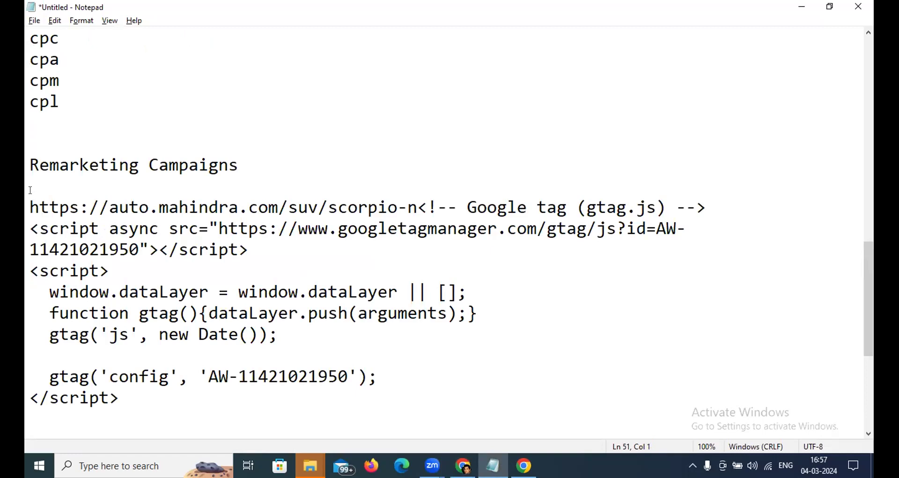
- Insert a line reading "head" above the pasted web address and tag code
key("Return")
key("Return")
type("head")
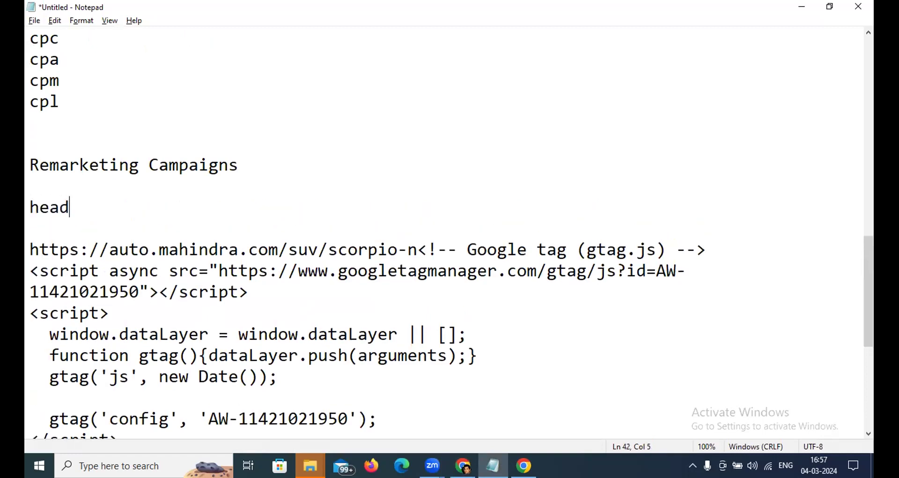
scroll(29, 215, "down", 1)
left_click_drag(119, 370, 30, 189)
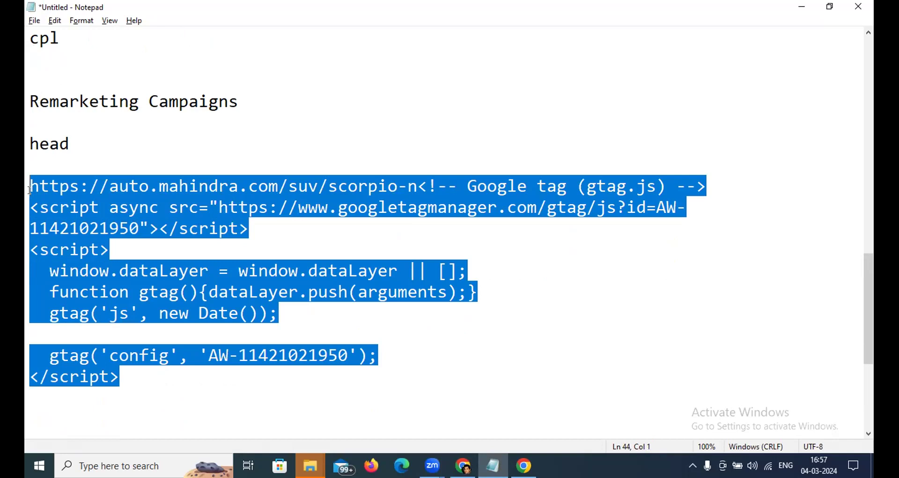
key("Delete")
key("alt+Tab")
key("alt+Tab")
key("ctrl+z")
- Separate the Google tag code from the Scorpio N web address with blank lines
left_click(421, 182)
key("Return")
key("Return")
key("Return")
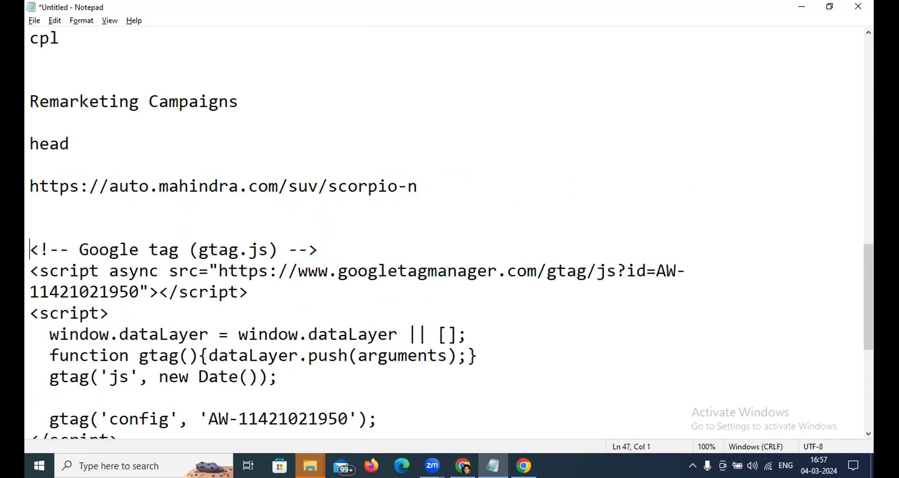
- Switch back to Google Ads, open the account's campaigns list and start creating a new campaign
key("alt+Tab")
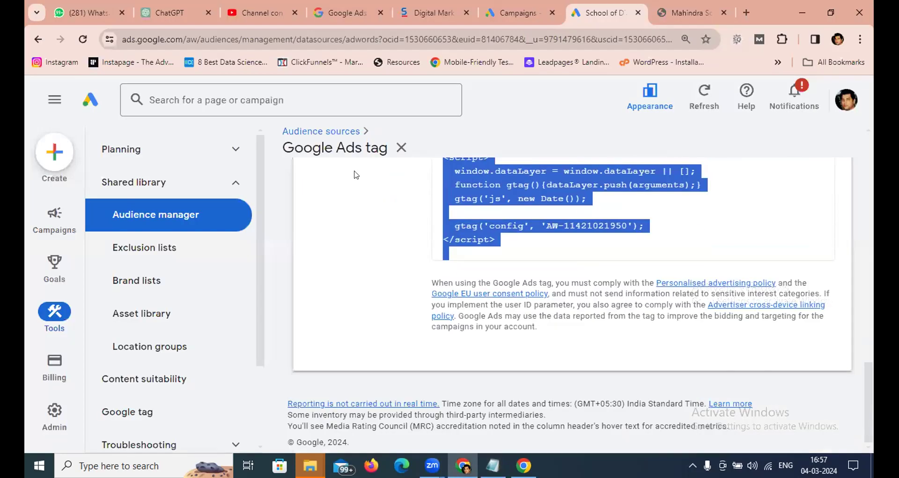
left_click(53, 227)
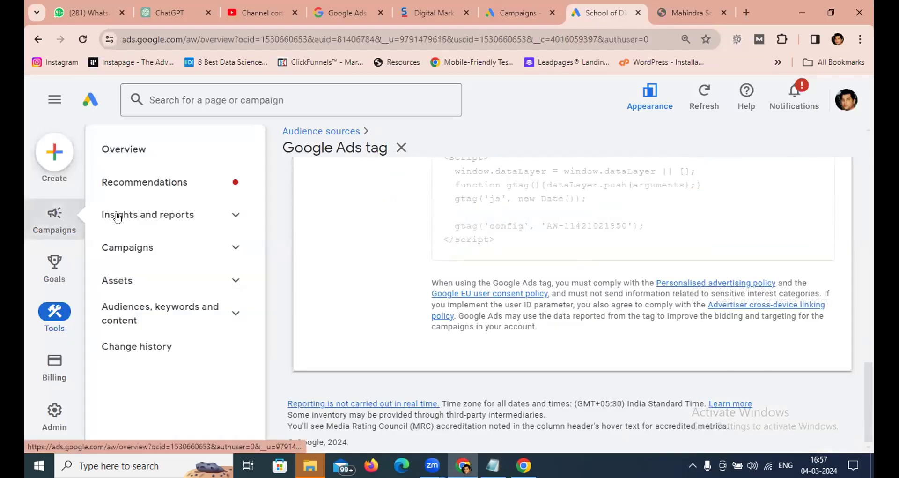
left_click(136, 247)
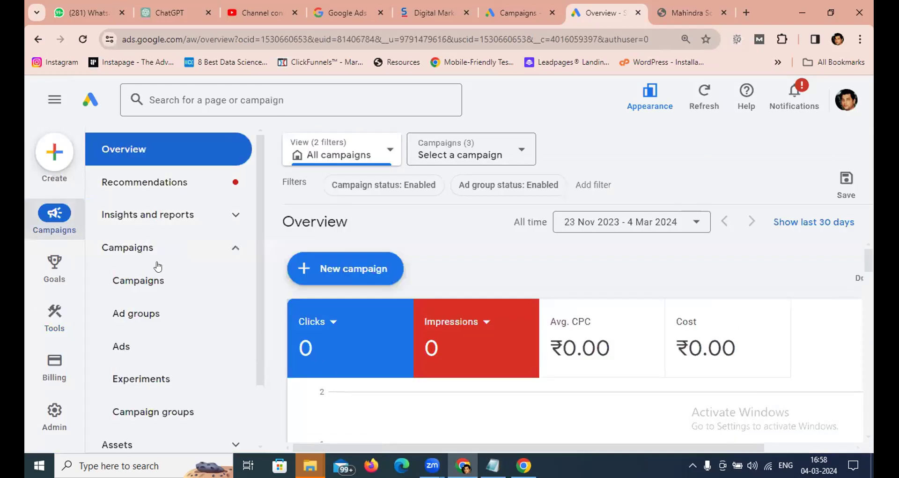
left_click(142, 281)
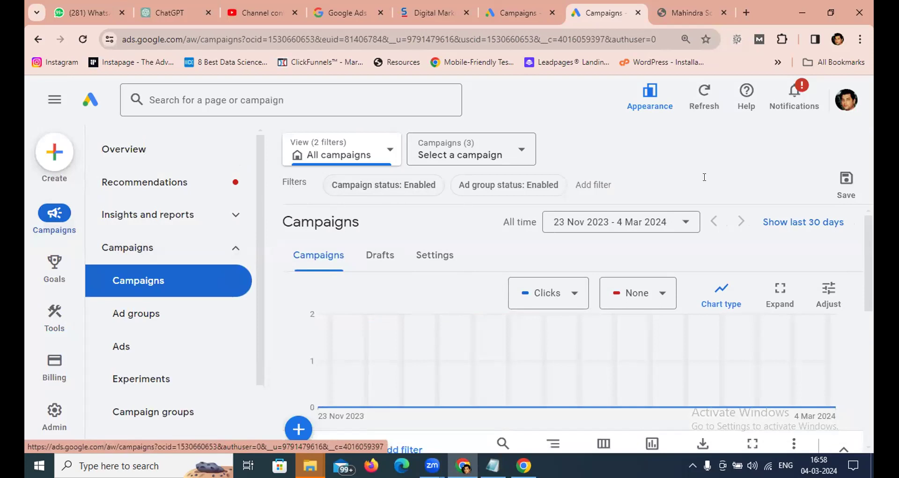
left_click_drag(868, 237, 871, 295)
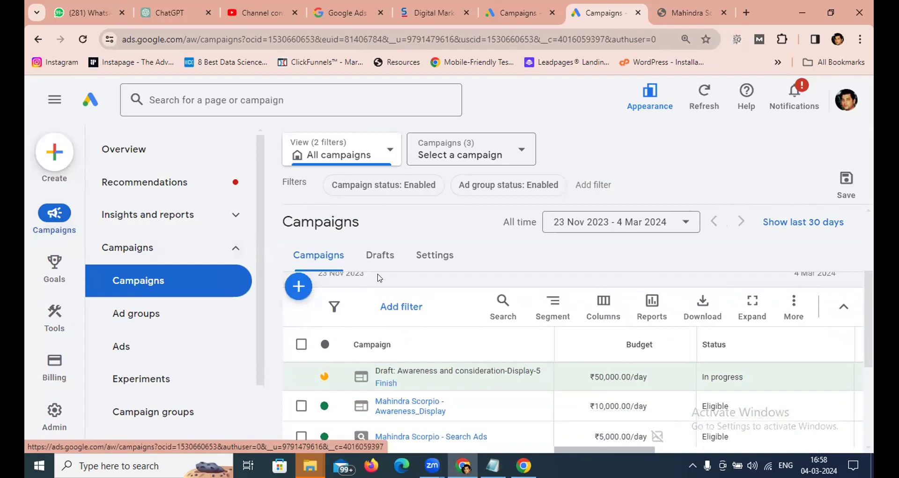
left_click(291, 288)
left_click(390, 303)
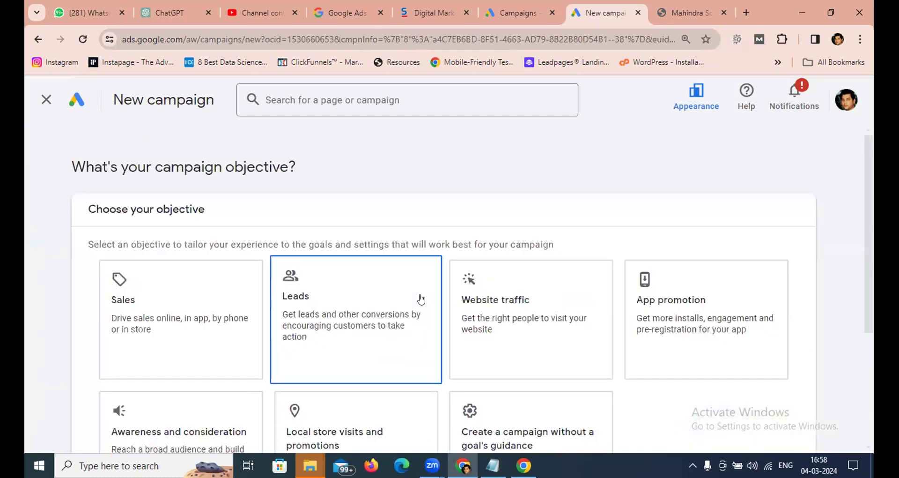
- Choose Awareness and consideration as the objective of the new campaign
double_click(172, 207)
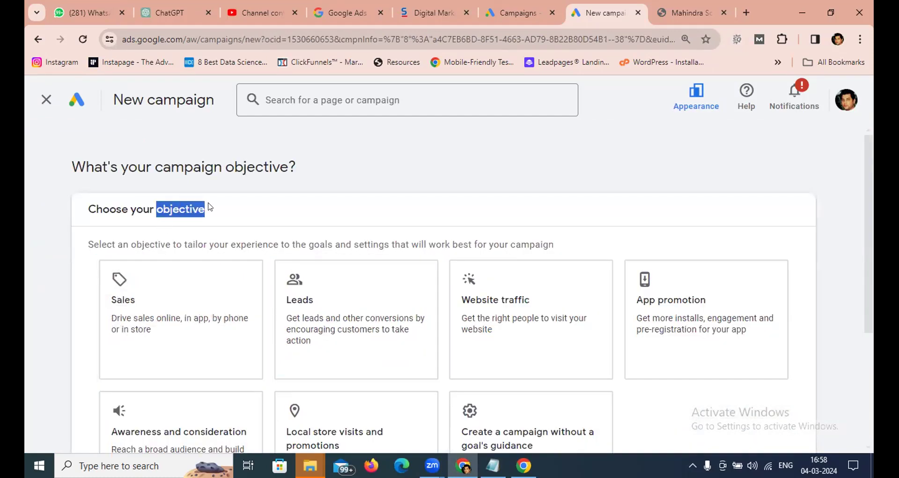
scroll(308, 207, "down", 1)
scroll(308, 207, "down", 1)
scroll(366, 221, "down", 1)
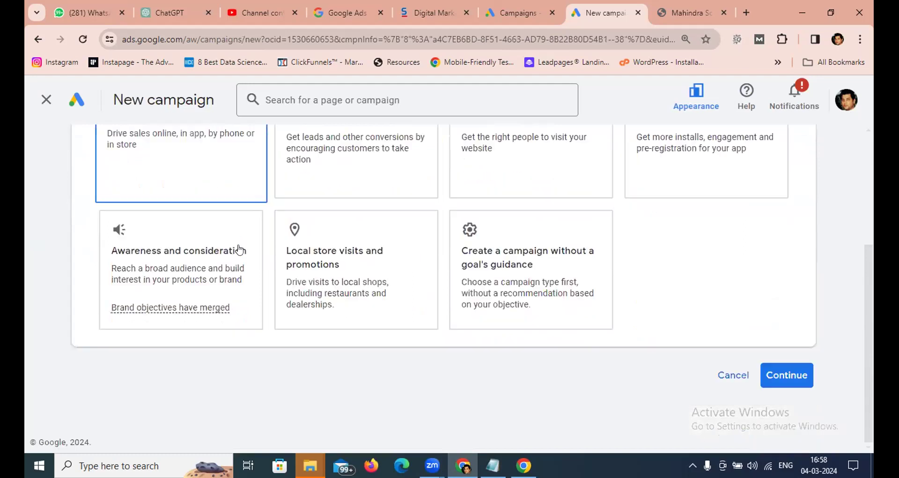
left_click(180, 255)
scroll(44, 321, "down", 2)
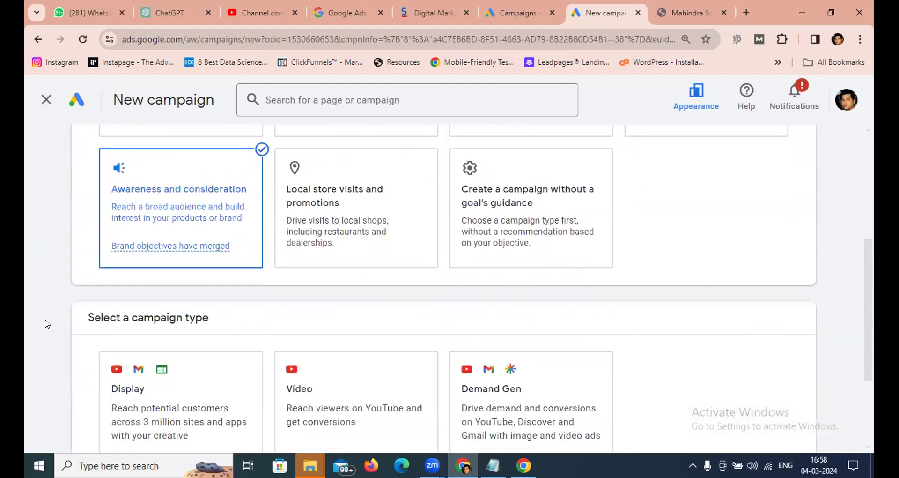
- Choose Video as the campaign type with the Video views subtype and continue to the campaign settings
left_click(360, 314)
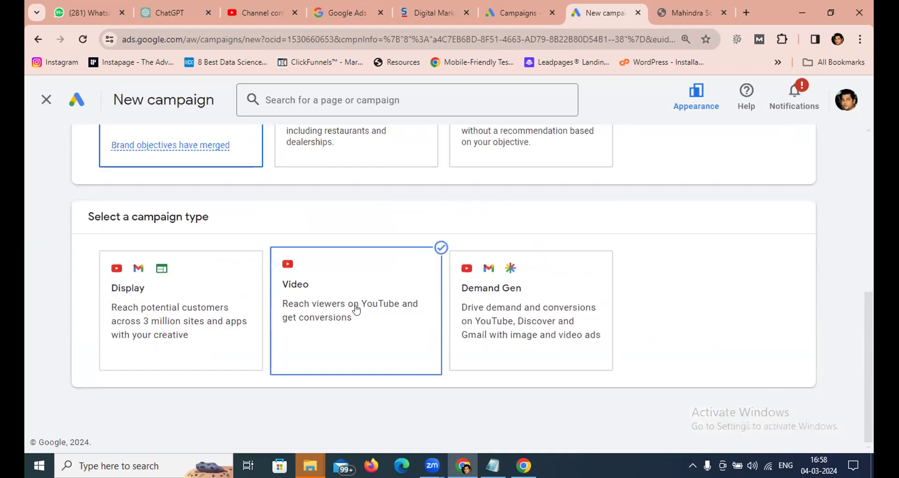
scroll(739, 274, "down", 4)
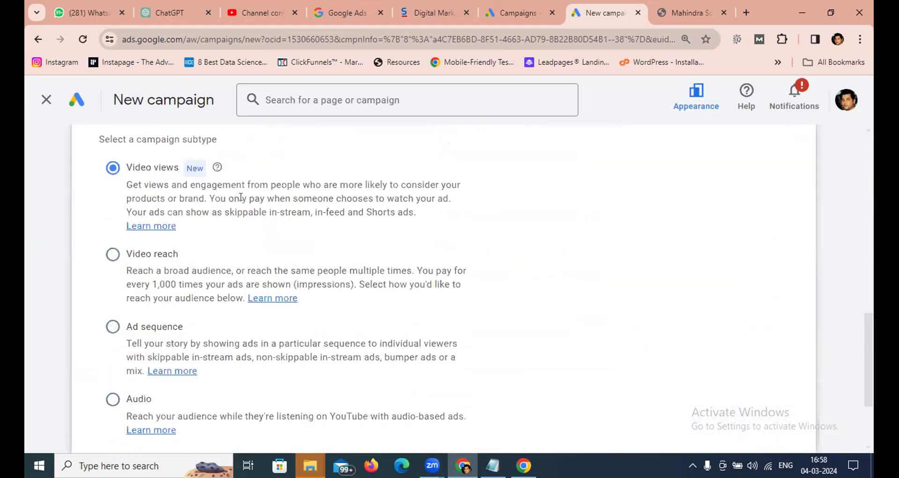
scroll(403, 248, "down", 3)
left_click(775, 376)
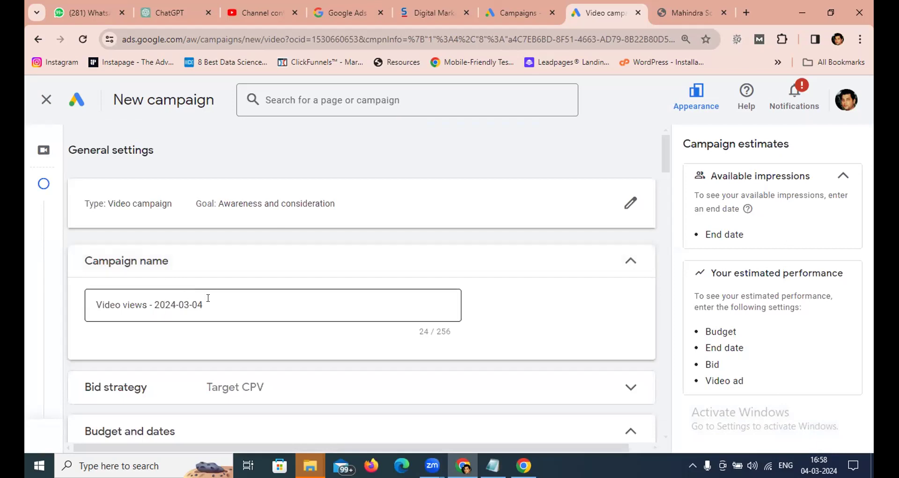
- Name the campaign "Mahindra Scorpip Remarketing Campaign"
triple_click(128, 304)
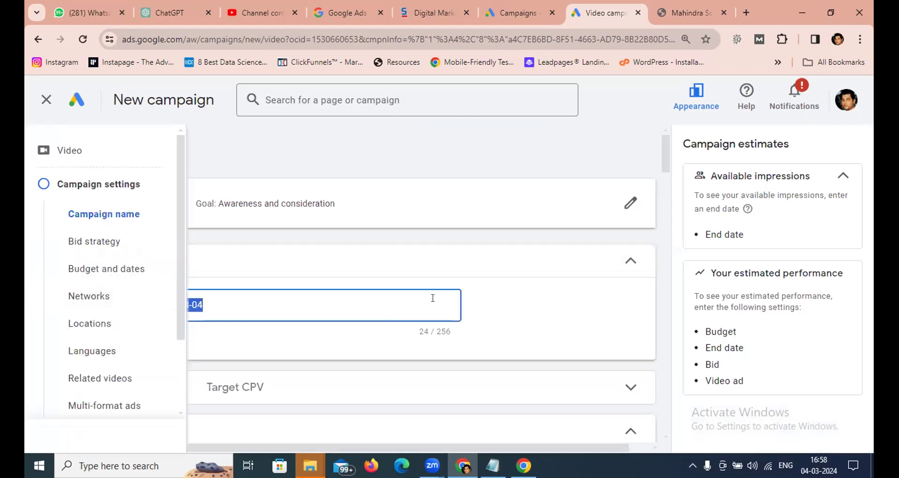
type("Mah")
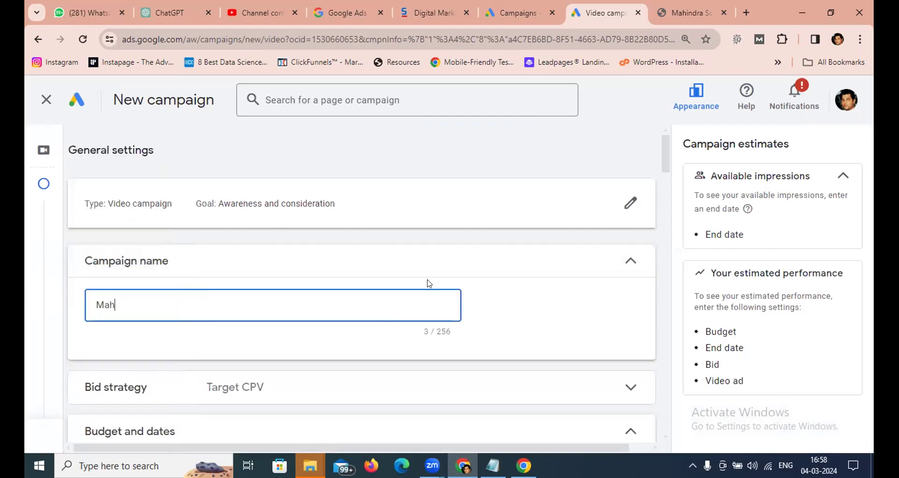
type("indra Scorpip Remarketing C")
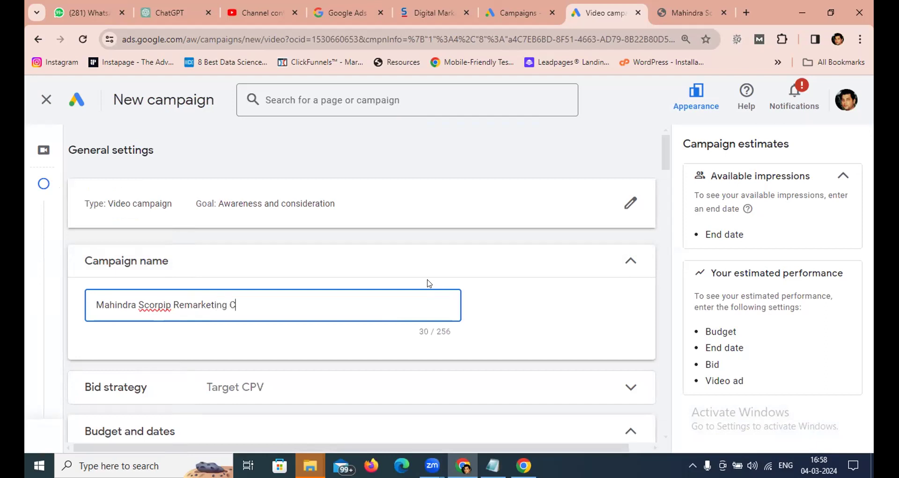
type("AM")
key("BackSpace")
type("ampaign")
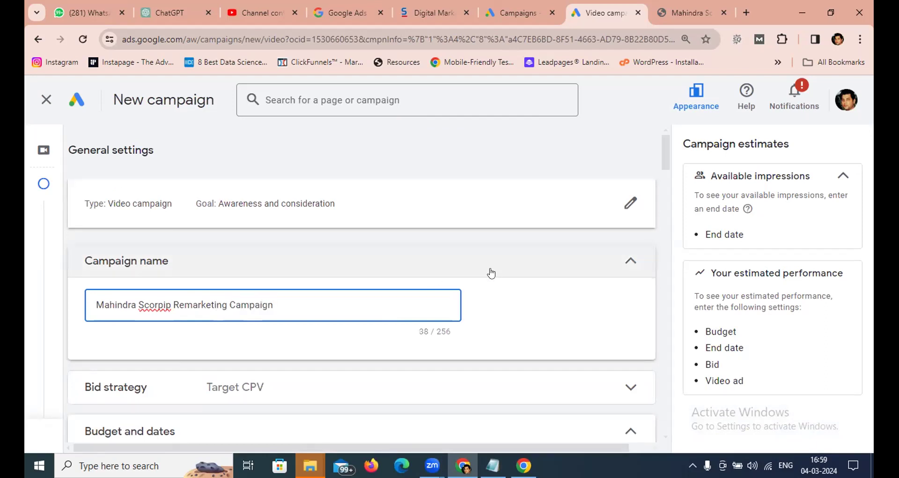
- Set the campaign total budget to ₹50,000.00 and the end date to 31 March 2024
scroll(490, 274, "down", 1)
scroll(253, 263, "down", 1)
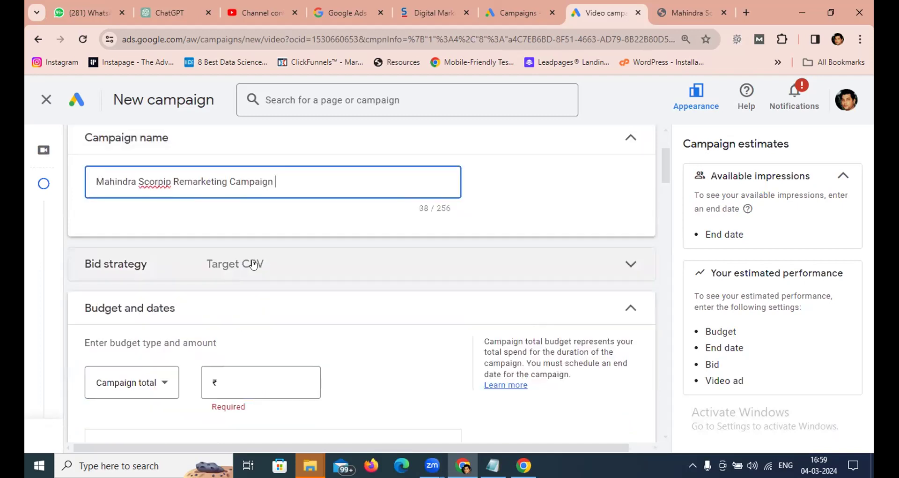
scroll(262, 263, "down", 3)
left_click(263, 197)
type("50,000.00")
scroll(220, 297, "down", 3)
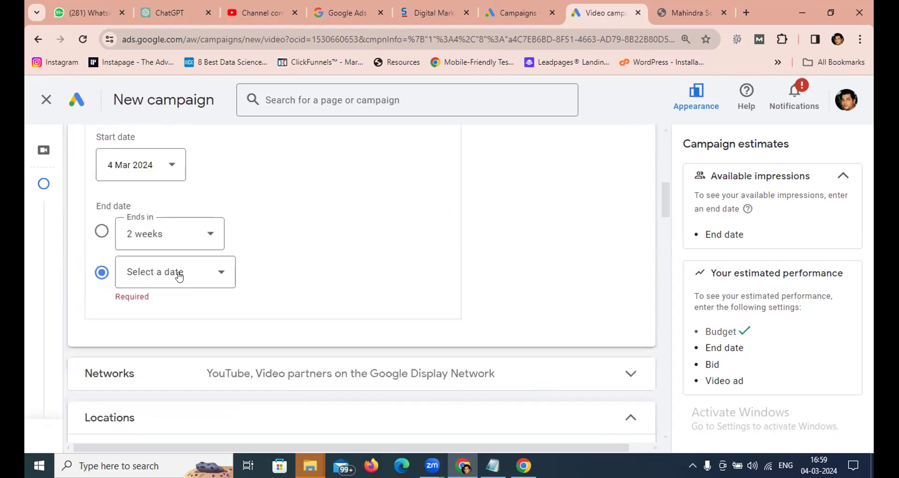
left_click(177, 272)
left_click(272, 274)
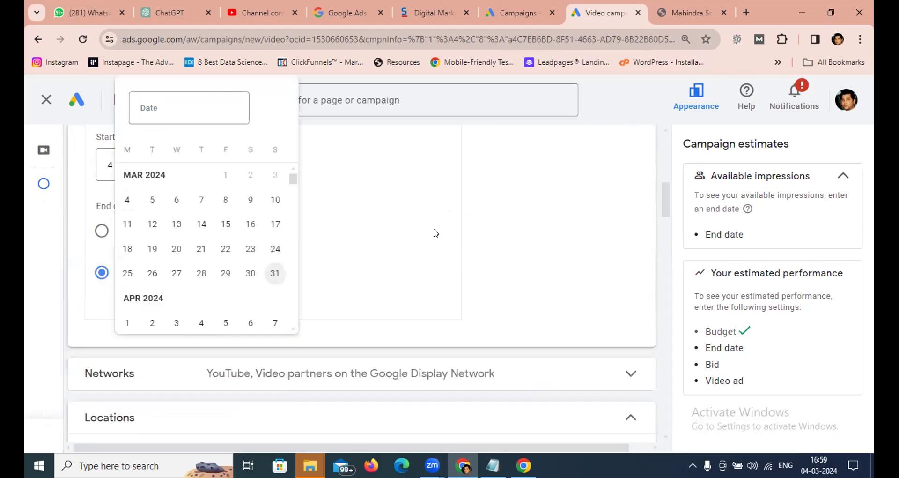
left_click(435, 231)
- Name the campaign's ad group "Remarketing"
scroll(429, 229, "down", 4)
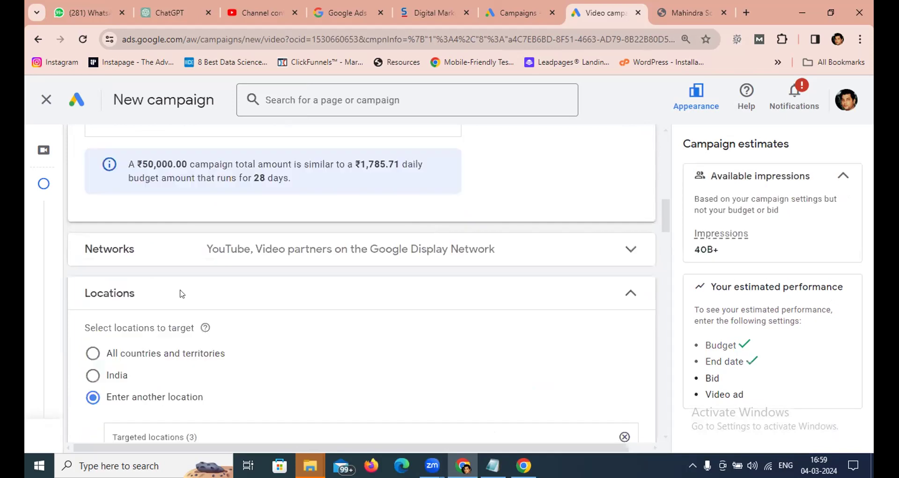
scroll(140, 271, "down", 3)
scroll(99, 246, "down", 9)
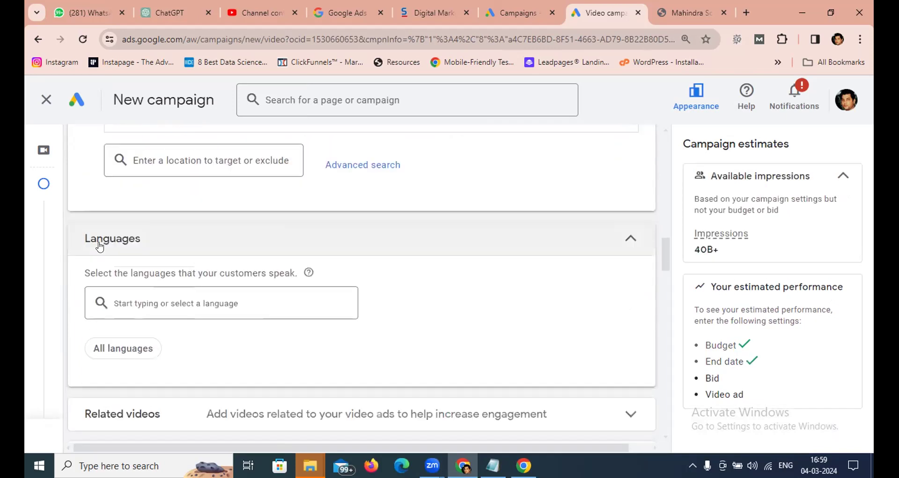
scroll(99, 246, "down", 3)
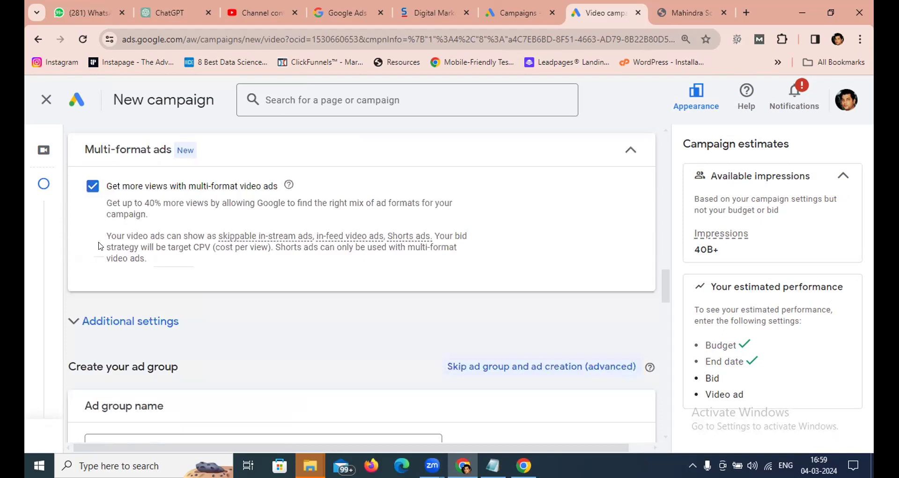
scroll(172, 258, "down", 1)
scroll(173, 257, "down", 4)
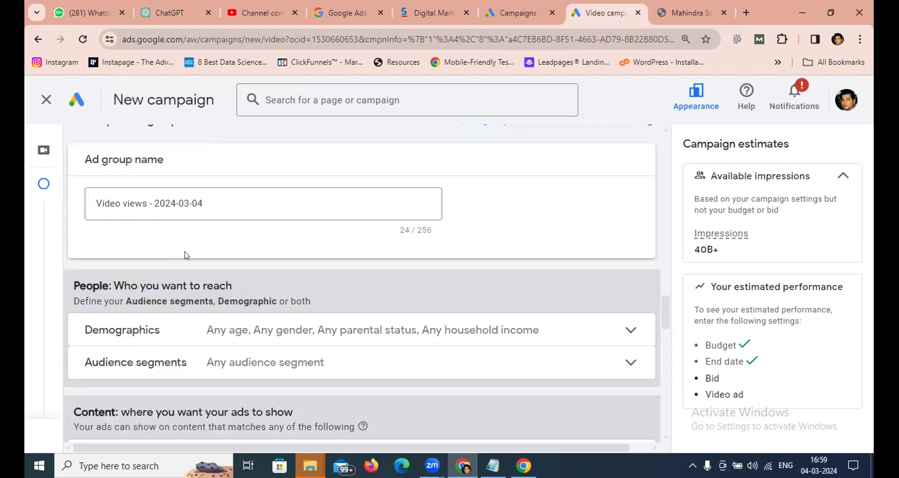
key("ctrl+a")
type("Ad gr")
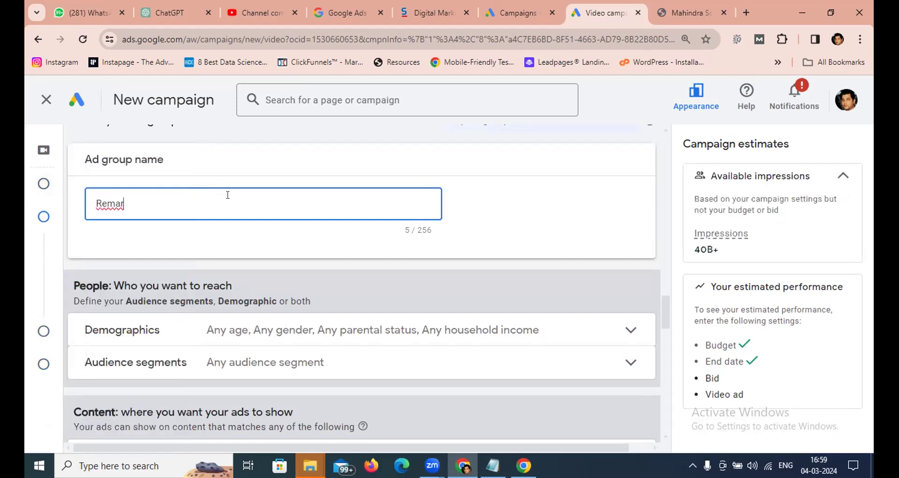
type("keting")
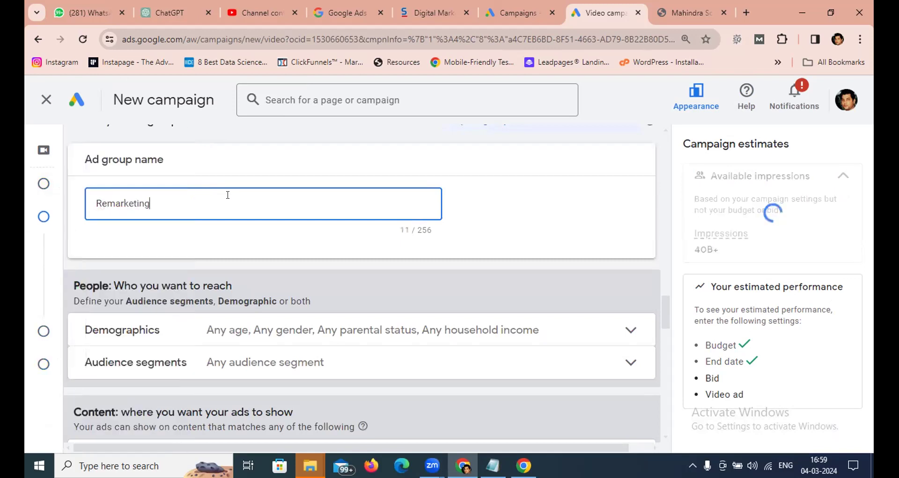
- View the Mahindra Scorpio N web page that the remarketing targets and return to the campaign setup
scroll(240, 217, "down", 1)
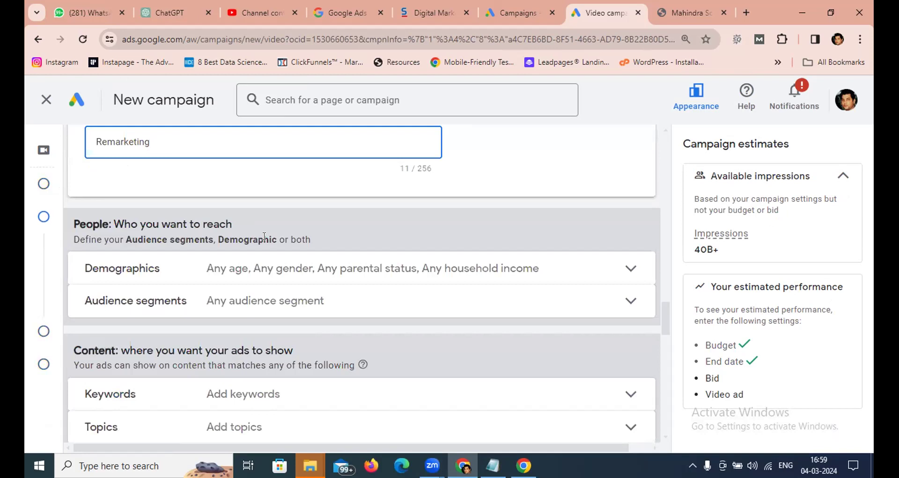
left_click(686, 13)
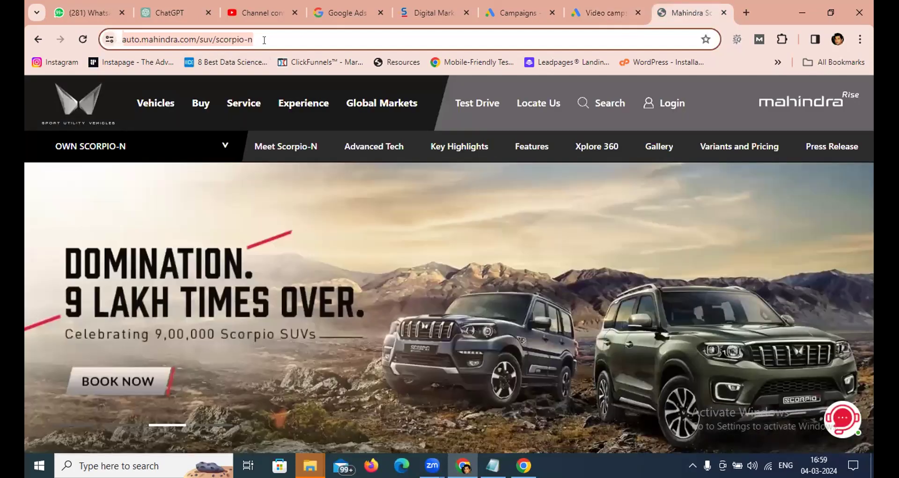
left_click(585, 14)
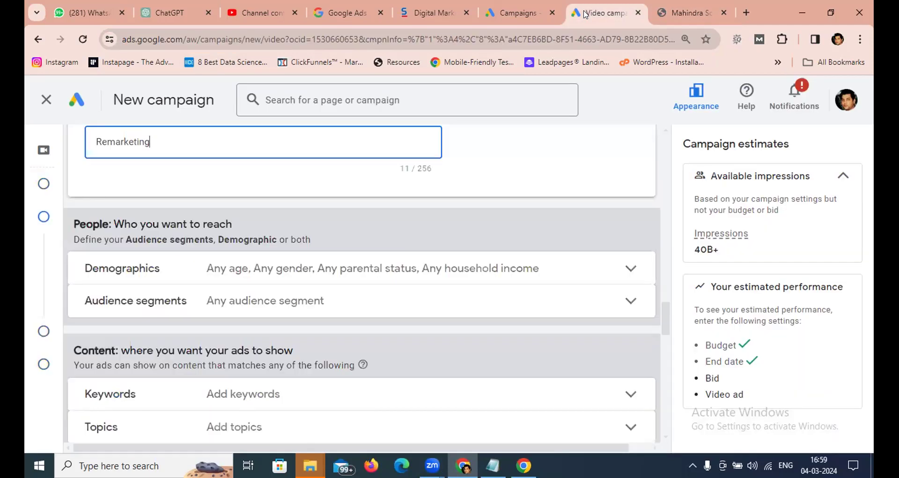
- Target the Mahindra Scorpio Page Visitors segment from the website visitors in the ad group's audience segments
scroll(497, 202, "down", 1)
left_click_drag(84, 241, 213, 244)
left_click(315, 245)
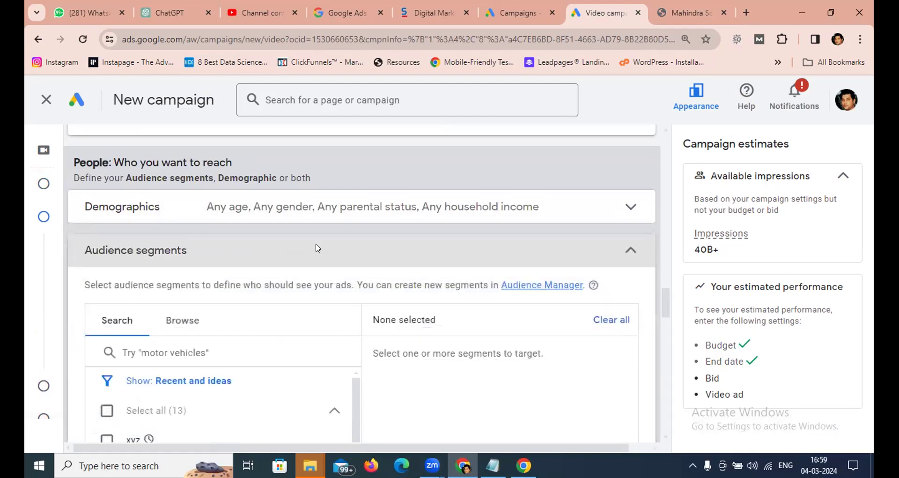
left_click(178, 196)
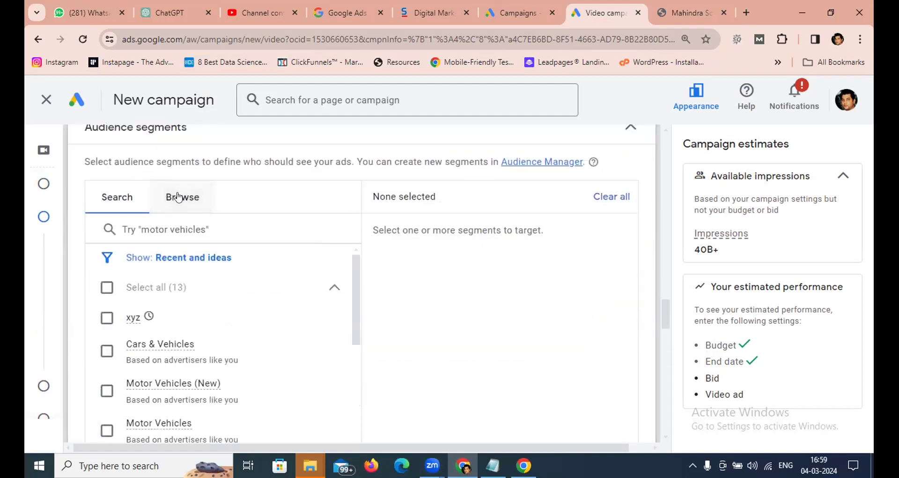
scroll(179, 202, "down", 1)
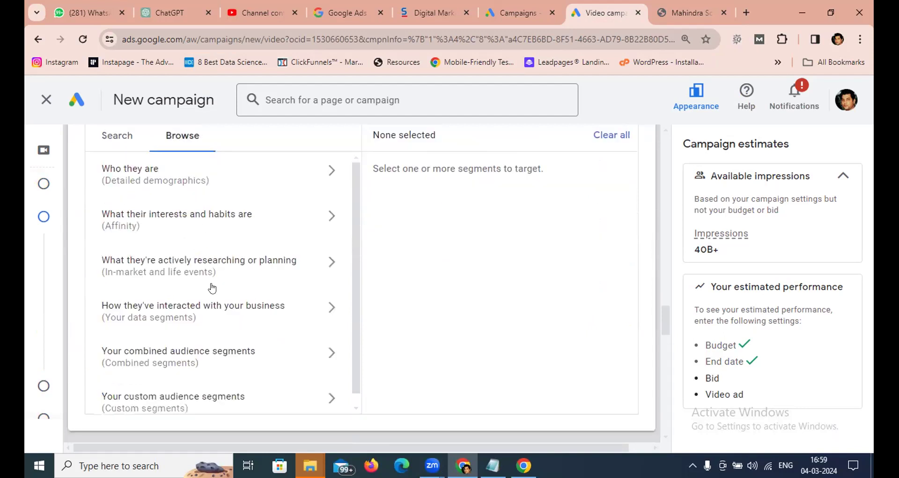
left_click_drag(97, 307, 215, 307)
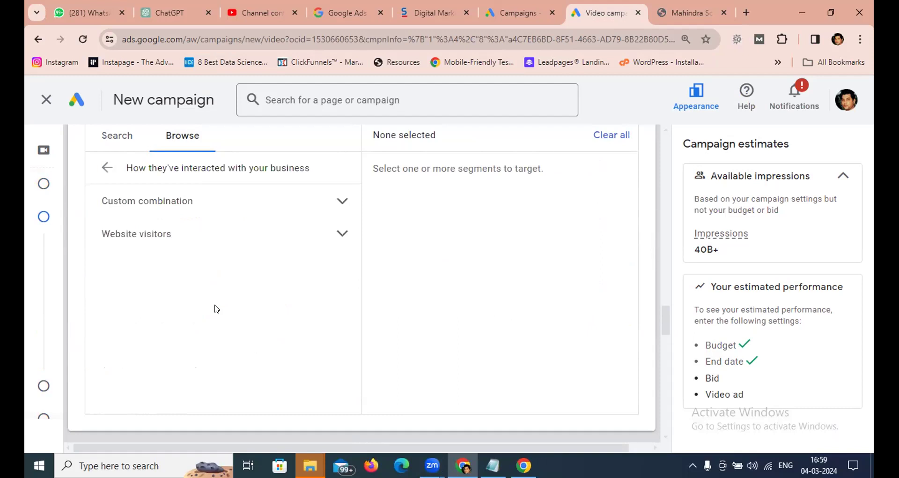
left_click(164, 237)
mouse_move(261, 265)
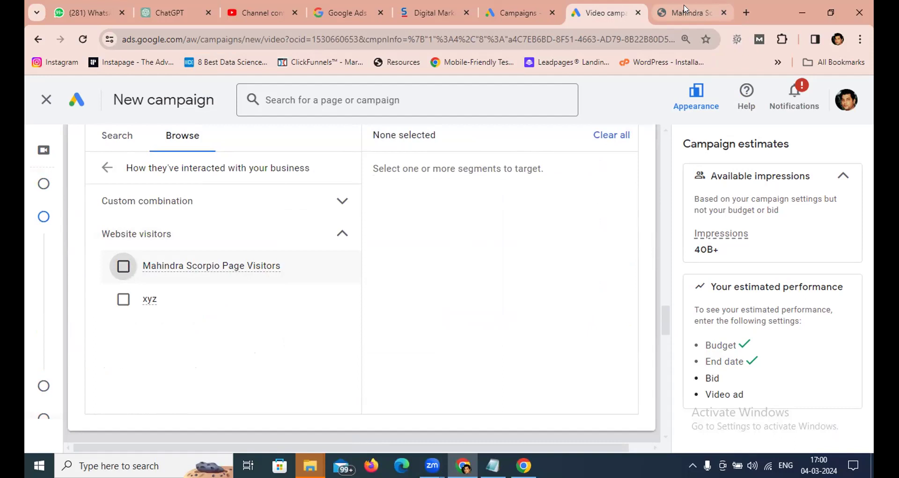
key("space")
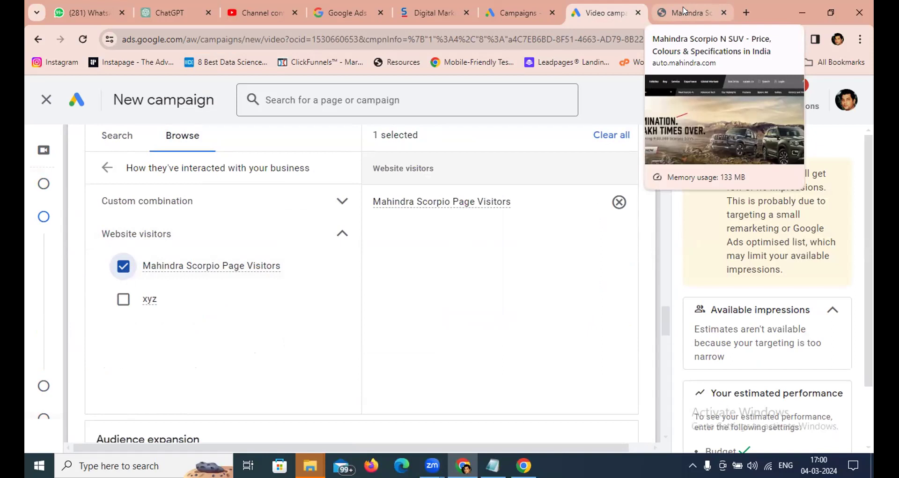
scroll(375, 314, "down", 4)
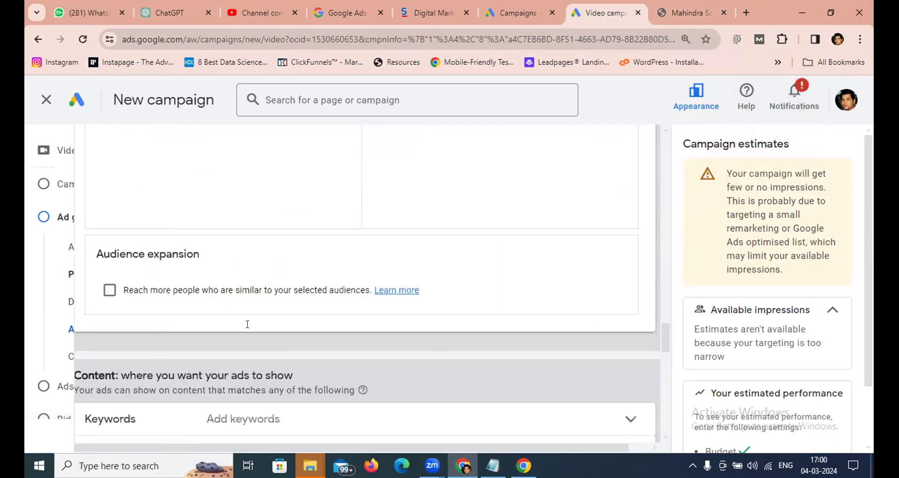
- Search YouTube for "mahindra scorpio" and add the Mahindra Scorpio video "Introducing the New Z8 Select" to the video ad
scroll(247, 323, "up", 3)
scroll(145, 243, "down", 10)
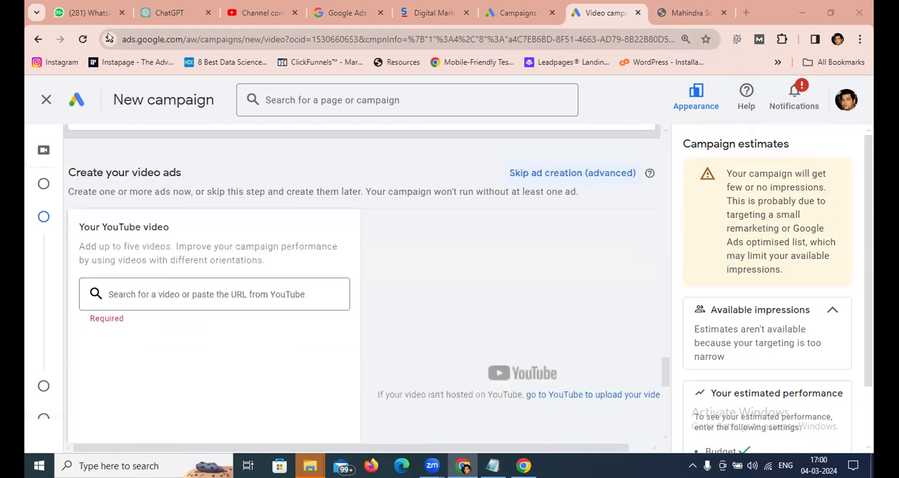
left_click(189, 286)
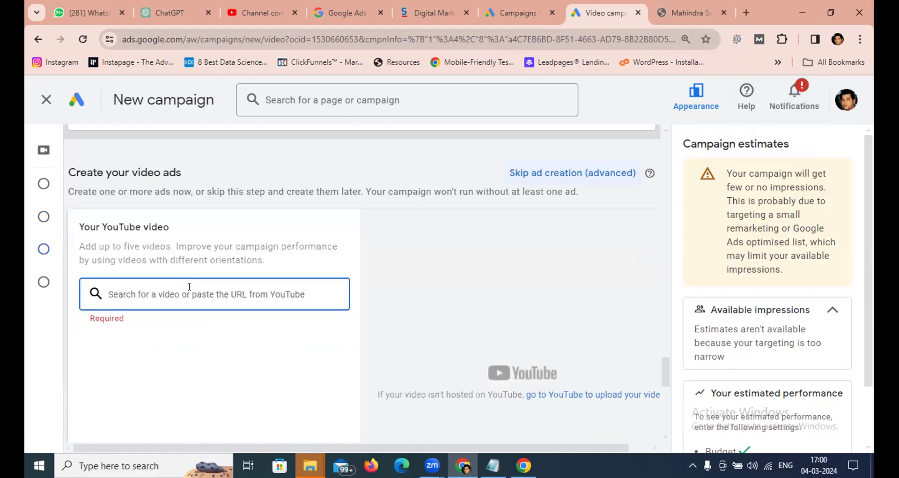
type("mahindra sc")
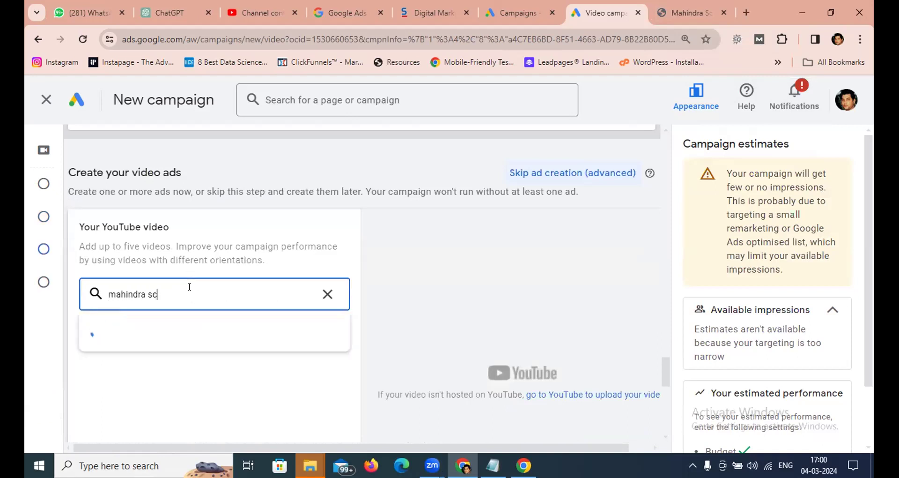
type("orpio")
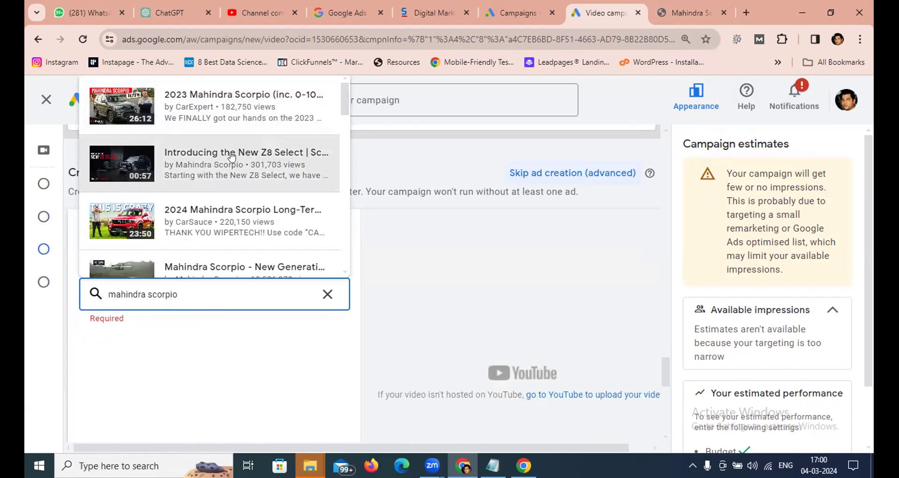
left_click(231, 157)
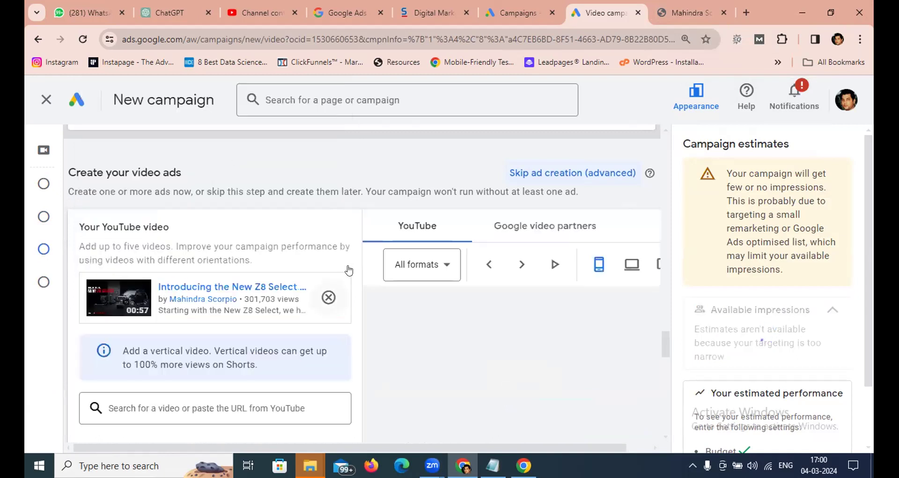
scroll(349, 271, "down", 3)
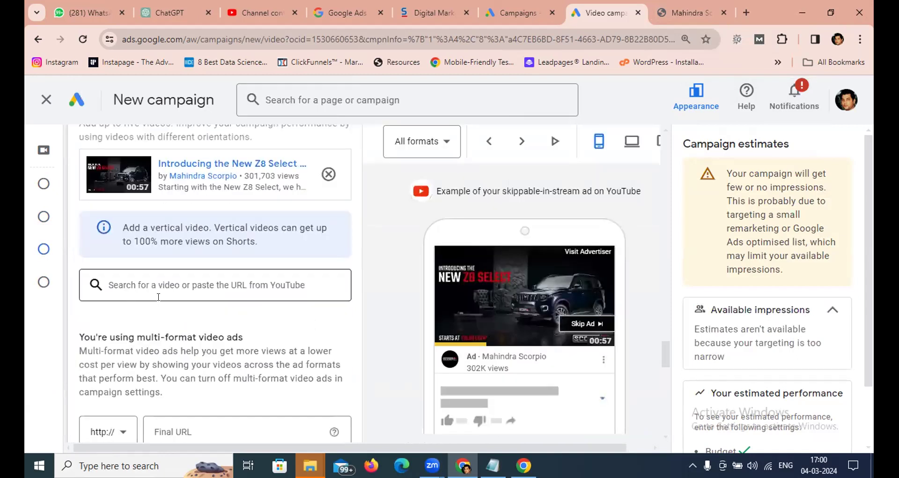
scroll(159, 296, "down", 4)
left_click(200, 246)
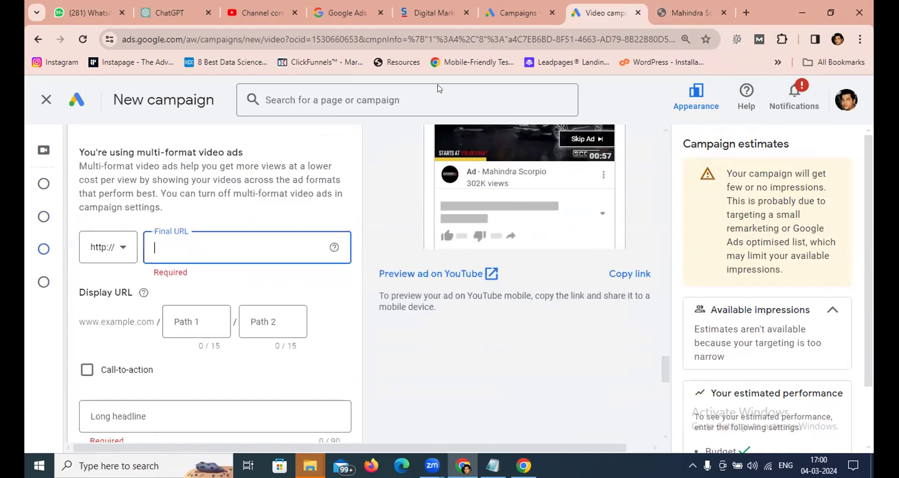
left_click(664, 13)
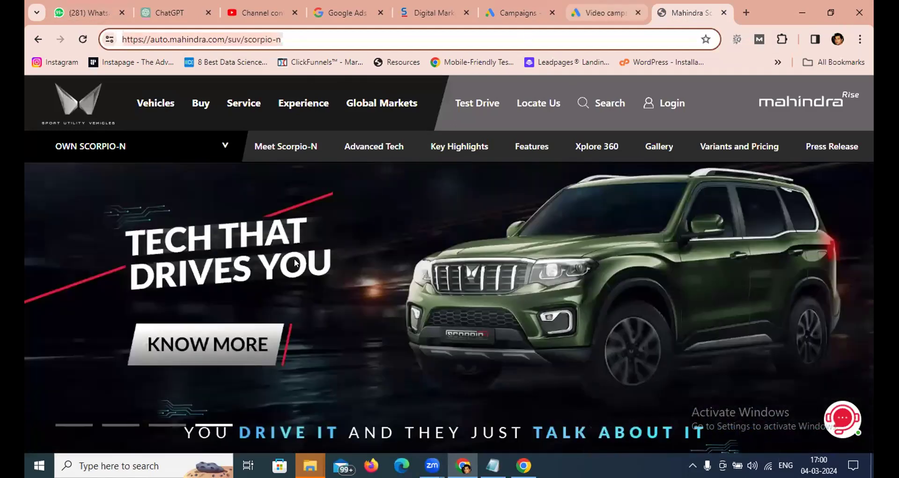
left_click(608, 12)
type("auto.mahindra.com/suv/scorpio-n")
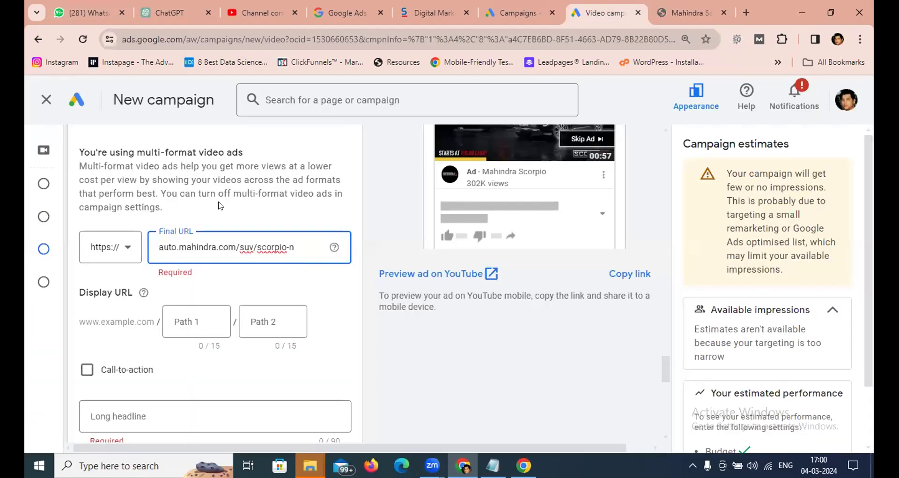
- Enable the ad's call-to-action and choose "Book now" as its text
scroll(156, 317, "down", 3)
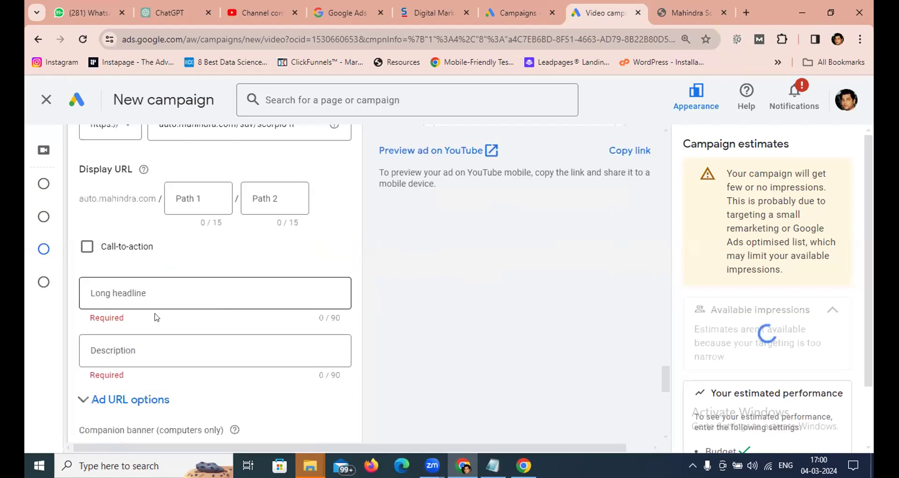
left_click(87, 247)
left_click(120, 295)
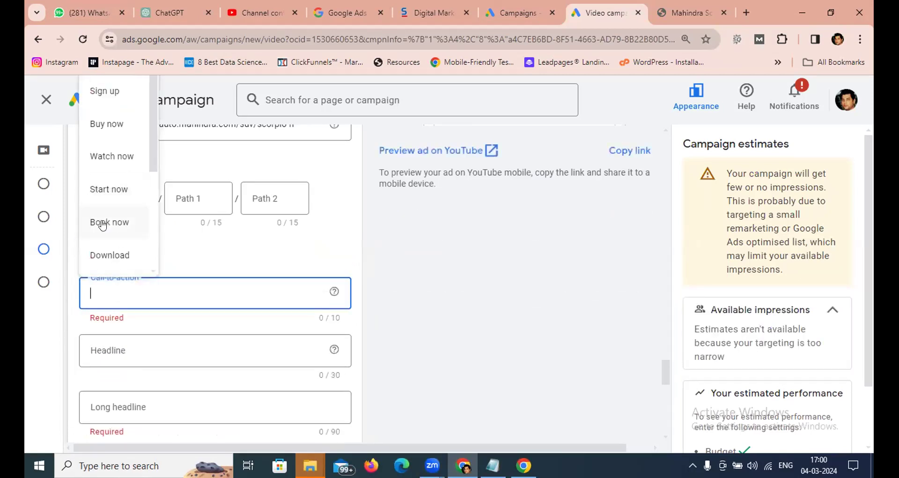
left_click(102, 225)
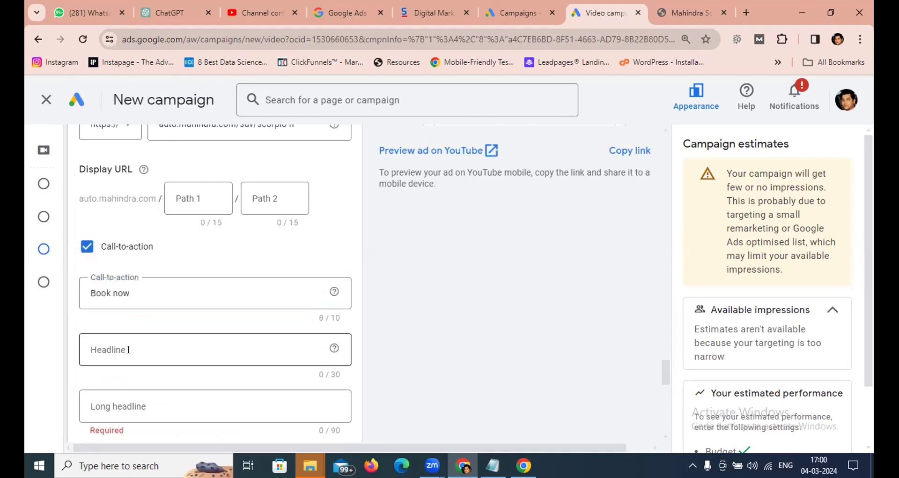
left_click(129, 350)
type("Ta")
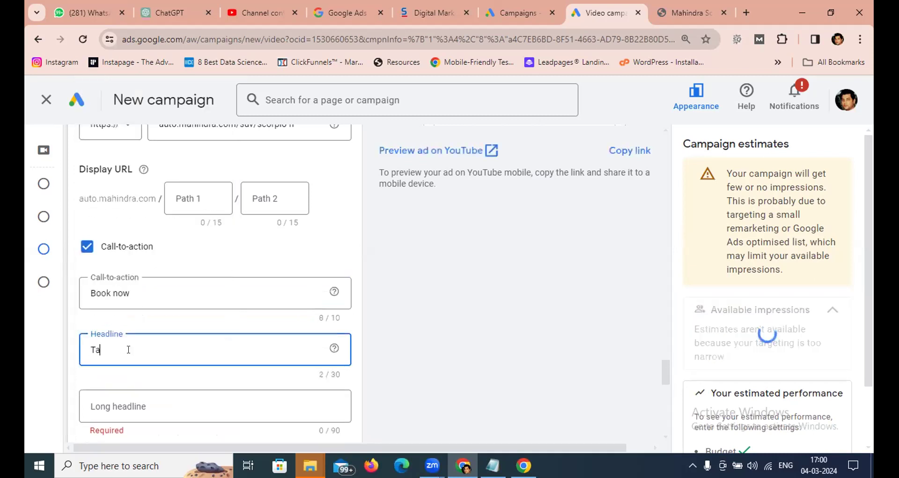
type("ke TA")
key("ctrl+a")
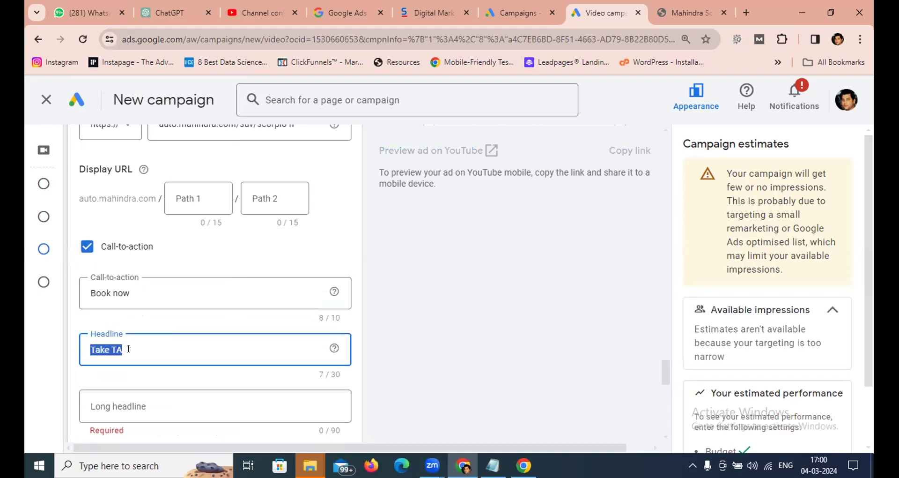
type("New")
key("BackSpace")
key("BackSpace")
key("BackSpace")
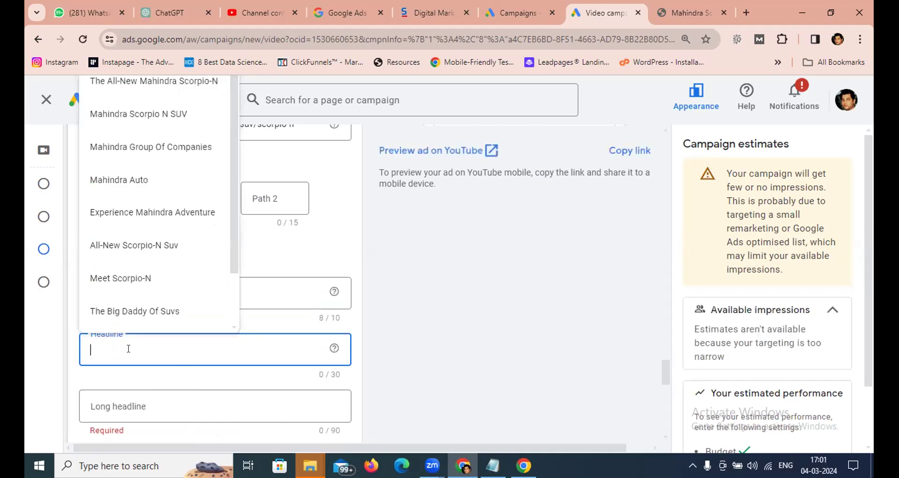
type("Ma")
key("BackSpace")
key("BackSpace")
- Enter "Scorpio New - Book your Test Rid" as the ad's headline
type("Scorpio ")
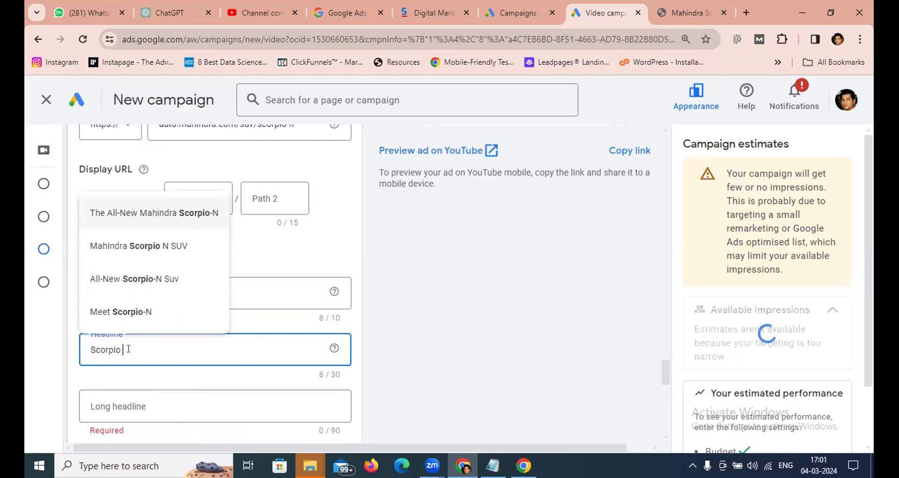
type("New - Book your Test Dr")
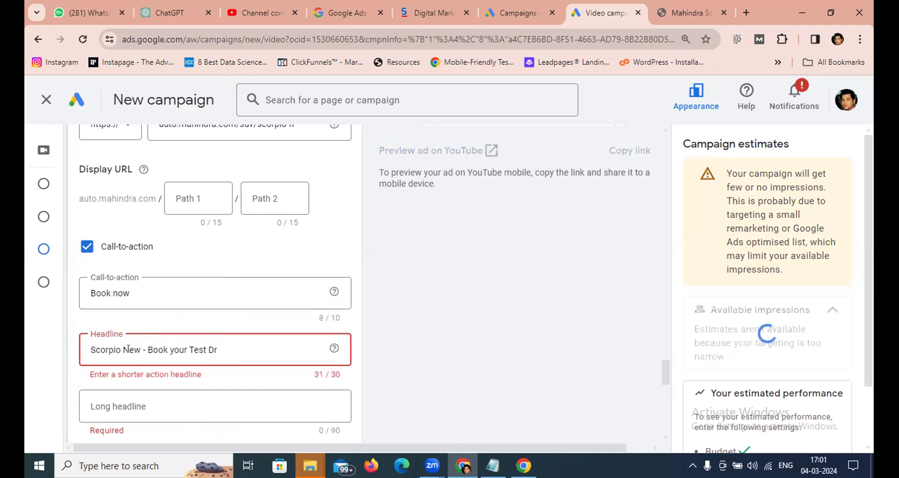
key("BackSpace")
key("BackSpace")
type("Rid")
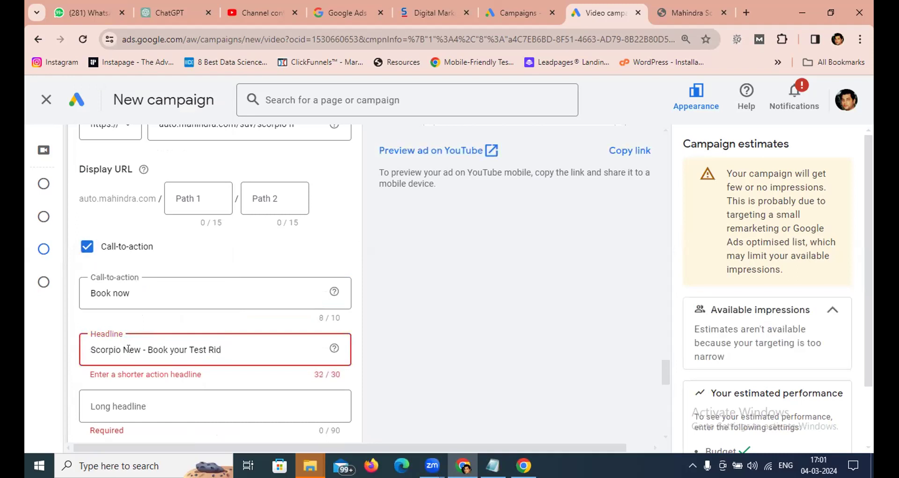
- Replace "Book your Test Rid" in the headline so it reads "Scorpio New - Test Ride Avail"
key("Left")
key("Left")
key("Left")
key("Left")
key("shift+Right")
key("shift+Right")
key("shift+Right")
key("shift+Right")
key("shift+Right")
key("shift+Right")
key("shift+Right")
key("shift+Right")
key("shift+Right")
key("shift+Right")
key("shift+Right")
key("shift+Right")
key("shift+Right")
key("shift+Right")
key("shift+Right")
key("shift+Right")
key("shift+Right")
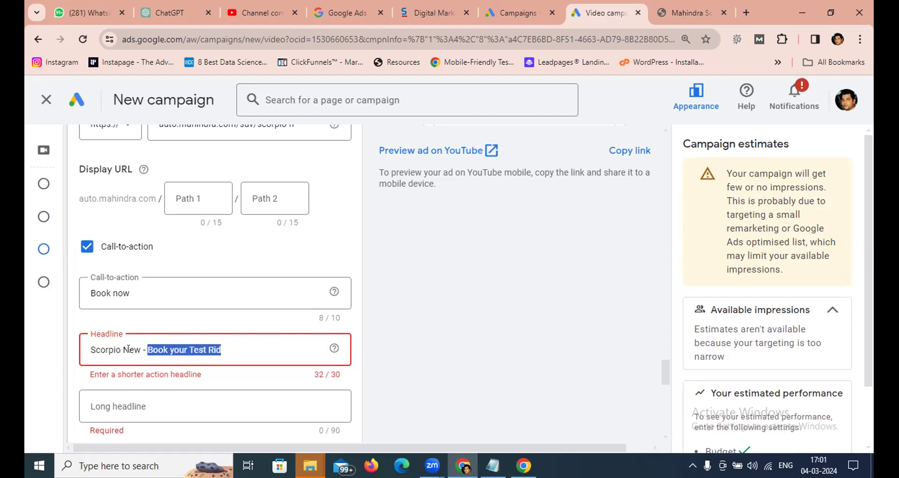
type("Test ")
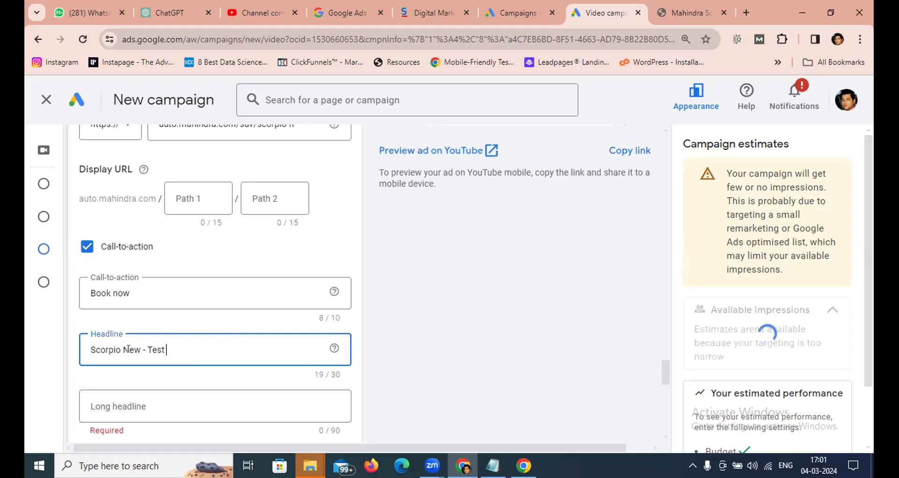
type("Ride Avail")
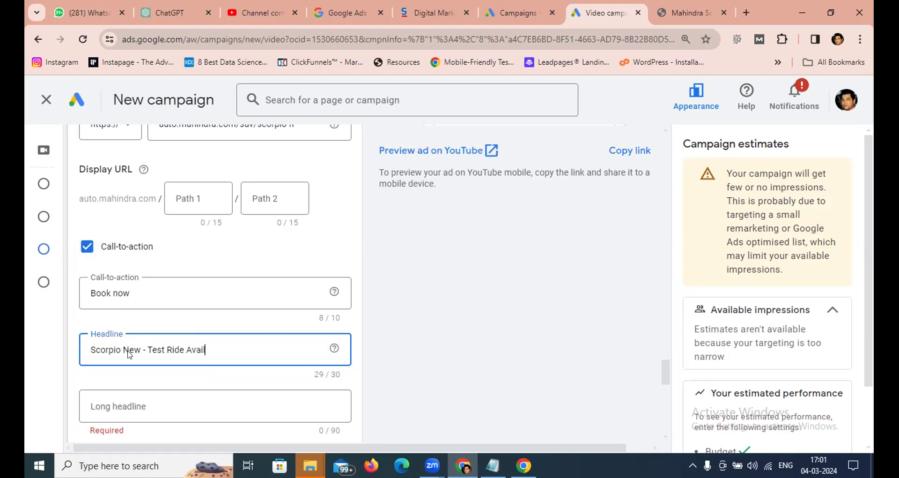
- Enter the long headline "Mahindra Scorpio New" and pick the suggested description starting "The All-New Scorpio-N Makes Every Drive an Experience"
scroll(129, 354, "down", 3)
left_click(134, 276)
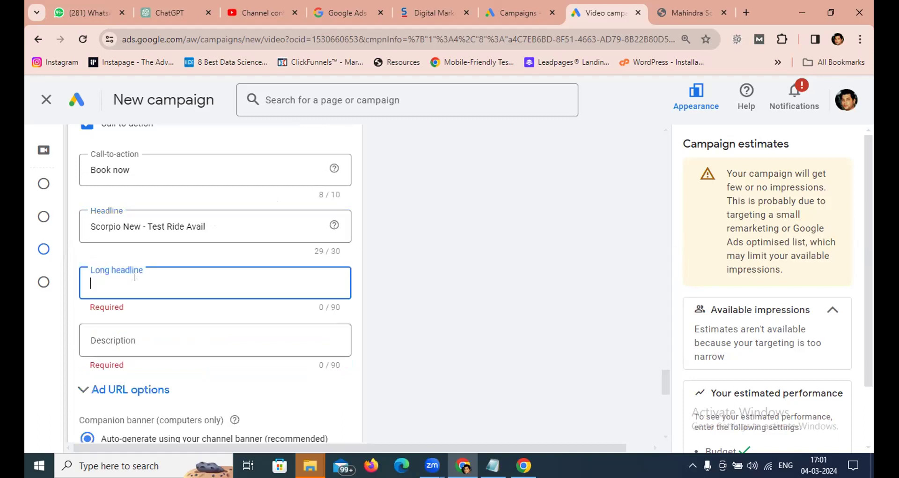
type("Mahindra Scorpio Neww")
key("BackSpace")
left_click(133, 334)
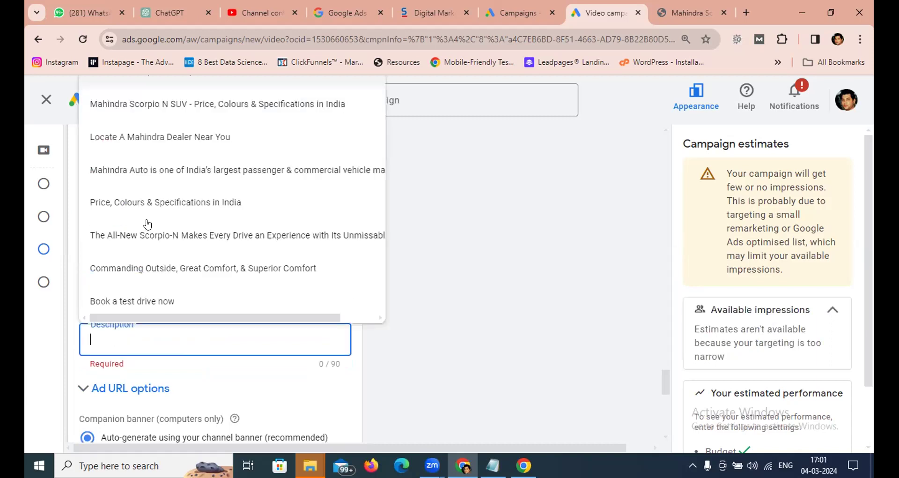
left_click(167, 239)
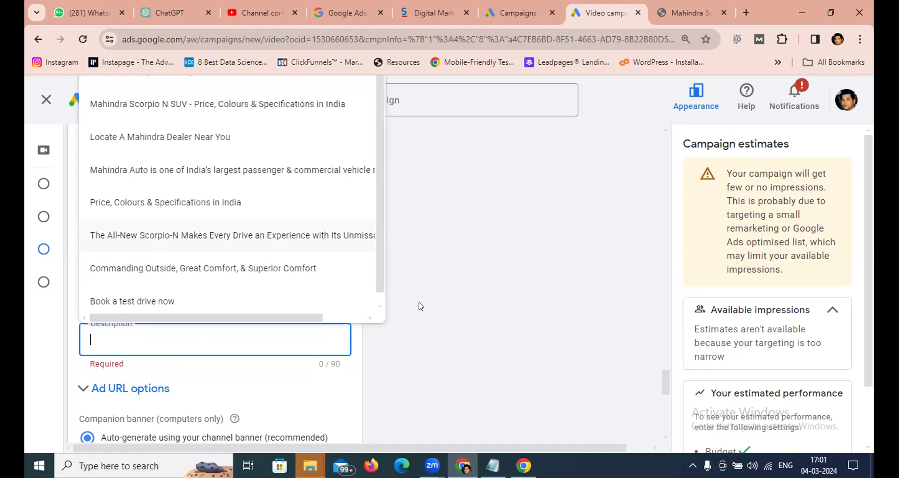
- Preview the finished video ad on YouTube, pausing playback to examine its headline, Book now call-to-action and companion banner
scroll(443, 312, "down", 1)
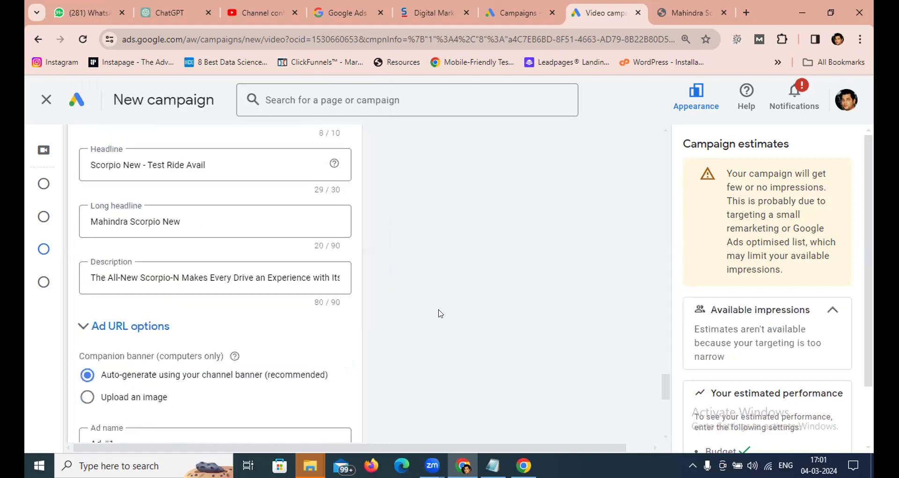
scroll(440, 313, "up", 4)
scroll(393, 316, "up", 5)
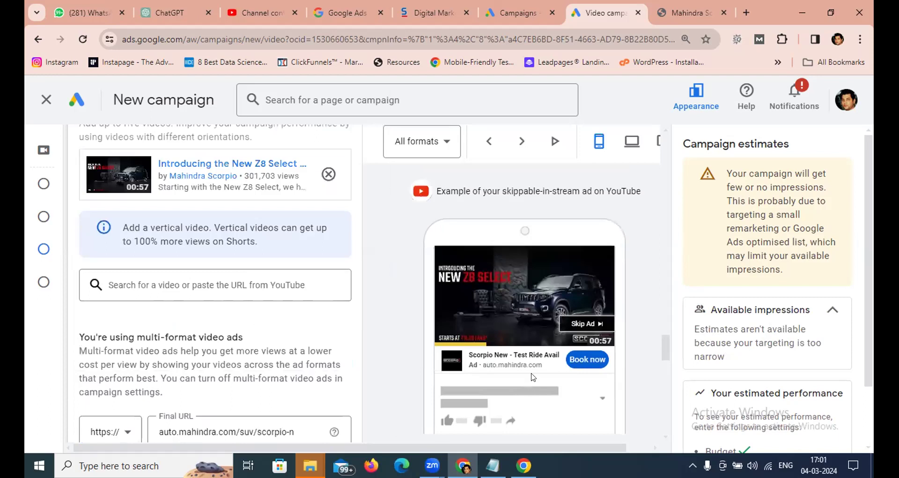
scroll(437, 377, "down", 2)
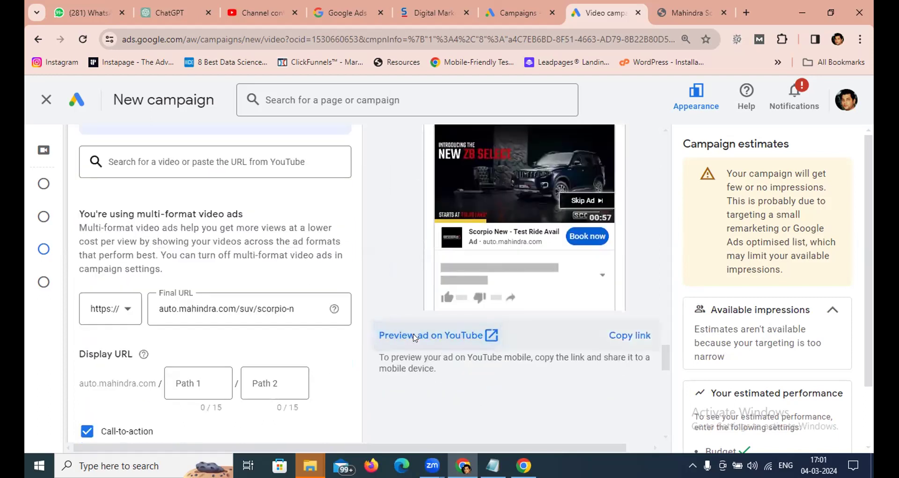
left_click(414, 335)
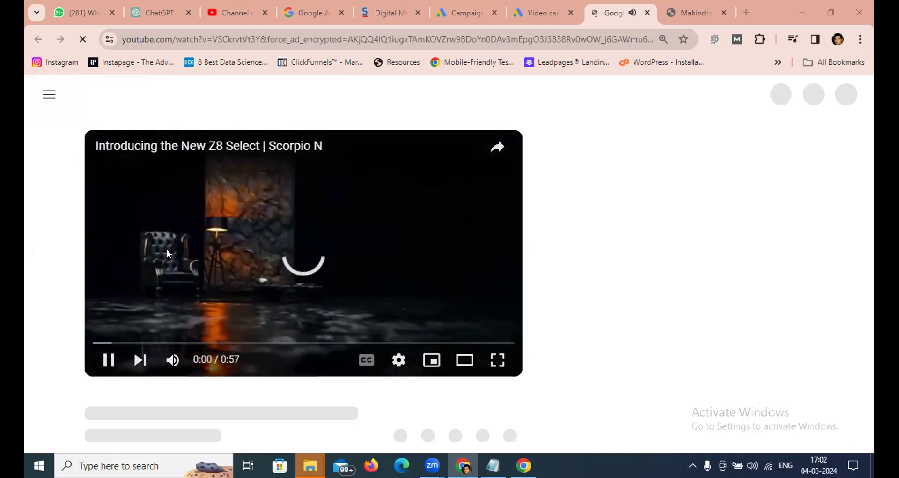
left_click(104, 362)
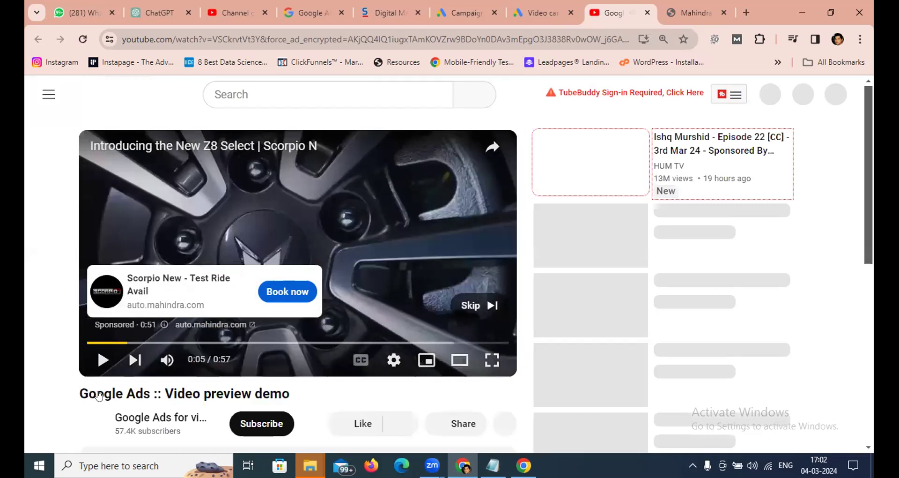
left_click(101, 365)
left_click(102, 365)
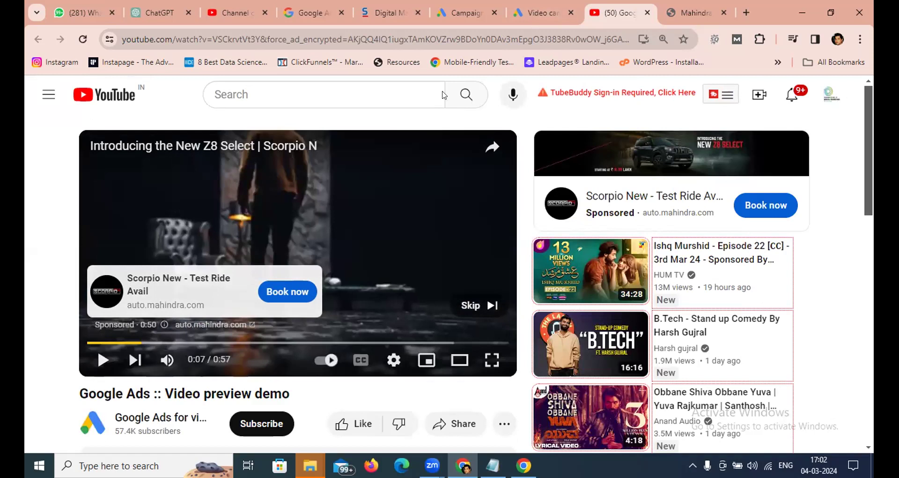
- Look at the Mahindra Scorpio N web page again and return to the new campaign setup
left_click(685, 8)
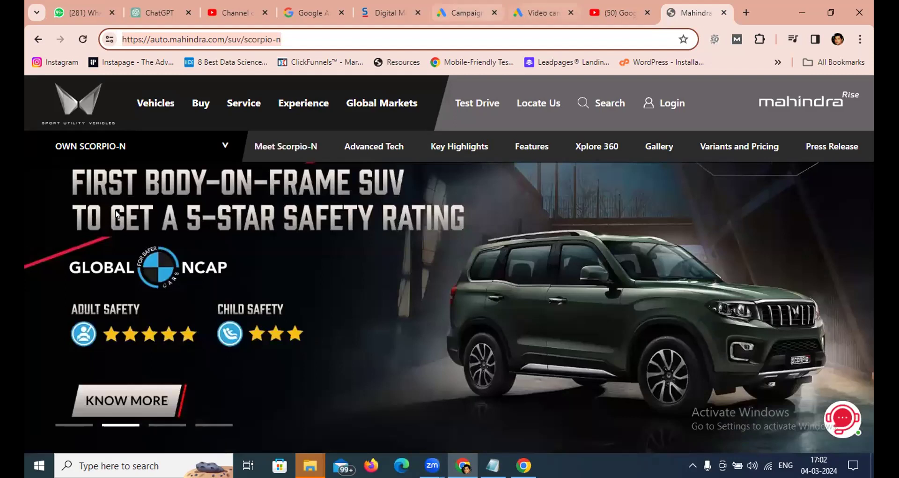
key("ctrl+shift+Tab")
key("ctrl+shift+Tab")
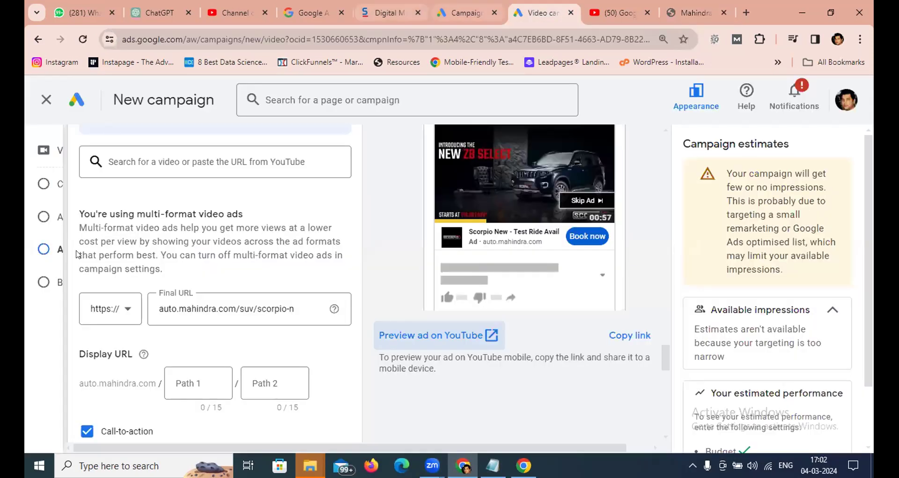
- Open Audience manager in the other Google Ads tab and dismiss the notices about Universal Analytics audiences and similar segments
key("ctrl+shift+Tab")
left_click(54, 355)
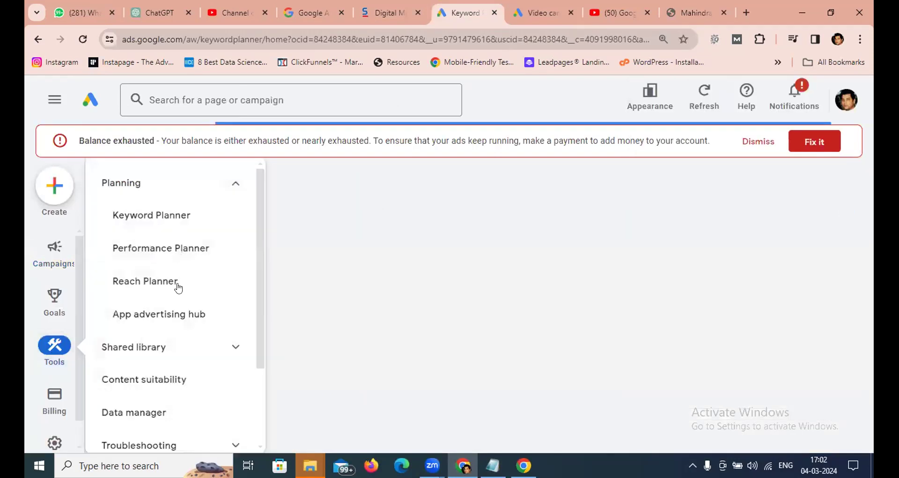
scroll(189, 327, "down", 1)
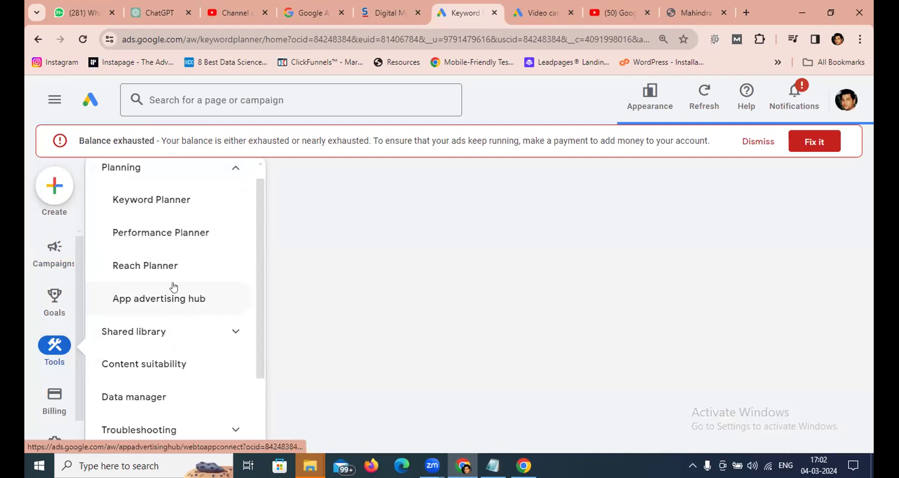
scroll(174, 287, "down", 1)
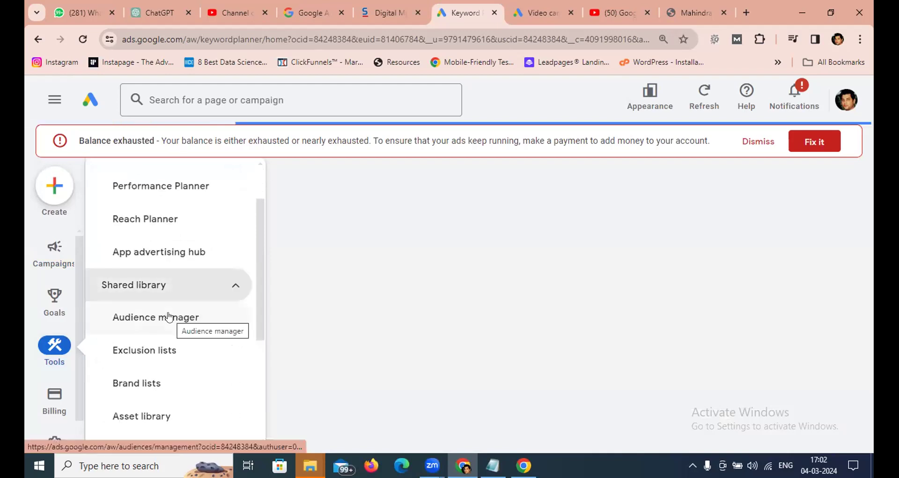
left_click(169, 318)
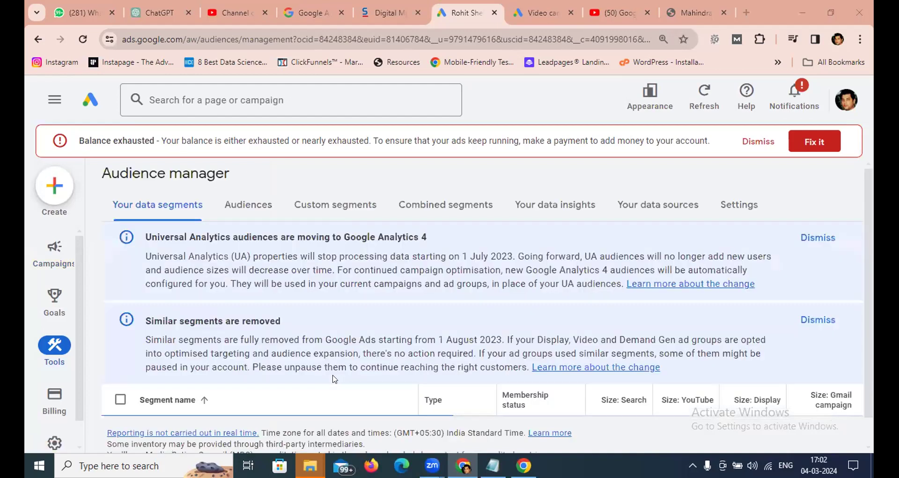
left_click(816, 239)
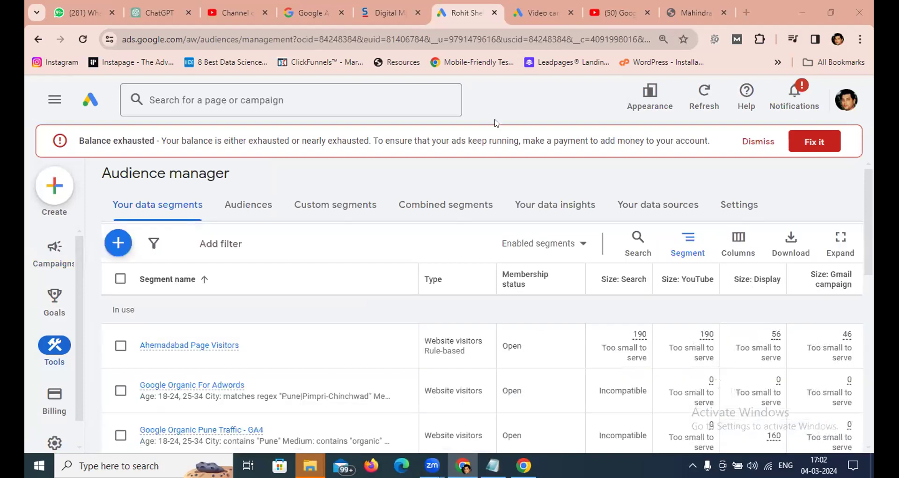
- Search Google for "imagica water park" in a new browser tab and open Imagicaa's water park page
left_click(677, 13)
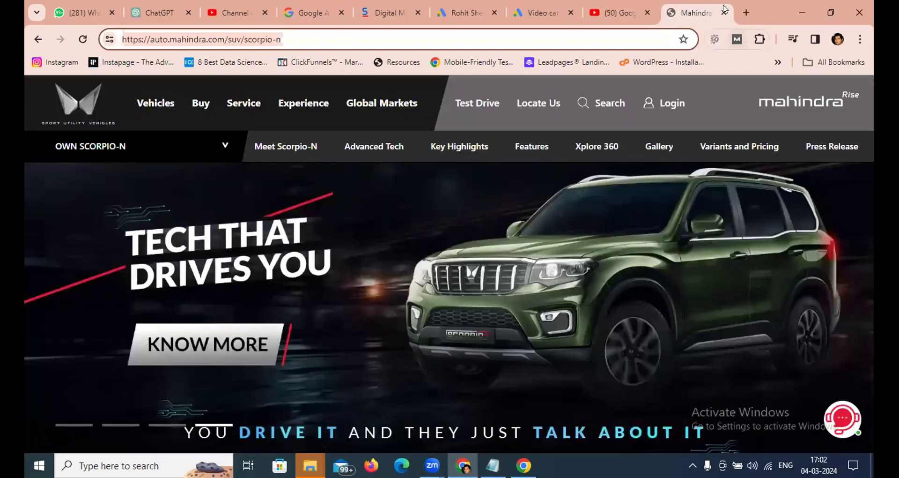
left_click(742, 8)
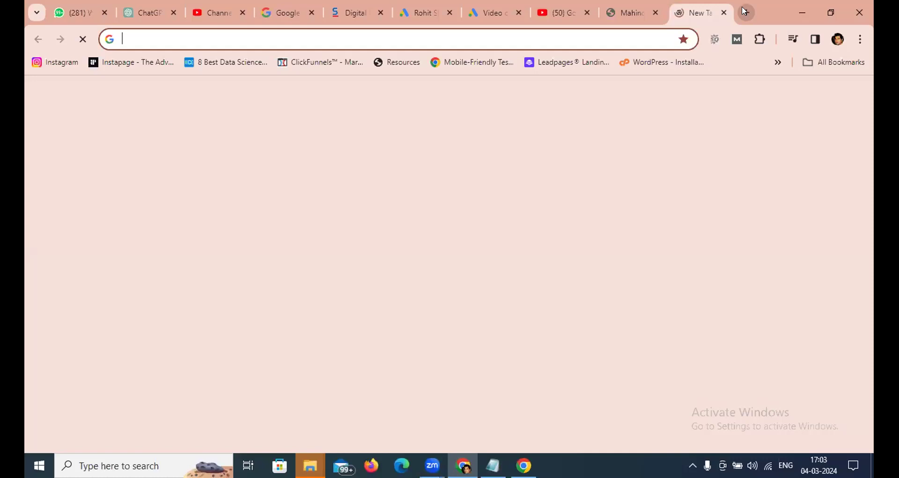
type("imagica water park")
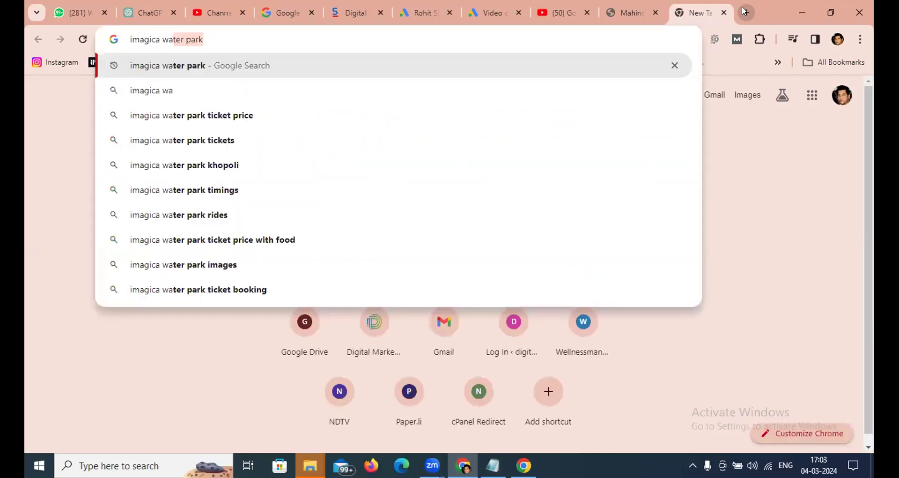
key("Return")
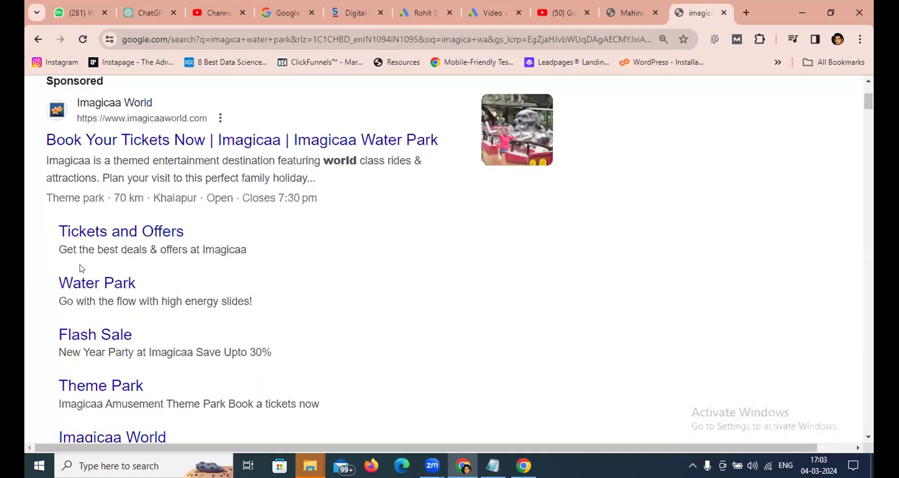
scroll(117, 281, "down", 5)
left_click(151, 289)
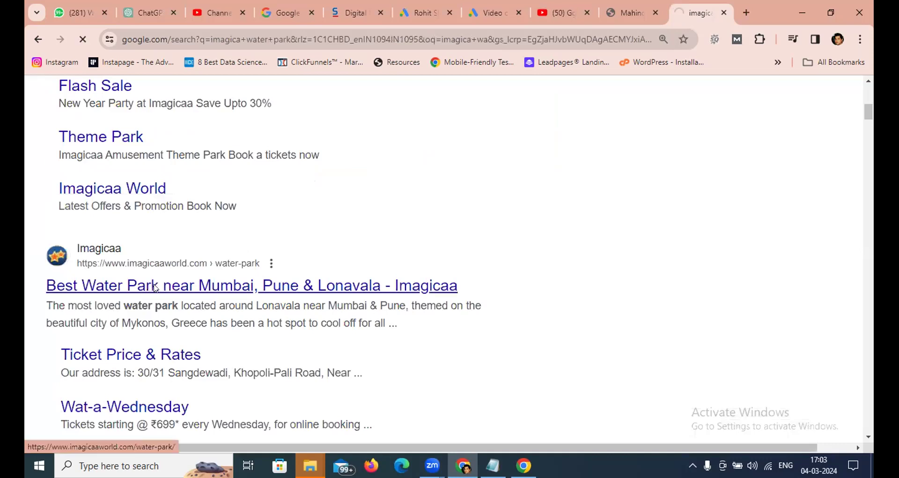
- Copy the Imagicaa water park page URL into the Notepad file below the tag code and return to the site
left_click(271, 35)
key("ctrl+c")
key("alt+Tab")
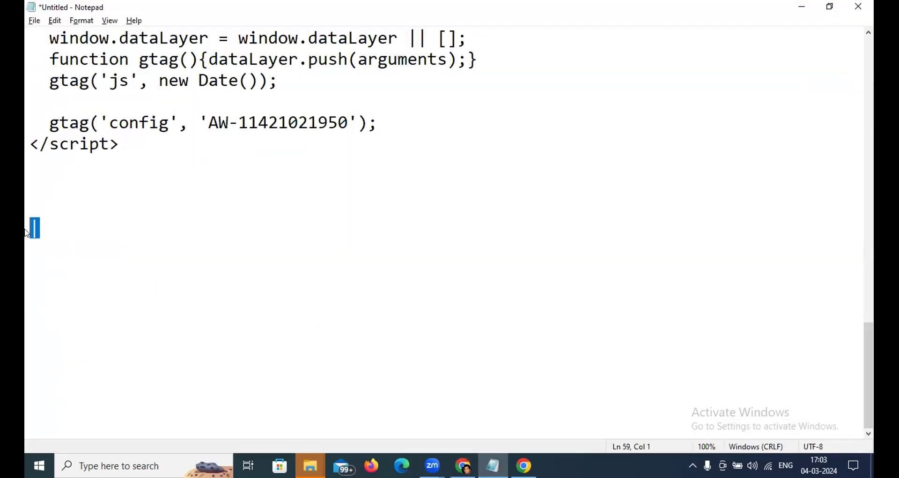
key("ctrl+v")
key("alt+Tab")
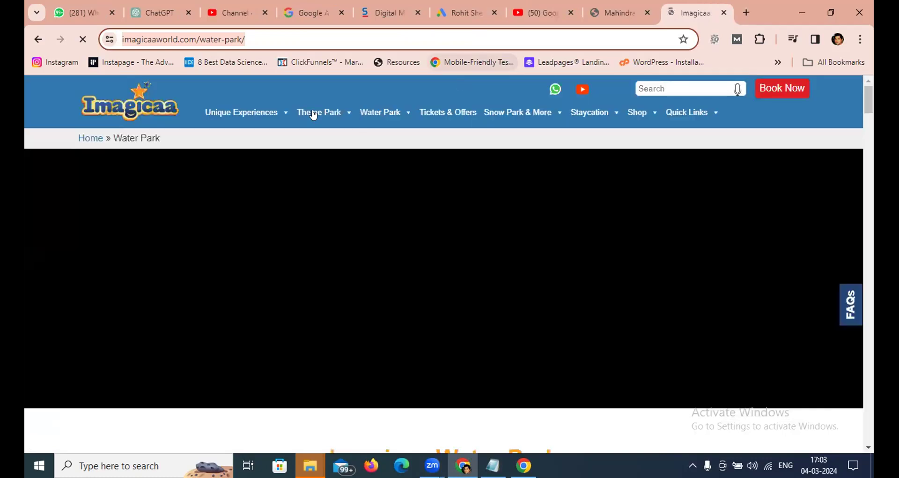
- Add the Imagicaa theme-park and snow-park link addresses on separate lines below the water-park URL in Notepad
right_click(317, 112)
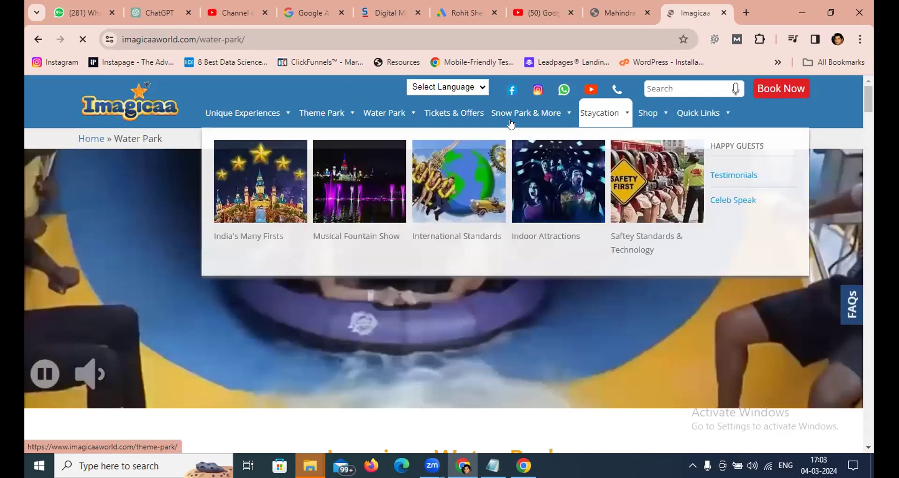
mouse_move(512, 123)
right_click(557, 236)
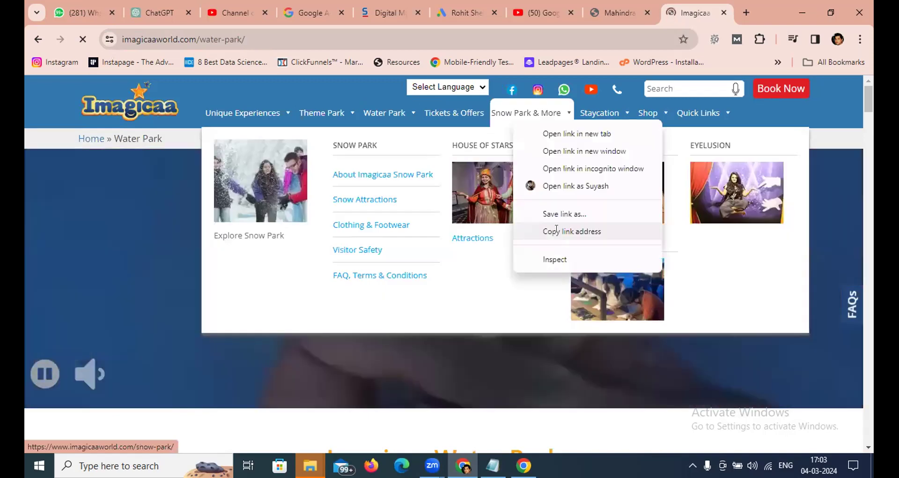
left_click(556, 230)
key("alt+Tab")
key("Return")
type("https://www.imagicaaworld.com/snow-park/")
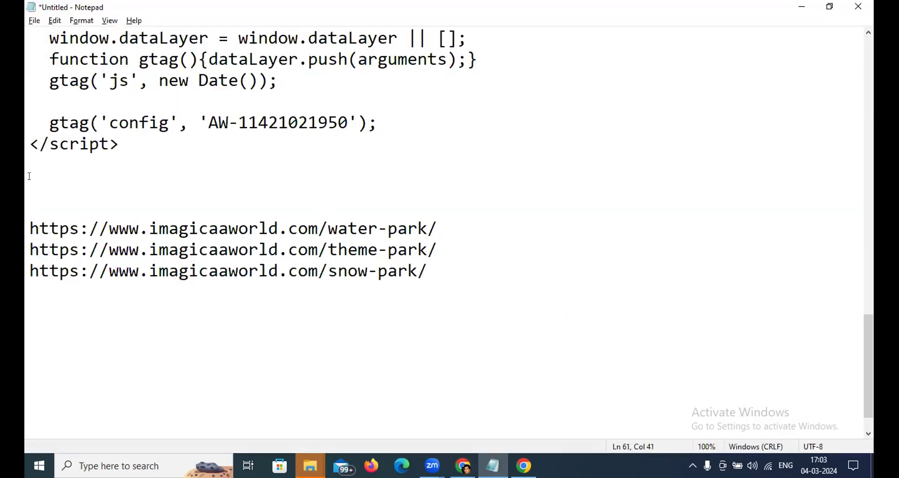
- Send the three Imagicaa page URLs from Notepad to the "4PM Jan 2024 Batch" group in WhatsApp Web
left_click(30, 176, "shift")
left_click(30, 227, "shift")
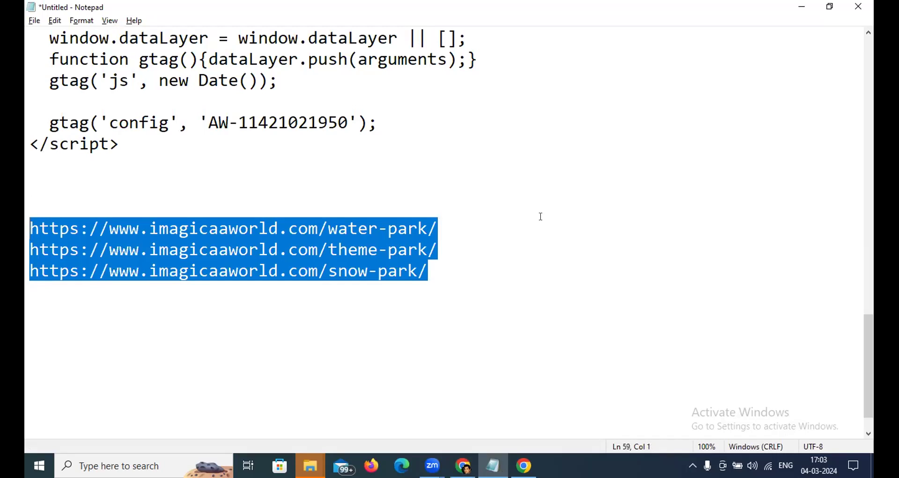
key("alt+Tab")
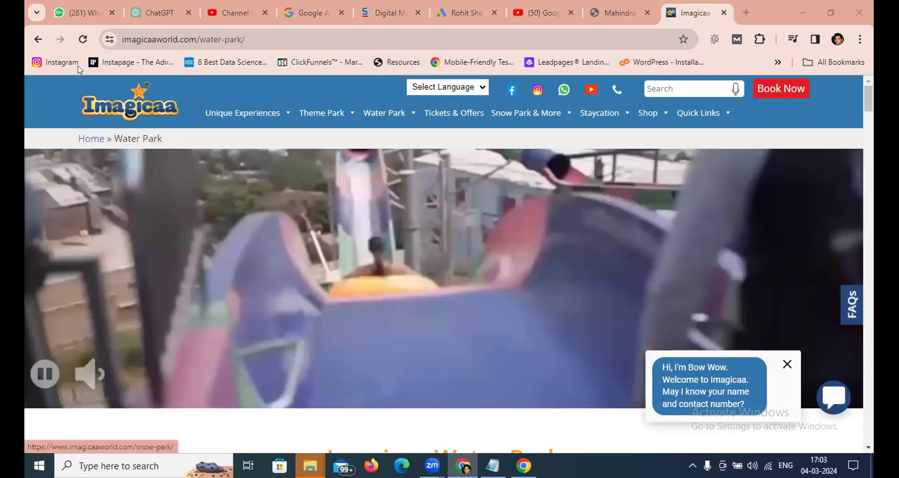
key("ctrl+1")
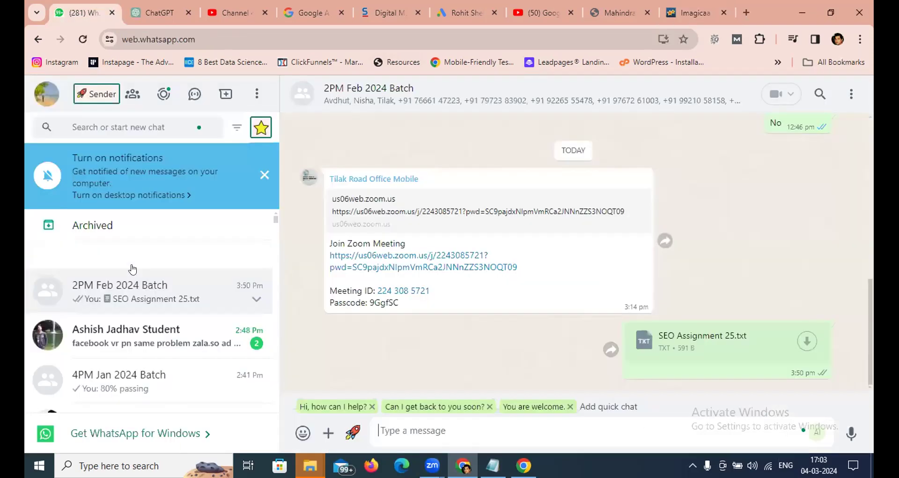
scroll(234, 304, "down", 1)
left_click(140, 334)
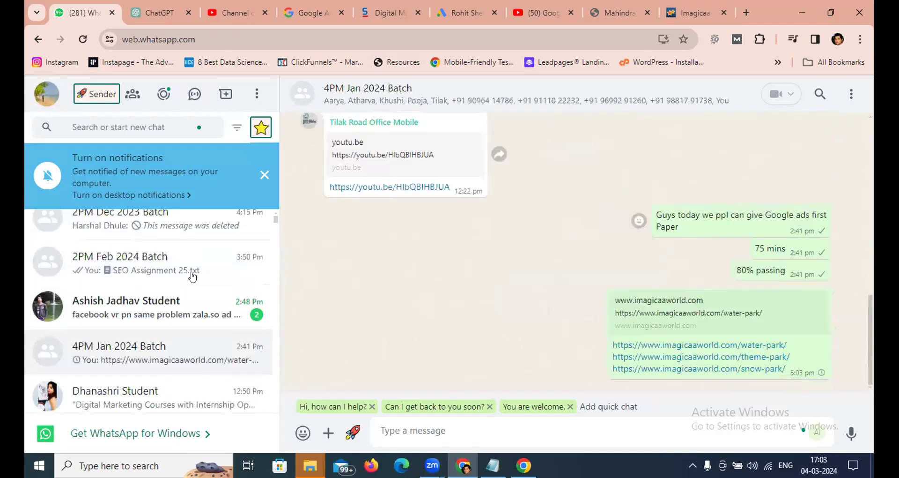
scroll(191, 276, "up", 1)
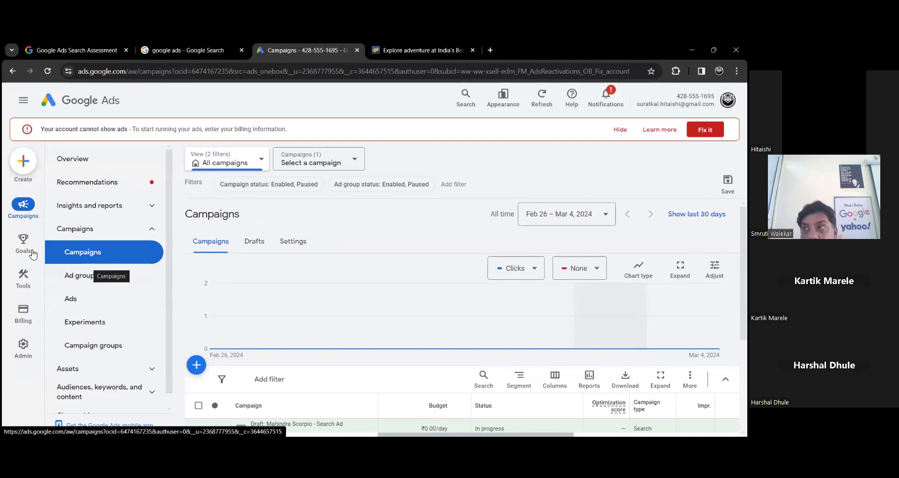
- Close the Keyword Planner updates notice and open Audience manager from the shared library
left_click(23, 164)
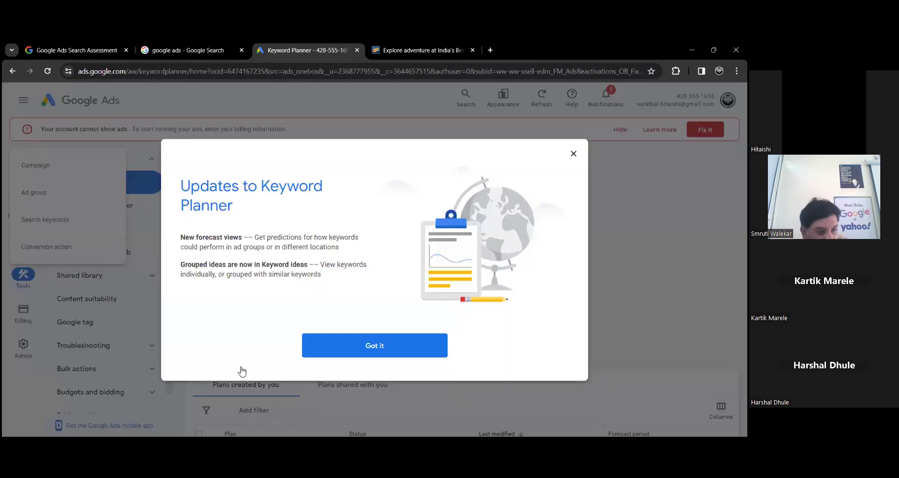
left_click(574, 154)
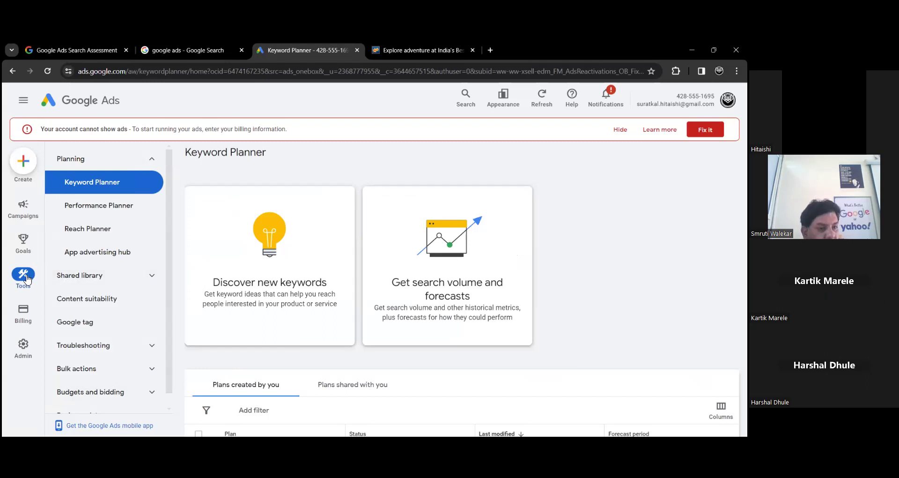
left_click(111, 280)
left_click(111, 304)
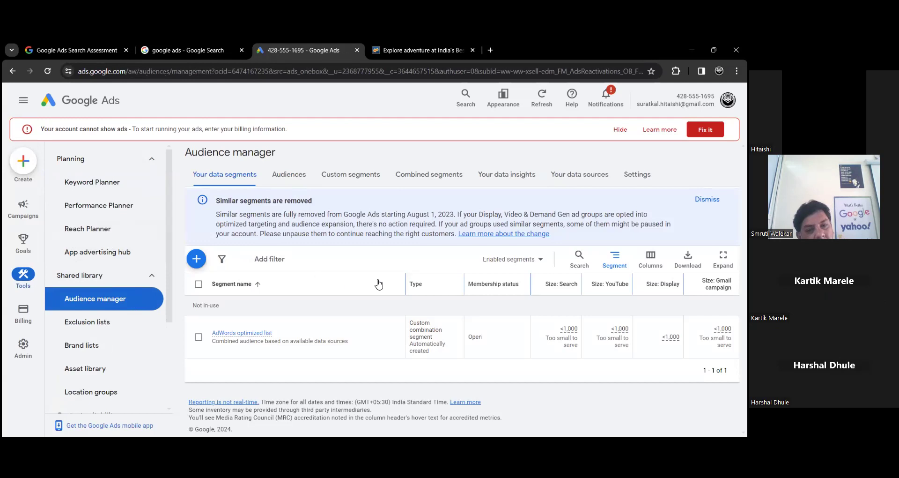
- Look through the account's available data sources and open the details of the Google Ads tag
left_click(588, 177)
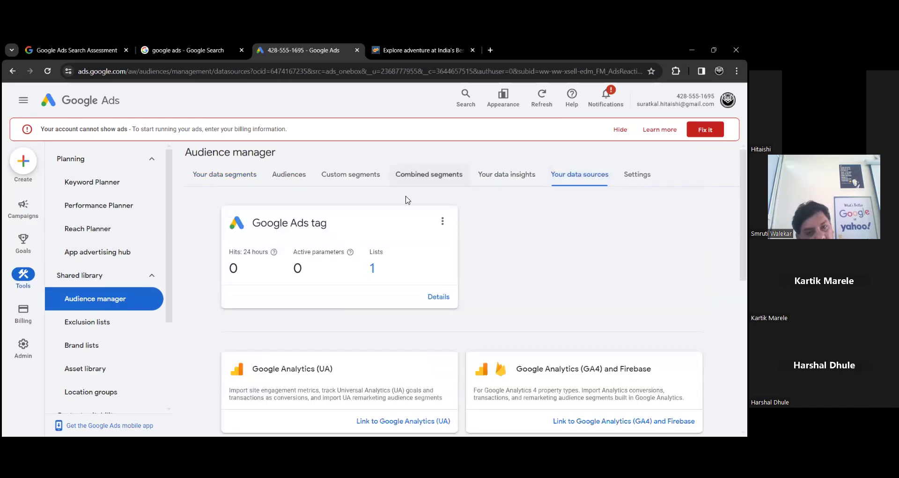
scroll(505, 253, "down", 4)
scroll(496, 283, "down", 3)
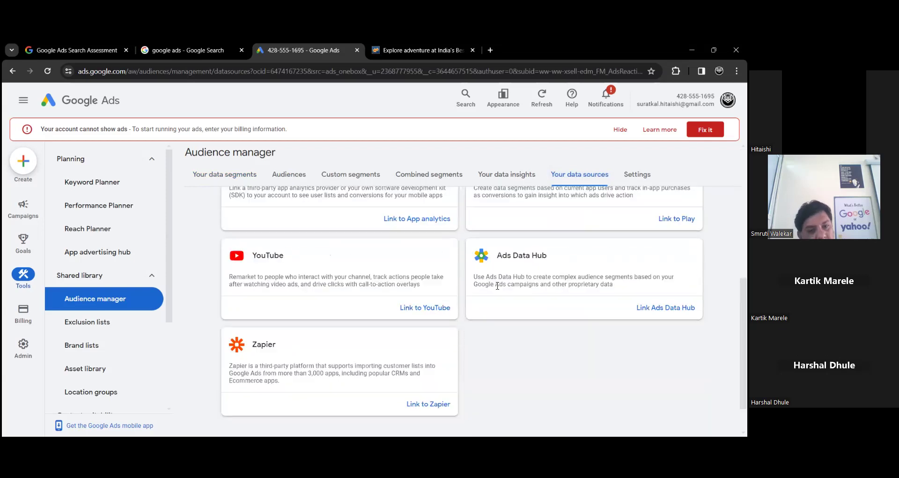
scroll(506, 262, "up", 5)
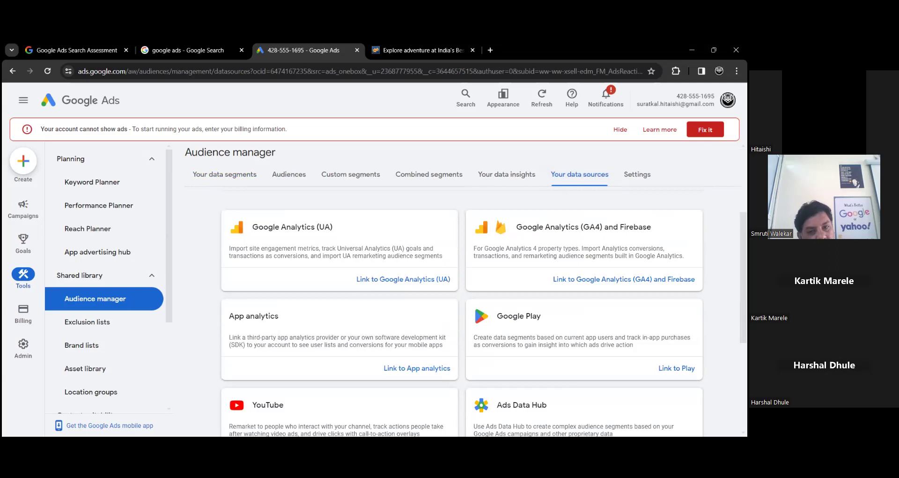
scroll(487, 281, "up", 3)
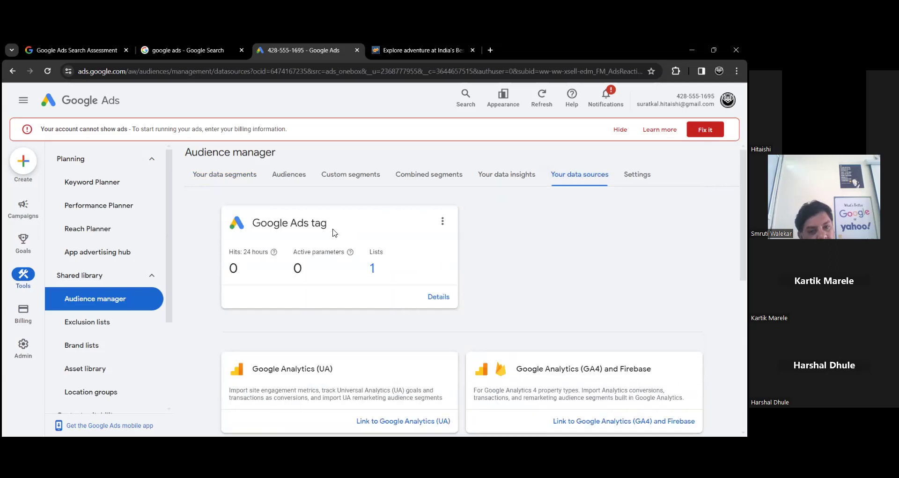
left_click(437, 296)
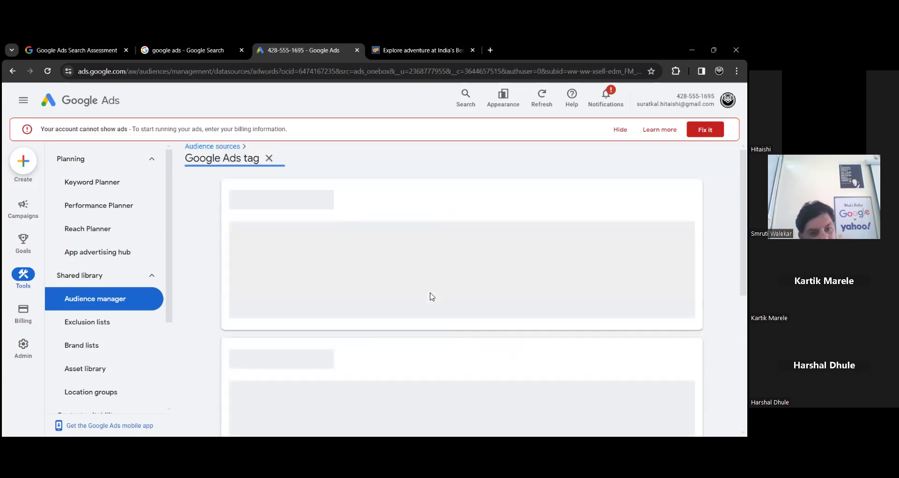
- Choose to install the Google Ads tag yourself in its tag setup and display the Google tag code
scroll(412, 253, "down", 2)
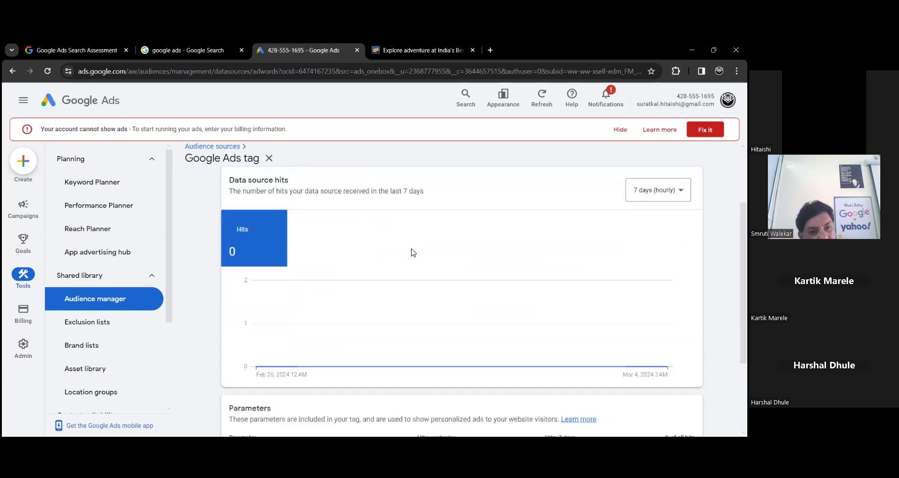
scroll(413, 252, "down", 2)
left_click(401, 370)
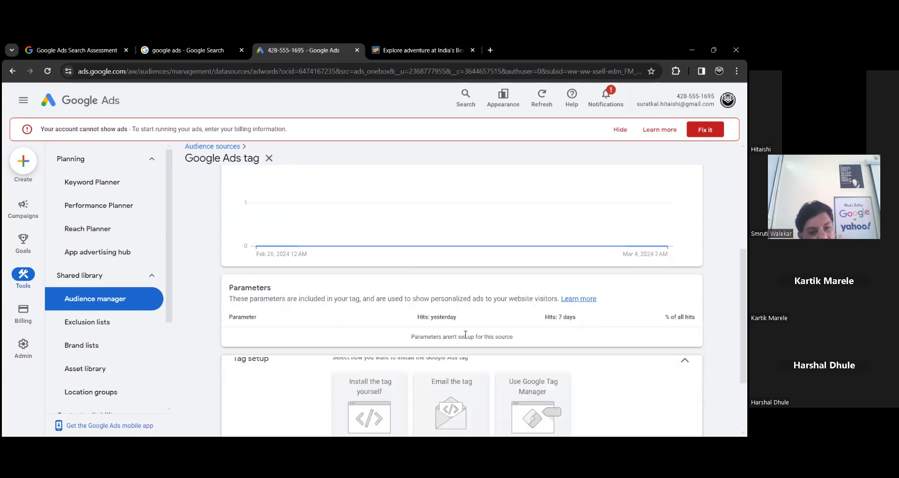
scroll(465, 335, "down", 3)
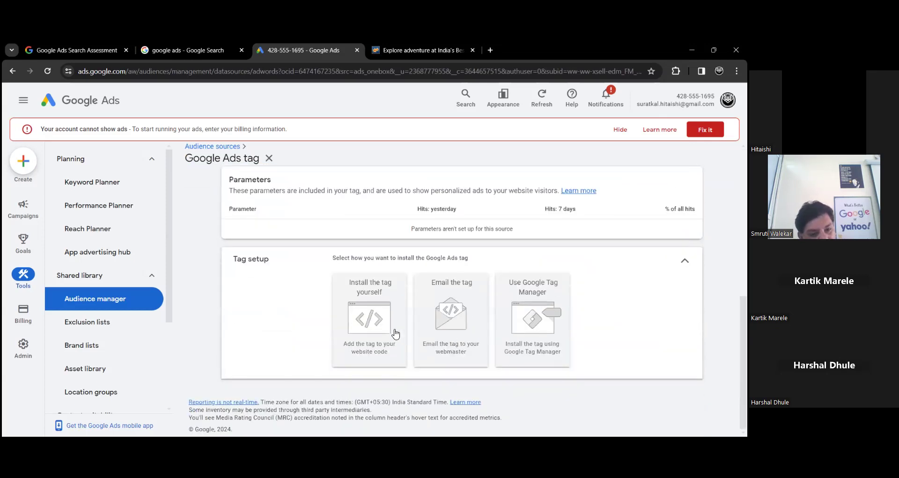
left_click(391, 333)
scroll(482, 276, "down", 2)
scroll(393, 263, "up", 4)
scroll(393, 297, "down", 2)
scroll(398, 290, "down", 2)
scroll(400, 288, "down", 3)
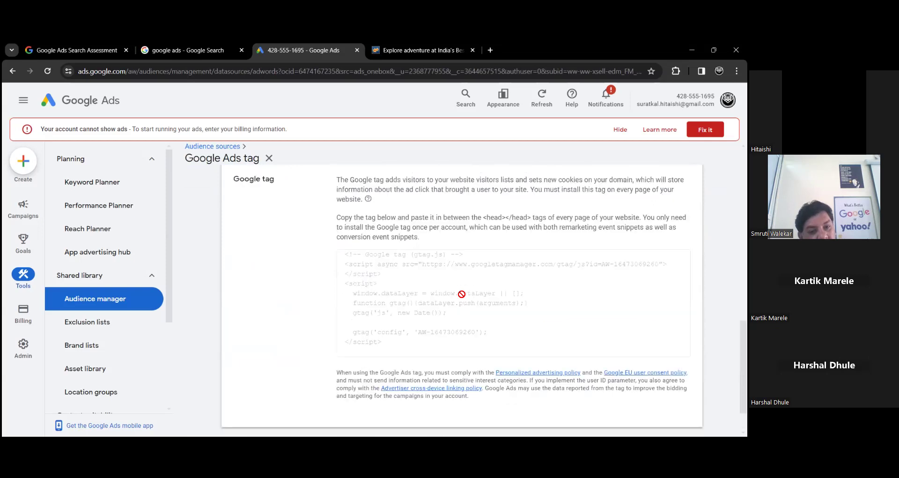
- Copy the complete Google tag snippet, from the opening gtag.js comment to the closing script tag
left_click_drag(401, 335, 361, 305)
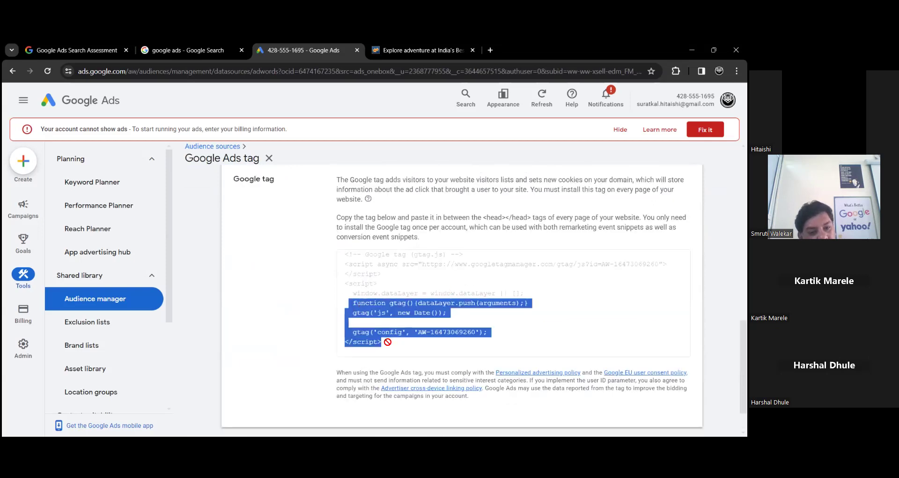
left_click(416, 273)
left_click_drag(412, 341, 341, 256)
right_click(355, 264)
left_click(362, 270)
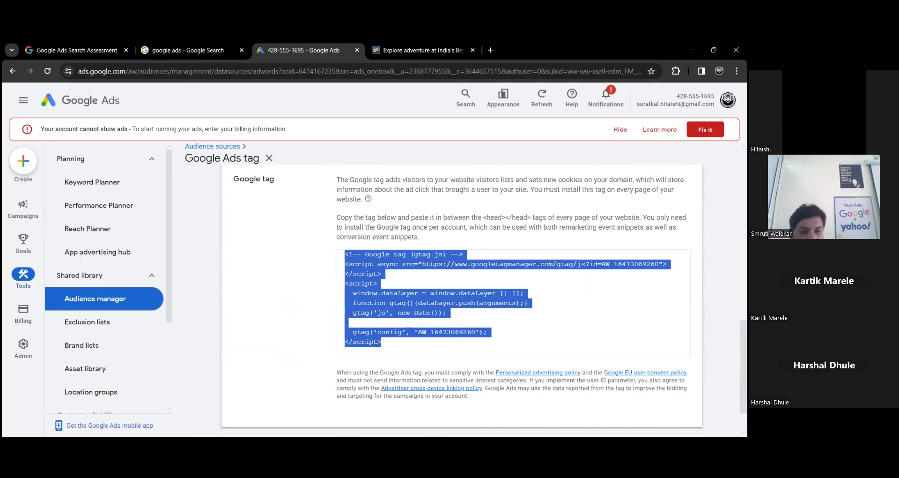
key("alt+Tab")
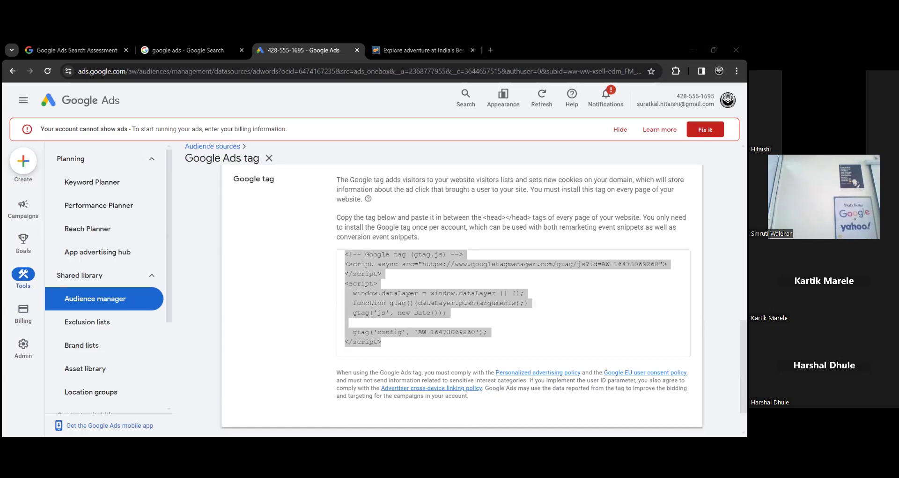
- Start a new campaign and choose Awareness and consideration as its objective
scroll(271, 279, "down", 1)
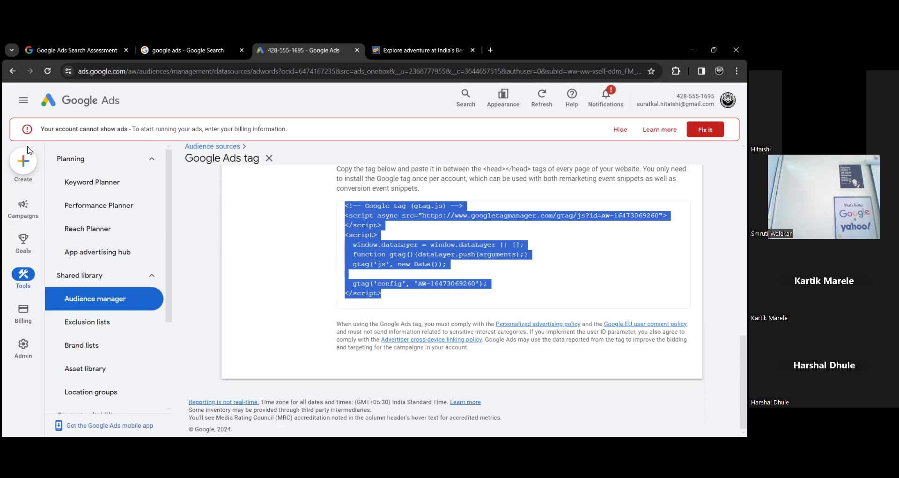
left_click(23, 161)
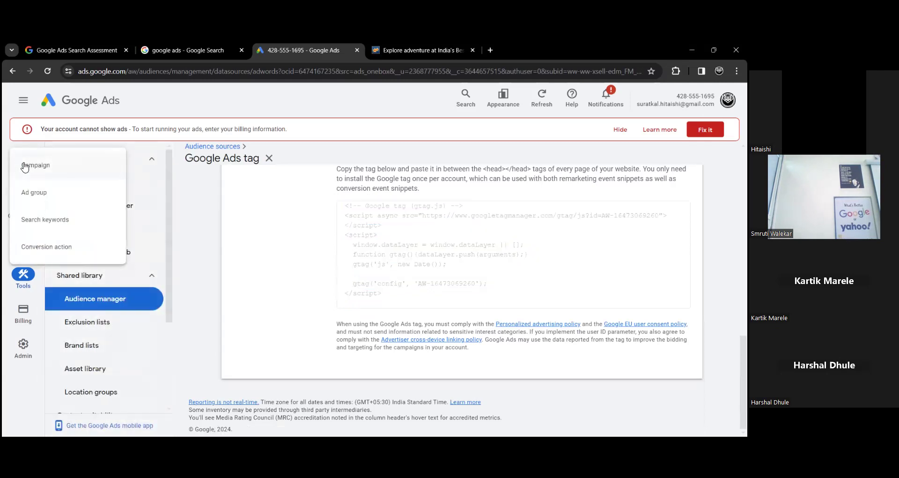
left_click(63, 167)
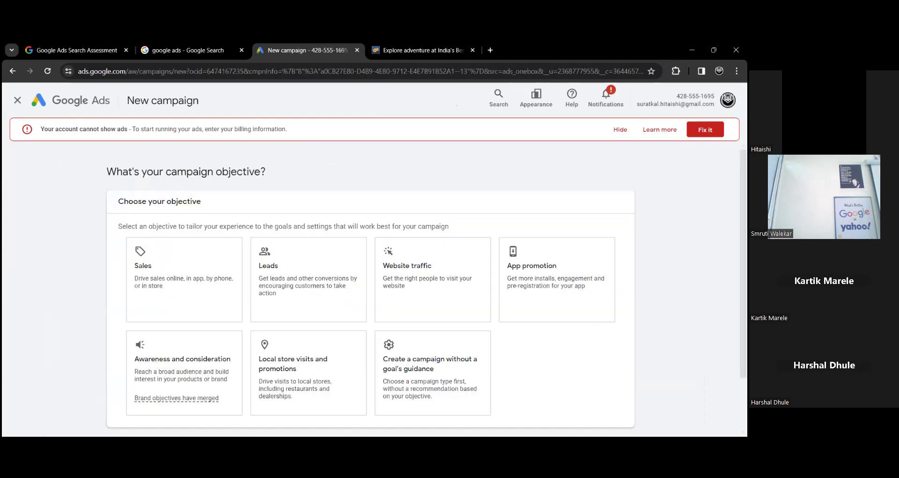
left_click(187, 363)
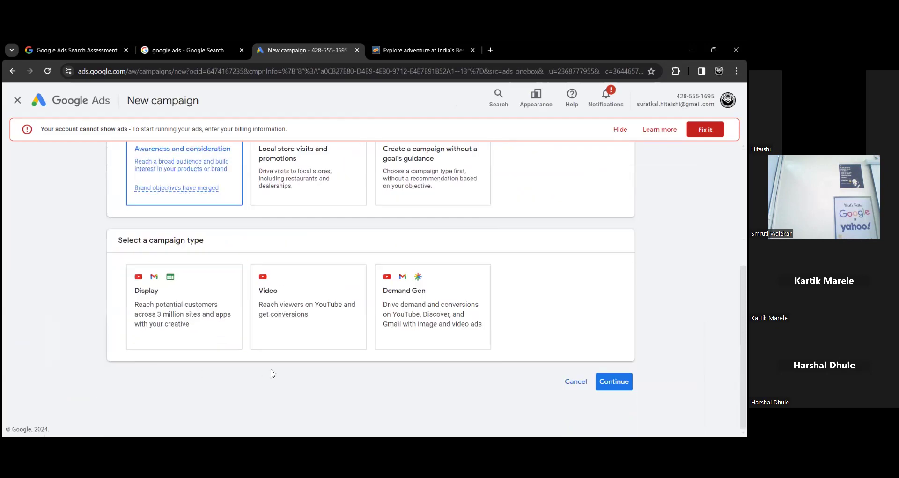
left_click(614, 382)
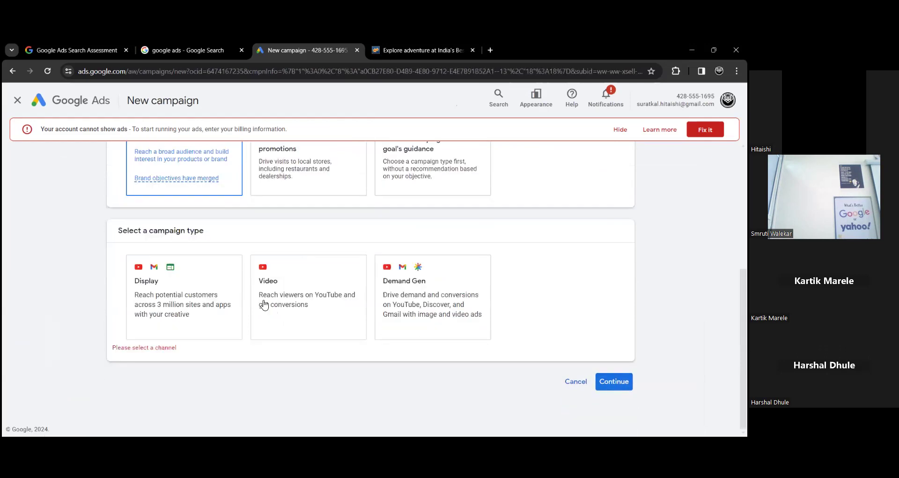
scroll(333, 159, "up", 1)
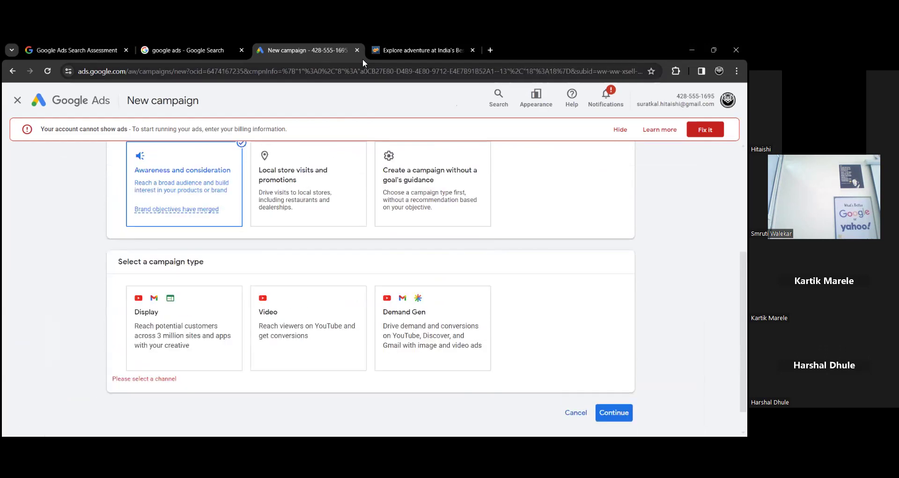
scroll(290, 279, "up", 3)
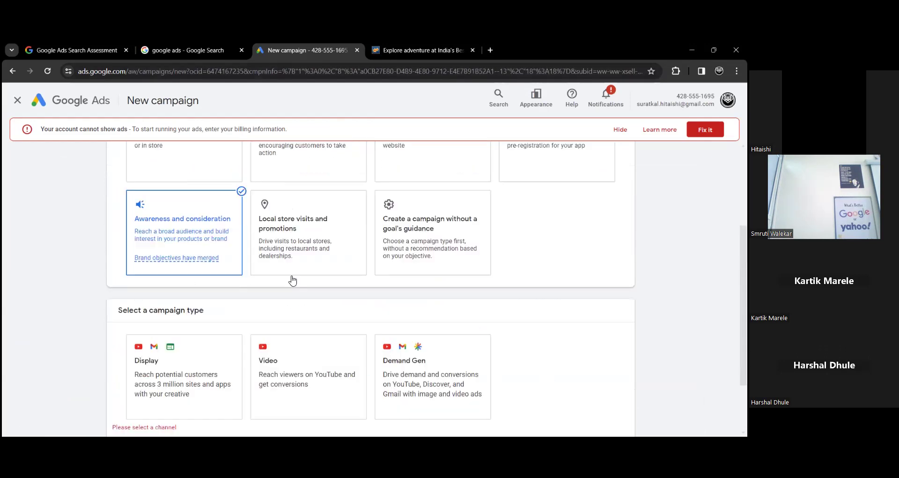
scroll(191, 244, "down", 2)
scroll(189, 247, "up", 2)
left_click(189, 246)
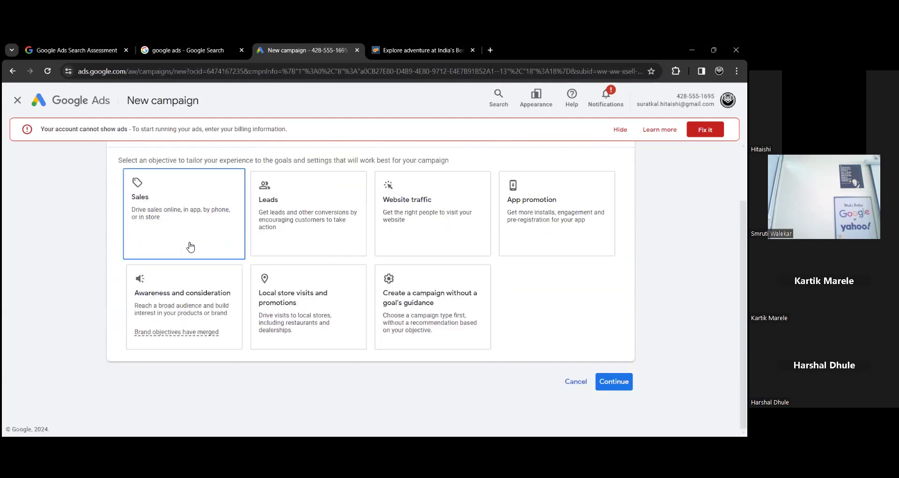
left_click(207, 305)
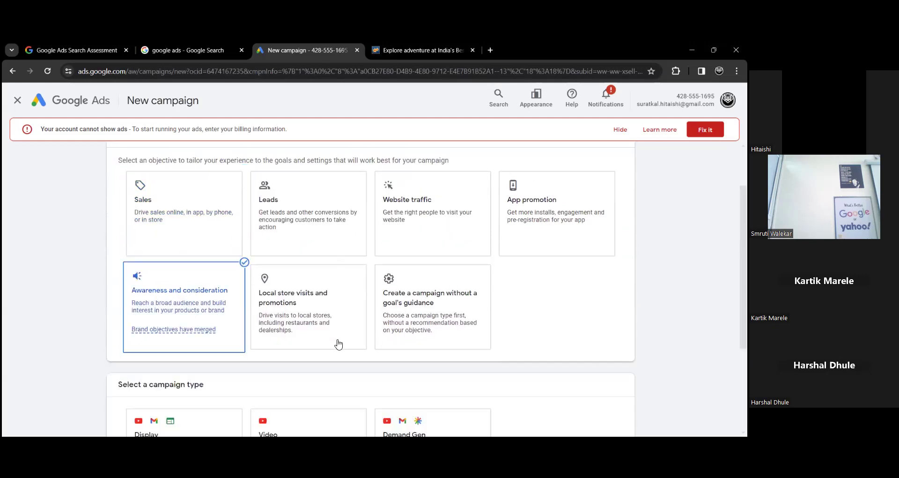
- Select the Video campaign type with the Video views subtype and continue to the campaign settings
scroll(285, 333, "down", 2)
scroll(285, 333, "down", 2)
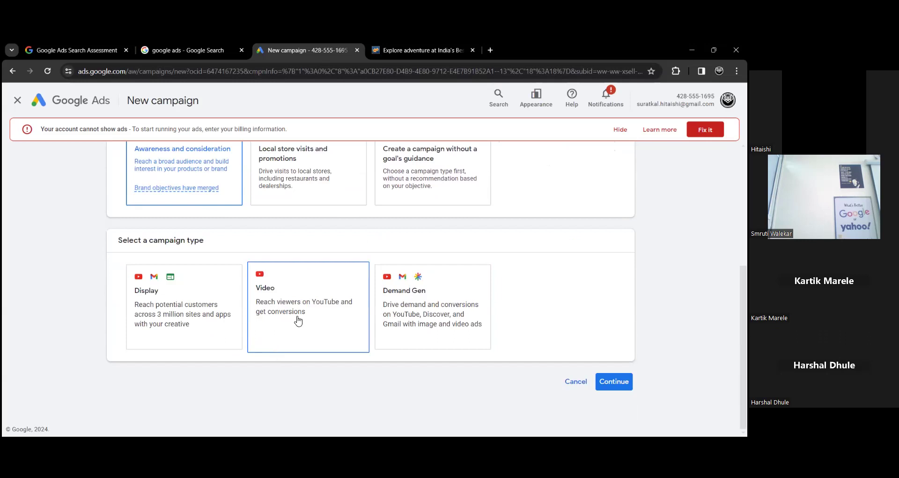
left_click(297, 318)
scroll(438, 365, "down", 2)
scroll(353, 357, "down", 4)
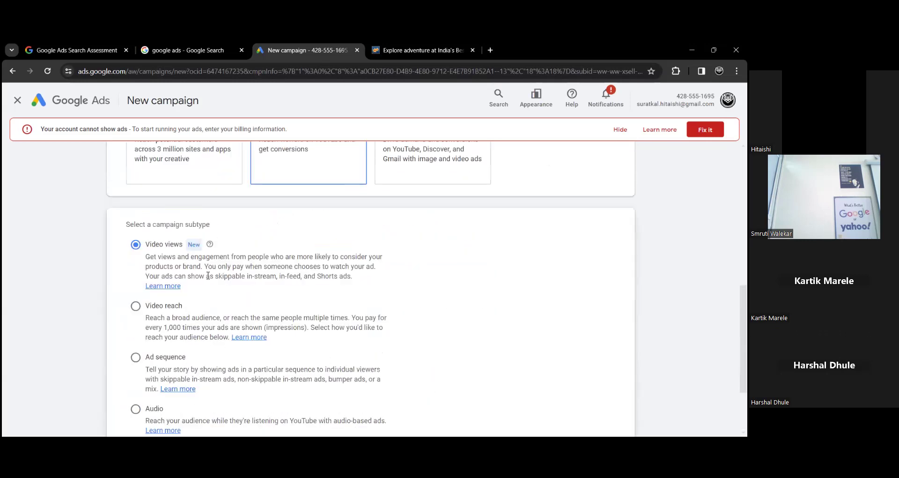
left_click(614, 381)
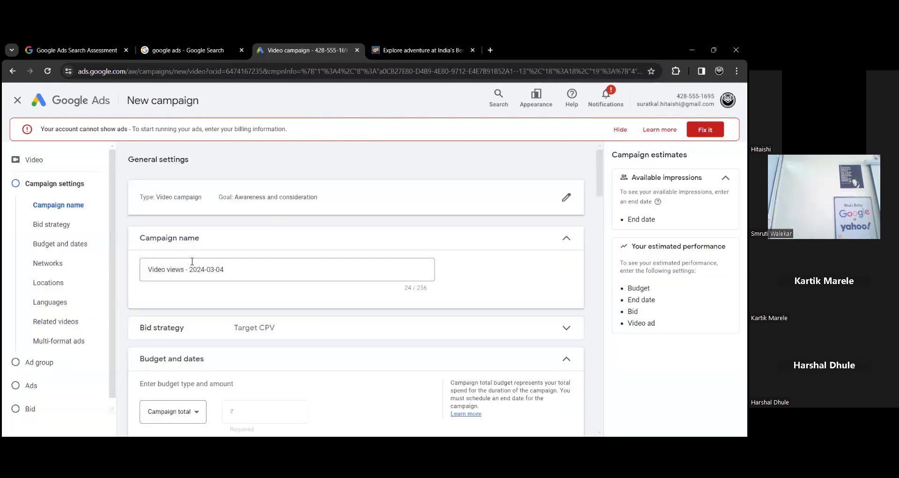
- Replace the default campaign name with "Imagica Snow Park - Remarketing", checking the park's web page for reference
left_click(430, 46)
left_click(320, 40)
left_click(240, 265)
key("BackSpace")
key("BackSpace")
key("BackSpace")
key("BackSpace")
key("BackSpace")
key("BackSpace")
key("BackSpace")
key("BackSpace")
key("BackSpace")
key("BackSpace")
key("BackSpace")
key("BackSpace")
key("BackSpace")
key("BackSpace")
key("BackSpace")
key("BackSpace")
key("BackSpace")
key("BackSpace")
key("BackSpace")
key("BackSpace")
type("Imagiuca")
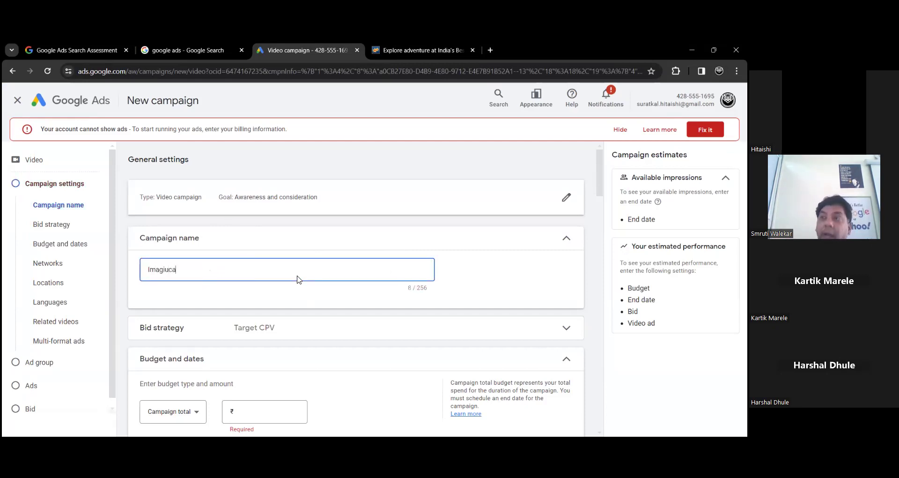
left_click(392, 45)
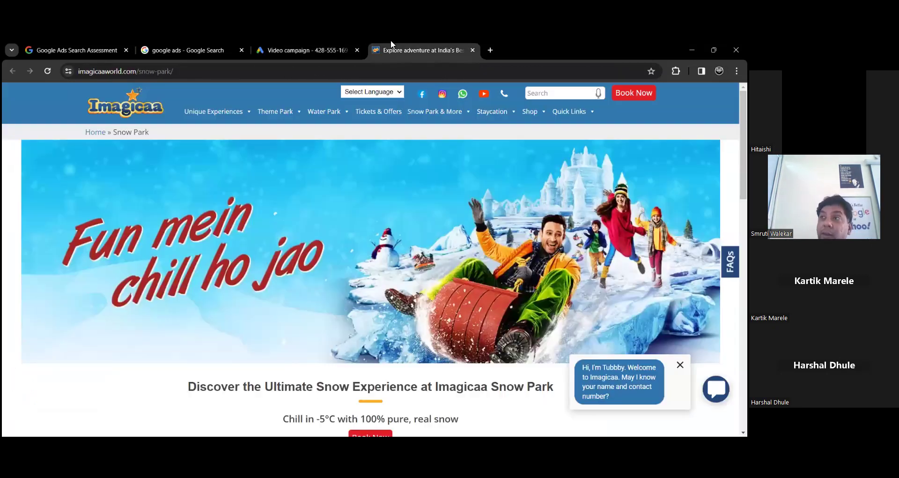
left_click(317, 44)
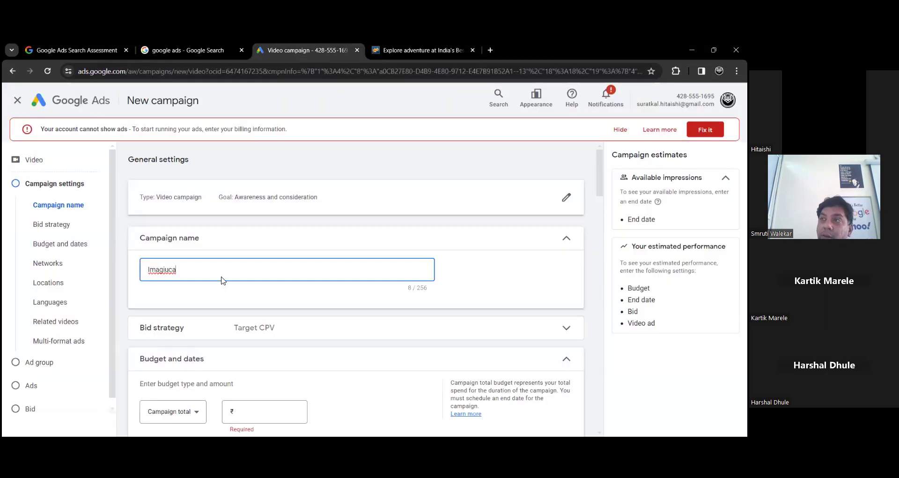
type("ca")
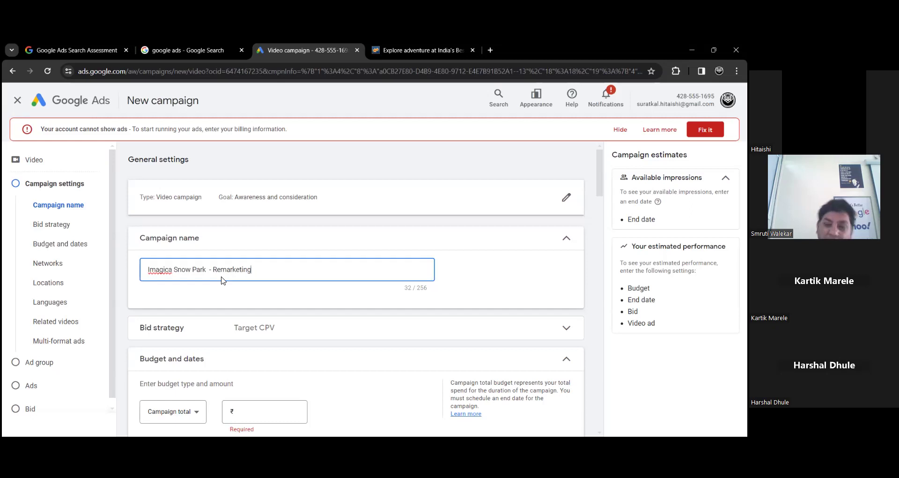
- Set a campaign total budget of ₹25,000 and an end date of Mar 31, 2024
scroll(221, 285, "down", 2)
left_click(286, 315)
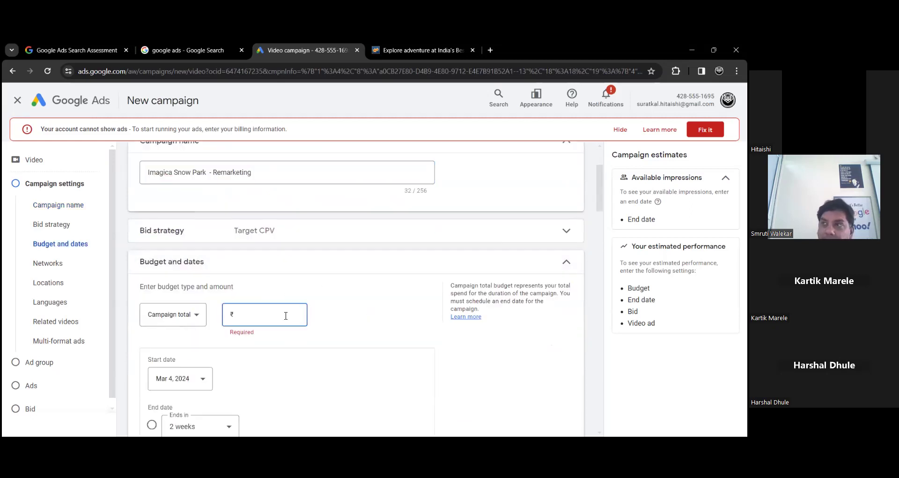
type("100")
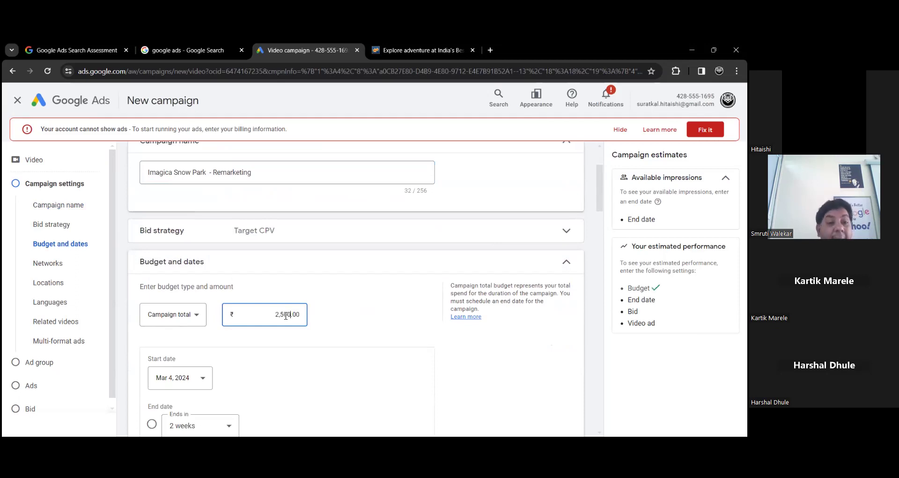
scroll(285, 315, "down", 2)
left_click(237, 354)
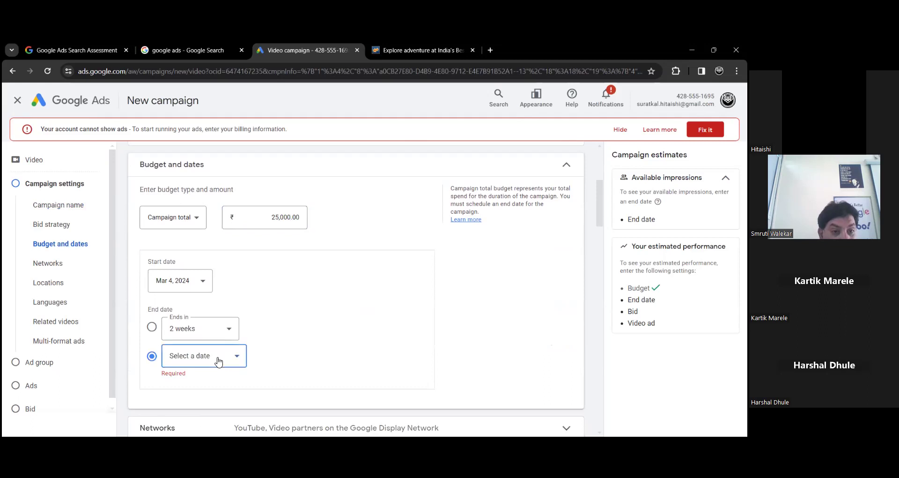
left_click(170, 341)
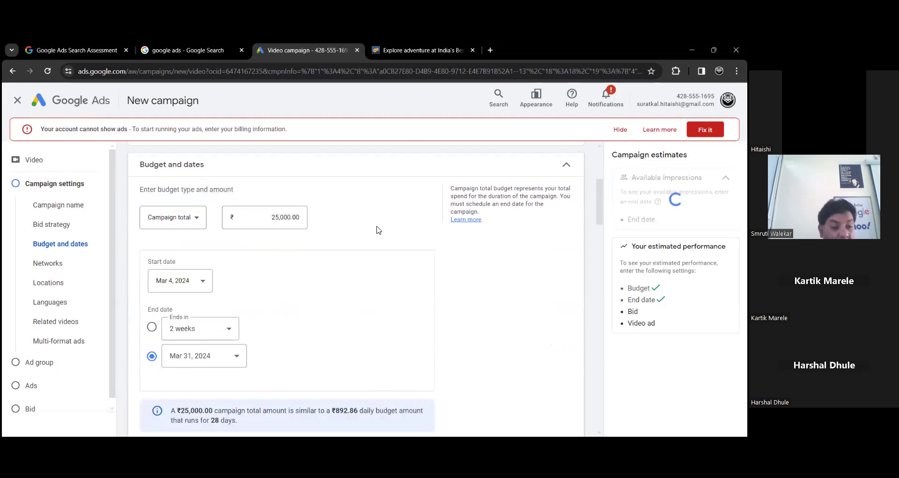
- Review the available budget types and the campaign's bid strategy settings without changing them
scroll(193, 262, "up", 1)
left_click(190, 274)
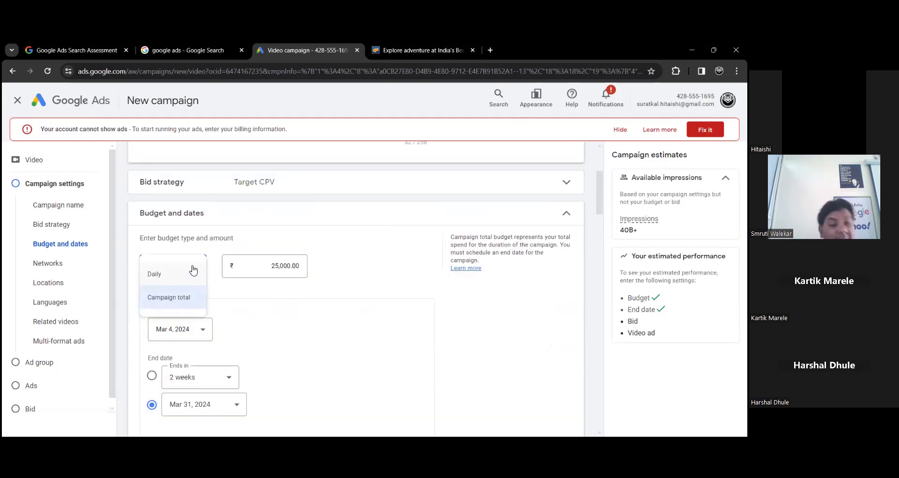
left_click(349, 260)
scroll(349, 260, "up", 3)
scroll(468, 267, "down", 1)
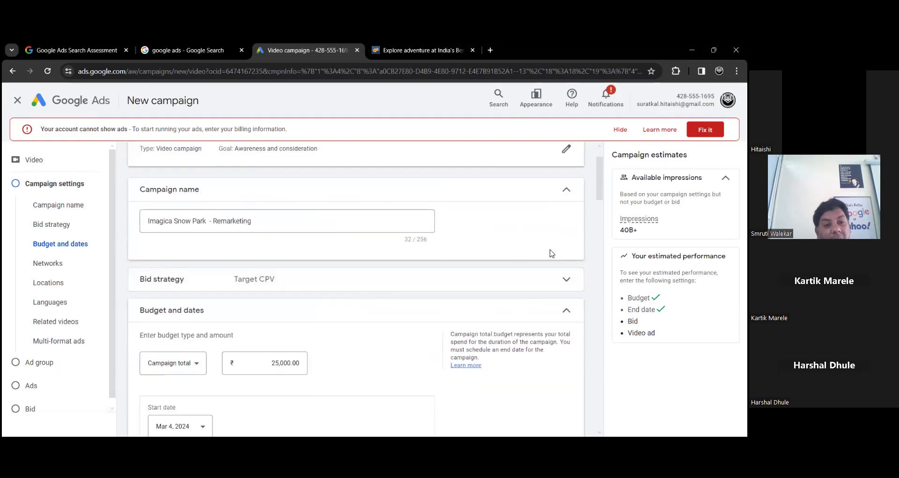
left_click(566, 279)
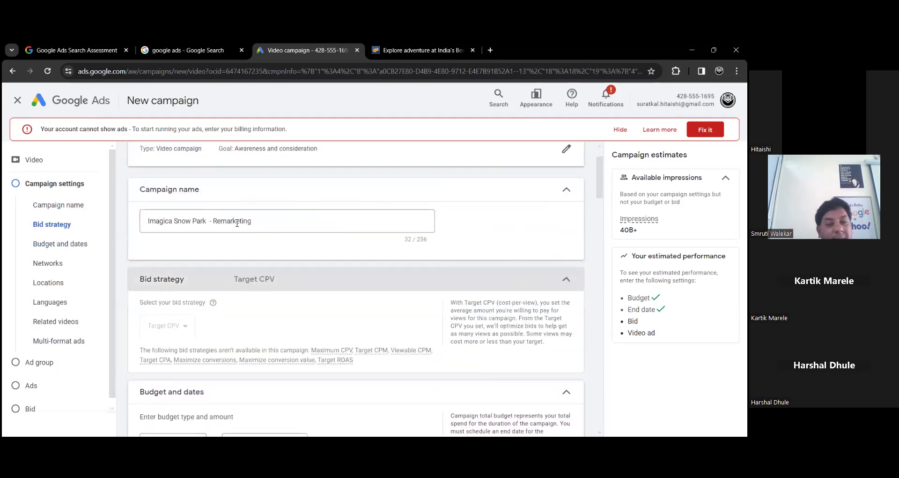
left_click(80, 206)
scroll(357, 261, "up", 1)
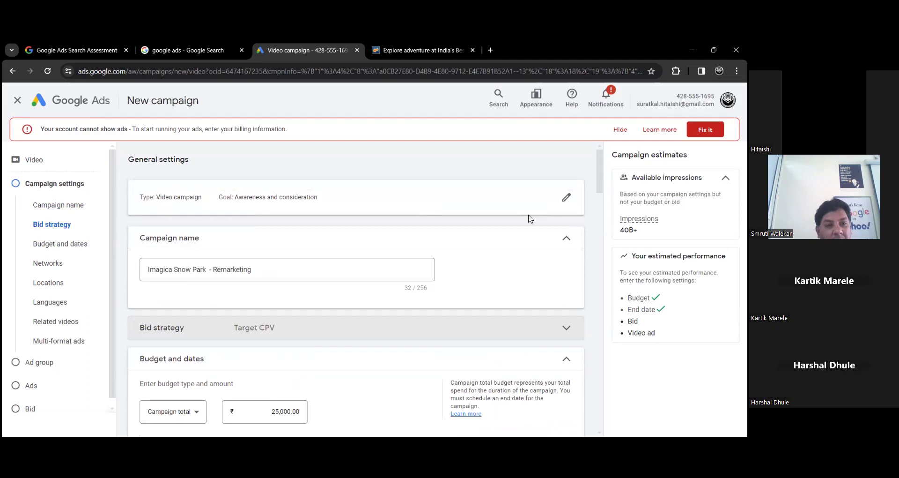
- Expand the ad group's audience segments and browse the segments for how people have interacted with the business
scroll(468, 239, "down", 10)
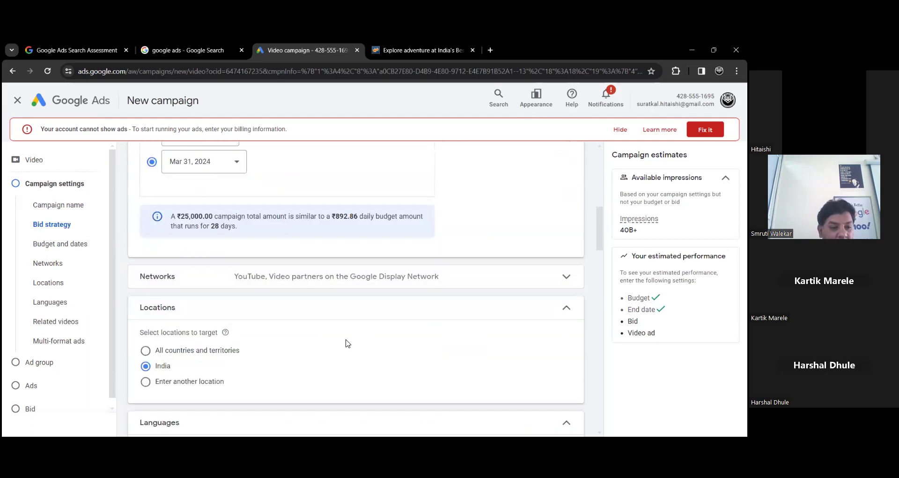
scroll(539, 234, "up", 2)
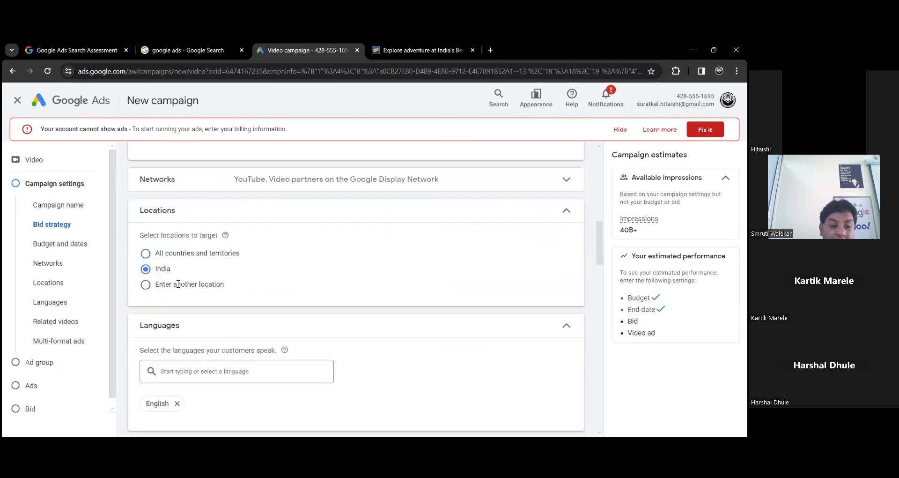
scroll(232, 385, "down", 15)
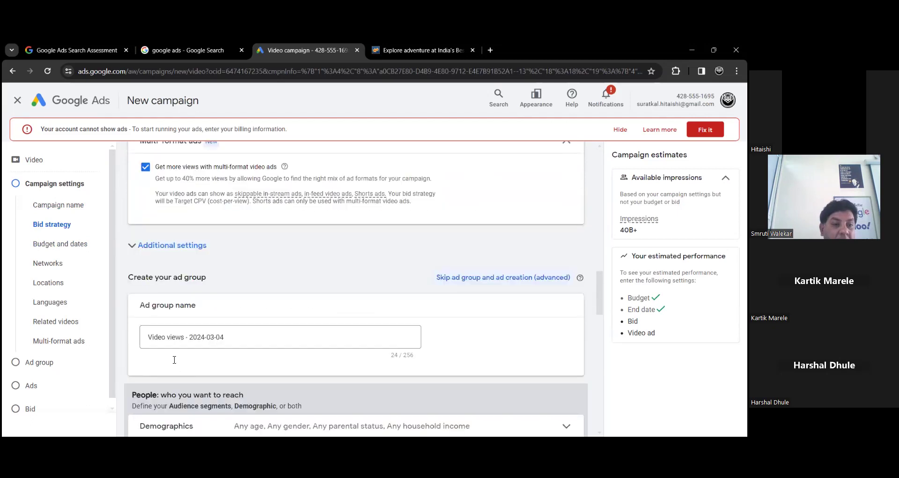
scroll(182, 374, "up", 2)
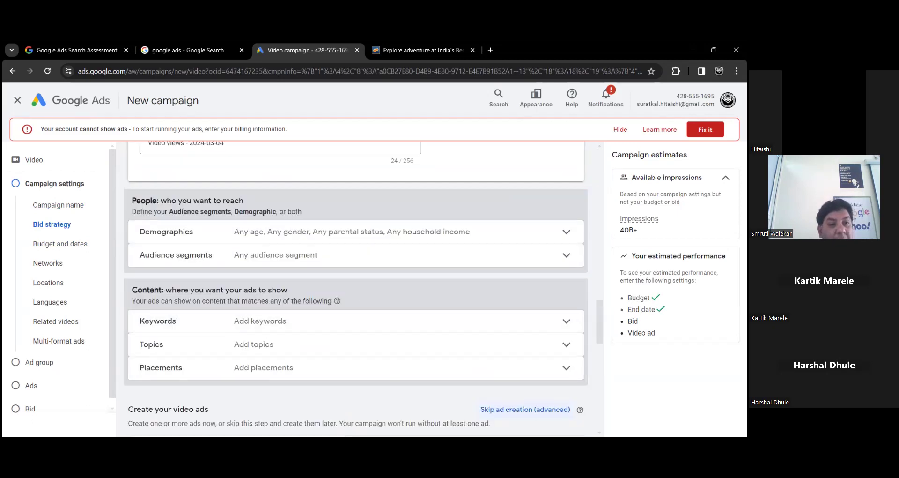
scroll(420, 349, "up", 2)
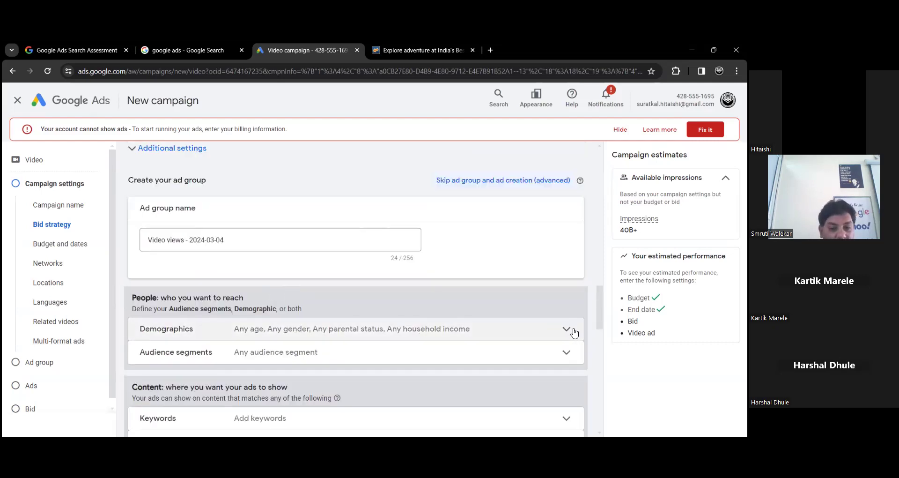
left_click(567, 352)
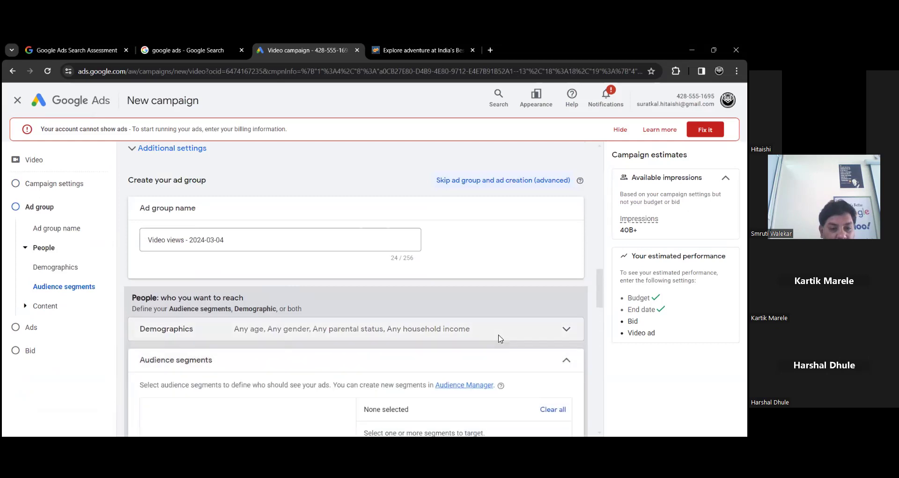
left_click(209, 263)
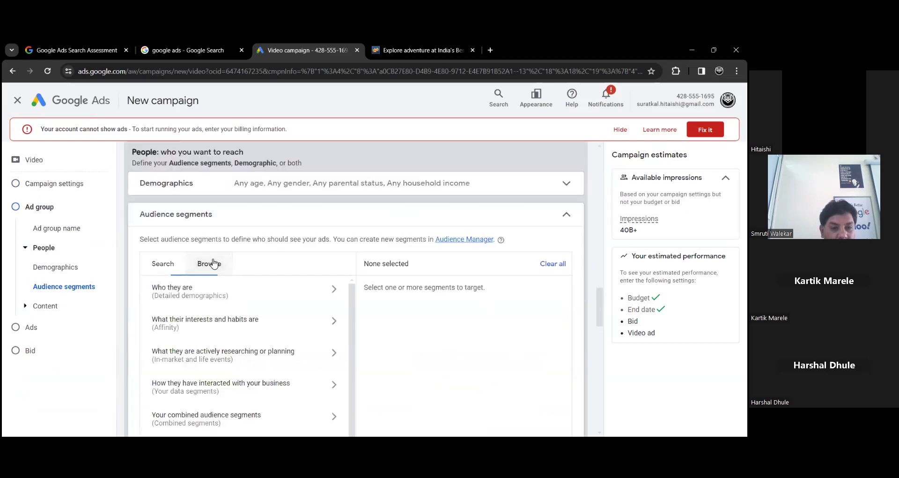
left_click(238, 385)
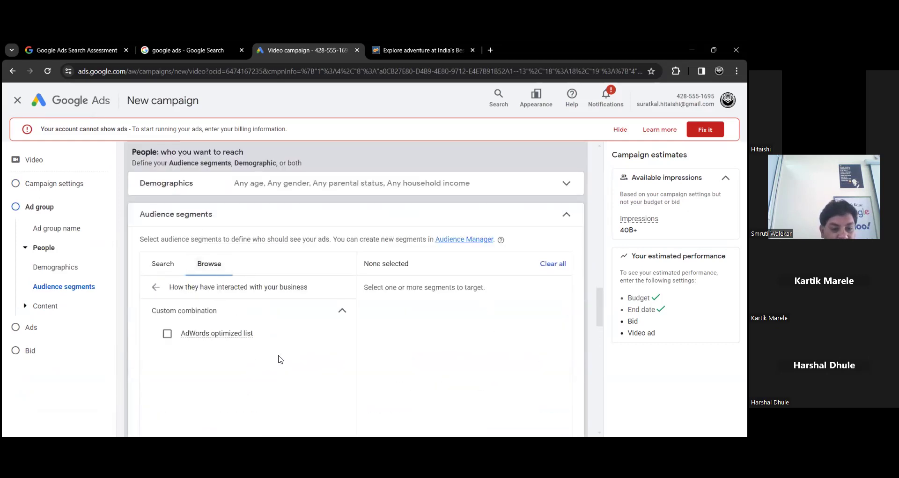
- Open Audience Manager from the ad group's audience segments section to create new segments
scroll(213, 341, "down", 1)
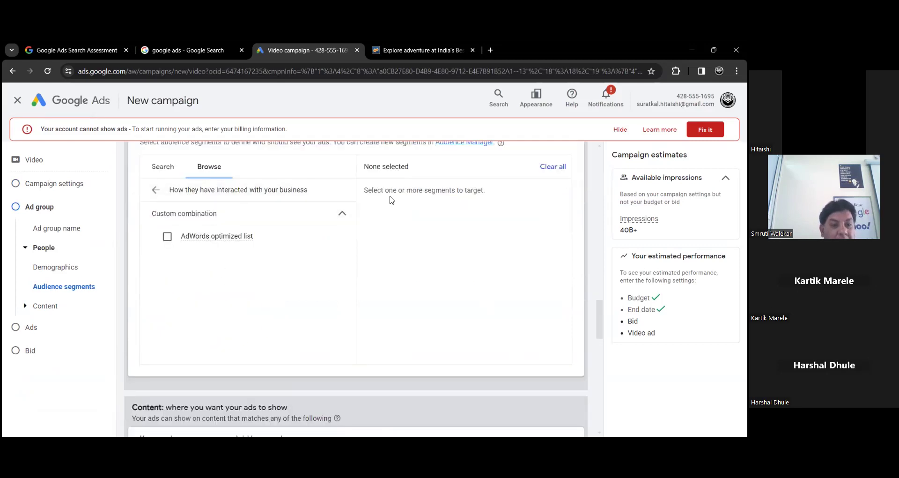
scroll(338, 234, "up", 1)
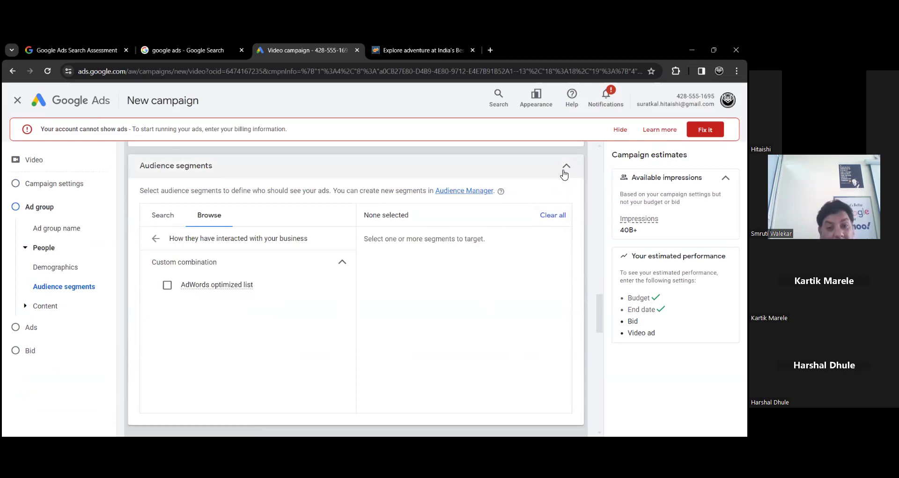
left_click(466, 191)
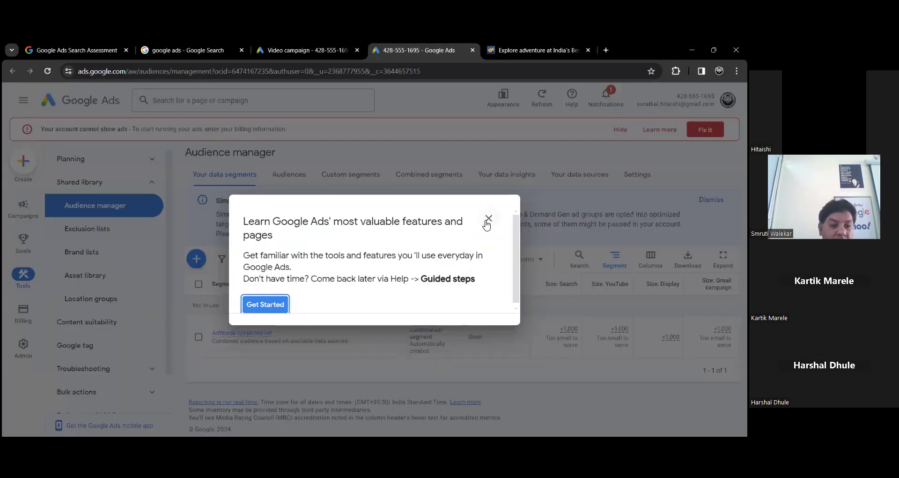
- Exit the introductory feature guide and start a new website visitors segment in Audience Manager
left_click(488, 219)
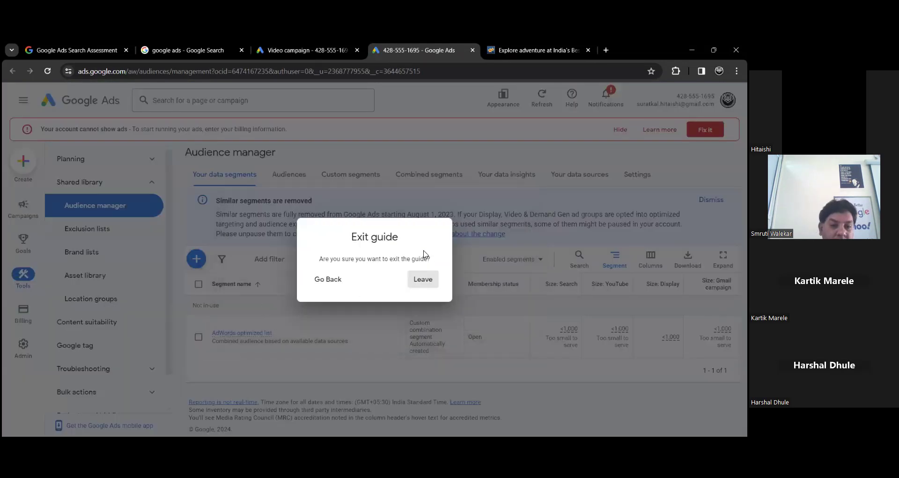
left_click(316, 280)
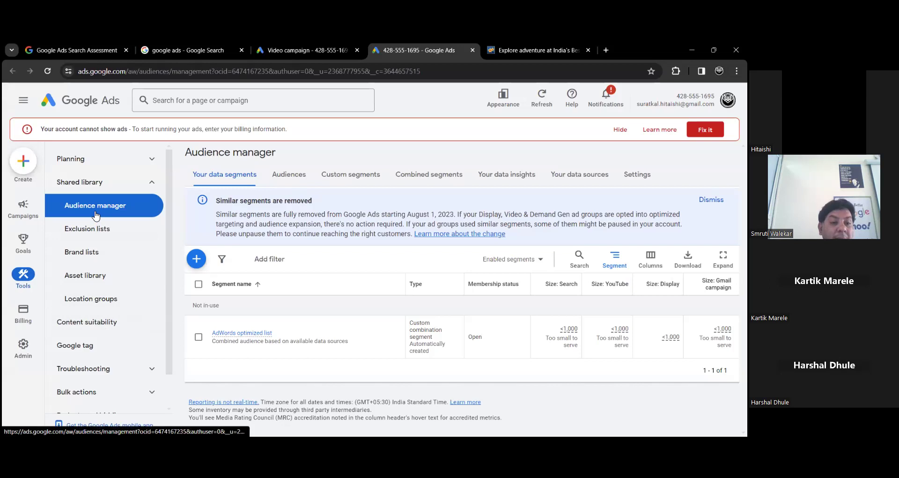
left_click(24, 163)
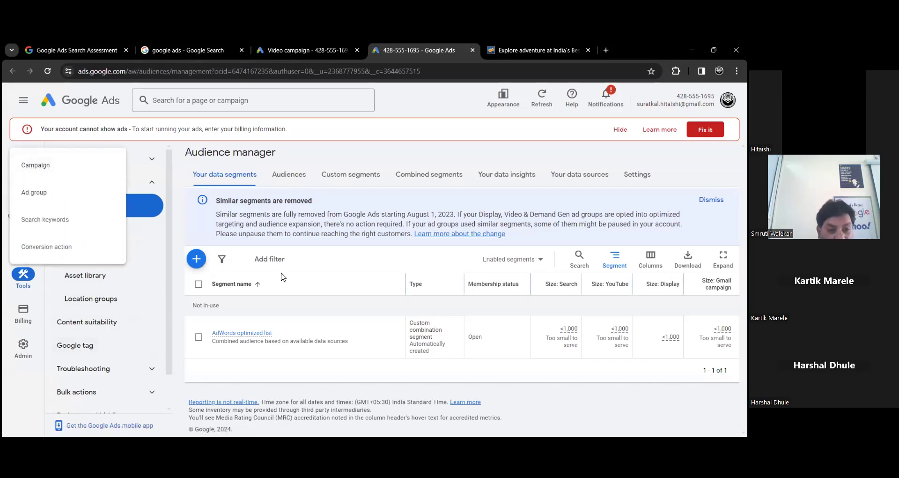
left_click(178, 171)
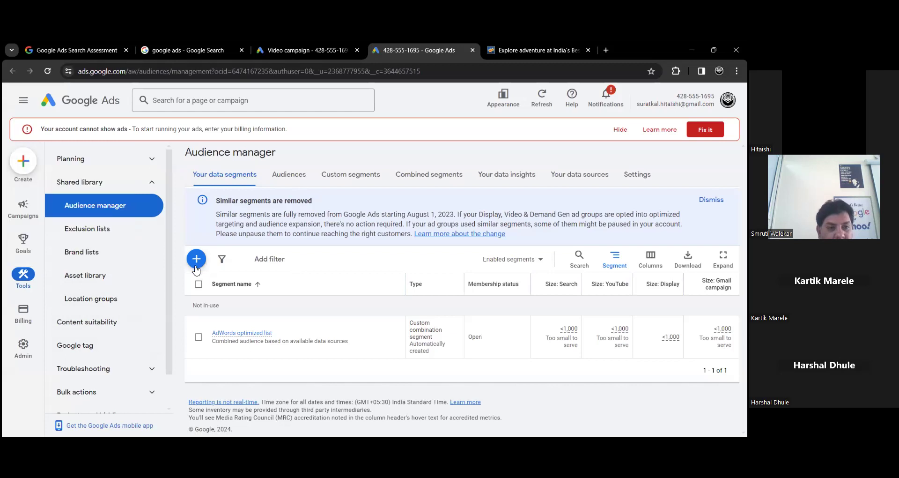
left_click(196, 259)
left_click(221, 268)
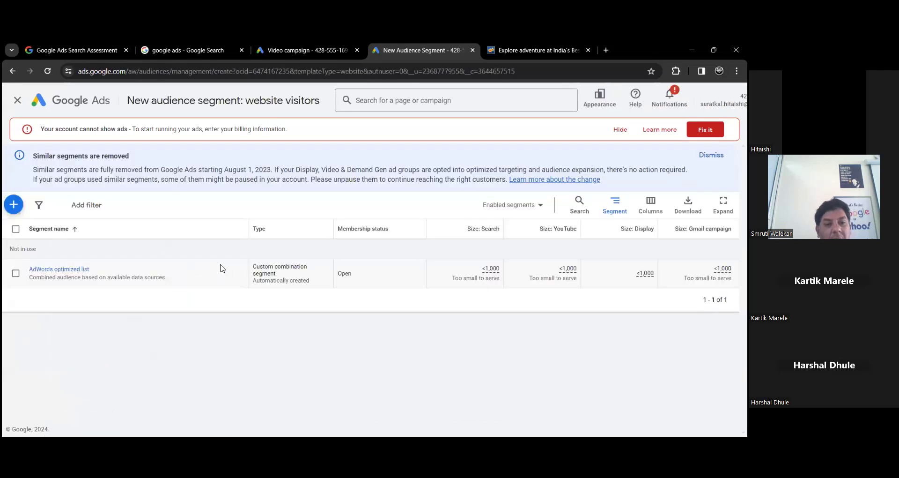
- Name the new audience segment "Imagica Snow Park Page Visitors"
left_click(256, 191)
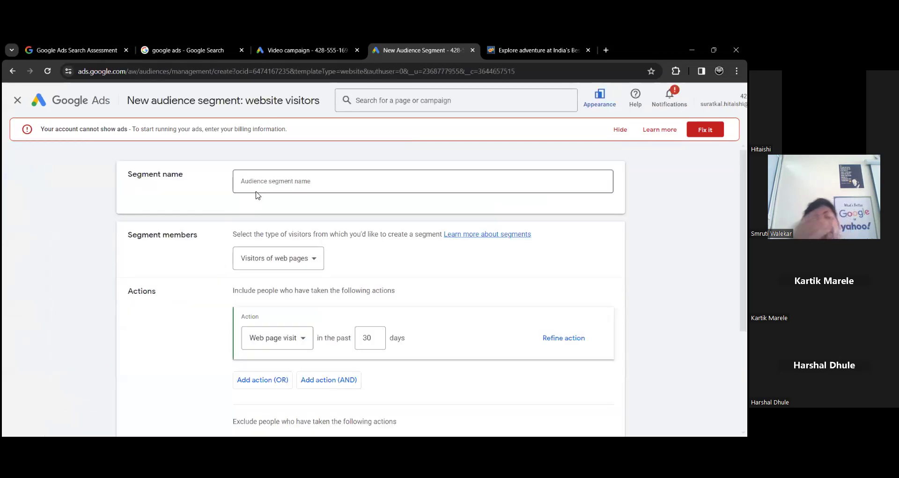
type("The")
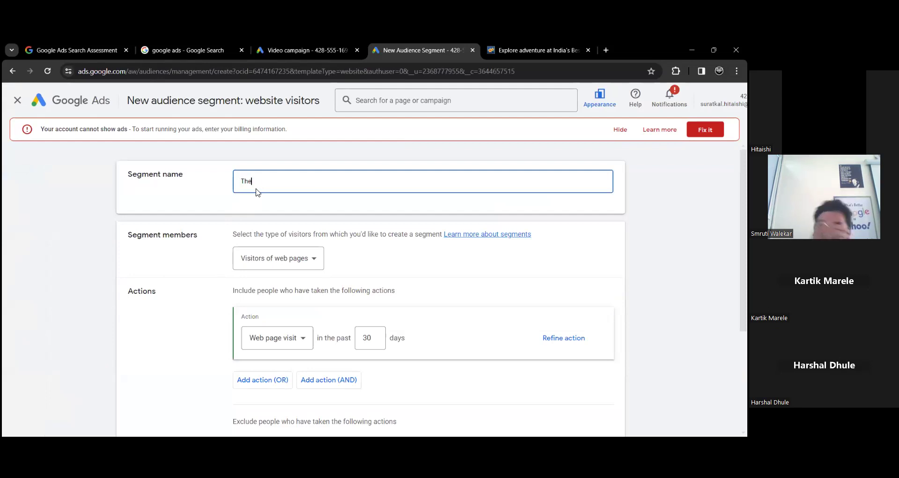
type("a")
key("BackSpace")
key("BackSpace")
key("BackSpace")
key("BackSpace")
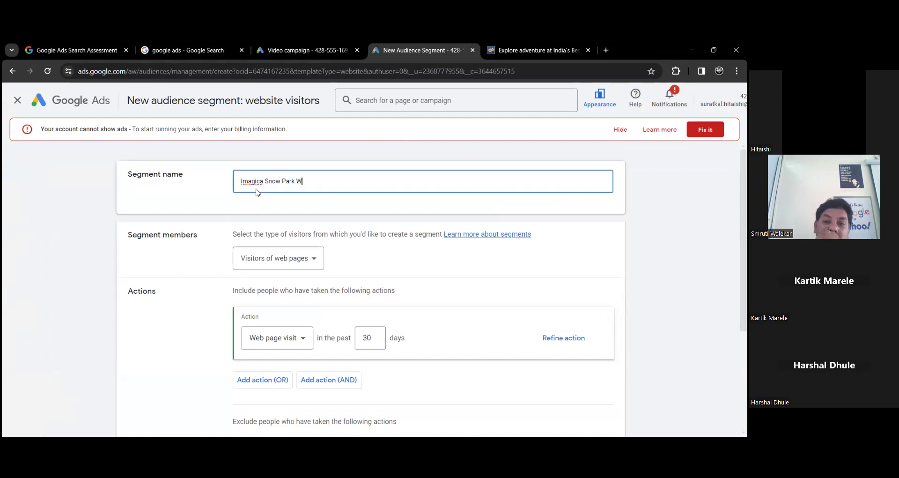
type("age Visitor")
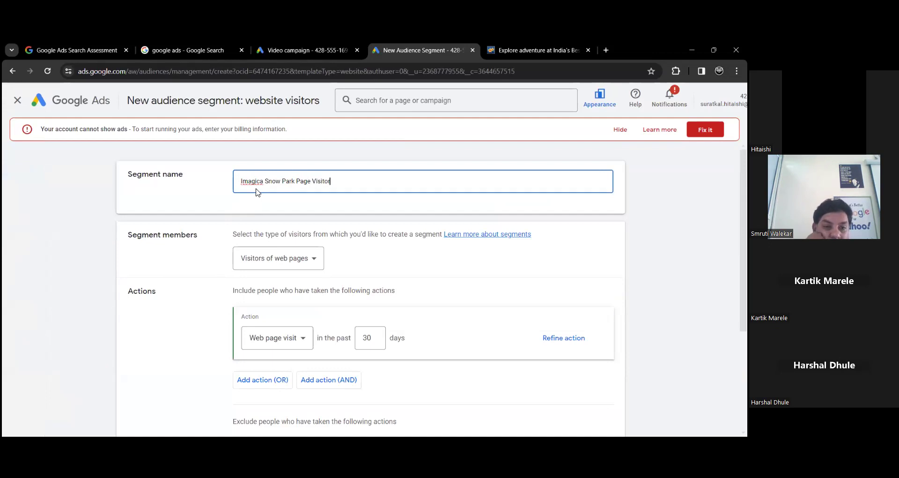
type("s")
- Choose Visitors of web pages as the segment's member type
scroll(276, 223, "down", 1)
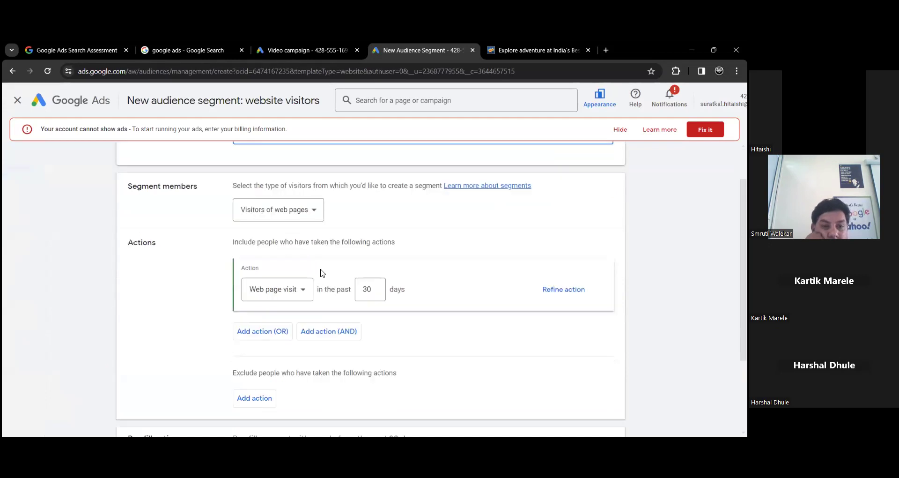
scroll(407, 346, "up", 1)
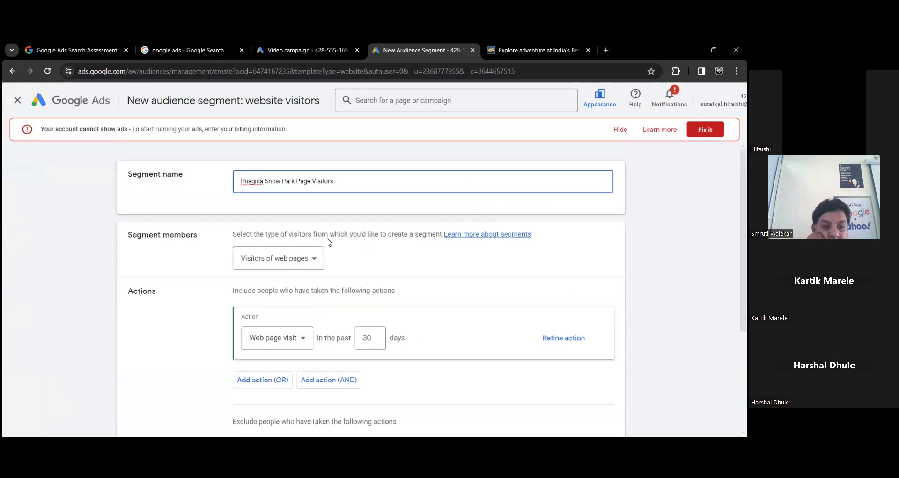
left_click(309, 258)
left_click(319, 262)
- Refine the web page visit action with a Page URL condition set to equals
scroll(317, 295, "down", 2)
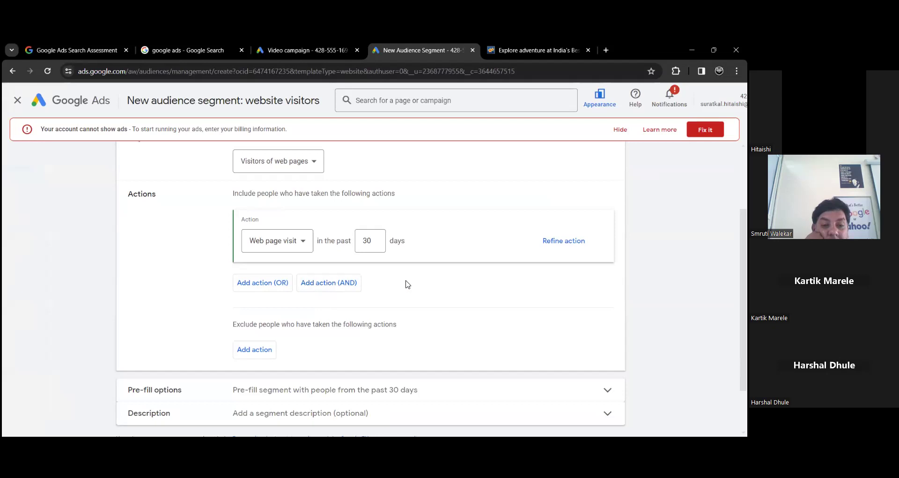
scroll(458, 280, "up", 2)
scroll(536, 272, "down", 1)
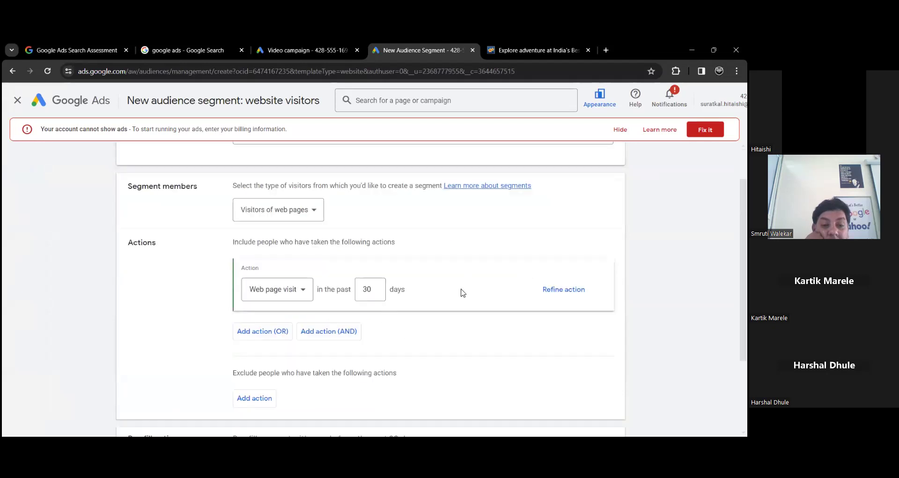
left_click(572, 291)
scroll(375, 280, "down", 2)
left_click(365, 248)
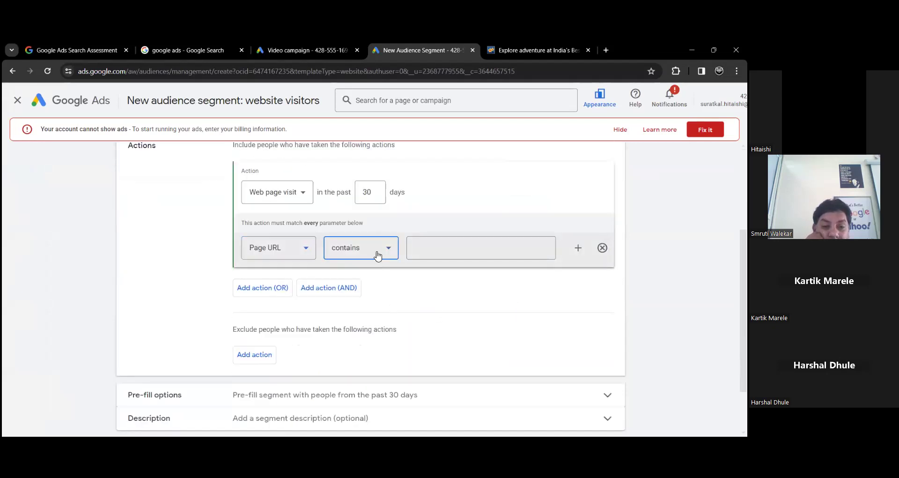
left_click(358, 280)
left_click(518, 251)
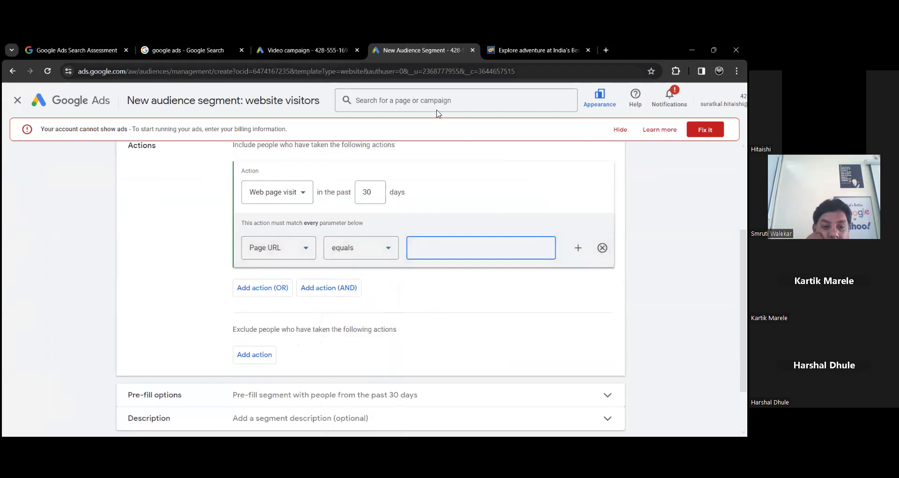
key("ctrl+Tab")
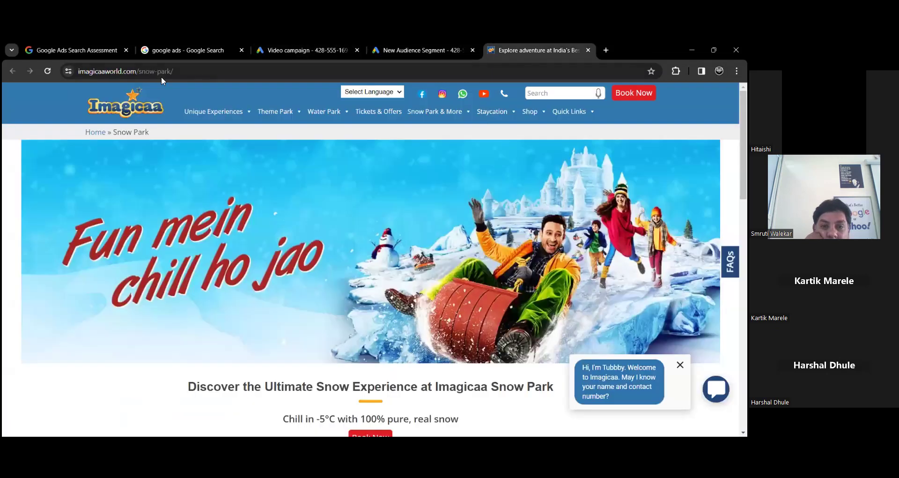
right_click(161, 77)
left_click(178, 160)
left_click(398, 50)
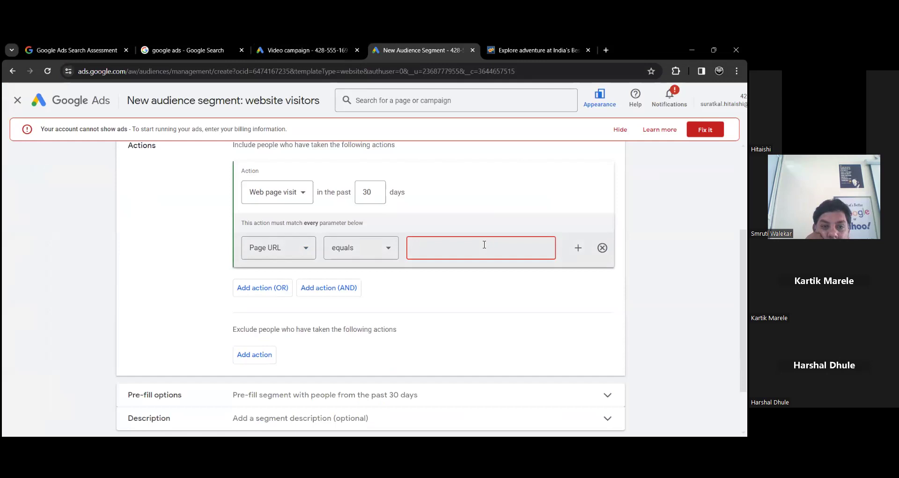
left_click(484, 243)
type("https://www.imagicaaworld.com/snow-park/")
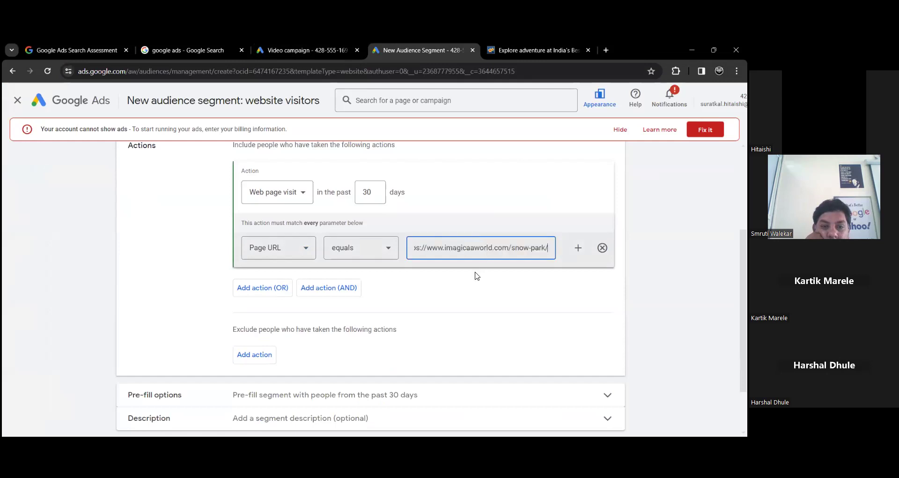
- Recheck the Snow Park page address and the segment's settings, and create the segment
scroll(476, 276, "down", 2)
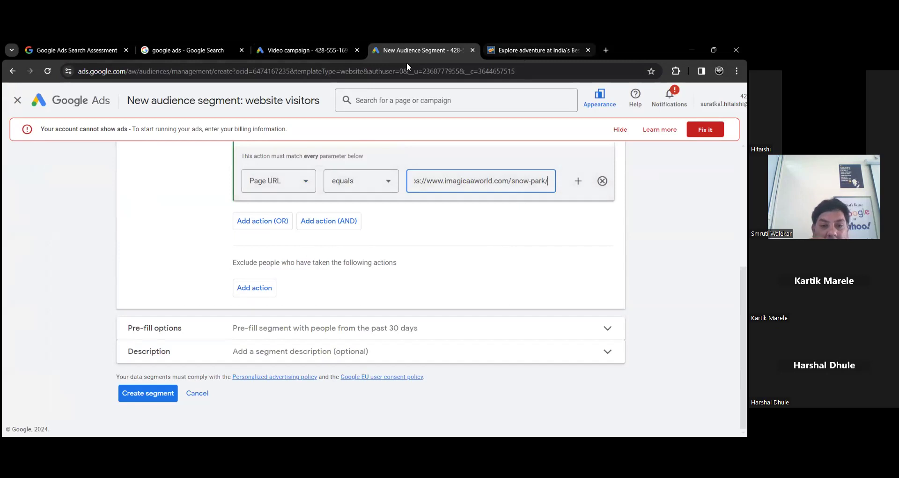
left_click(539, 50)
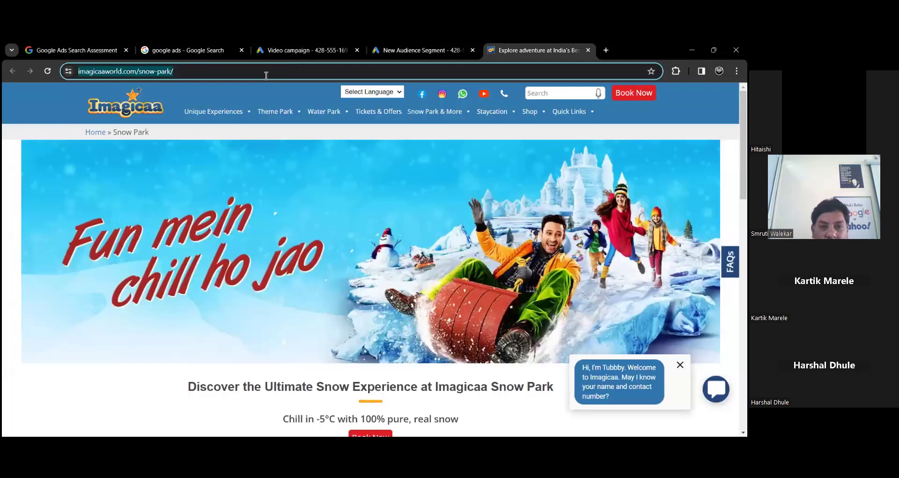
left_click(412, 51)
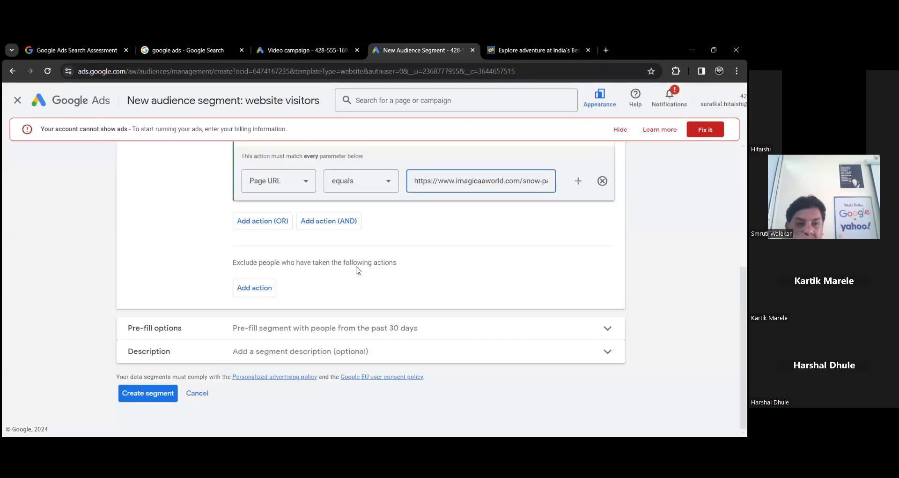
left_click(283, 187)
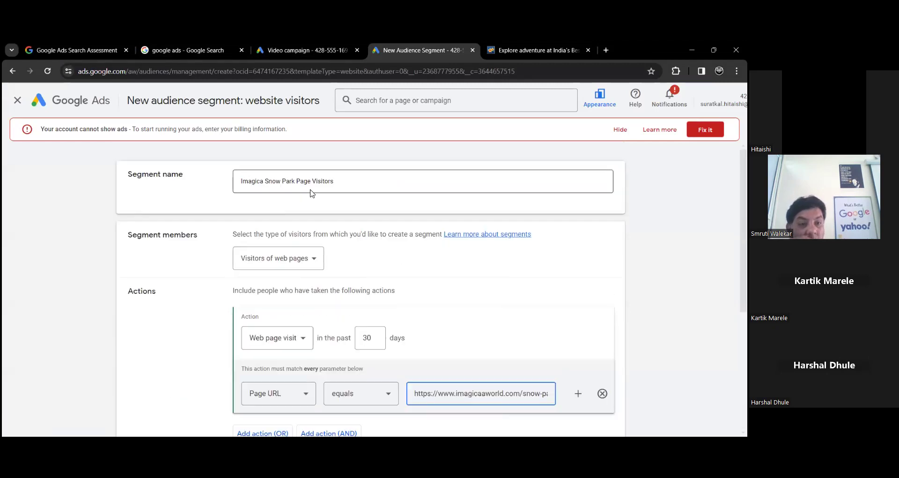
scroll(403, 276, "down", 3)
scroll(402, 278, "down", 2)
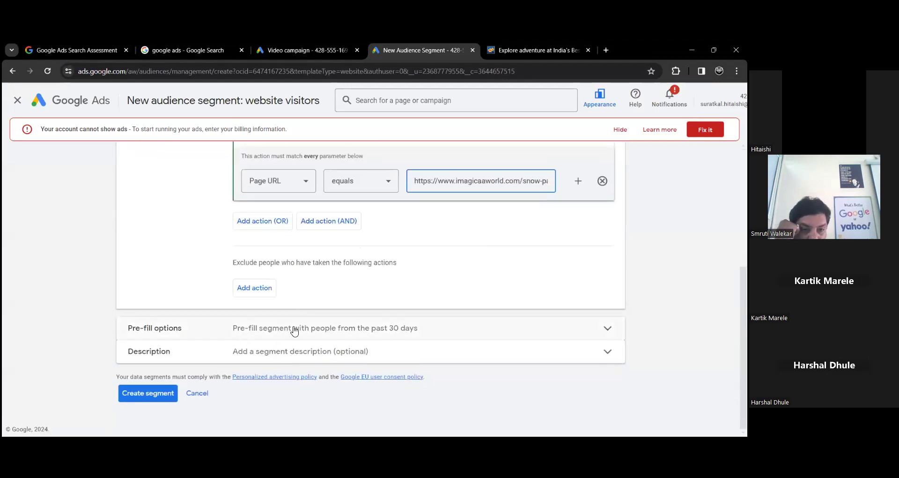
left_click(161, 397)
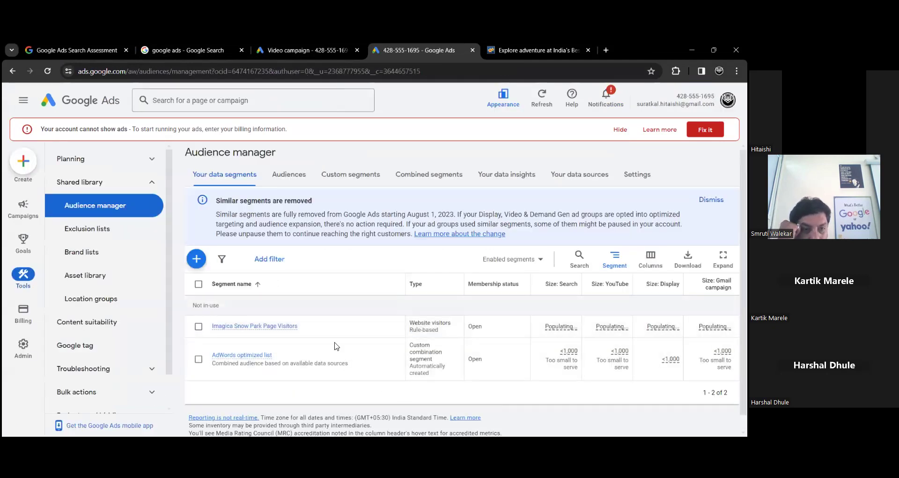
- Start another website visitors segment and replace the open Snow Park page with Imagicaa's Water Park and Theme Park pages in separate tabs
left_click(196, 258)
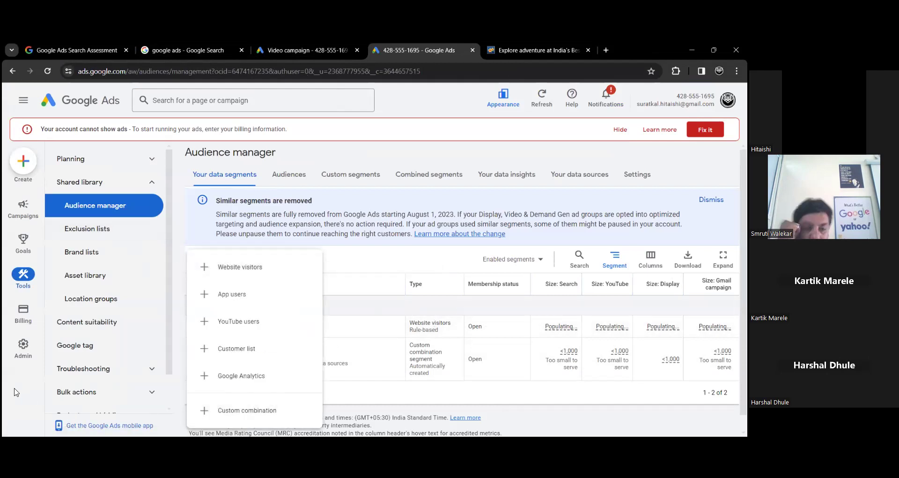
left_click(230, 273)
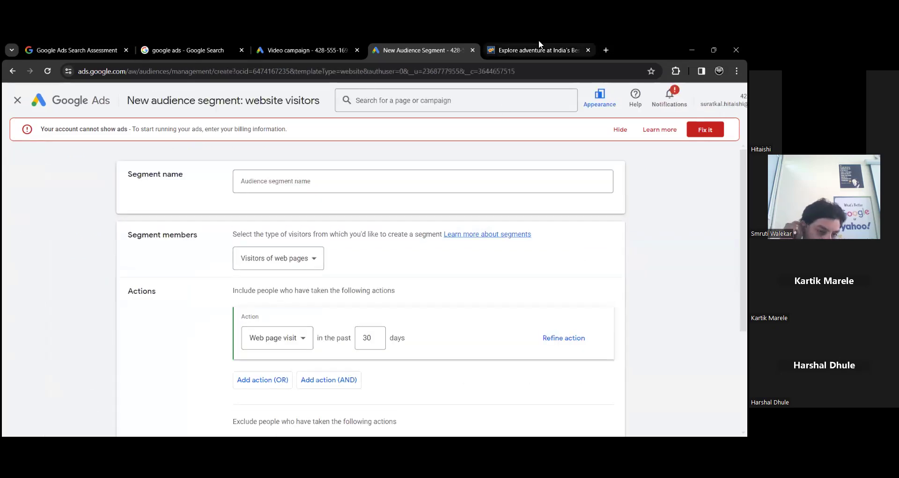
left_click(538, 42)
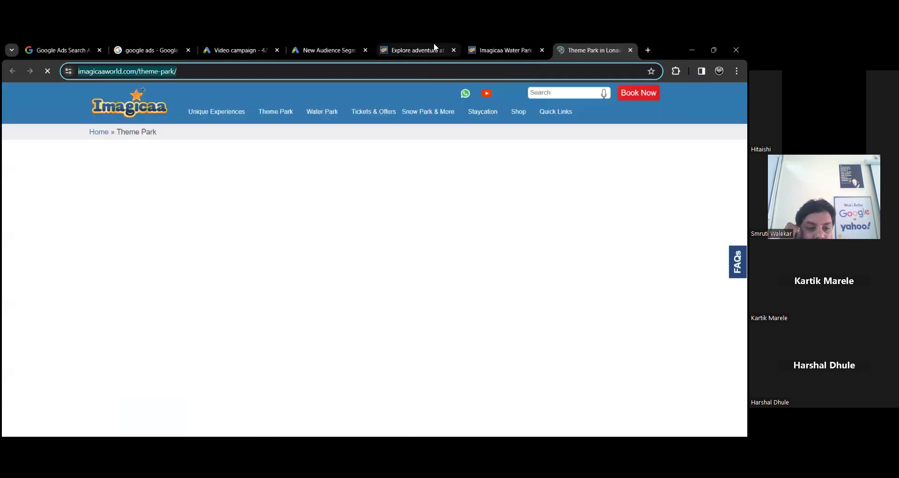
left_click(431, 48)
left_click(328, 51)
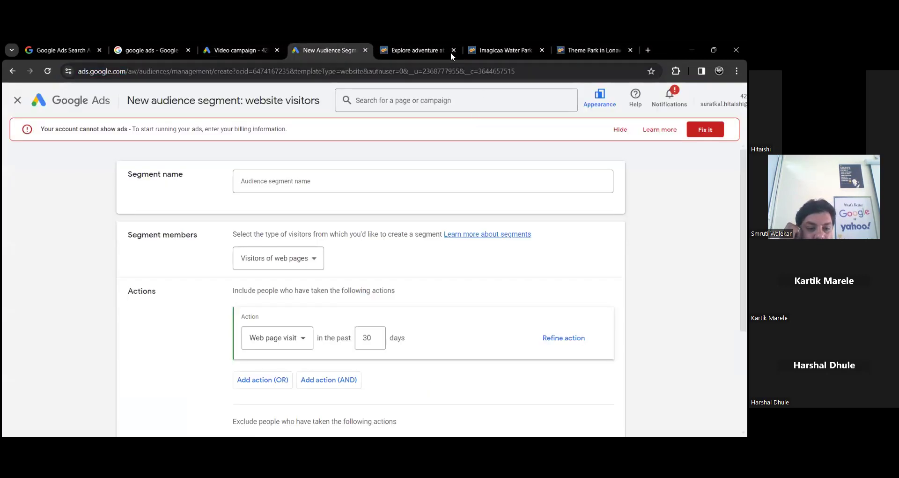
left_click(435, 51)
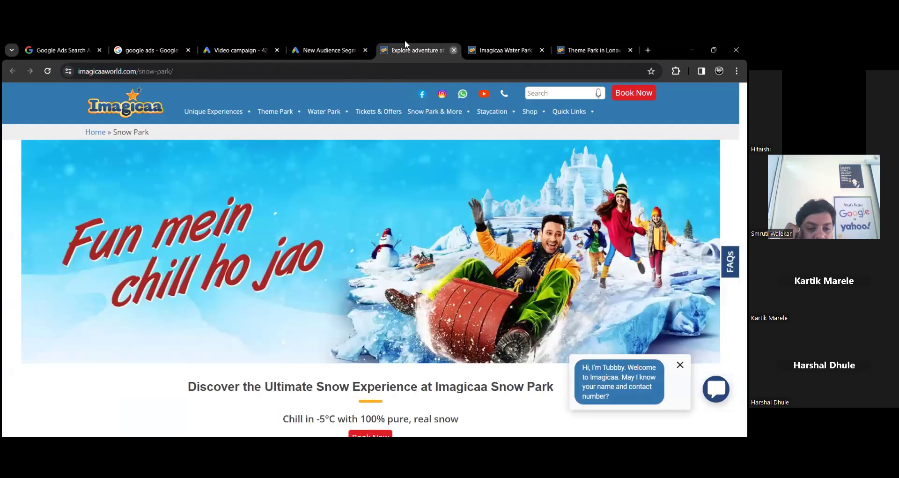
left_click(453, 50)
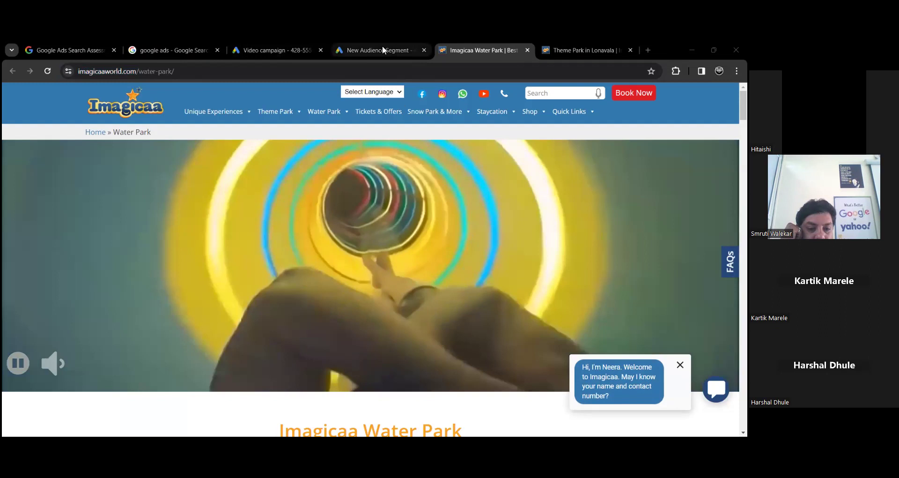
- Name the second audience segment "Imagica Water Park Page Visitors"
left_click(382, 49)
left_click(298, 181)
type("Imagica Water Park Page")
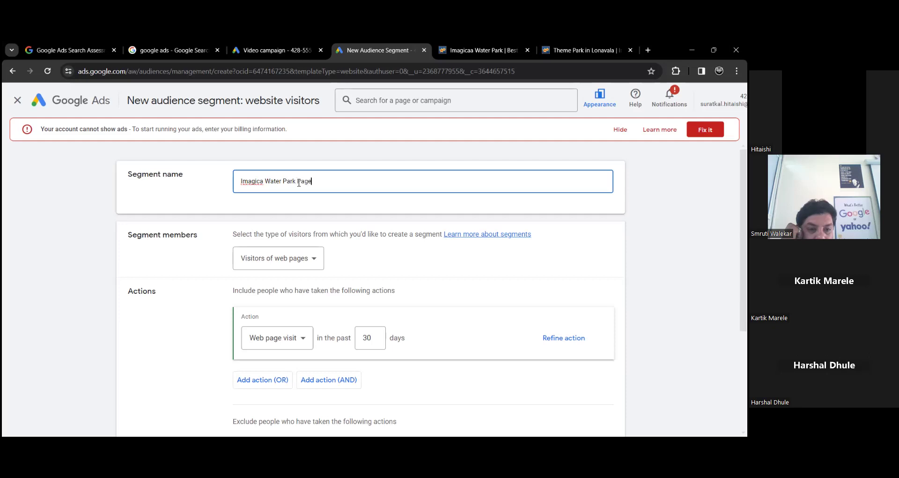
type("Visitors")
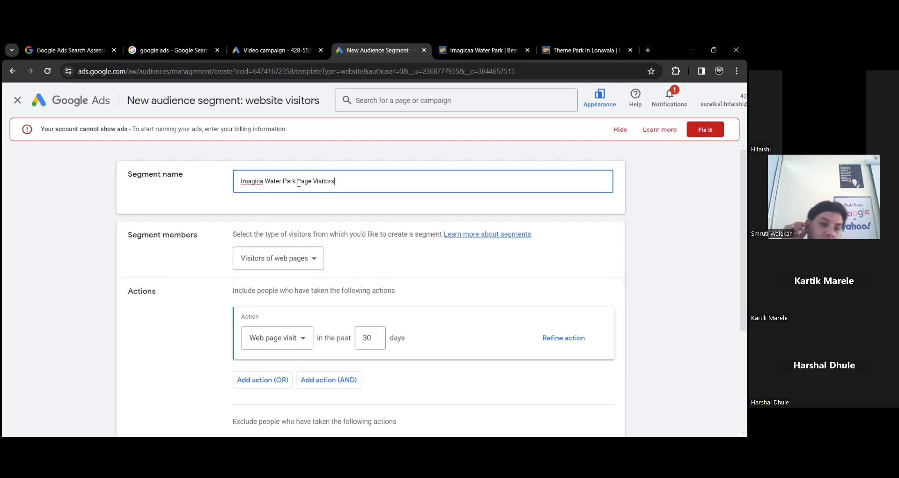
- Add a Page URL equals condition to the web page visit action and copy the Water Park page's address from its browser tab
scroll(341, 197, "down", 2)
left_click(574, 243)
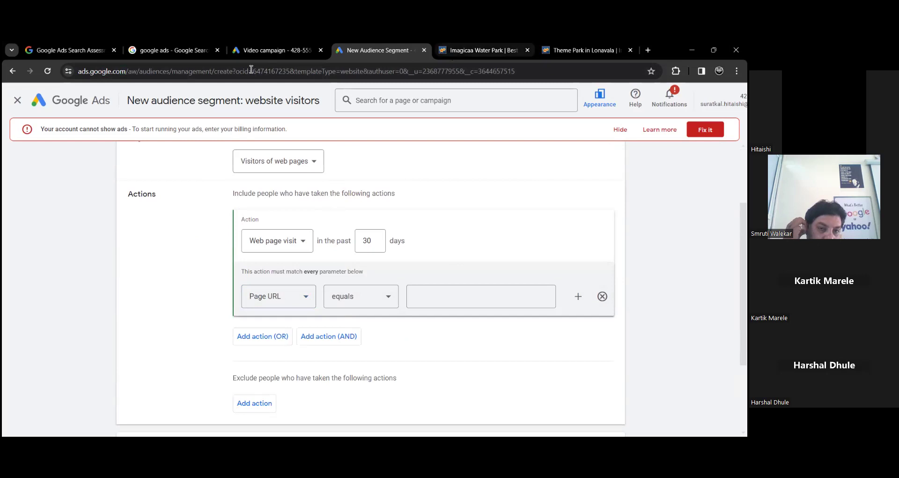
key("ctrl+Tab")
left_click(169, 71)
right_click(170, 72)
left_click(194, 161)
left_click(348, 51)
scroll(347, 207, "up", 2)
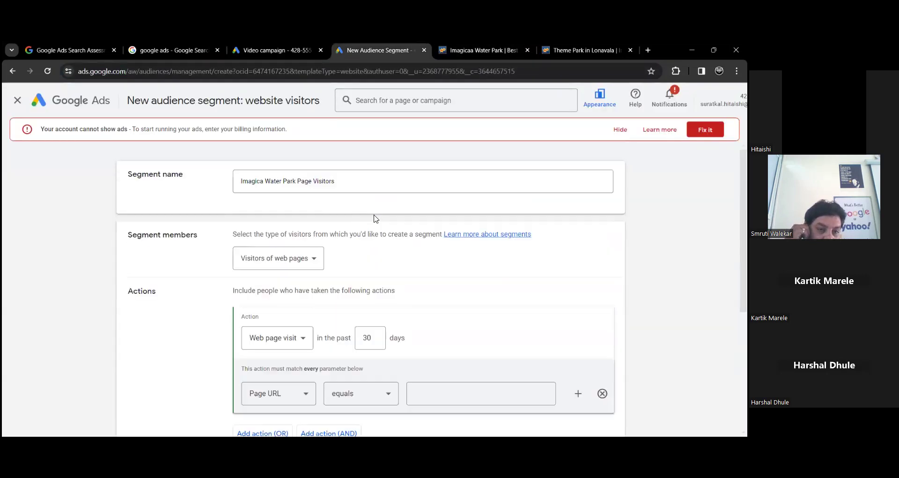
scroll(406, 256, "down", 2)
left_click(432, 295)
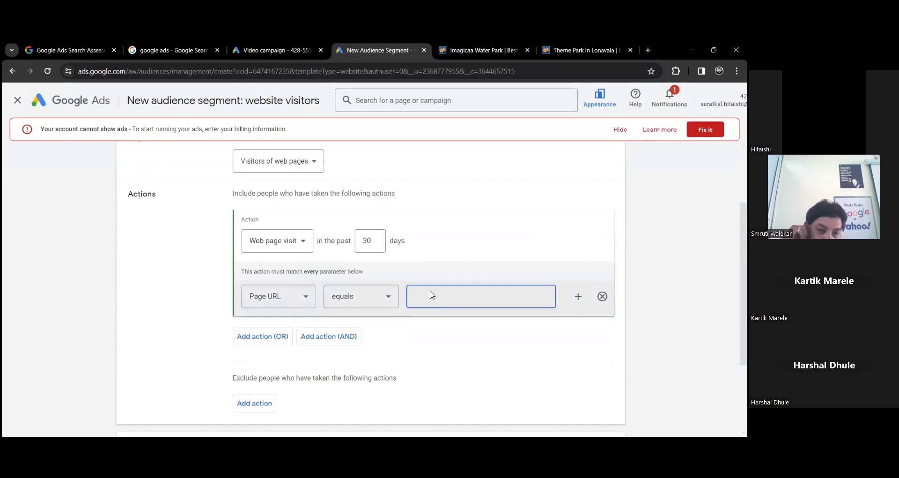
key("ctrl+v")
scroll(429, 296, "down", 3)
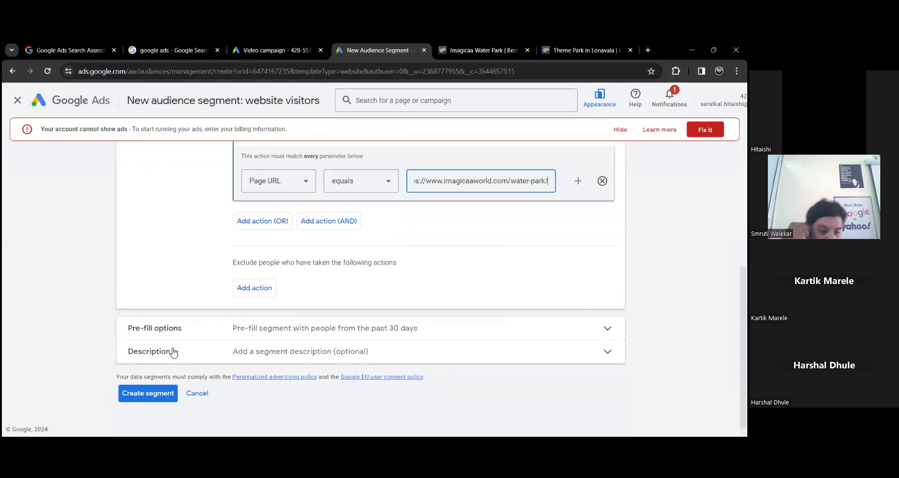
left_click(175, 394)
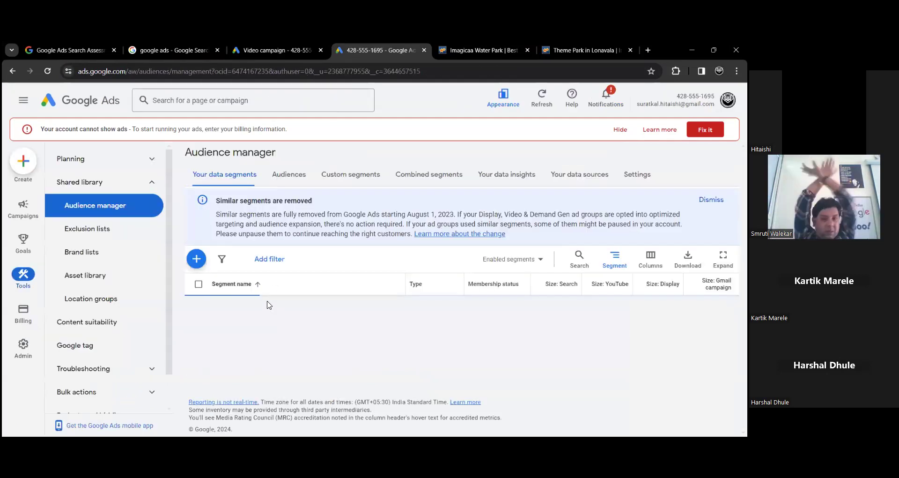
- Start a third website visitors segment and begin its name with "Imagica"
left_click(198, 258)
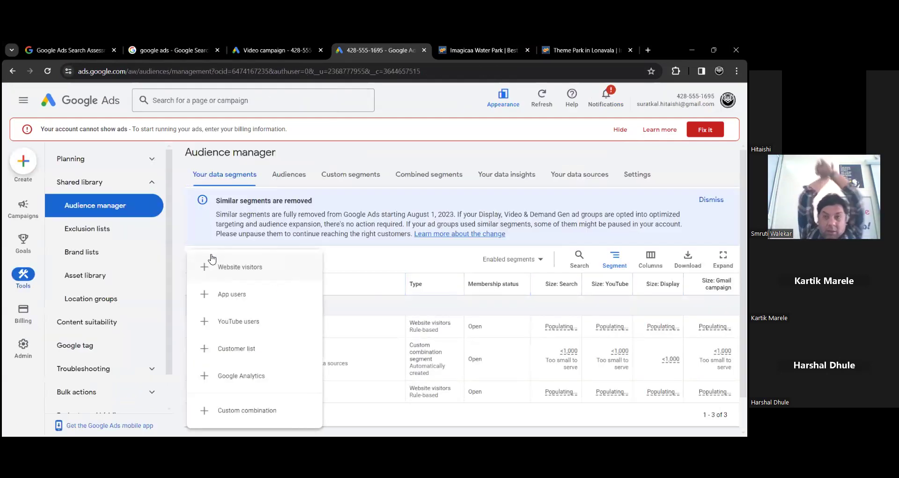
left_click(229, 272)
left_click(307, 183)
type("Imagica")
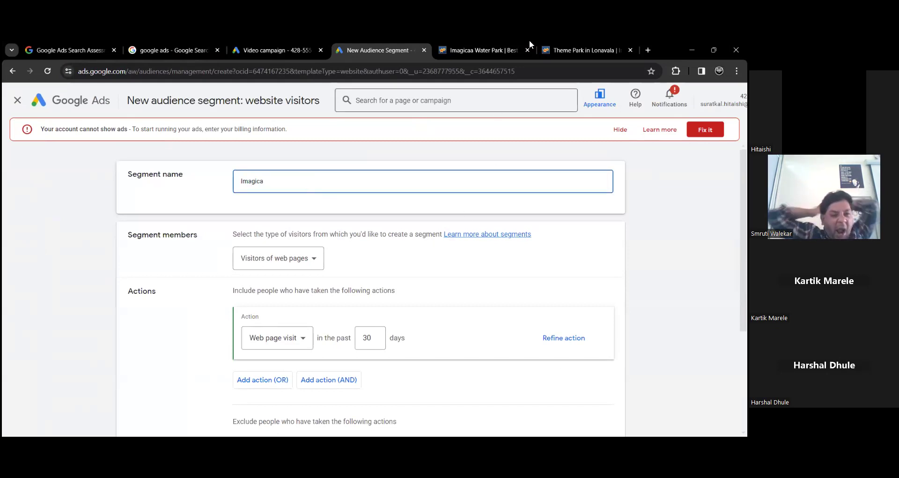
- Copy the Theme Park page's address from its browser tab and return to the new segment form
left_click(553, 57)
right_click(147, 71)
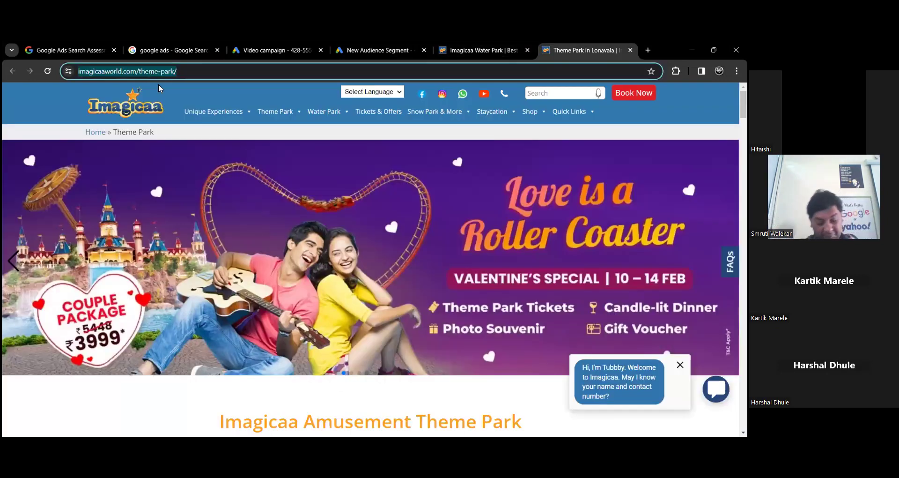
left_click(175, 159)
key("ctrl+shift+Tab")
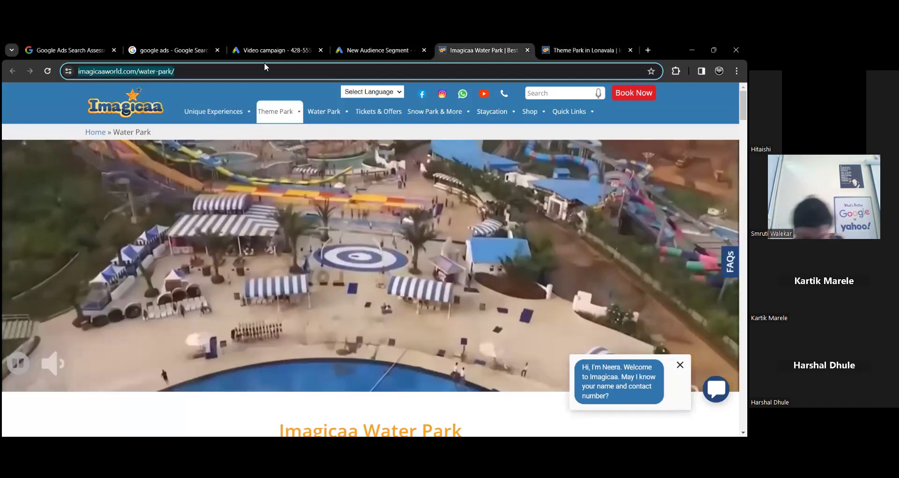
left_click(269, 49)
left_click(364, 52)
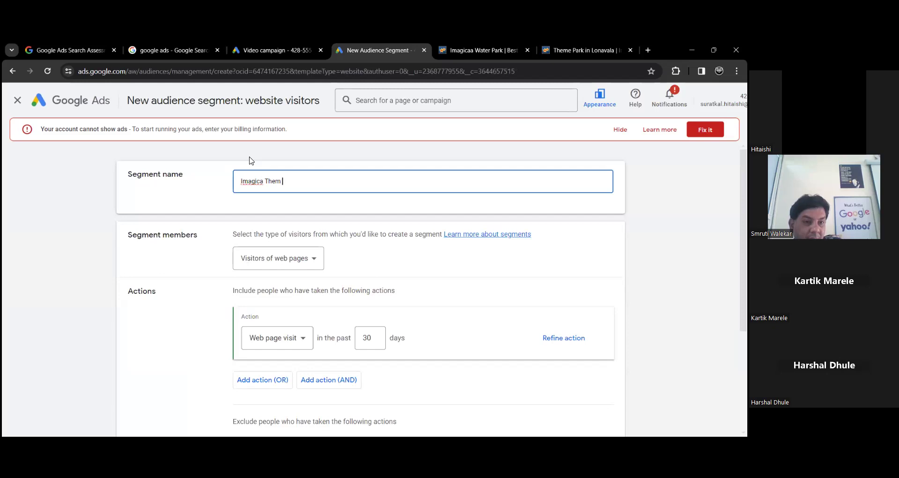
- Complete the segment name as "Imagica Theme Park Page Visitors"
type("Theme Park PageVi")
key("BackSpace")
key("BackSpace")
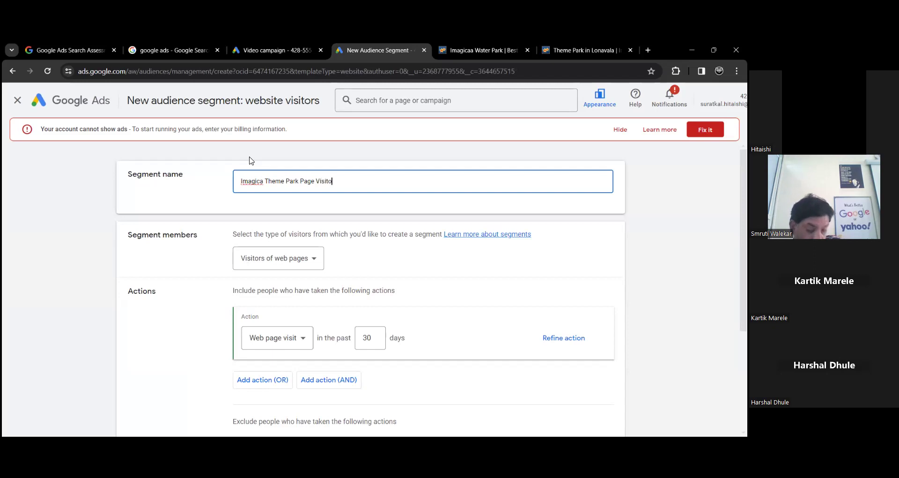
scroll(295, 232, "down", 1)
left_click(541, 291)
scroll(409, 291, "down", 1)
left_click(387, 297)
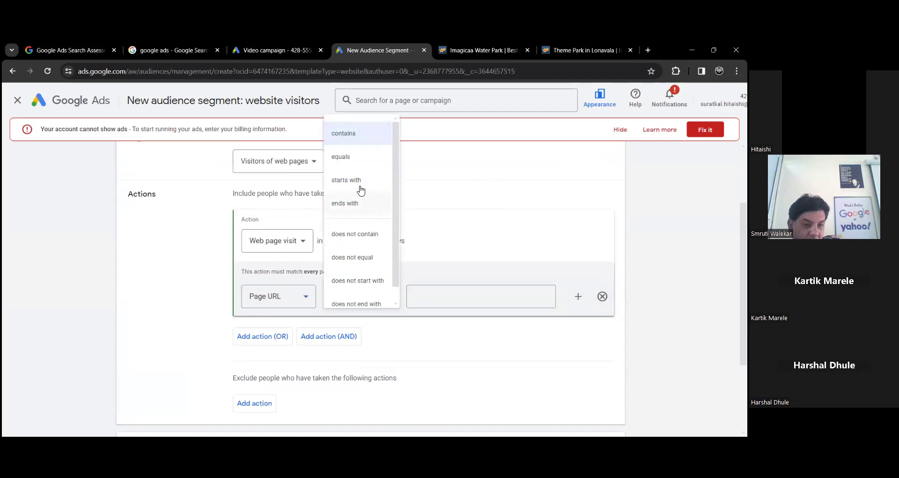
left_click(360, 192)
left_click(427, 299)
key("ctrl+v")
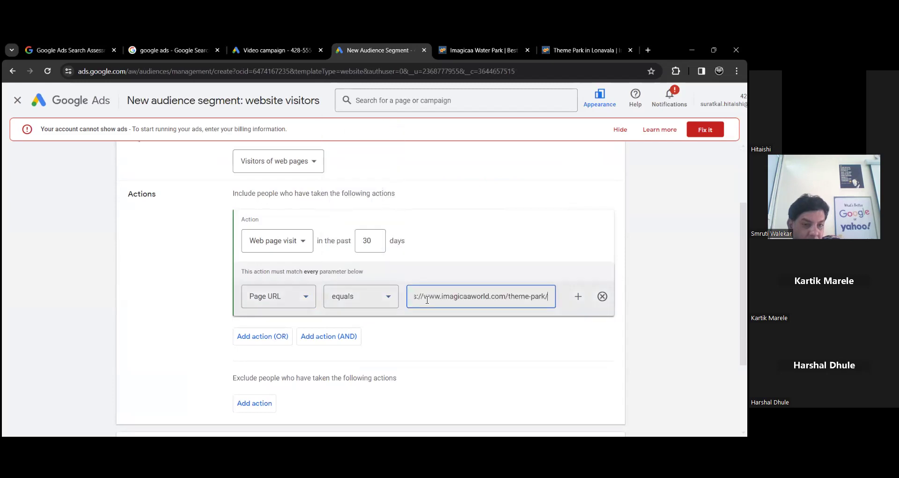
- Recheck the Theme Park segment's settings, create the segment and review the list of data segments
scroll(431, 322, "up", 2)
scroll(364, 245, "down", 5)
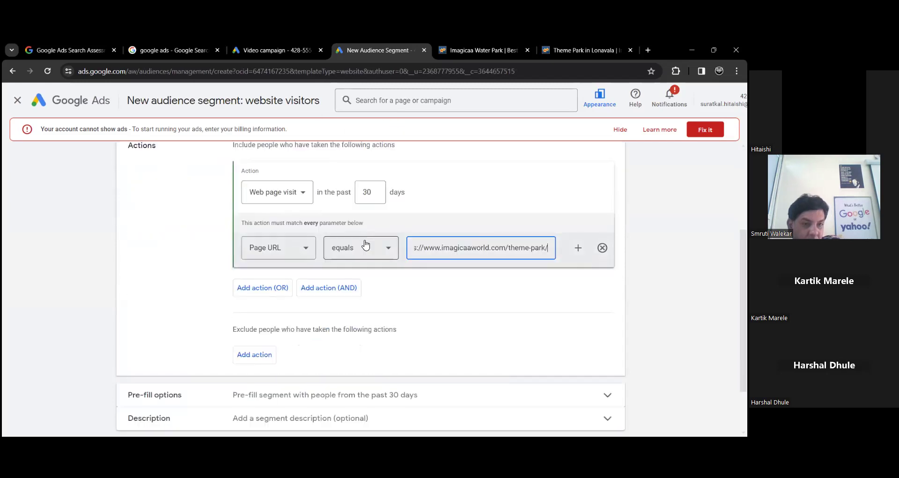
left_click(173, 399)
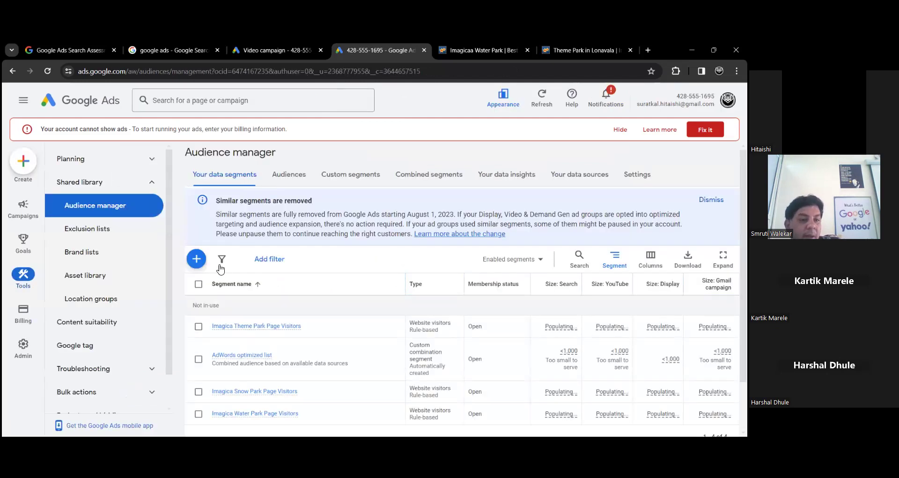
scroll(264, 255, "down", 1)
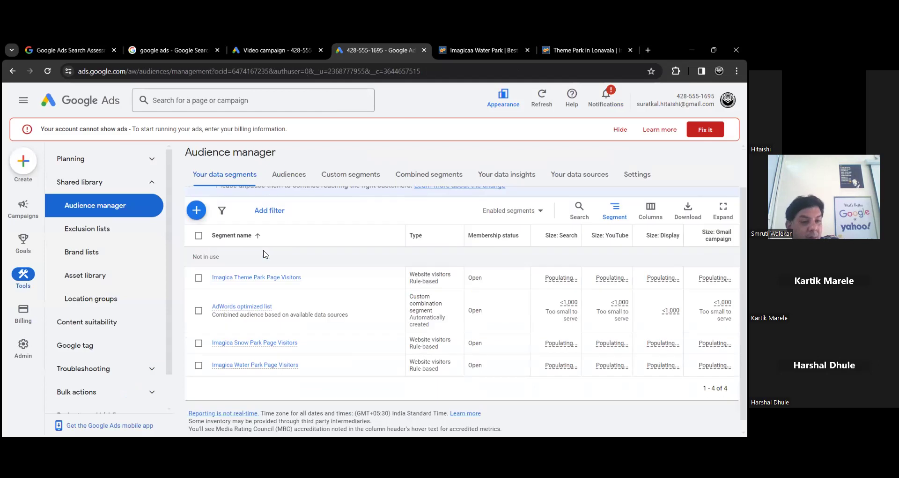
- Return to the video campaign draft, reload it and look over its general settings
left_click(283, 46)
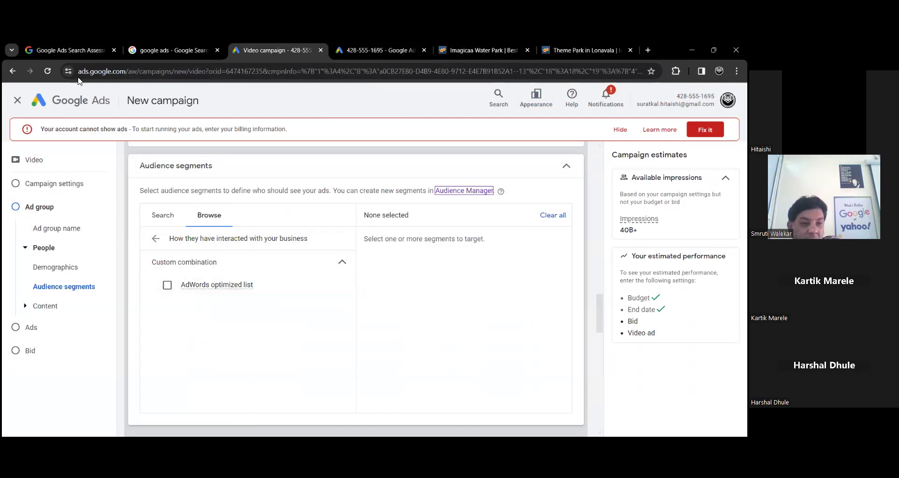
left_click(47, 71)
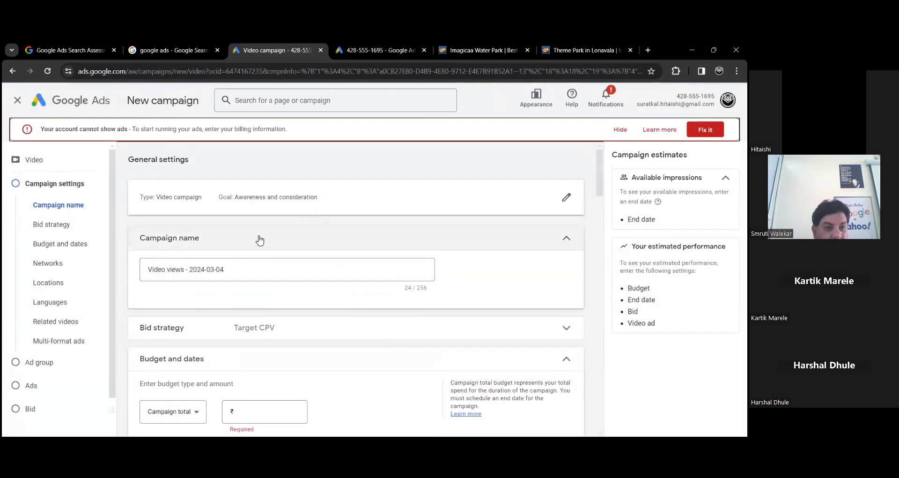
scroll(262, 243, "down", 3)
scroll(261, 243, "down", 2)
scroll(277, 289, "up", 5)
- Rename the video campaign "Imagica Water Park Page Visitors"
left_click(212, 270)
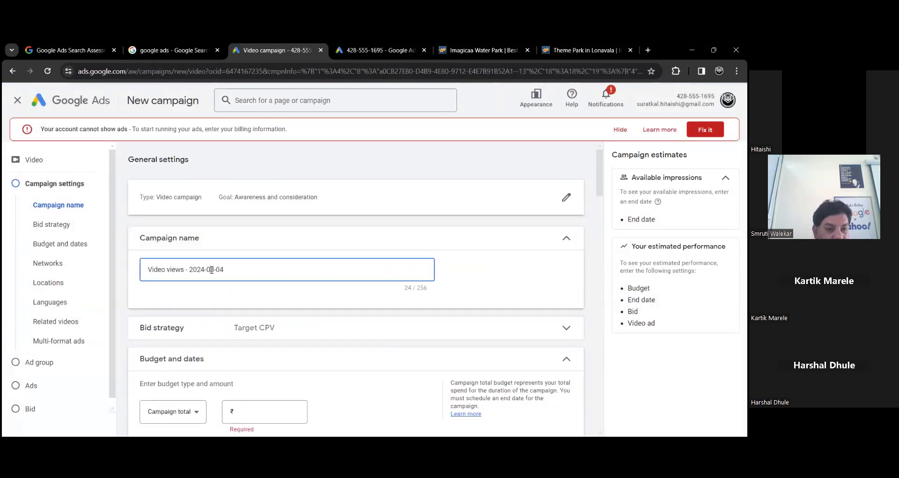
key("ctrl+a")
key("BackSpace")
type("Imagic")
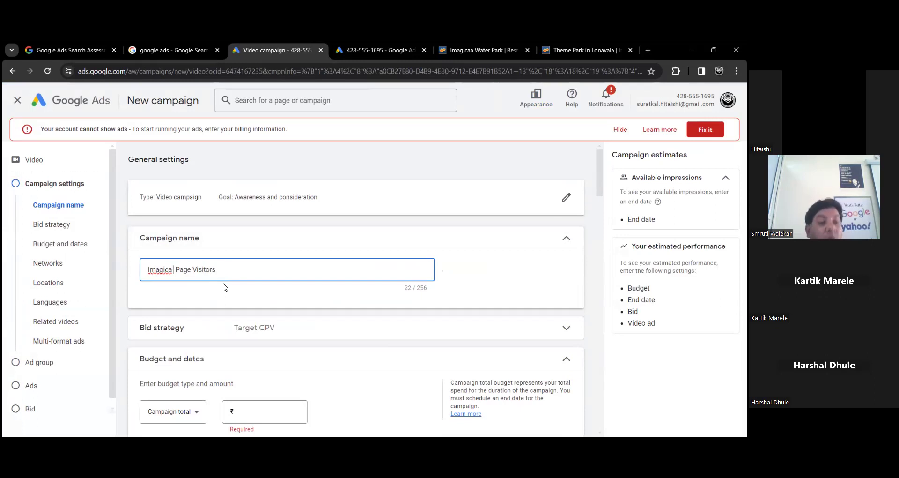
type("Water")
key("BackSpace")
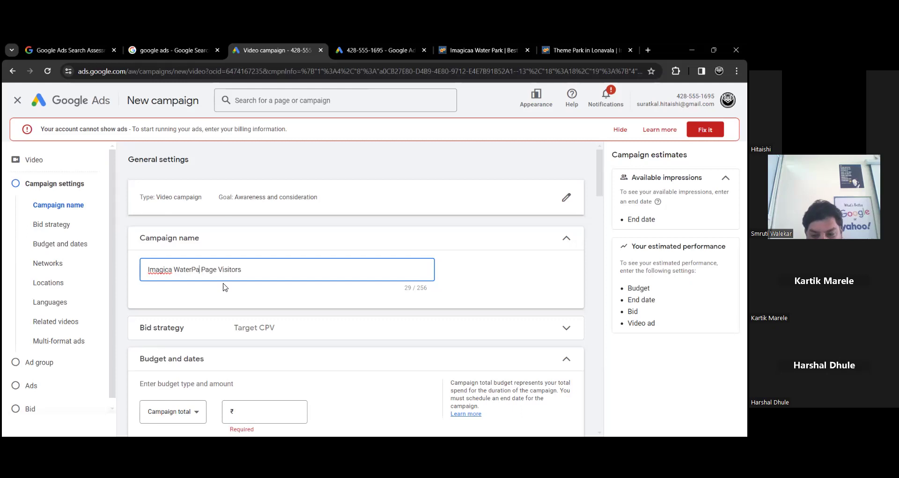
type("Park")
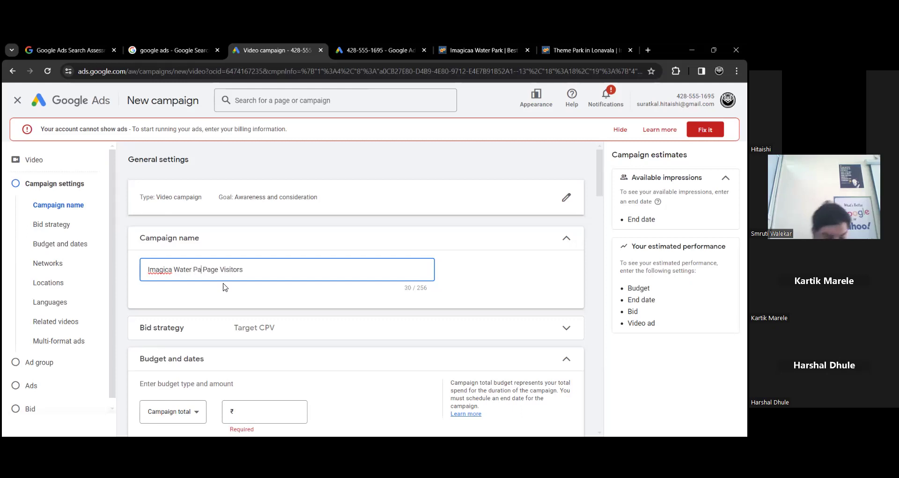
key("Delete")
key("Delete")
key("Delete")
key("Delete")
key("Delete")
key("Delete")
key("Delete")
key("Delete")
key("Delete")
key("Delete")
key("Delete")
key("Delete")
key("Delete")
key("Delete")
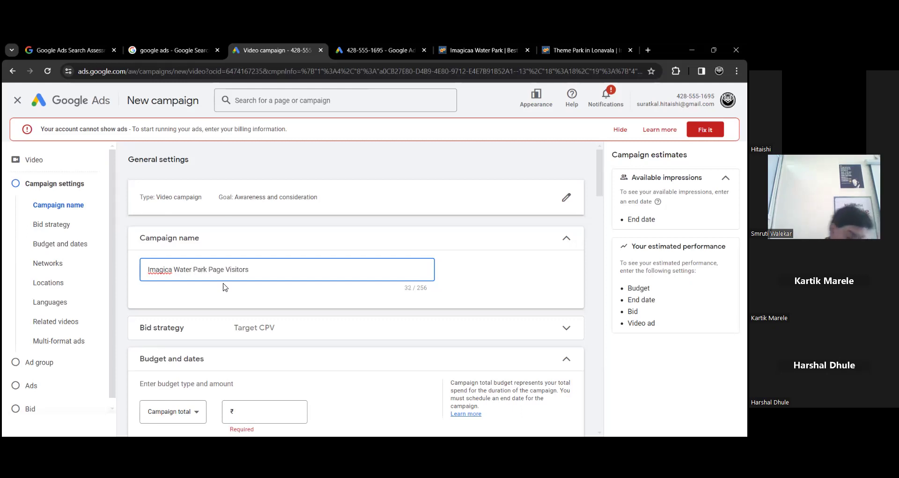
- Change the campaign name to "Imagica Water Park Remarketing Campaign"
type("Remarketin")
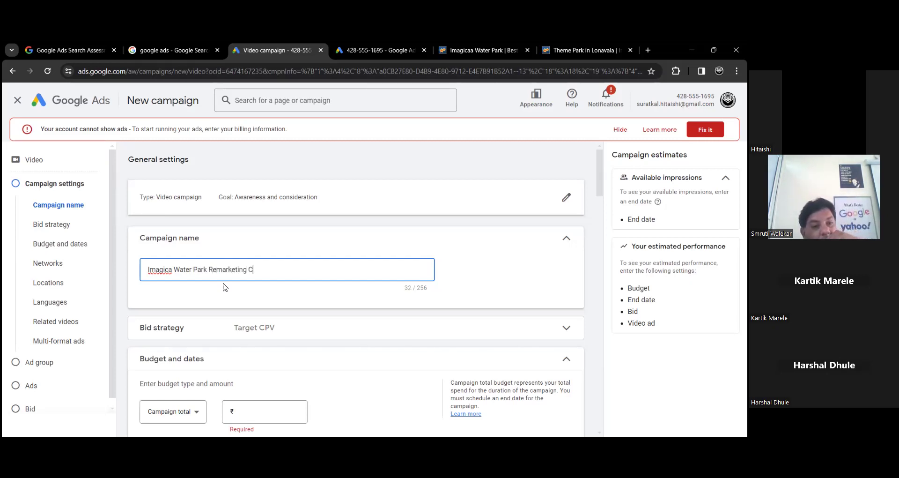
type("g Campaign")
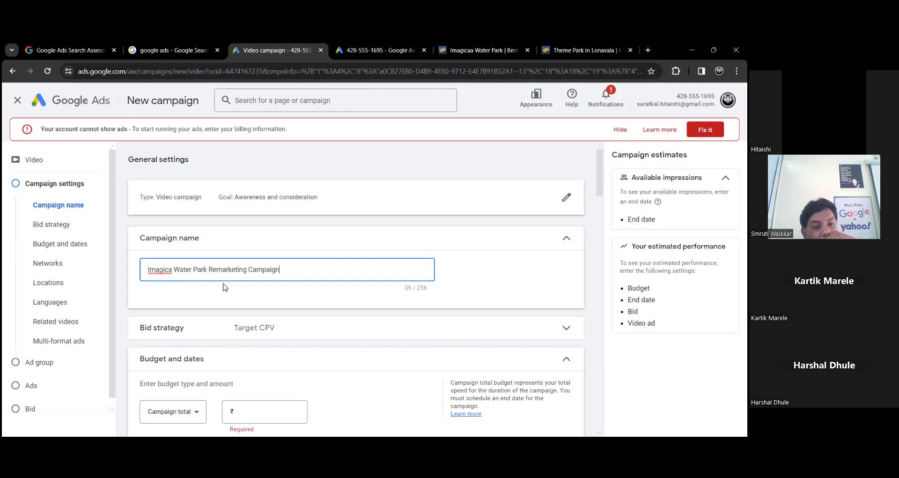
scroll(223, 287, "down", 1)
left_click_drag(280, 221, 147, 222)
left_click(461, 222)
- Set the campaign total budget to ₹25,000.00
scroll(456, 244, "down", 1)
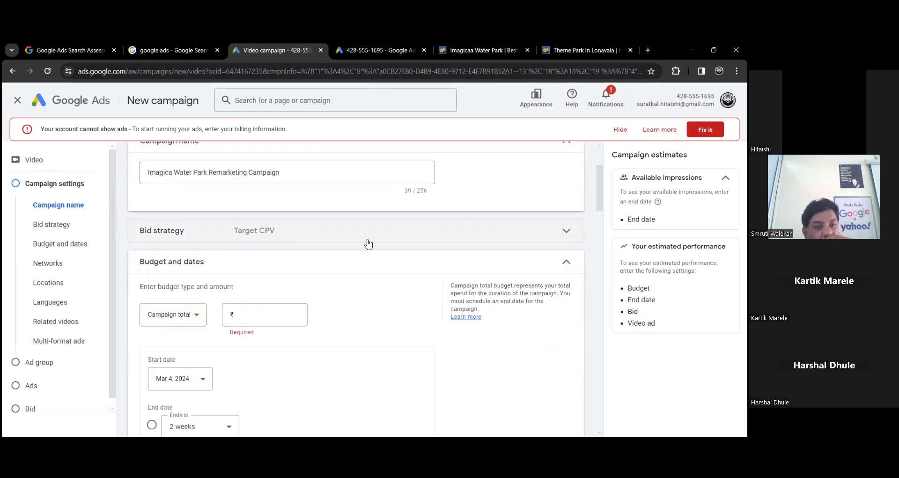
scroll(228, 314, "down", 1)
left_click(255, 268)
scroll(399, 288, "down", 2)
scroll(401, 290, "up", 2)
type("25,000.00")
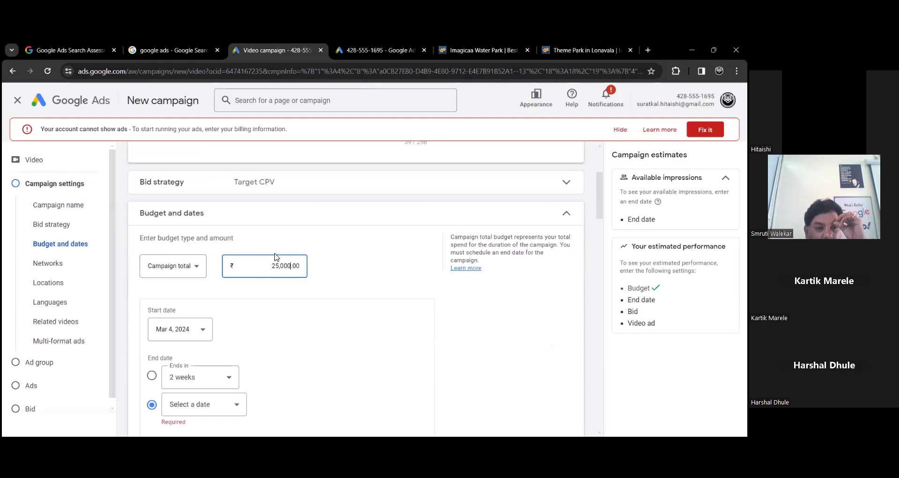
- Set the campaign's end date to Mar 31, 2024
scroll(275, 259, "down", 1)
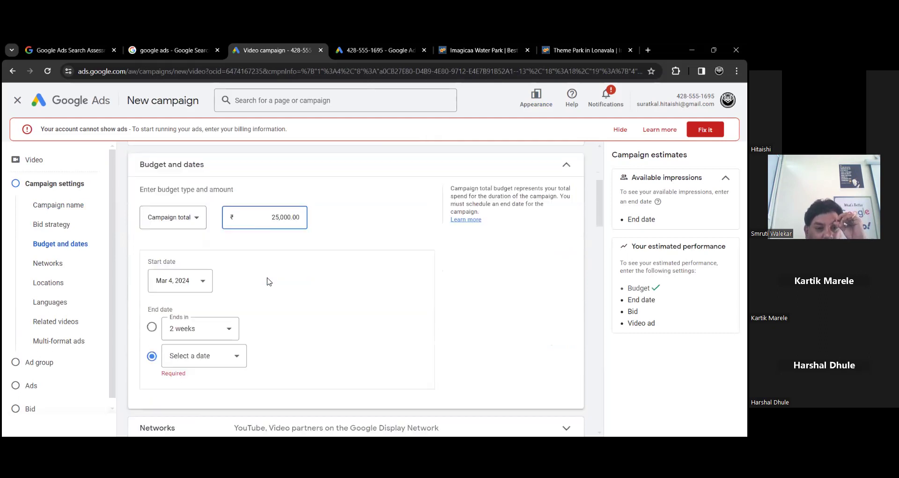
left_click(236, 355)
left_click(171, 341)
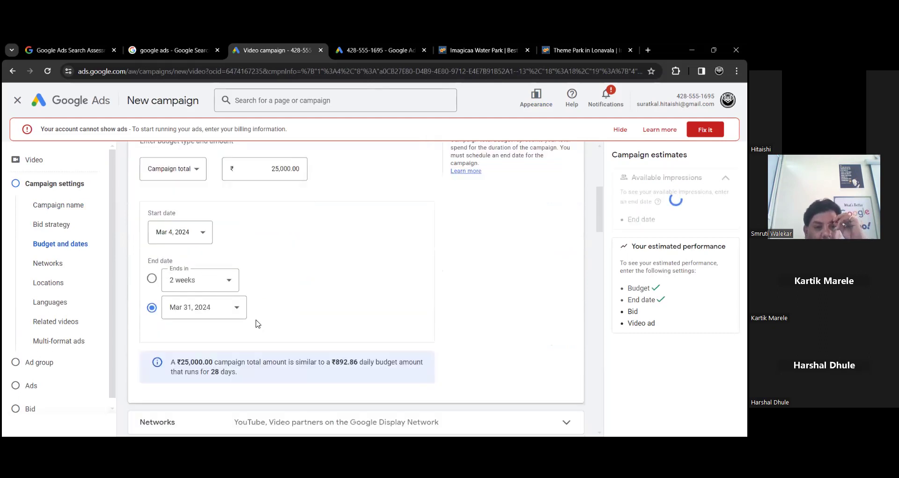
- Review the campaign's networks, locations, languages, related videos and multi-format ads settings, down to the ad group section
scroll(246, 314, "down", 2)
scroll(343, 269, "down", 1)
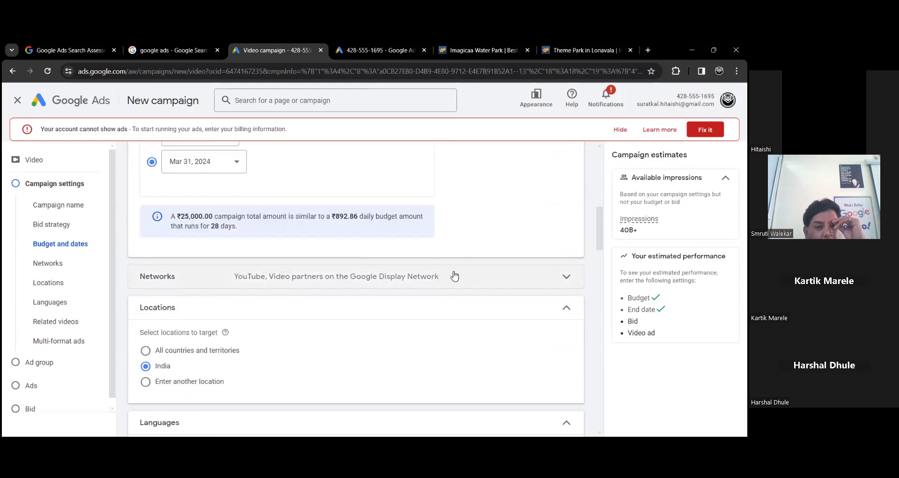
scroll(268, 325, "down", 1)
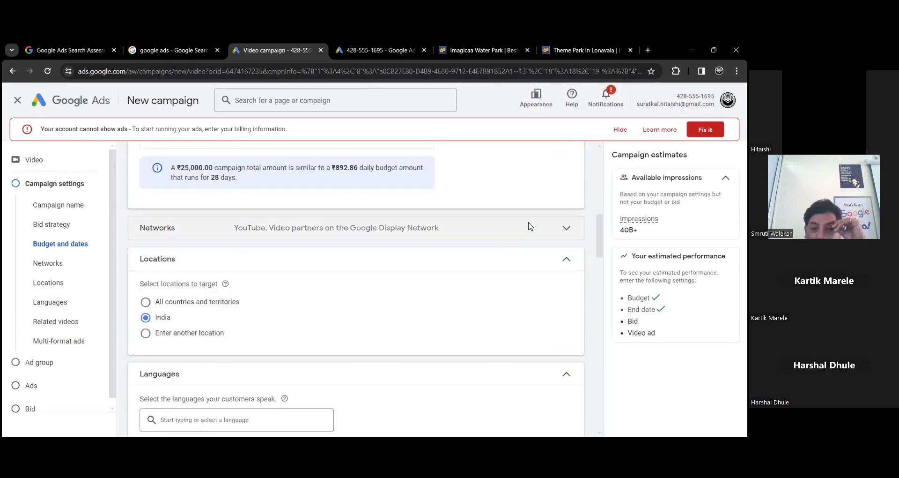
scroll(237, 221, "down", 2)
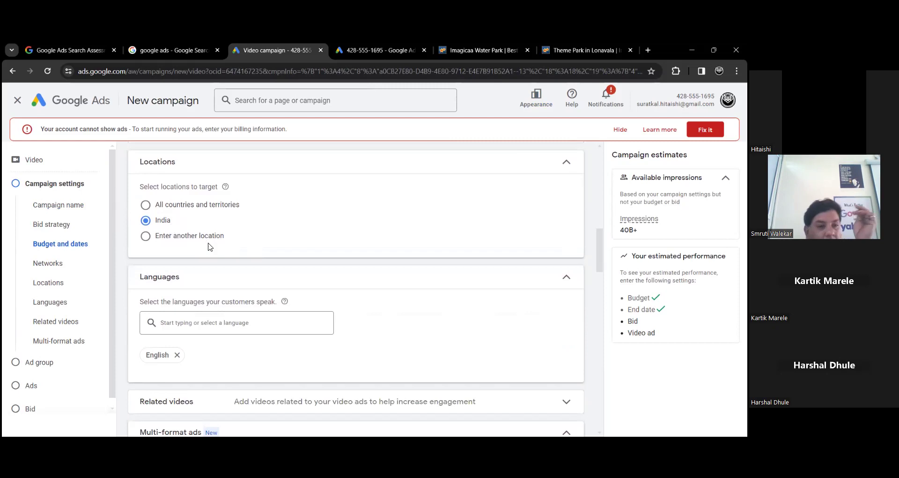
scroll(176, 234, "down", 3)
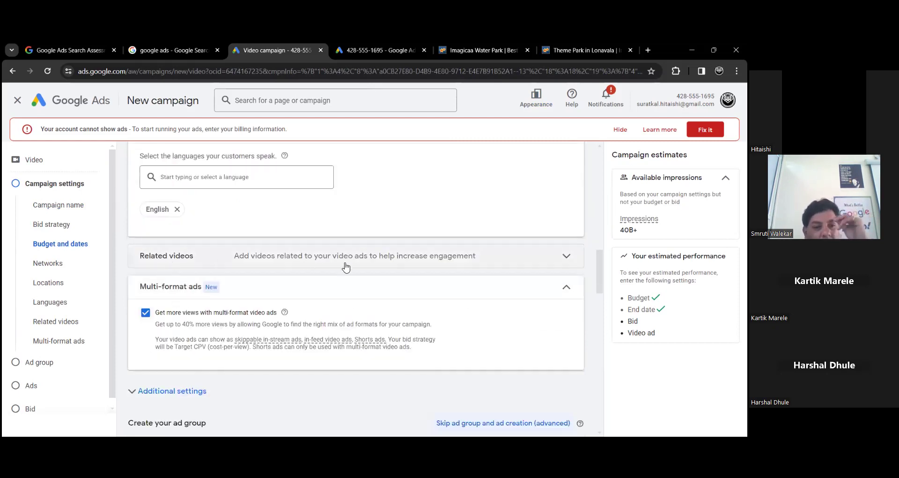
scroll(262, 328, "down", 1)
scroll(177, 346, "down", 1)
scroll(178, 341, "down", 2)
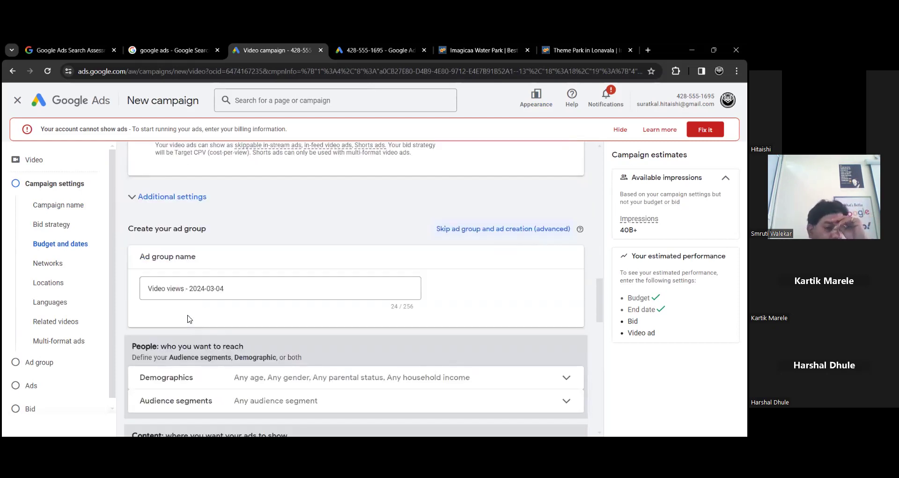
- Copy the text "Imagica Water Park Remarketing" from the campaign name for use as the ad group name
triple_click(188, 288)
scroll(315, 255, "up", 7)
scroll(315, 255, "up", 10)
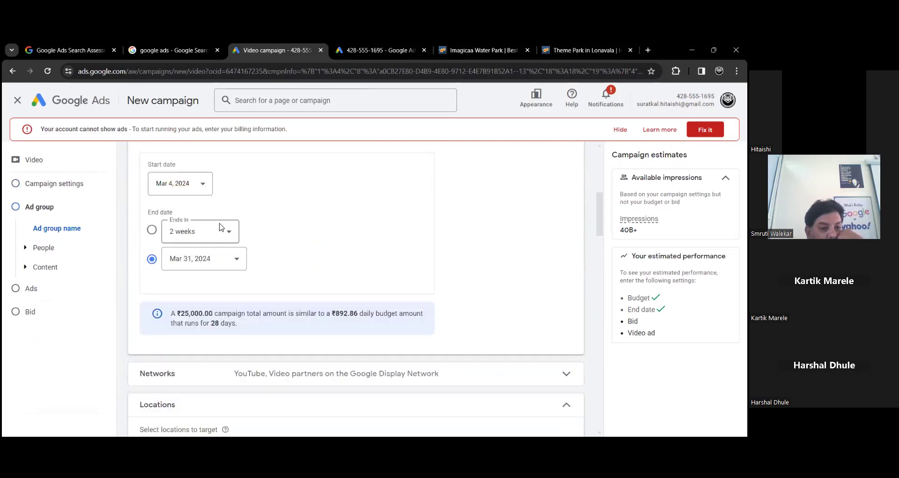
triple_click(277, 267)
left_click(173, 269)
left_click_drag(247, 270, 149, 269)
right_click(150, 274)
left_click(178, 111)
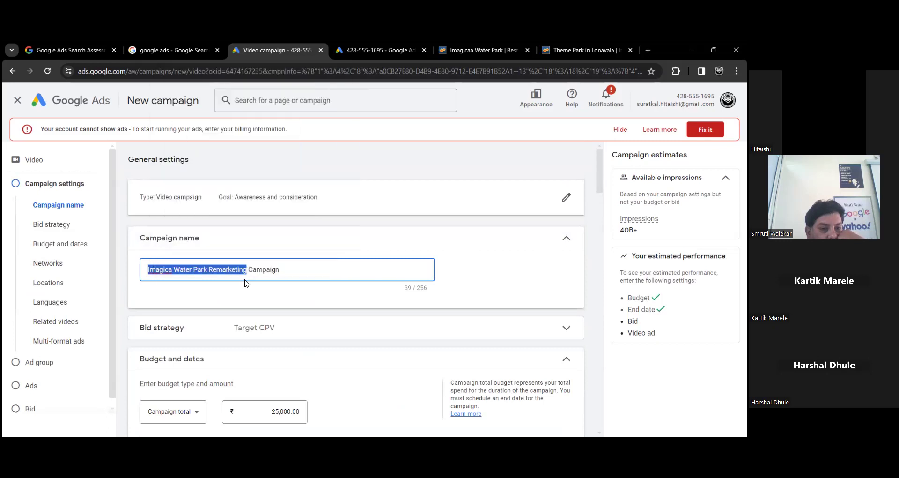
- Replace the default ad group name with the copied text "Imagica Water Park Remarketing"
scroll(199, 314, "down", 10)
left_click(199, 321)
scroll(188, 315, "down", 3)
scroll(185, 316, "down", 3)
left_click(409, 216)
scroll(187, 307, "down", 5)
left_click(195, 337)
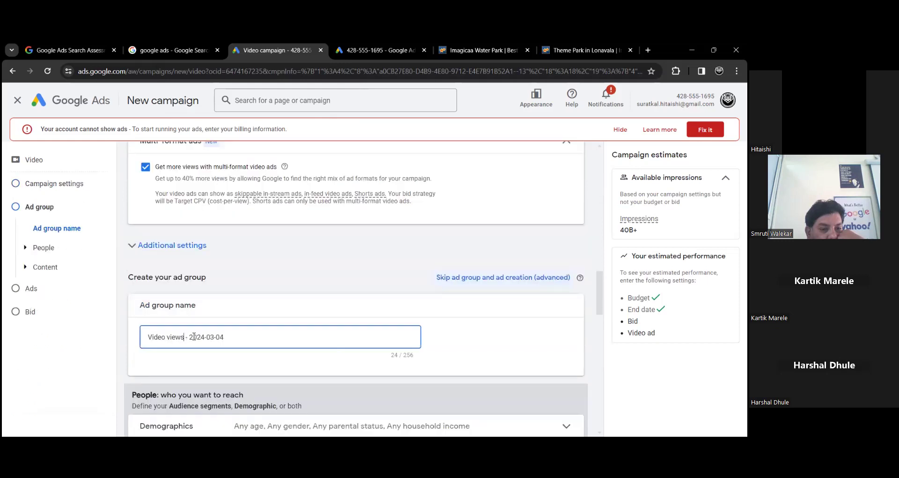
key("ctrl+a")
key("ctrl+v")
- Check the ad group's demographic targeting options for gender, age, parental status and household income
scroll(215, 290, "down", 3)
left_click(566, 281)
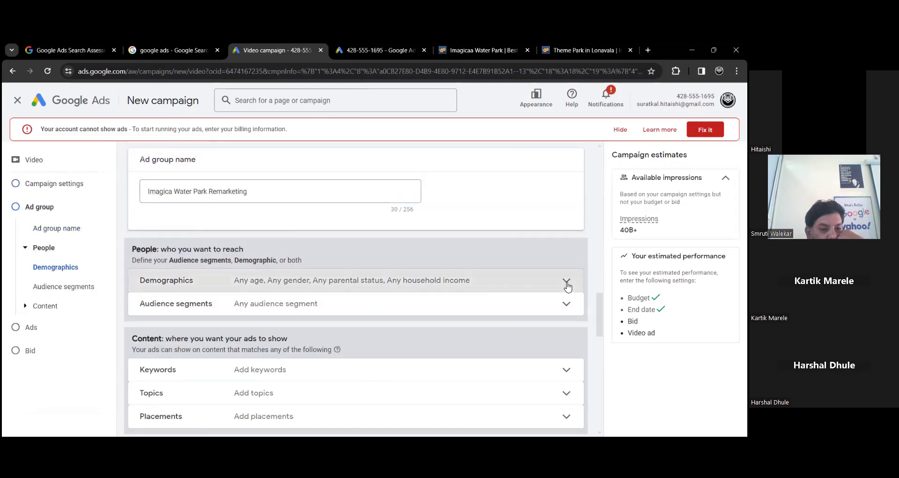
left_click(566, 284)
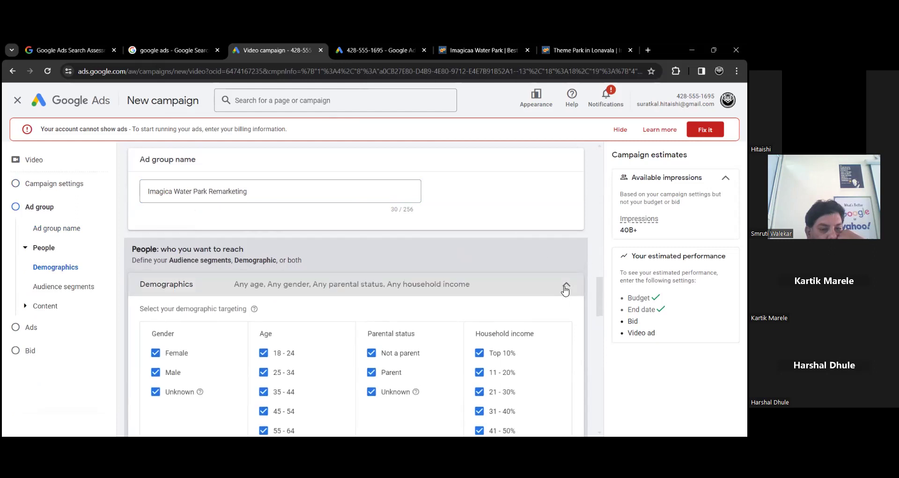
- Target the "Imagica Water Park Page Visitors" website visitors segment from the audiences that have interacted with the business
left_click(566, 255)
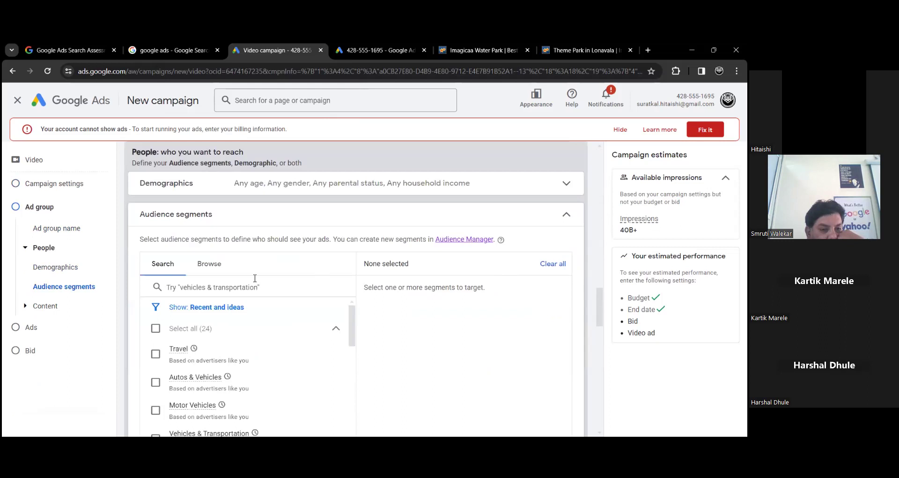
left_click(209, 263)
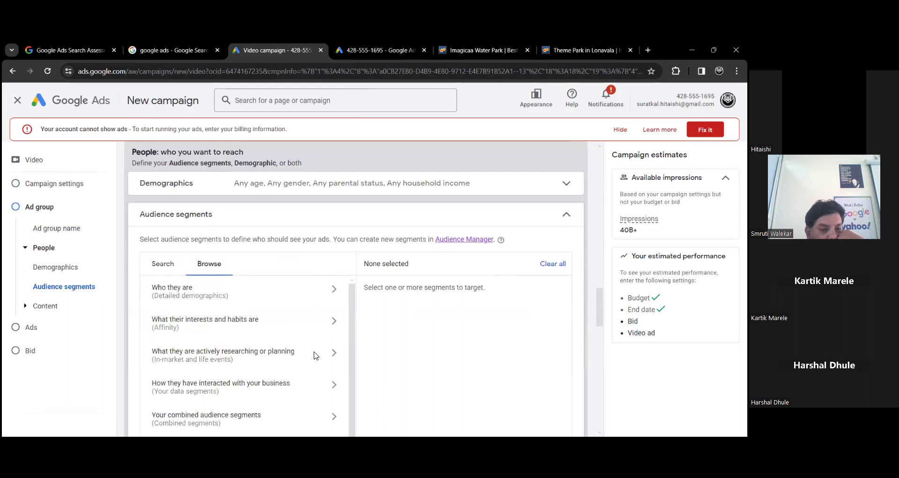
left_click(278, 384)
left_click(342, 333)
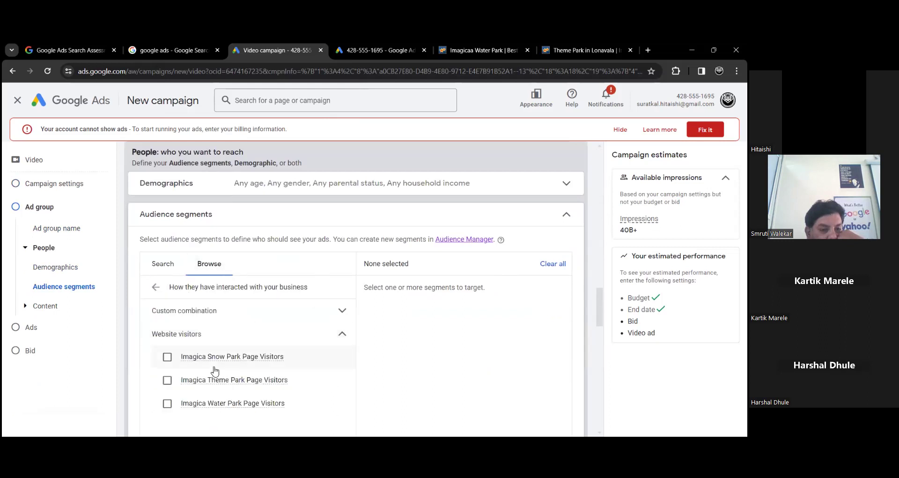
left_click(167, 403)
- Review the selected audience segment, audience expansion option, and content targeting by keywords, topics and placements
scroll(327, 276, "up", 2)
scroll(326, 271, "up", 5)
scroll(325, 269, "down", 10)
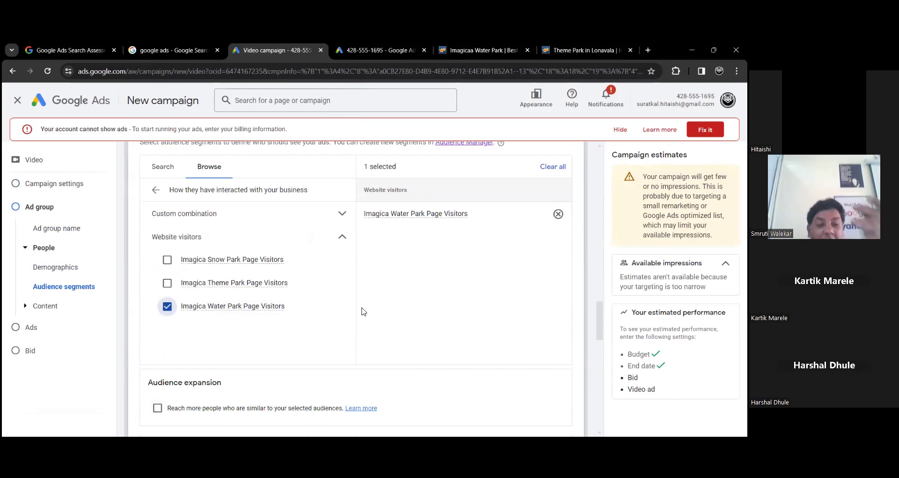
scroll(512, 217, "down", 1)
scroll(290, 380, "down", 2)
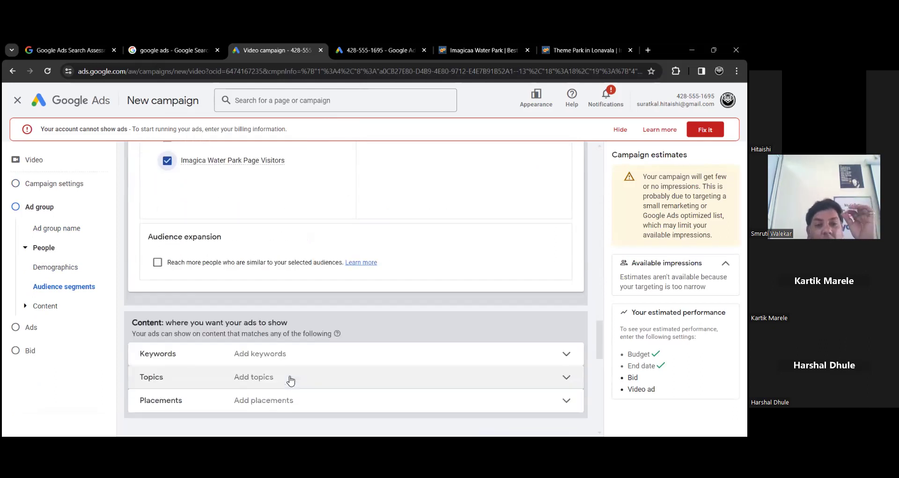
scroll(370, 267, "down", 1)
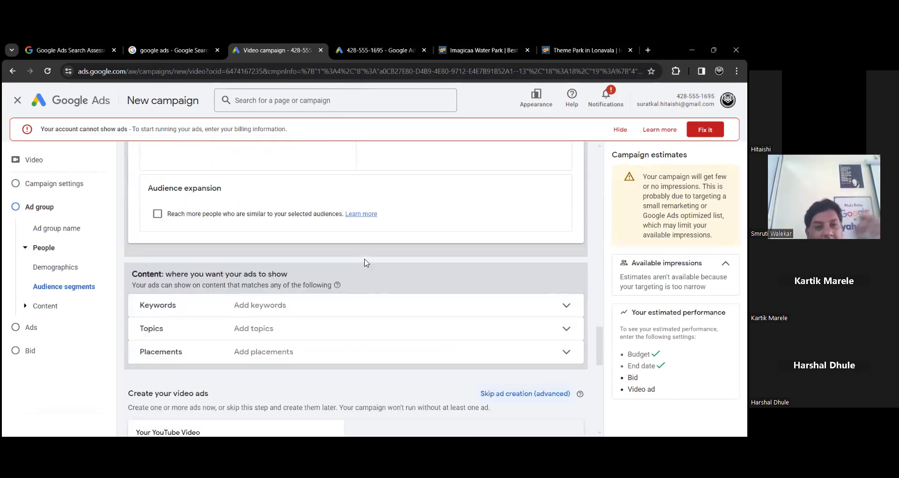
left_click(389, 46)
left_click(291, 44)
scroll(309, 252, "down", 2)
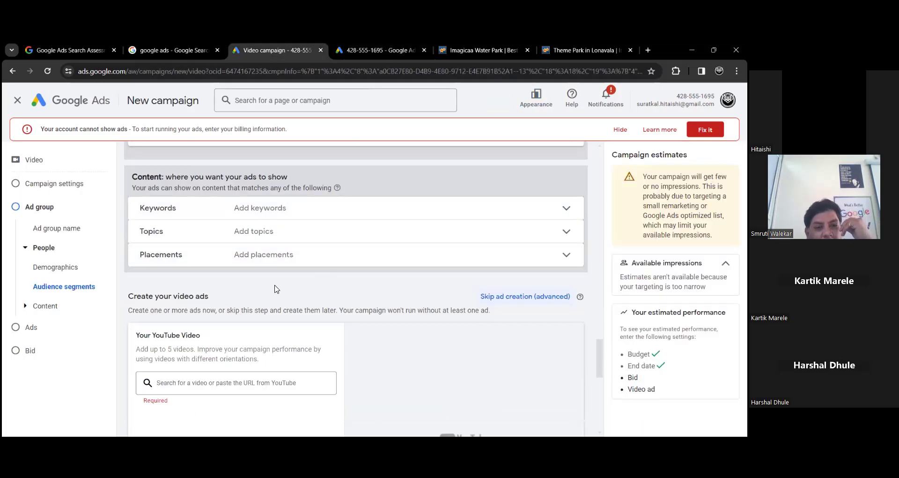
scroll(269, 285, "up", 6)
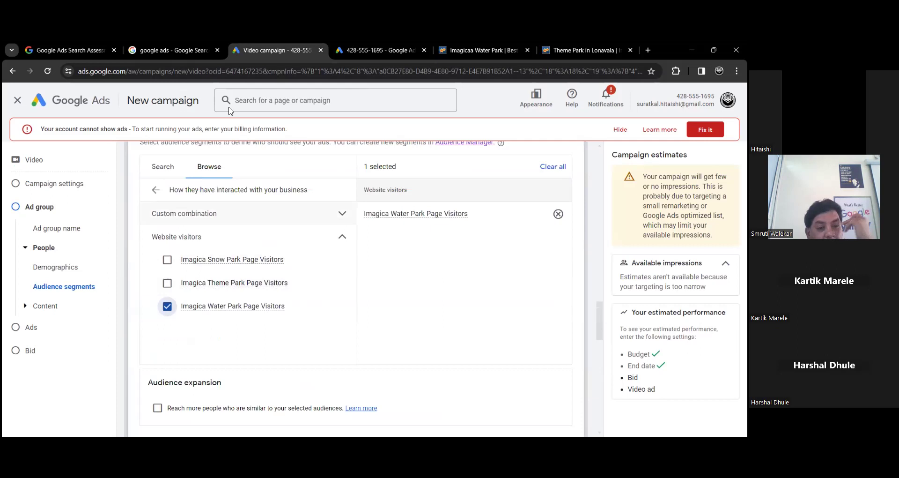
scroll(260, 243, "down", 4)
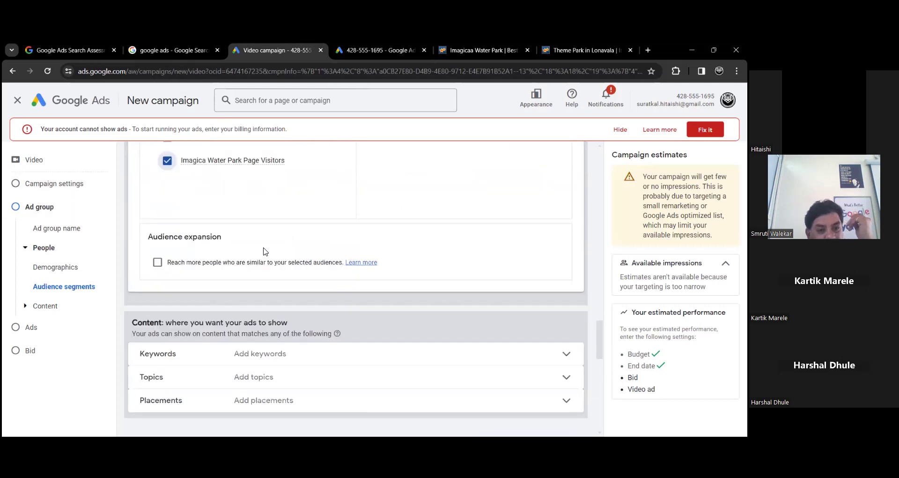
scroll(264, 269, "down", 2)
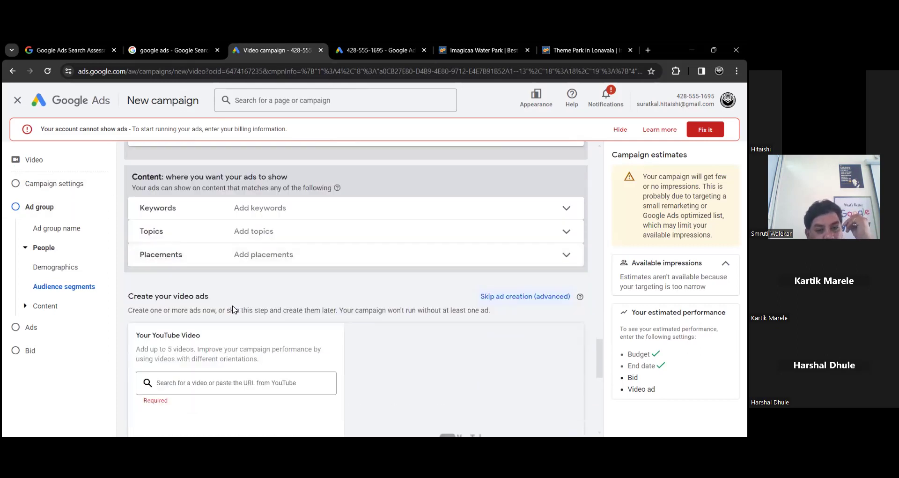
- Copy the share link of the "Adlabs Imagica - Masti Ki Baarish" video on YouTube for the video ad
left_click(226, 383)
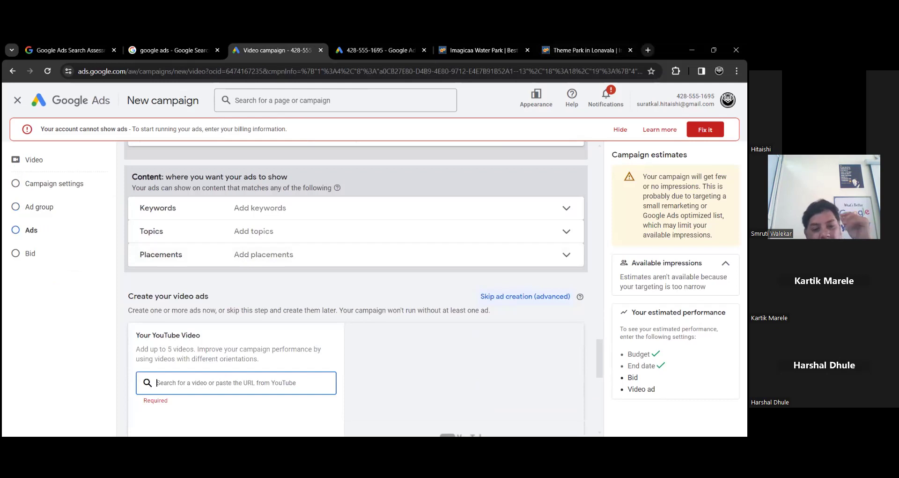
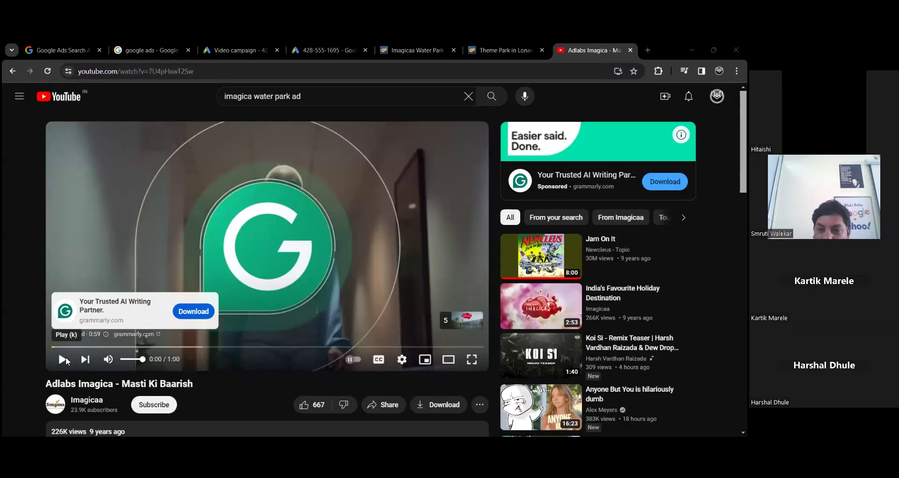
scroll(412, 347, "down", 2)
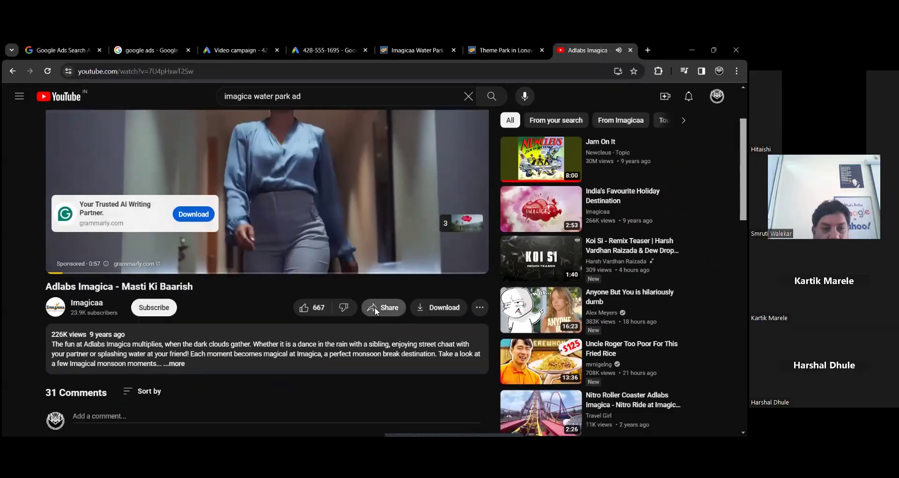
left_click(375, 307)
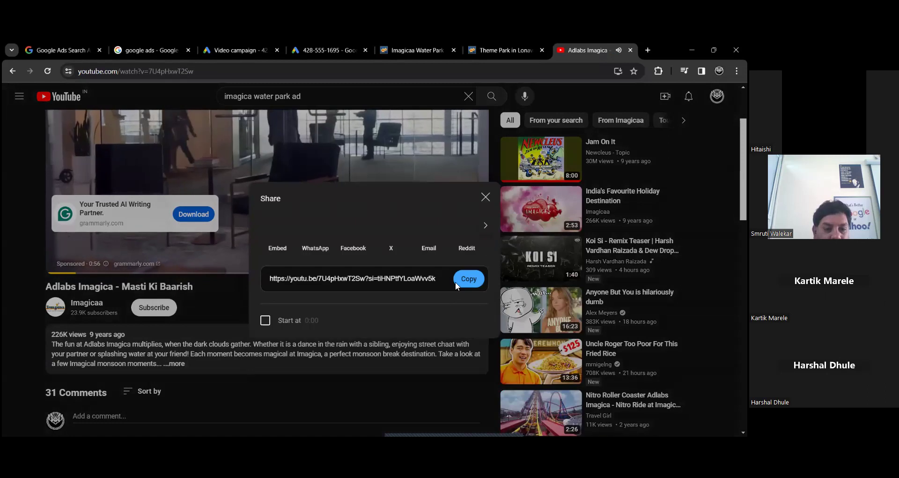
left_click(485, 197)
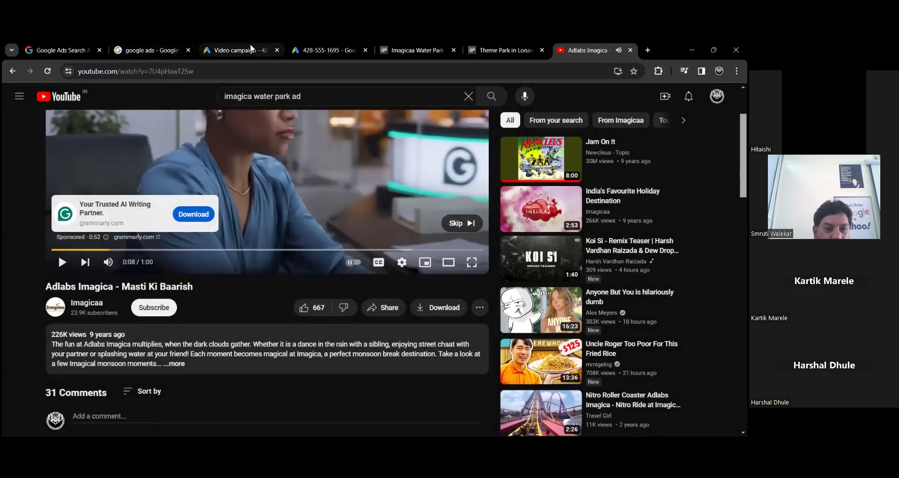
- Return to the Google Ads campaign and add the video from the copied YouTube link to the ad
left_click(237, 50)
key("ctrl+v")
scroll(281, 351, "down", 2)
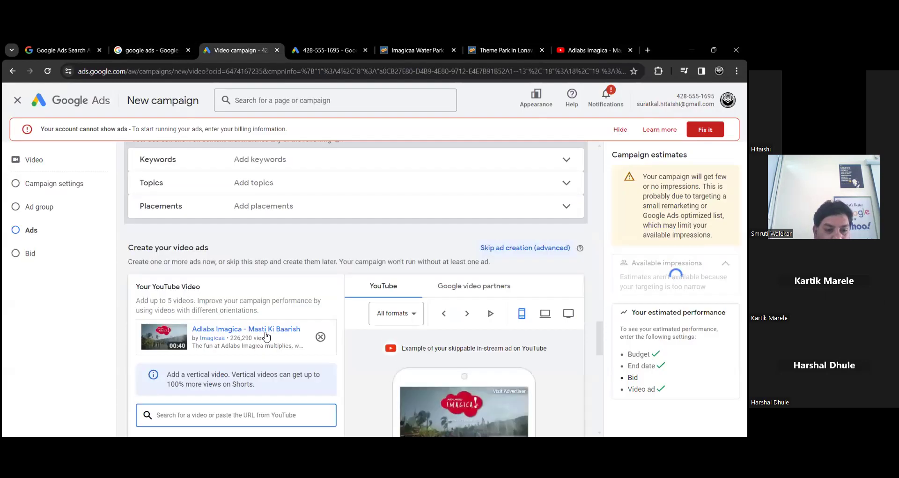
scroll(206, 370, "down", 2)
left_click(265, 373)
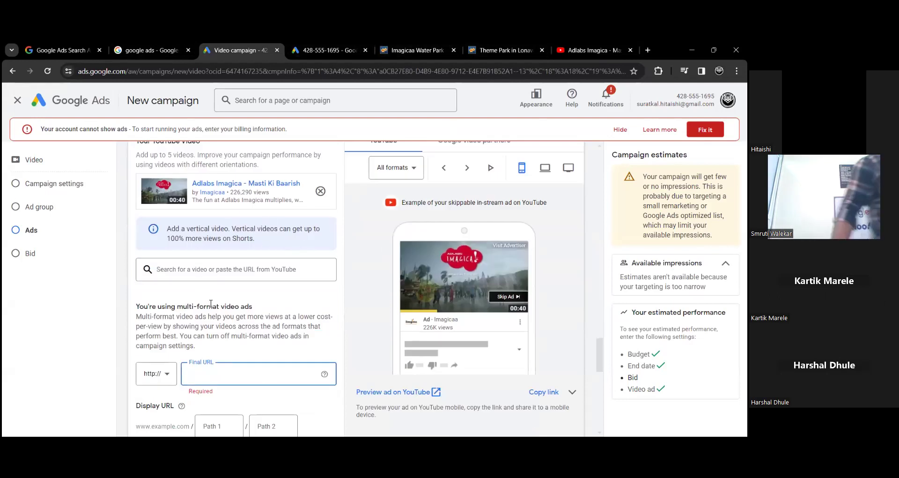
left_click(414, 46)
left_click(150, 72)
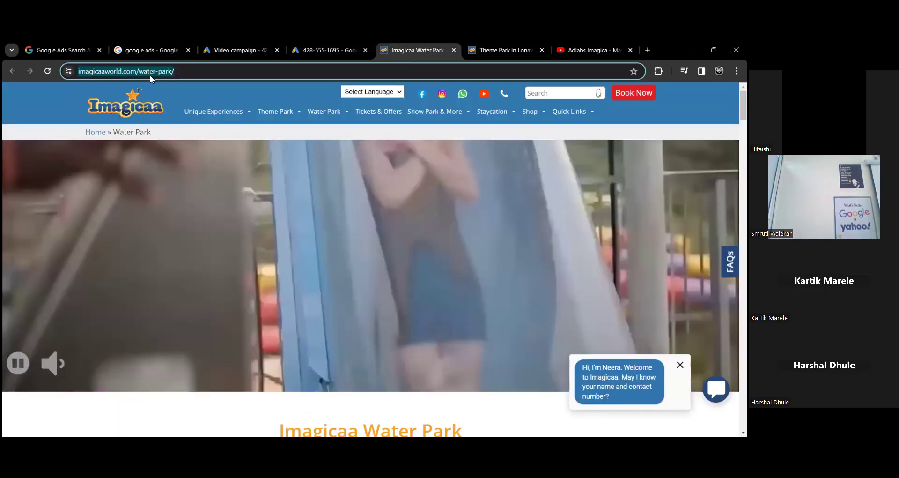
right_click(151, 72)
left_click(178, 164)
key("Delete")
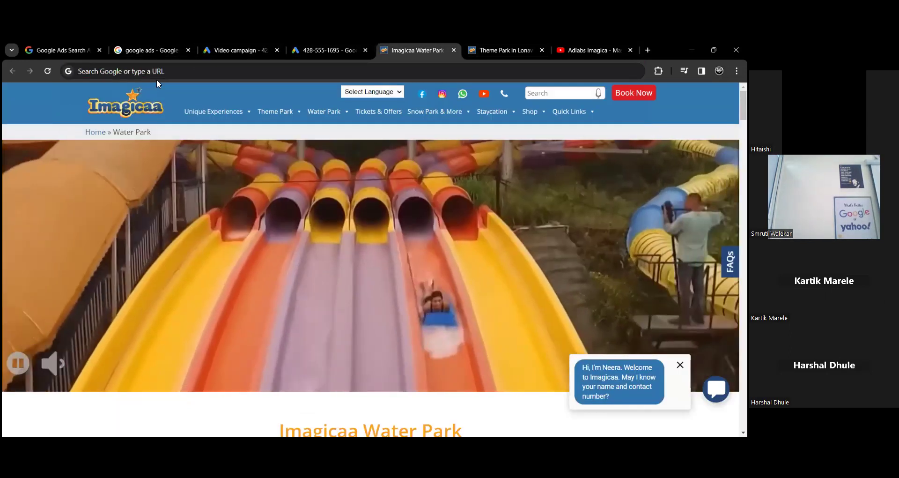
left_click(77, 72)
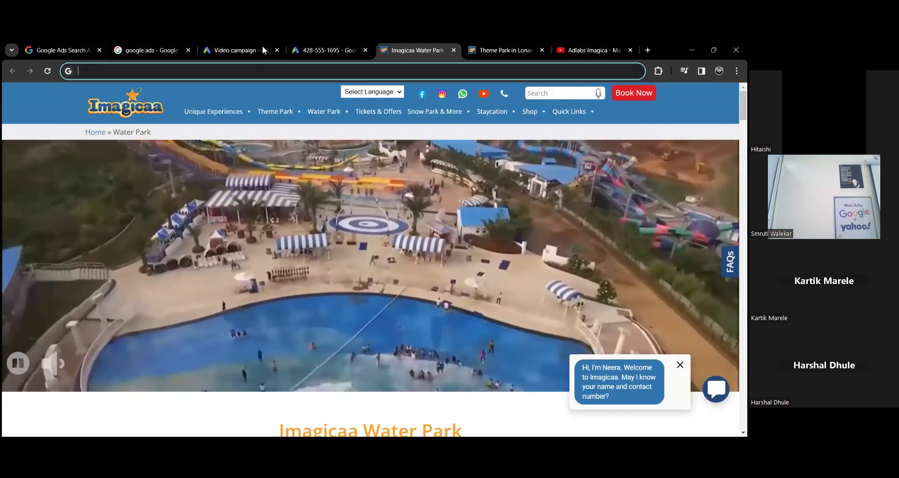
key("ctrl+z")
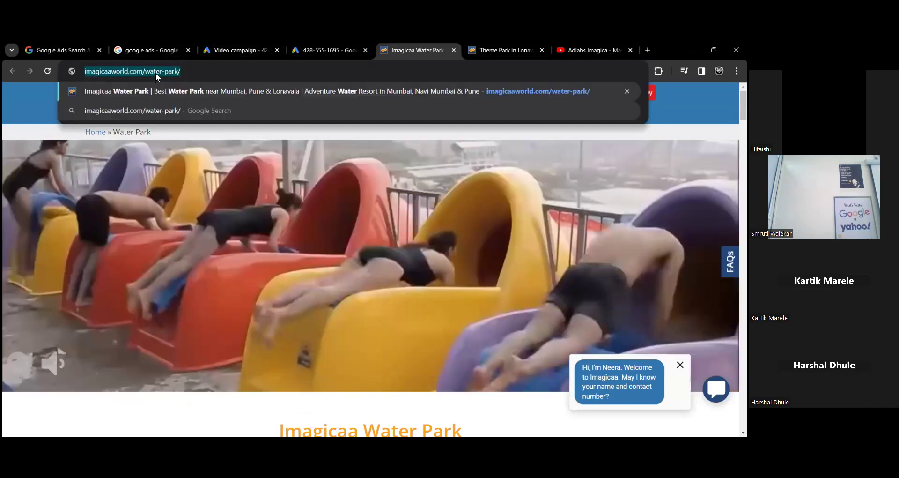
right_click(156, 72)
left_click(182, 165)
left_click(248, 49)
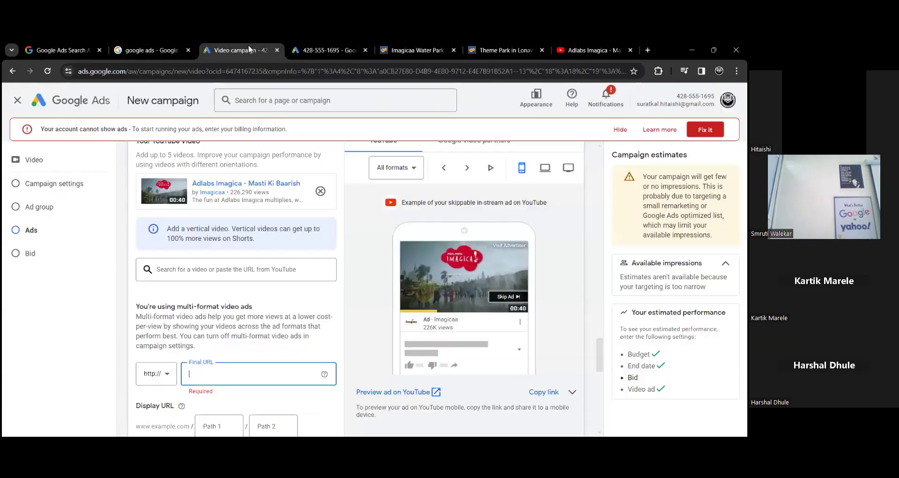
key("ctrl+v")
- Enable the call-to-action for the video ad and set its text to "Book now"
scroll(229, 367, "down", 3)
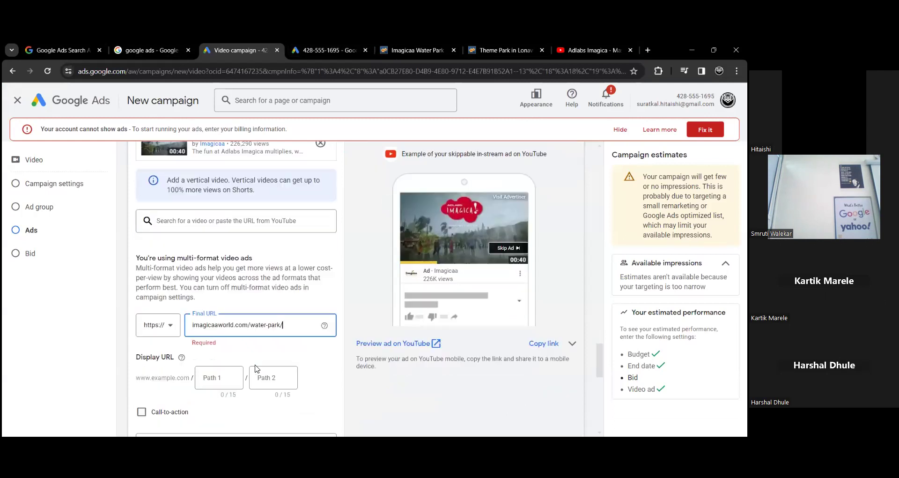
left_click(142, 315)
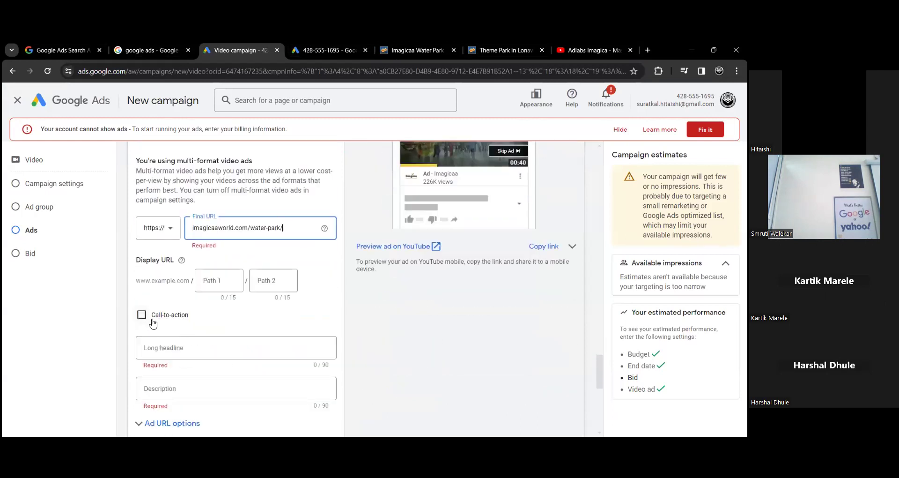
left_click(228, 353)
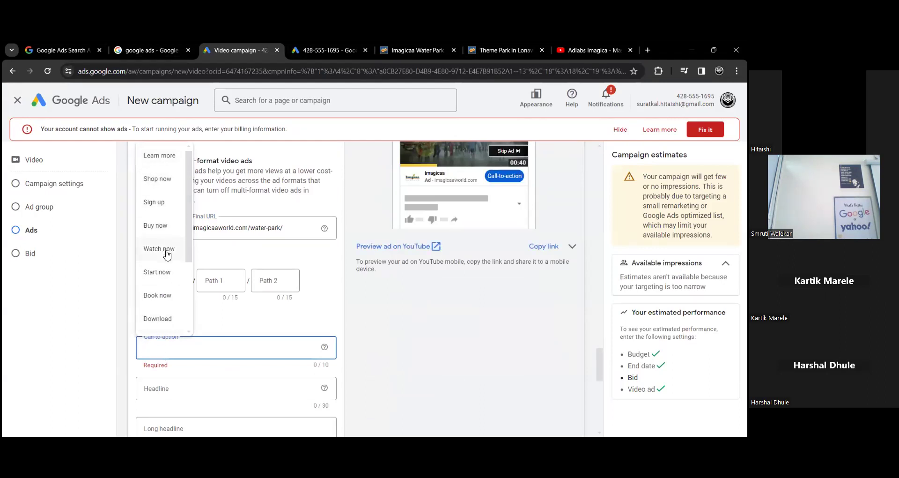
scroll(165, 290, "down", 3)
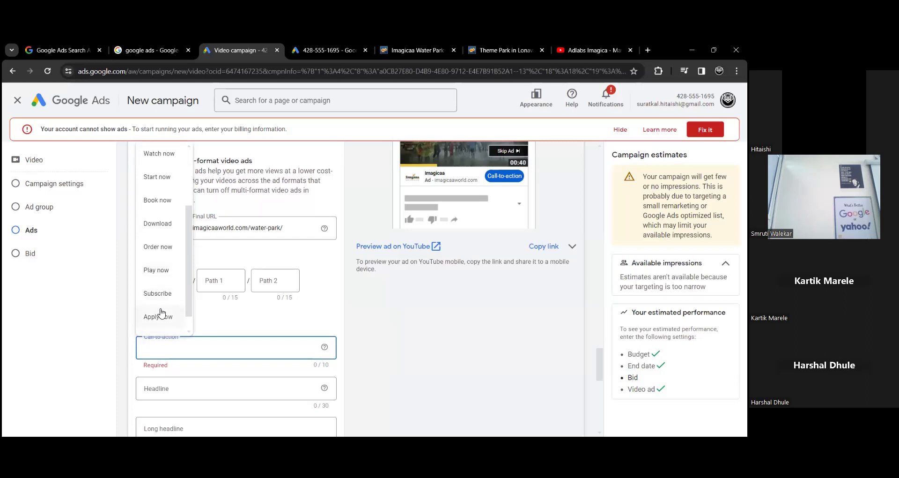
left_click(158, 200)
- Set the ad headline to the suggested "Imagicaa Water Park"
scroll(243, 365, "down", 1)
left_click(230, 338)
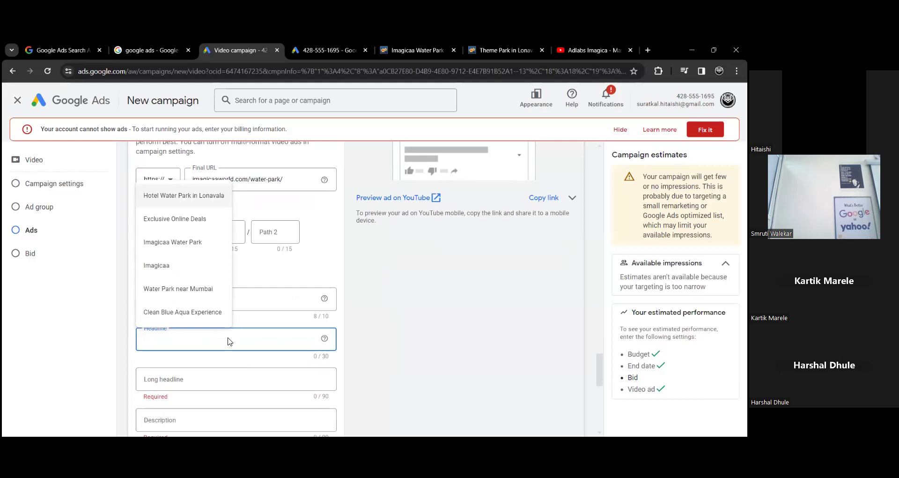
left_click(179, 245)
- Copy the "Enjoy high-energy slides" sentence from the Imagicaa Water Park page for the ad's long headline
left_click(224, 376)
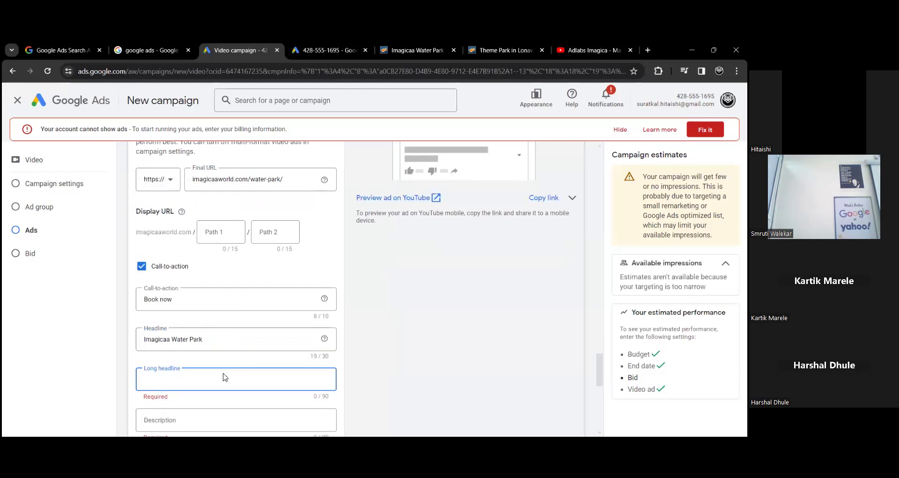
scroll(224, 376, "down", 1)
left_click(393, 47)
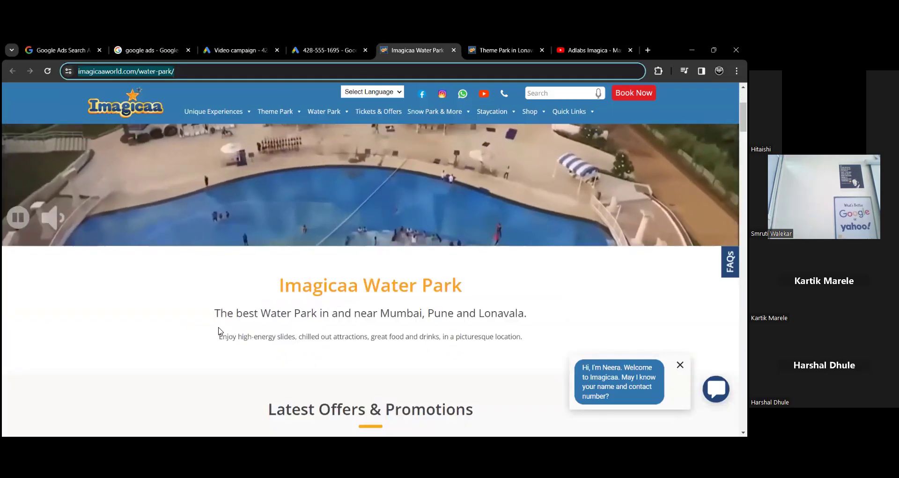
left_click_drag(220, 337, 529, 341)
key("ctrl+c")
- Paste the copied sentence as the long headline in the Google Ads campaign and remove the "great food and drinks" part
left_click(236, 51)
left_click(207, 336)
key("ctrl+v")
left_click_drag(193, 331, 264, 335)
key("BackSpace")
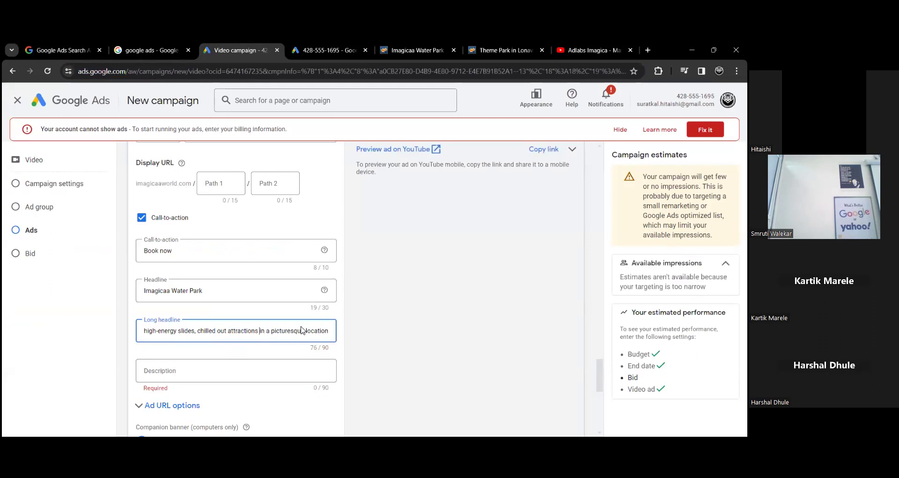
- Go back to the Imagicaa Water Park page and close the Theme Park and YouTube video pages
left_click(327, 50)
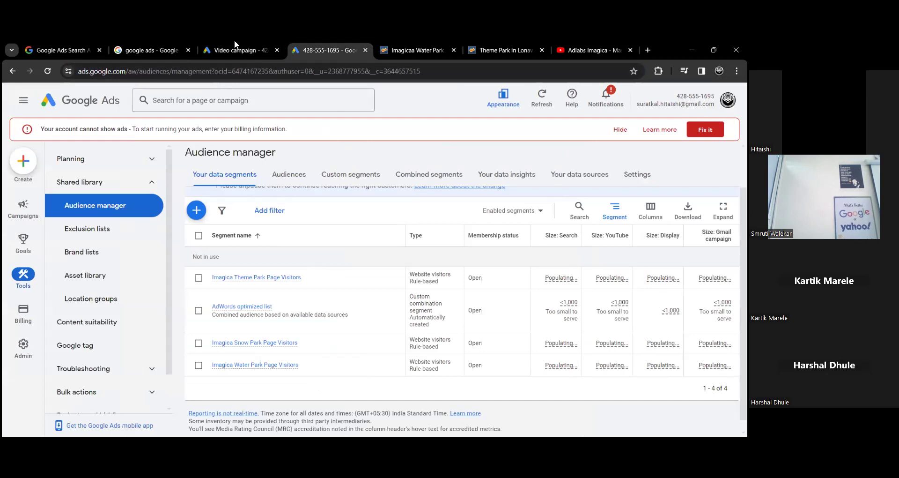
left_click(421, 50)
left_click(542, 50)
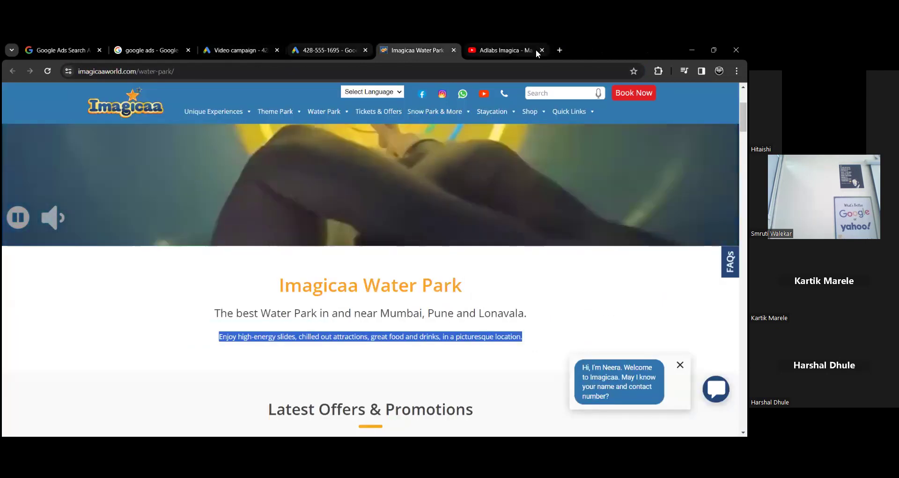
left_click(541, 50)
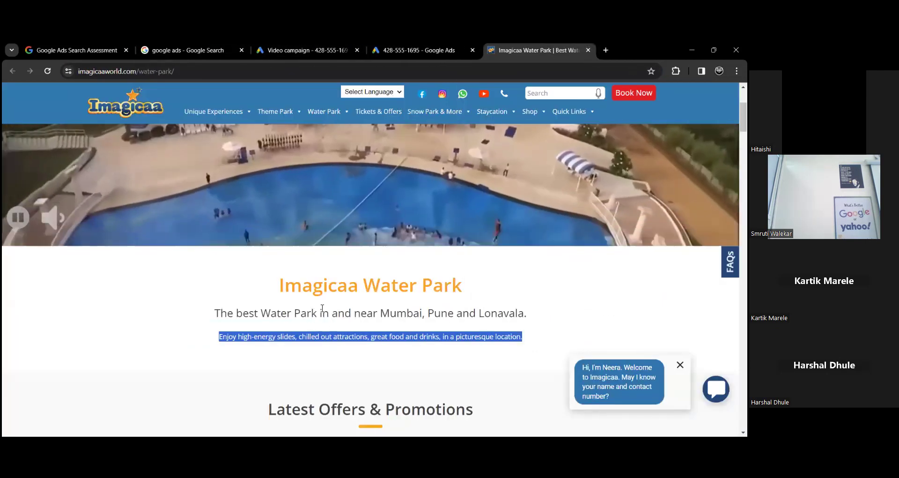
- Copy the words "Unique thrills" from the highlights list on the Water Park page
scroll(356, 323, "down", 1)
scroll(356, 323, "down", 15)
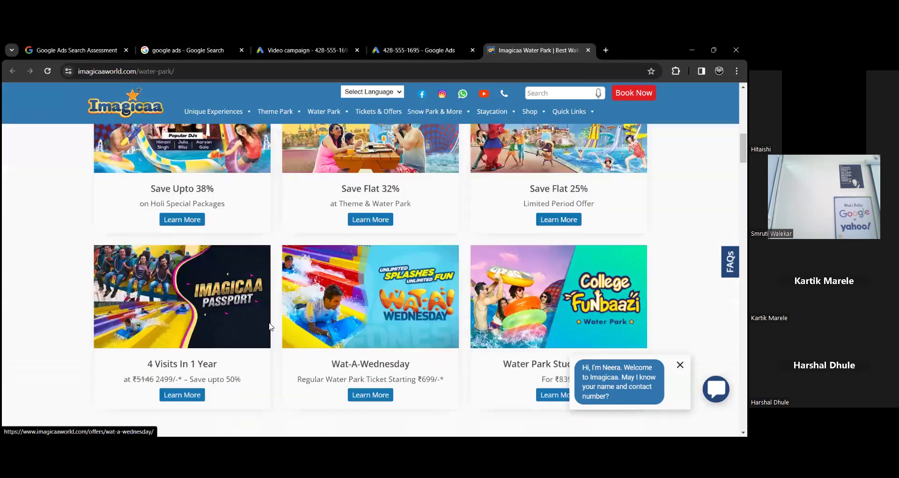
scroll(257, 327, "down", 4)
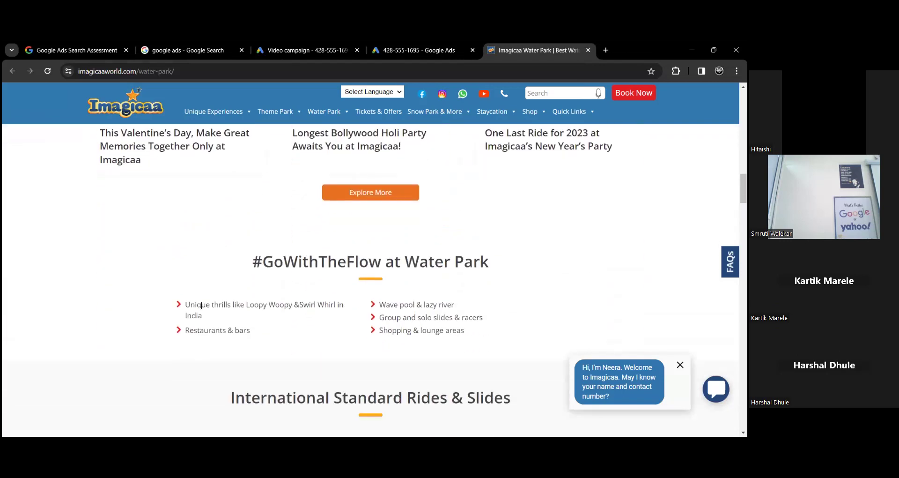
left_click_drag(209, 304, 231, 306)
right_click(231, 310)
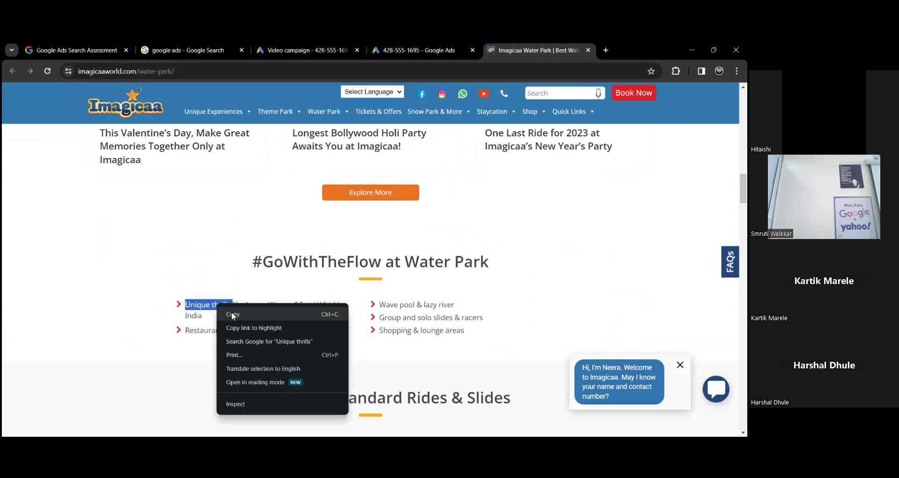
left_click(234, 316)
- Copy the heading "#GoWithTheFlow at Water Park" from the Water Park page
scroll(234, 315, "down", 2)
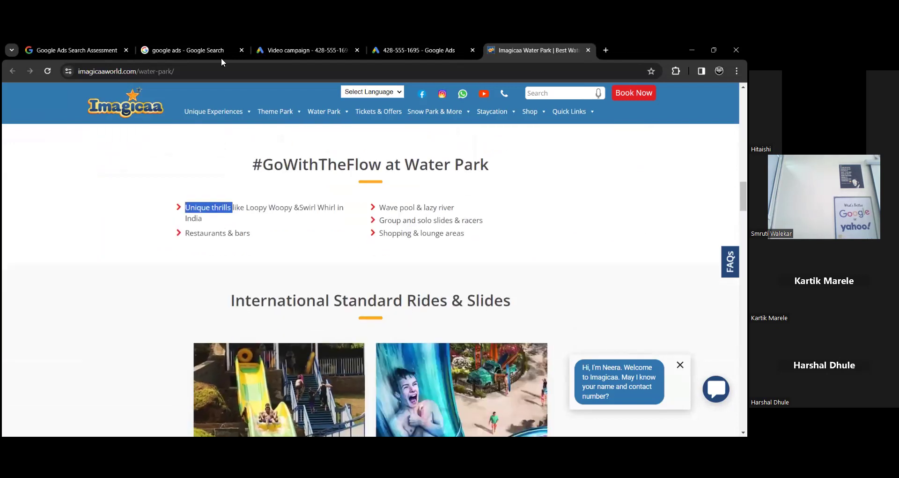
left_click_drag(251, 165, 489, 165)
right_click(477, 168)
left_click(487, 176)
- Return to the Google Ads campaign and paste the copied heading as the ad description
left_click(180, 50)
left_click(323, 50)
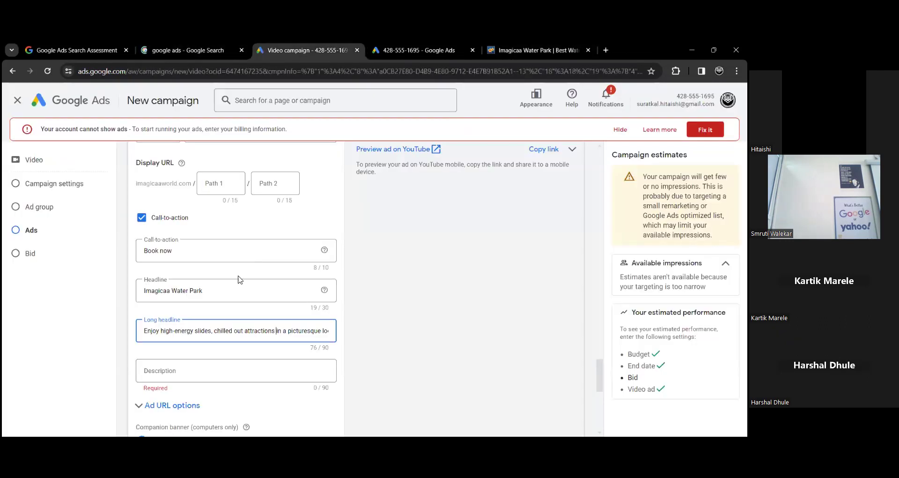
left_click(179, 370)
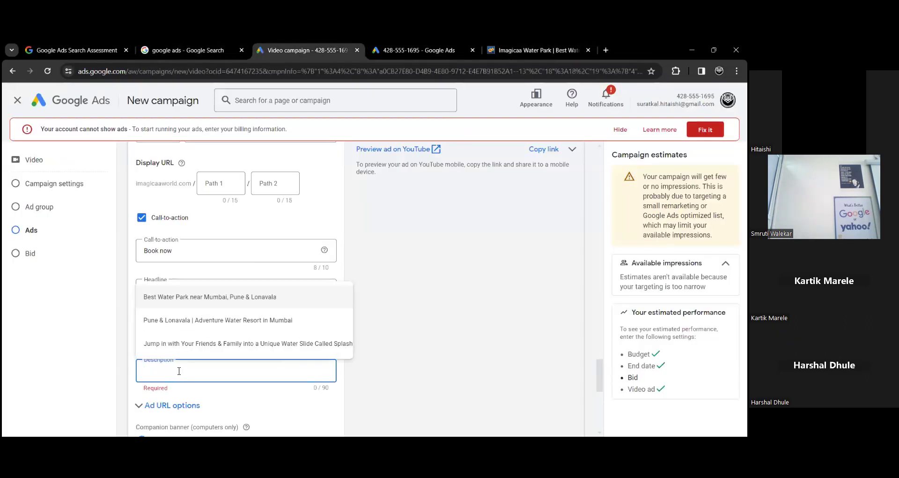
key("ctrl+v")
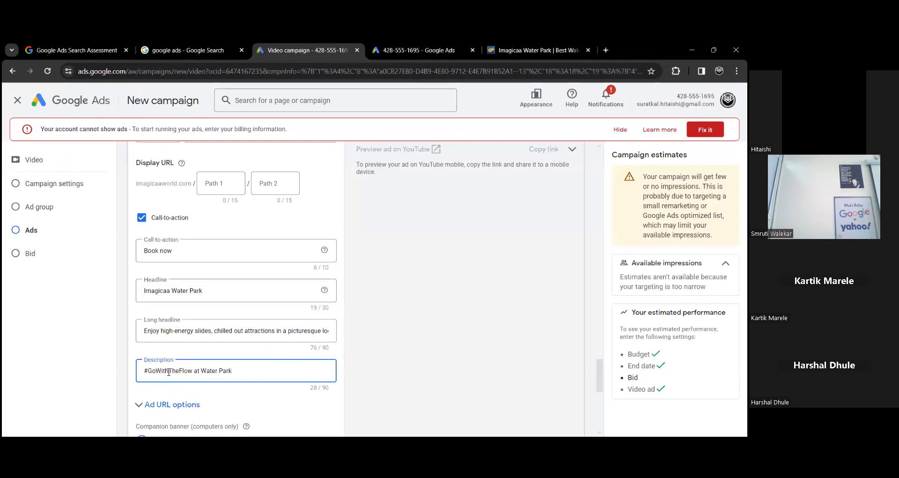
- Edit the ad description to read "GoWithTheFlow at Imagicaa Water Park", without the hash sign
left_click(149, 371)
key("BackSpace")
left_click(248, 371)
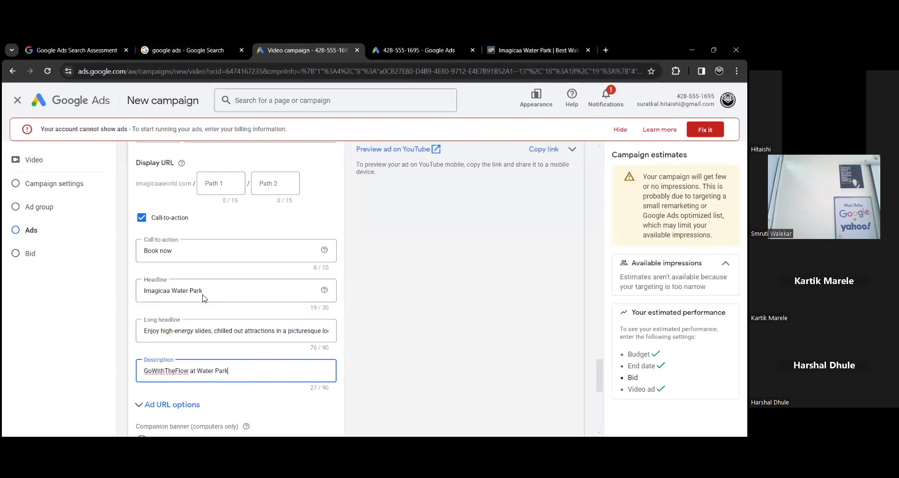
left_click(196, 370)
type("Imagi ")
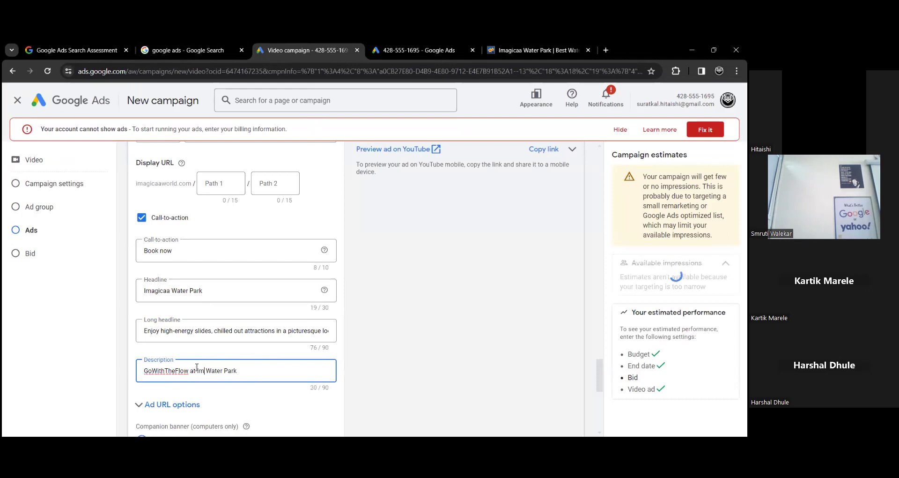
type("caa")
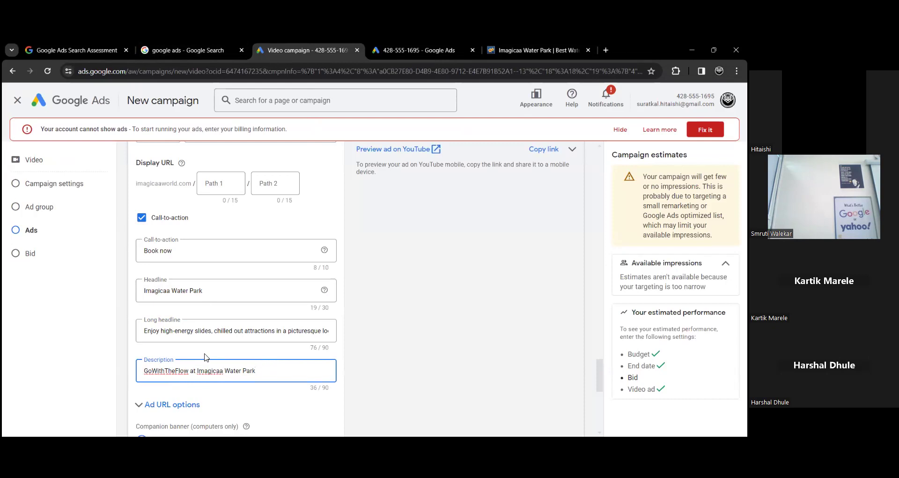
- Review the completed ad fields, the YouTube ad preview, the companion banner options, the ad name and the bid section
scroll(199, 321, "down", 1)
scroll(209, 333, "down", 1)
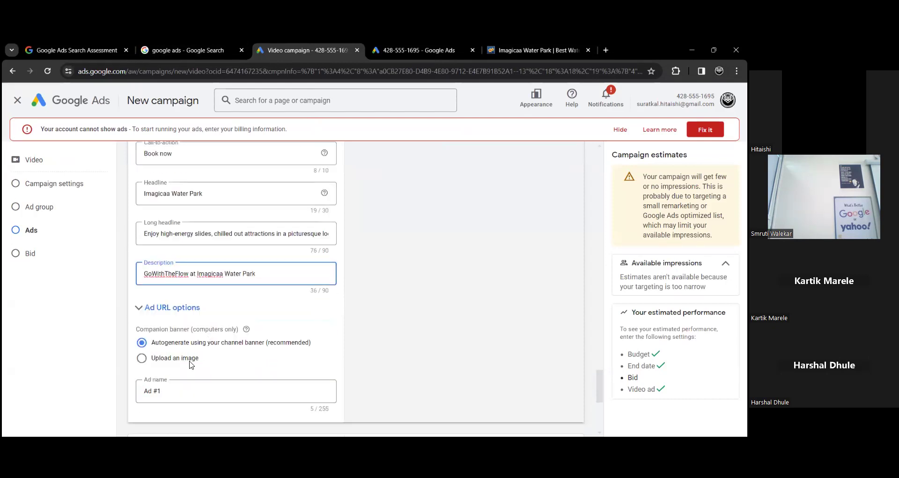
scroll(187, 371, "down", 2)
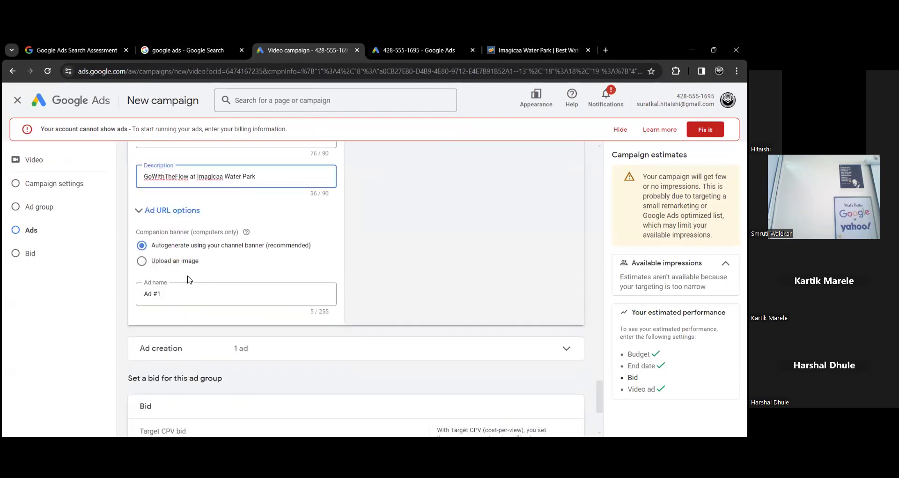
scroll(192, 276, "up", 5)
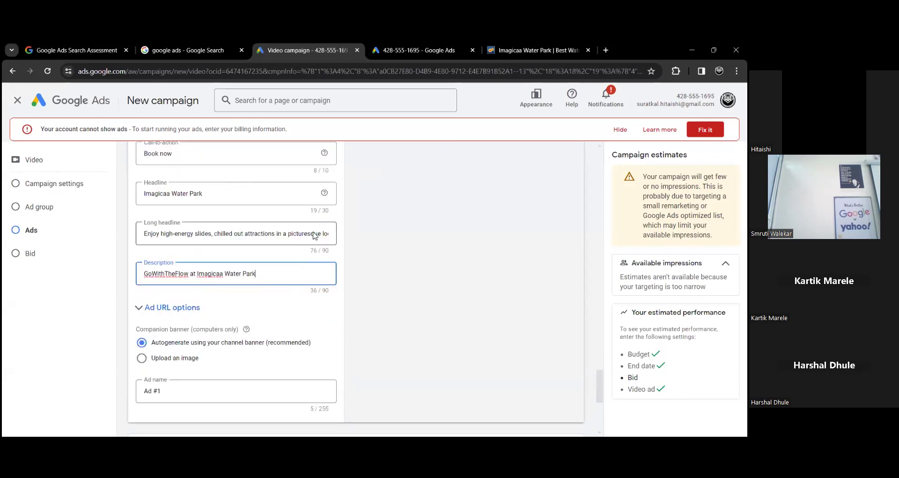
scroll(202, 257, "up", 2)
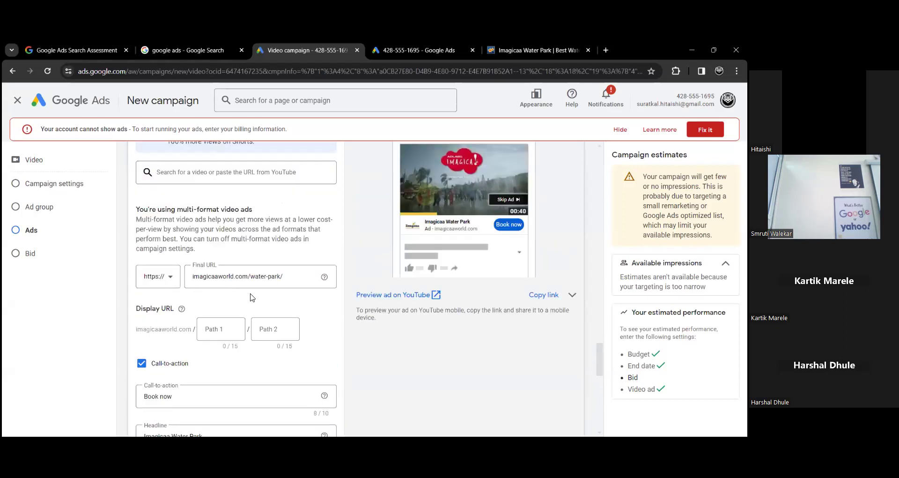
scroll(253, 294, "up", 2)
scroll(354, 276, "up", 2)
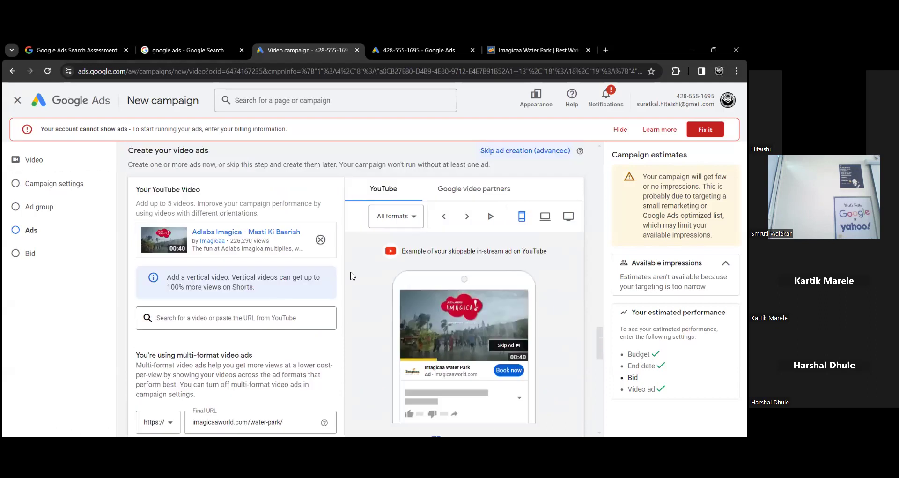
scroll(240, 281, "down", 10)
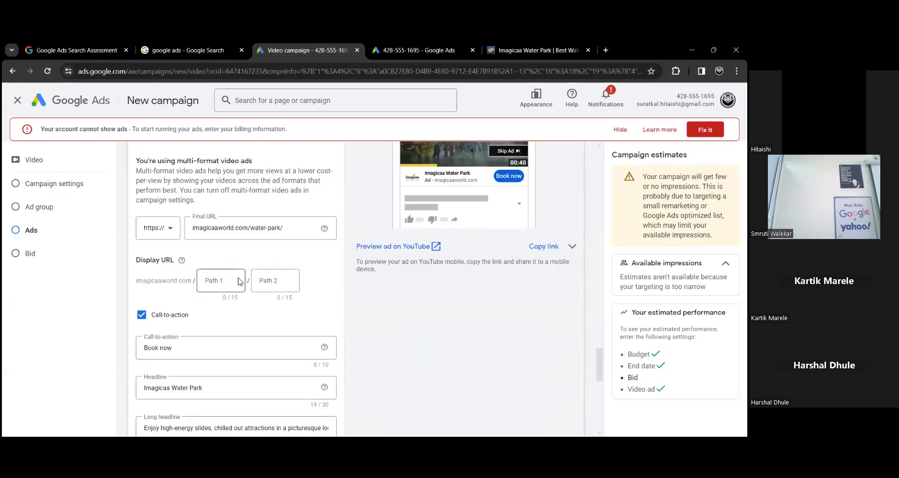
scroll(197, 317, "down", 3)
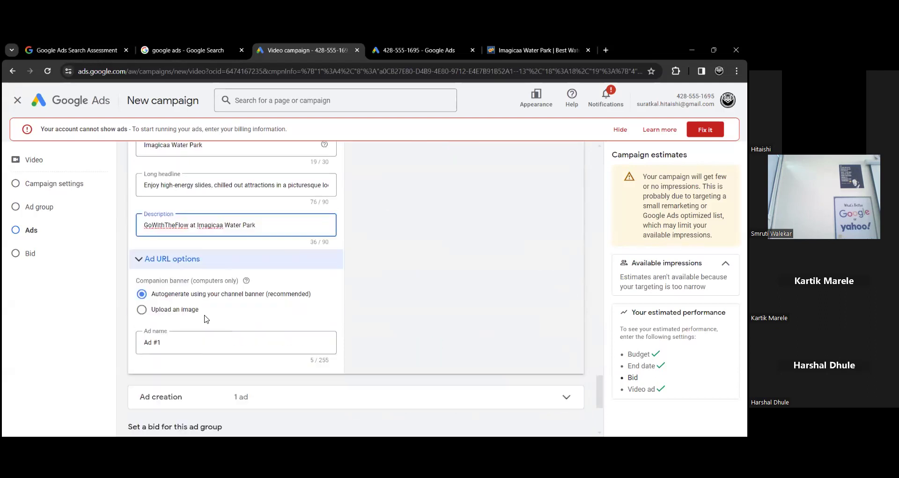
scroll(203, 355, "down", 1)
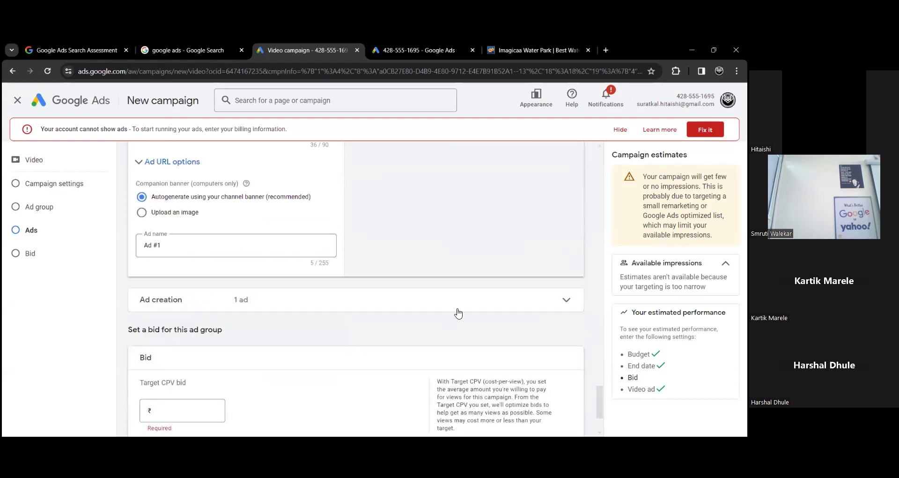
- Try the image-upload option for the companion banner, then restore autogeneration from the channel banner
left_click(574, 301)
left_click(567, 301)
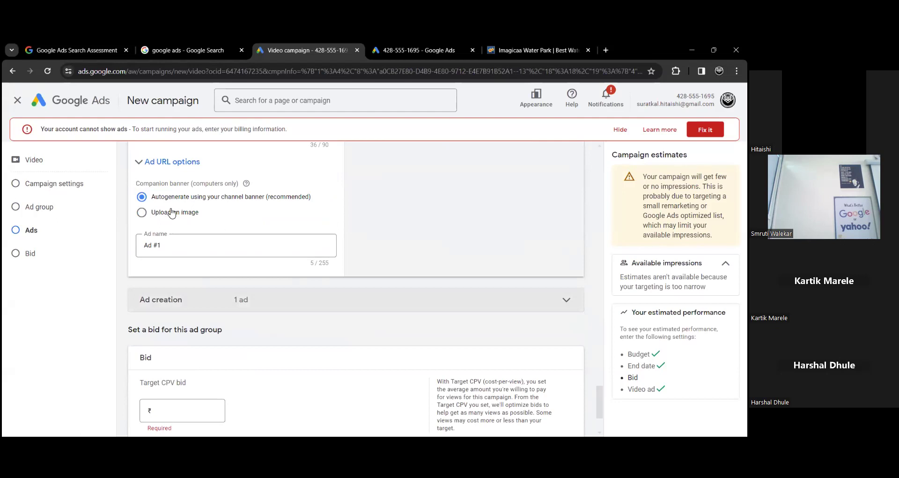
left_click(142, 213)
left_click(142, 197)
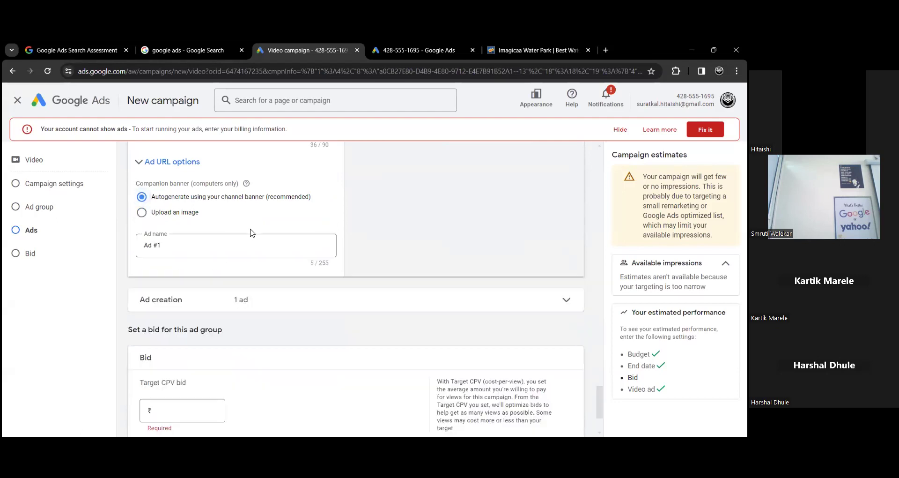
- Check the video, final URL, call-to-action, headlines and description against the ad preview, down to the empty bid section
scroll(257, 236, "down", 1)
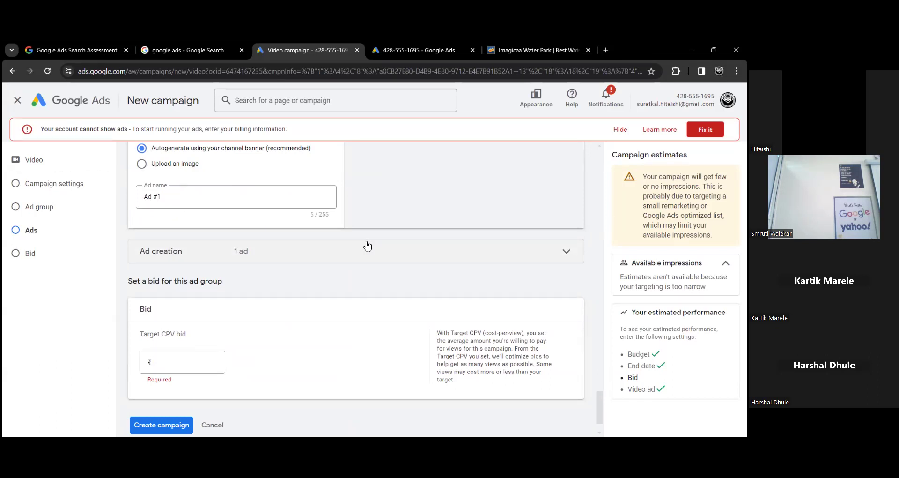
scroll(367, 245, "up", 5)
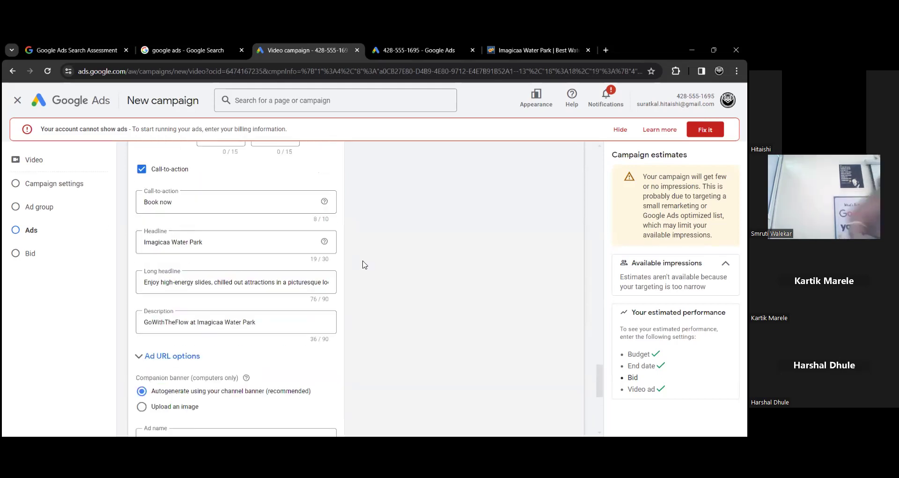
scroll(365, 265, "up", 3)
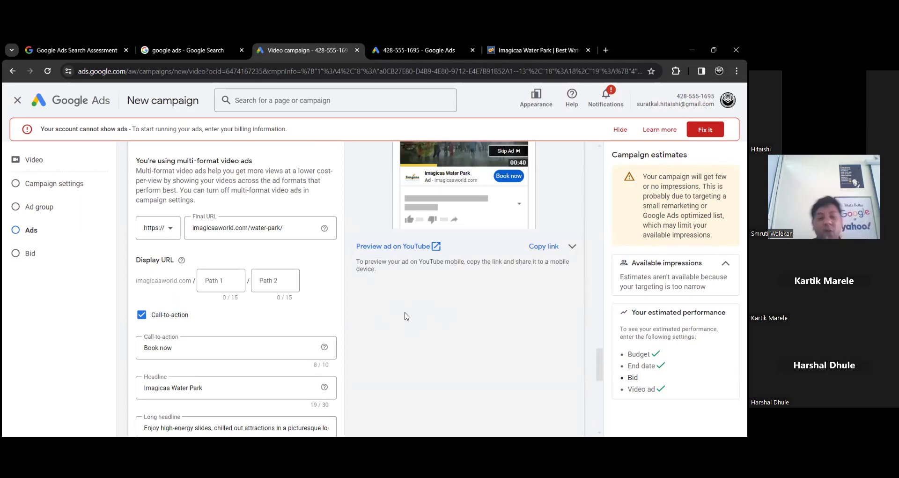
scroll(206, 335, "down", 2)
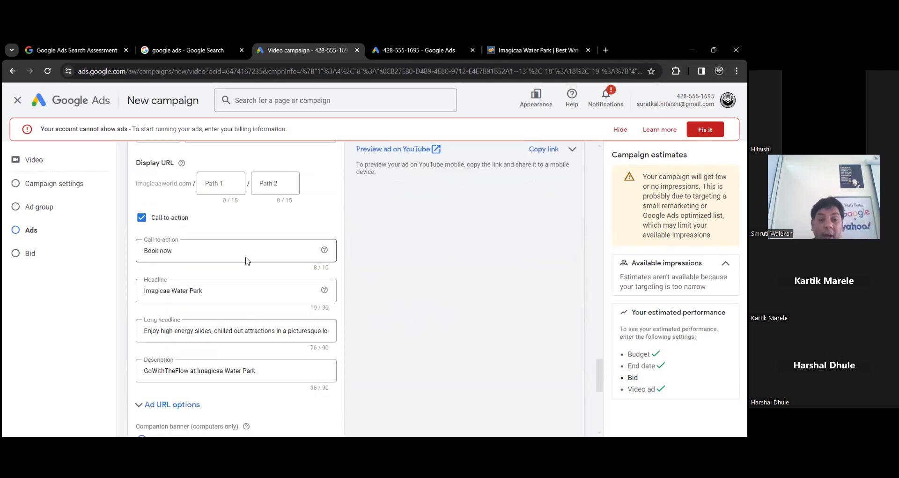
scroll(227, 248, "up", 5)
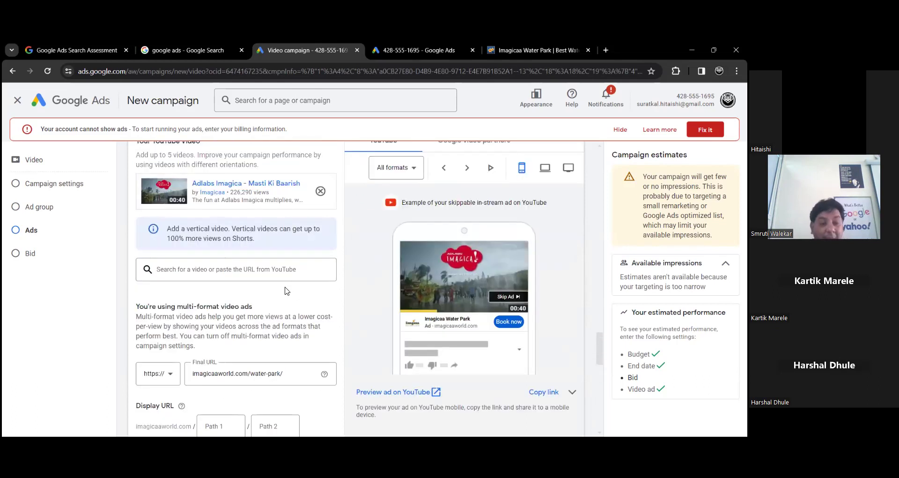
scroll(287, 291, "up", 2)
scroll(280, 317, "down", 3)
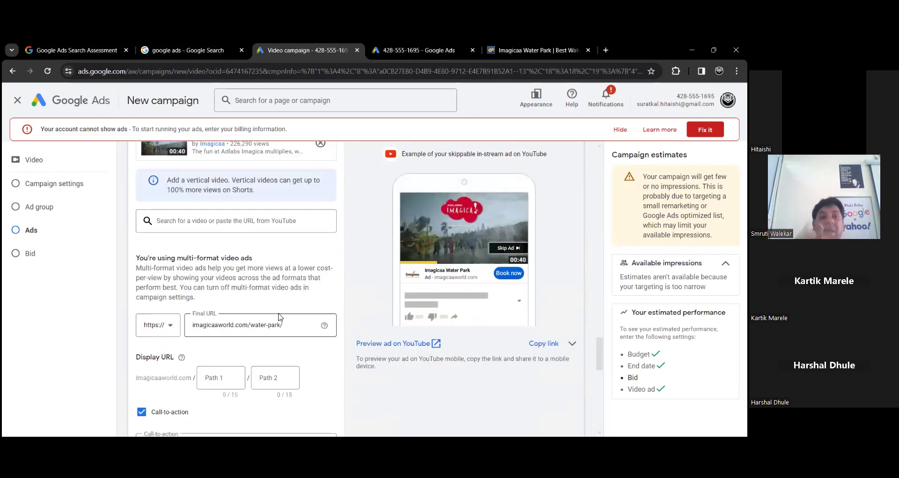
scroll(243, 322, "down", 6)
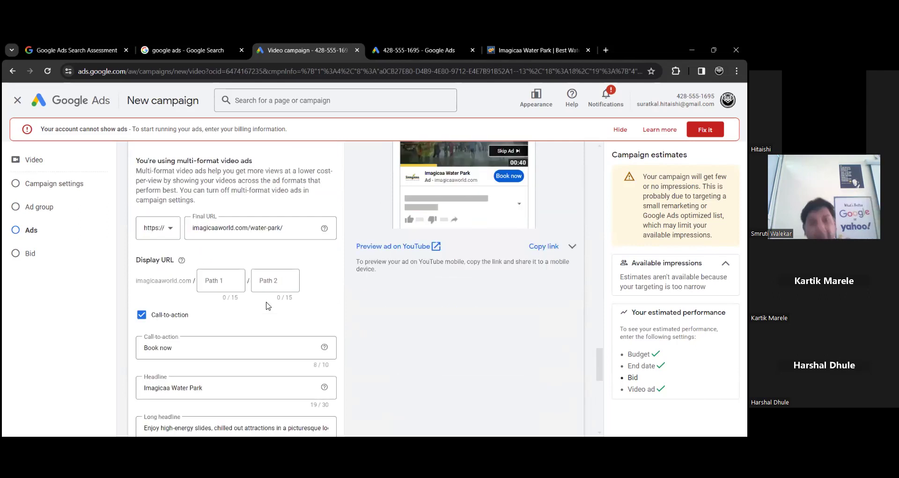
scroll(246, 320, "down", 5)
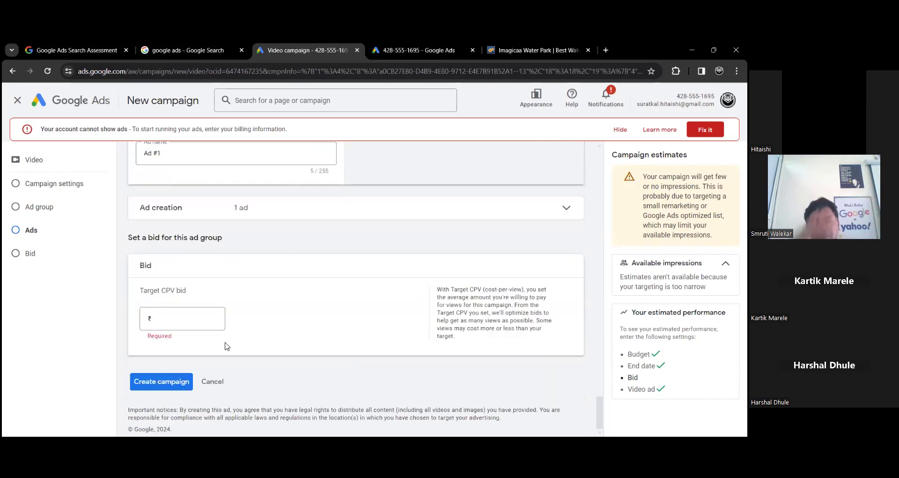
scroll(224, 296, "up", 8)
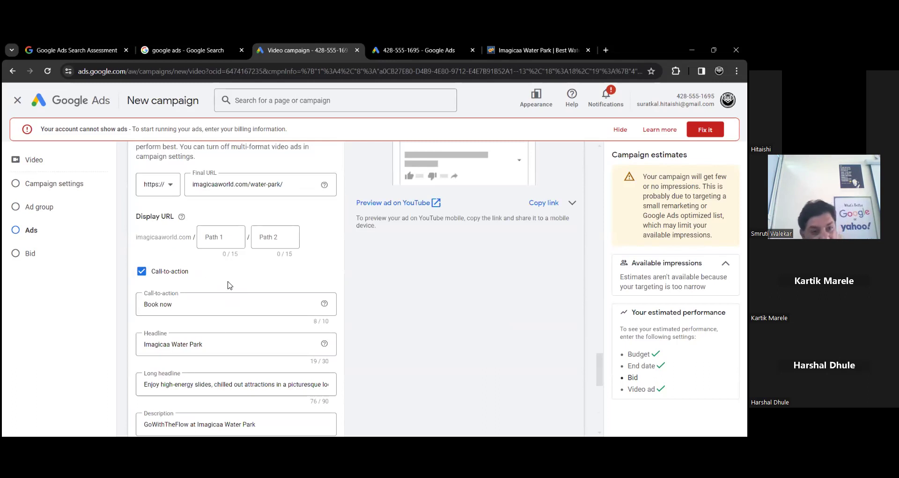
scroll(229, 285, "down", 8)
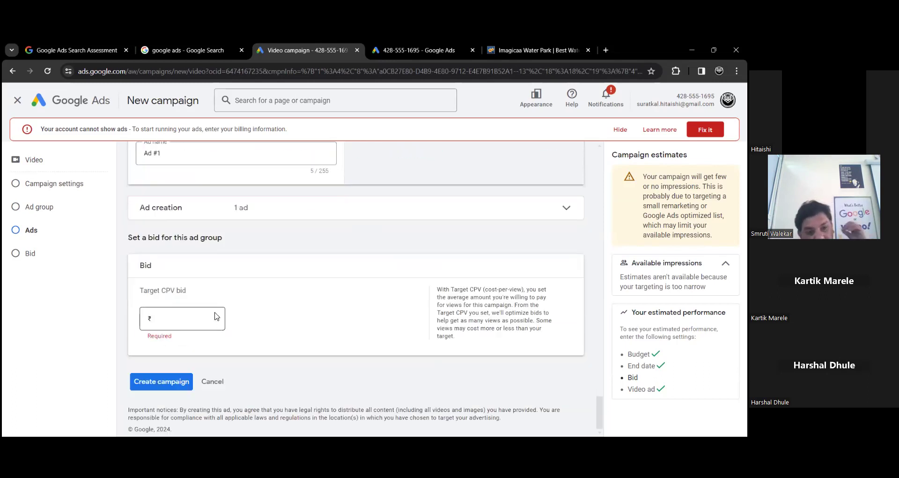
scroll(278, 314, "up", 10)
scroll(292, 254, "up", 7)
scroll(286, 309, "down", 10)
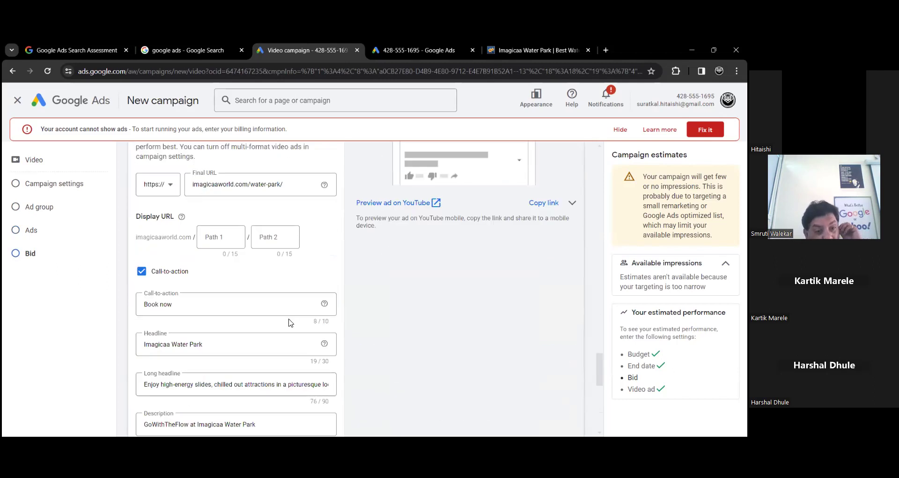
scroll(289, 322, "down", 8)
- Set the ad group's target CPV bid to ₹5.00
left_click(204, 312)
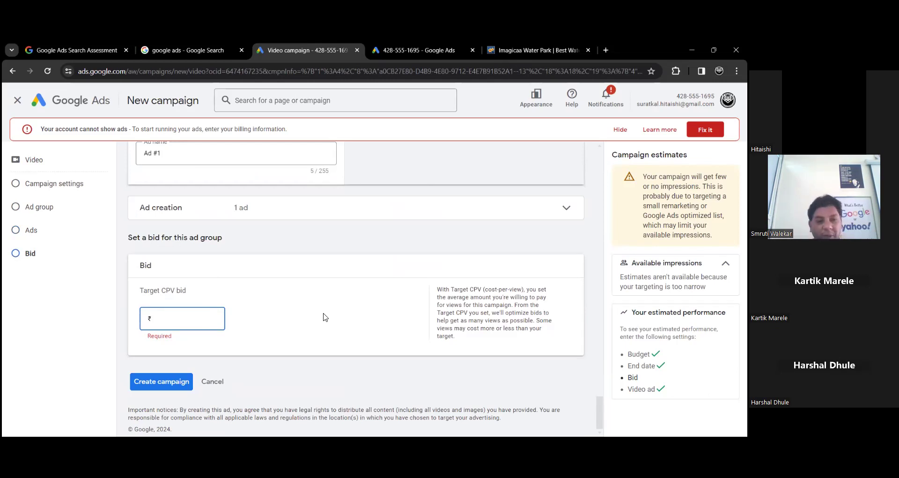
left_click(565, 208)
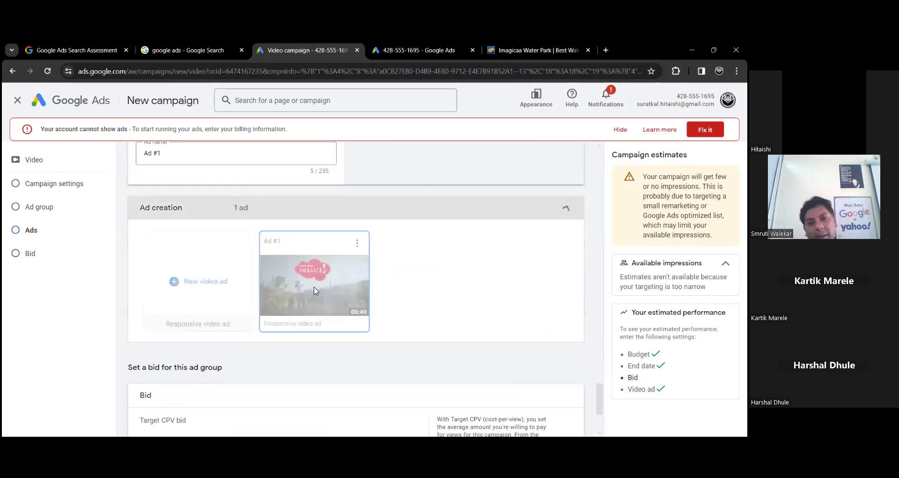
left_click(178, 318)
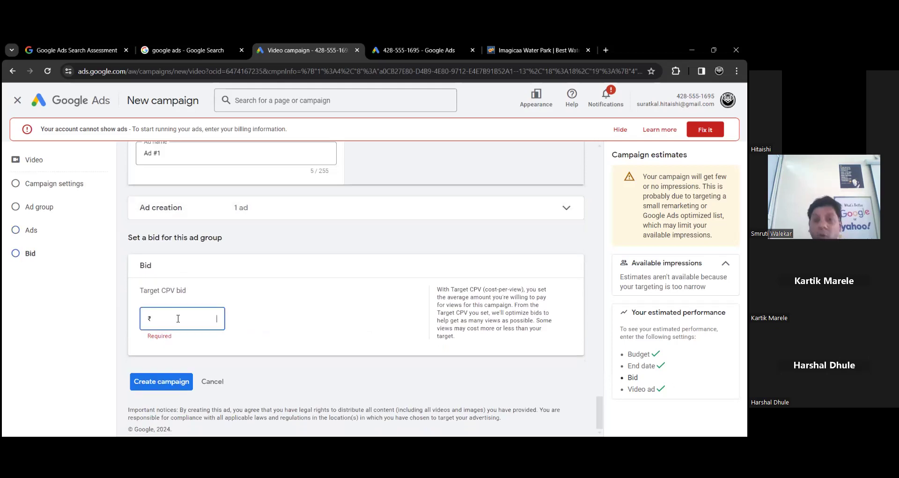
type("5")
left_click(302, 360)
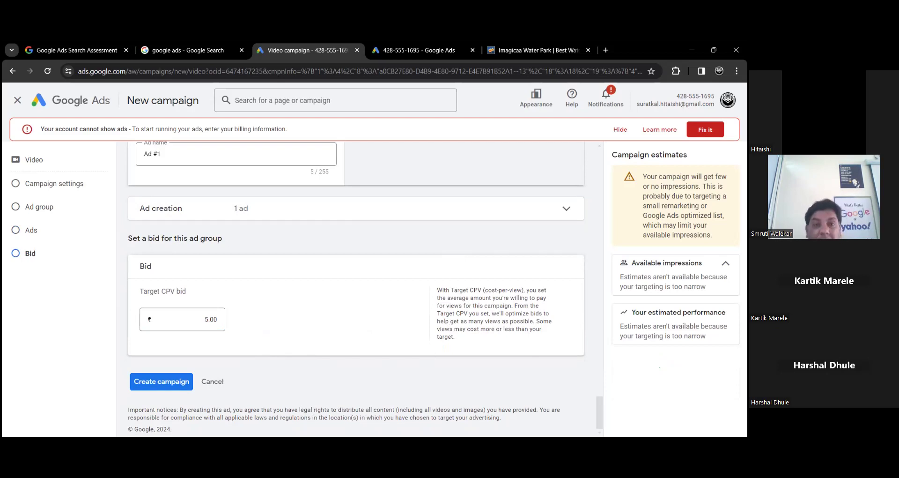
- Copy the words "Imagica Water Park" from the ad group name
scroll(345, 305, "up", 4)
scroll(345, 307, "up", 8)
scroll(234, 351, "down", 12)
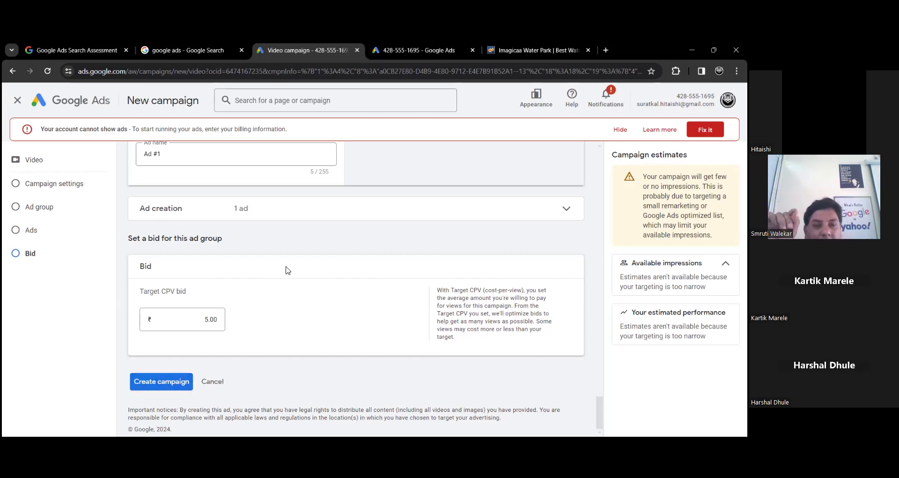
scroll(314, 280, "up", 2)
triple_click(257, 252)
scroll(213, 268, "up", 1)
scroll(214, 268, "up", 14)
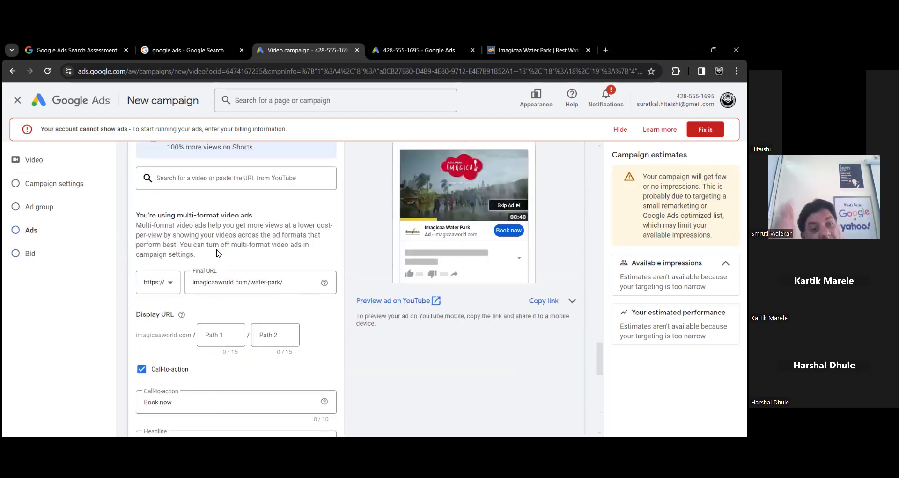
scroll(224, 282, "up", 5)
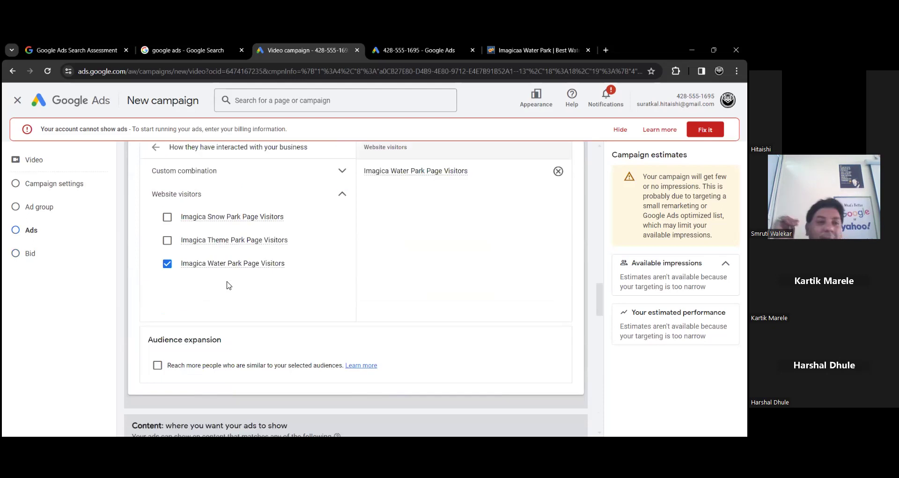
scroll(228, 285, "up", 5)
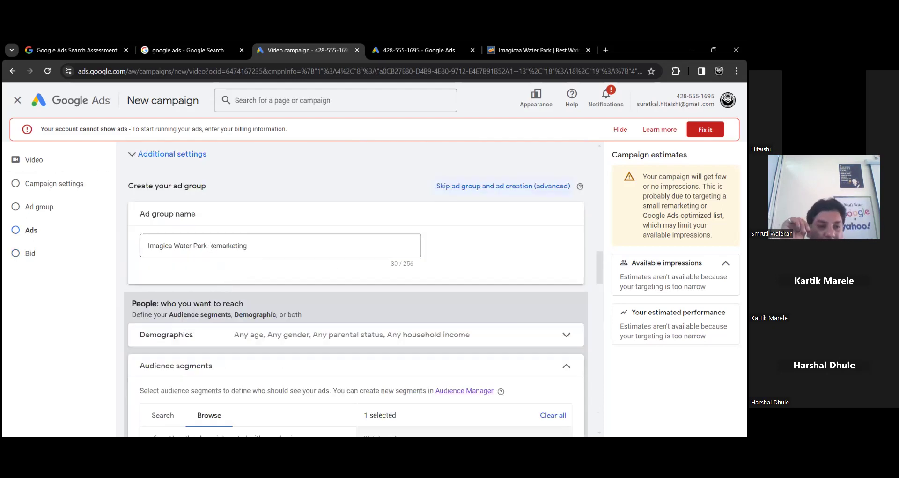
left_click_drag(208, 245, 106, 248)
right_click(153, 244)
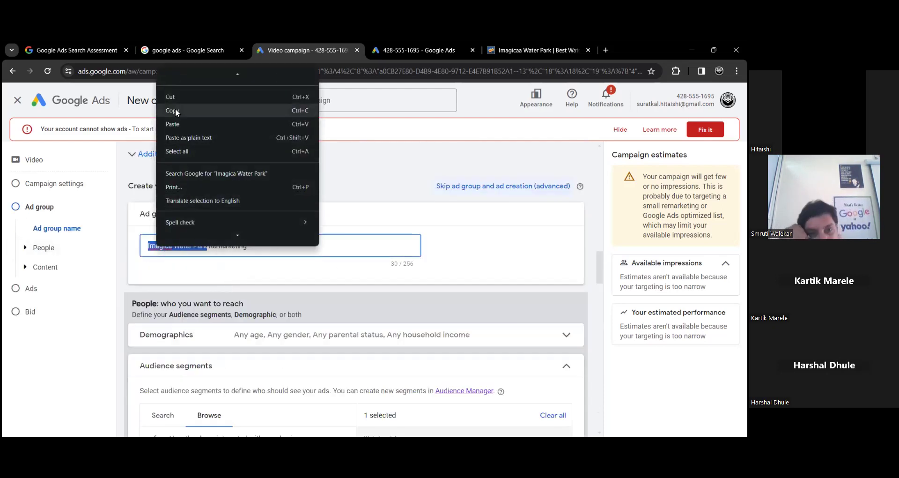
left_click(176, 110)
- Replace the ad name with the copied text, correct it to "Imagicaa Water Park", and create the campaign
scroll(289, 352, "down", 2)
scroll(289, 352, "down", 20)
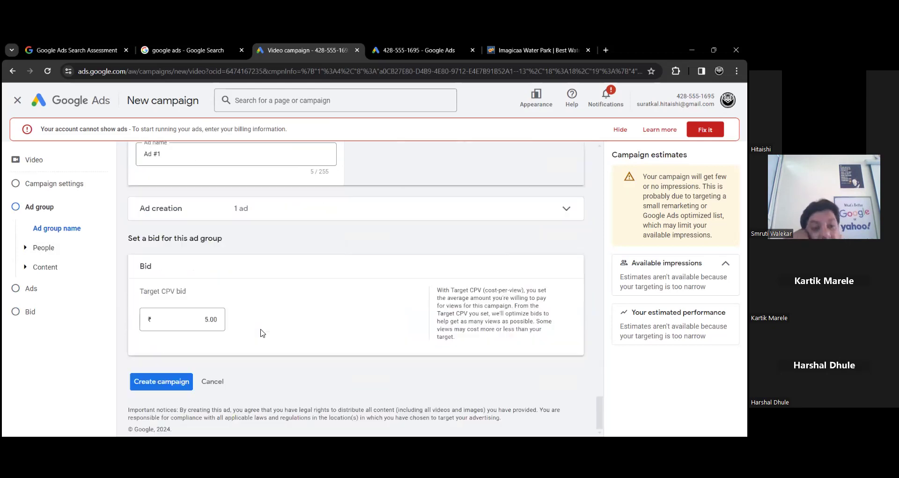
scroll(186, 281, "up", 2)
left_click_drag(175, 251, 81, 244)
key("ctrl+v")
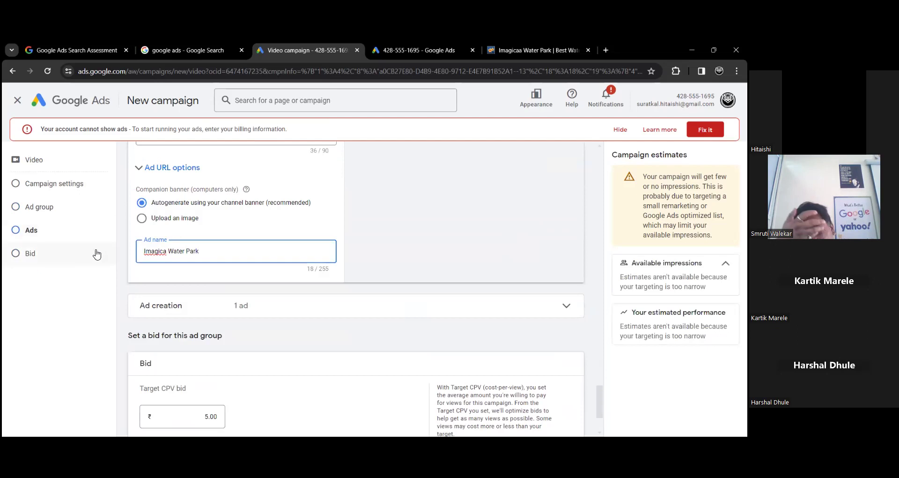
left_click(166, 251)
type("a")
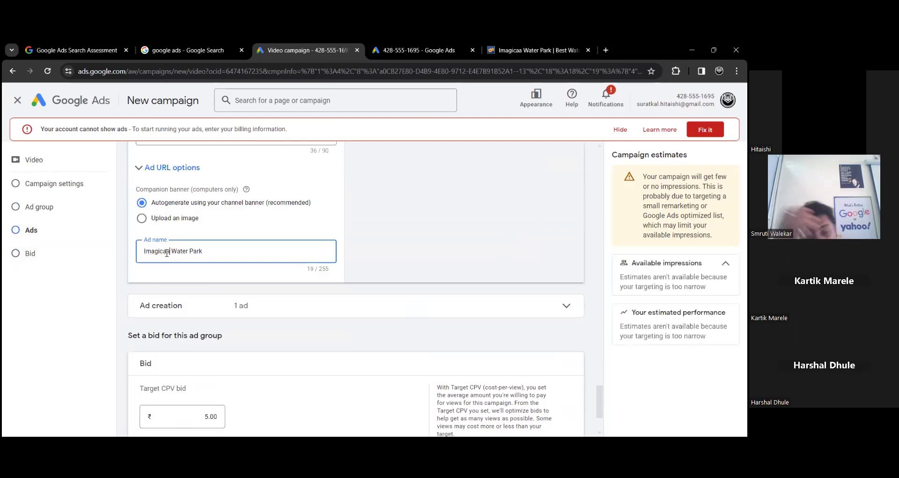
scroll(183, 281, "down", 2)
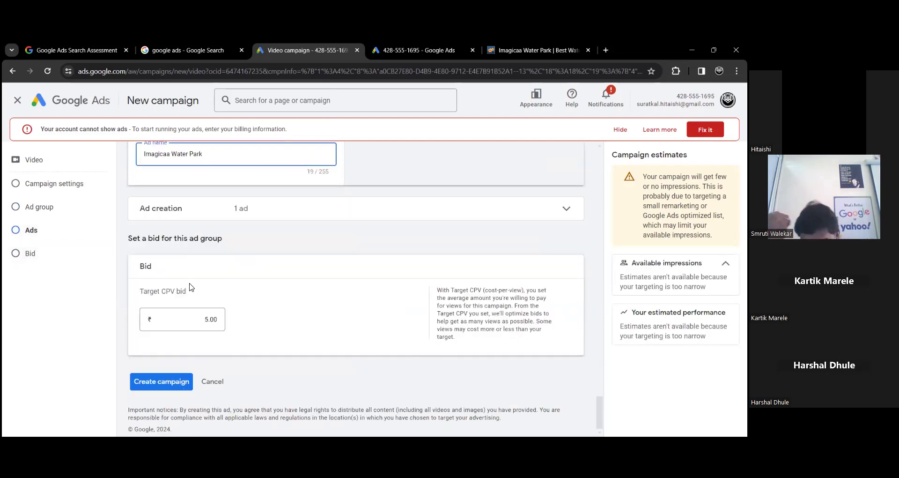
left_click(169, 390)
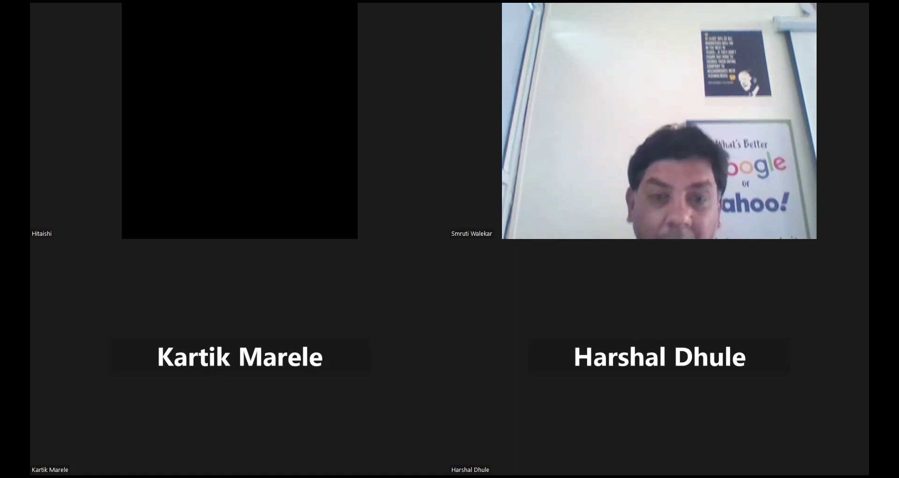
- Switch to Excel by launching it from the desktop and create a blank workbook
key("alt+Tab")
key("alt+Tab")
key("alt+Tab")
key("alt+Tab")
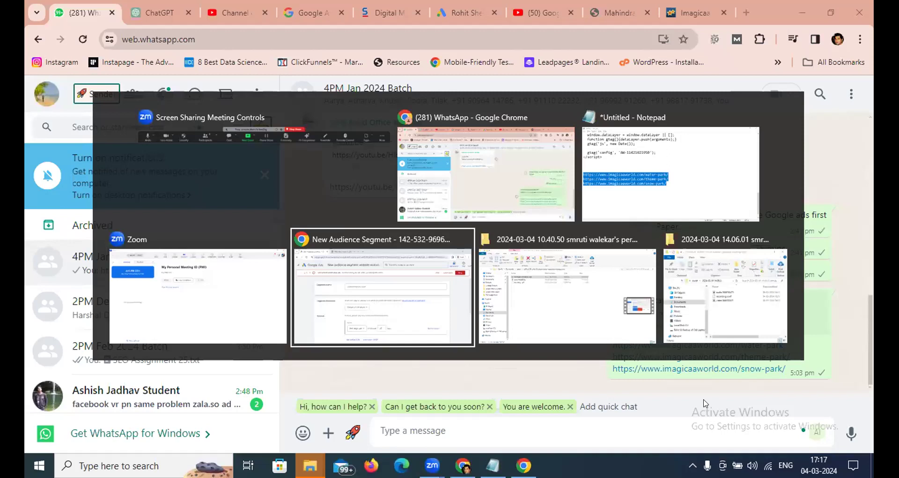
key("super")
type("a")
key("BackSpace")
type("no")
key("BackSpace")
key("BackSpace")
type("exc")
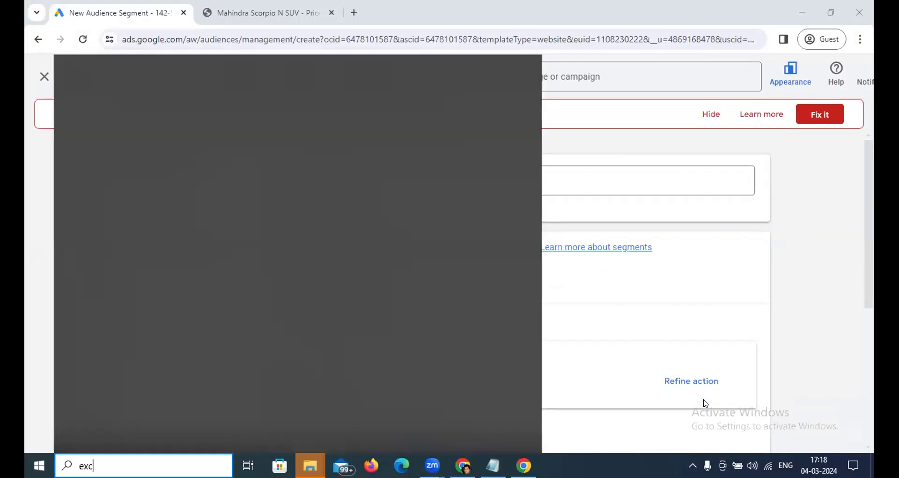
type("el")
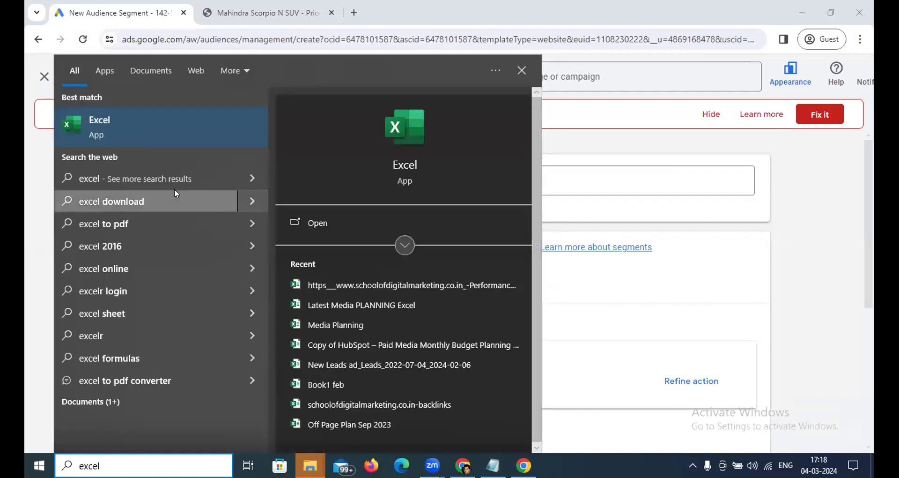
left_click(156, 121)
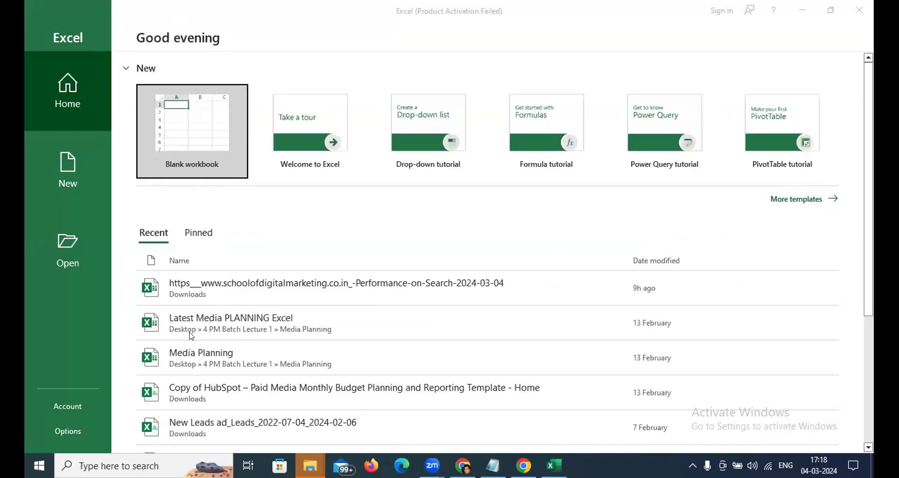
left_click(194, 143)
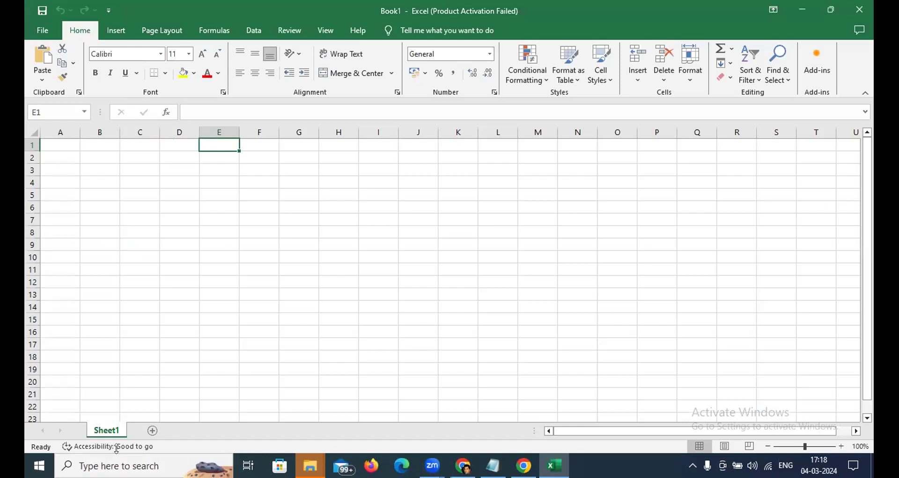
- Select cell C3, dismiss the Office activation wizard, and enlarge the worksheet view to 150%
left_click(147, 167)
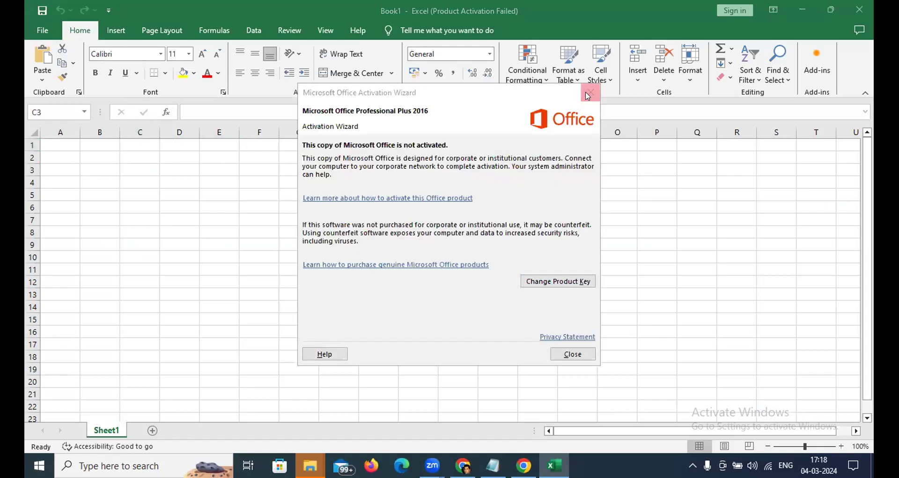
left_click(591, 92)
left_click(843, 446)
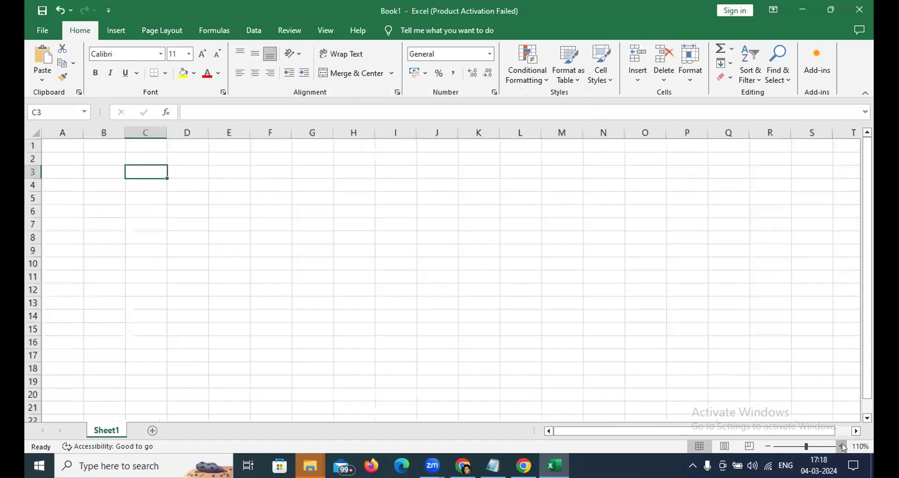
left_click(842, 446)
left_click(843, 446)
left_click(843, 446)
left_click(843, 446)
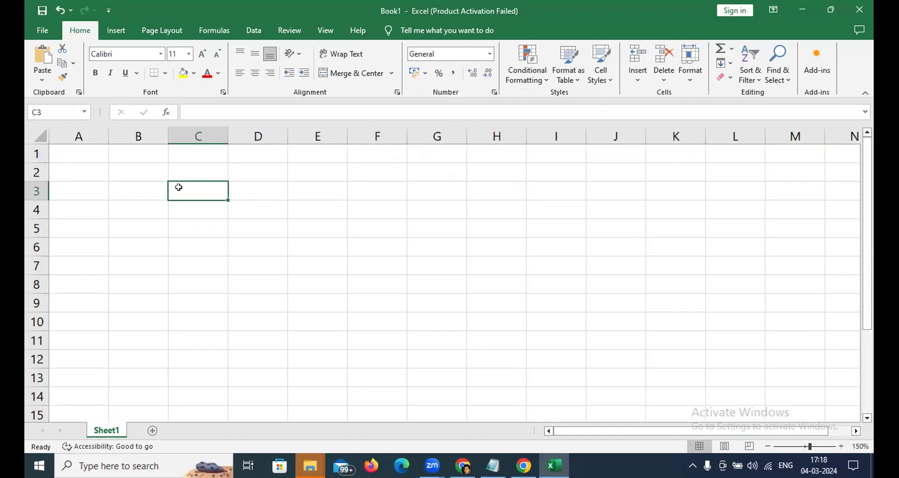
- Enter the column headers "clicks", "avg cpc", "cost", "leads" and "conversions" in cells B3 through F3
key("Left")
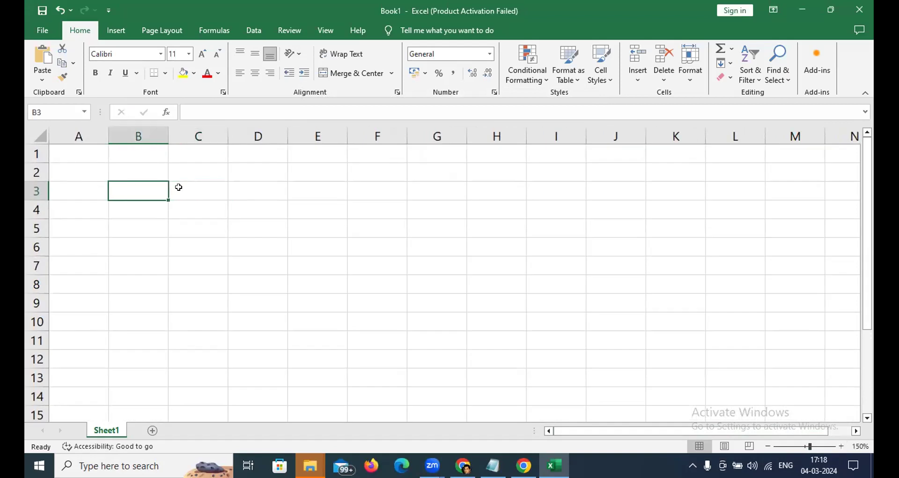
type("clicks")
key("Tab")
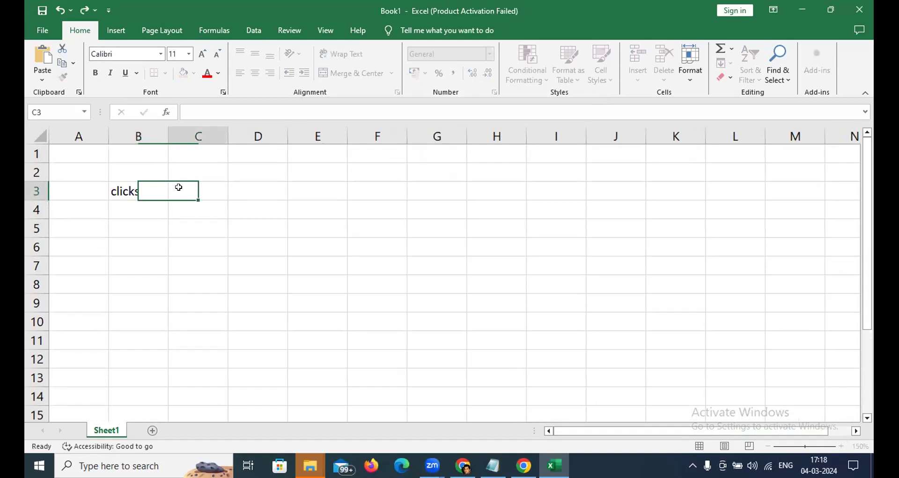
type("avg cpc")
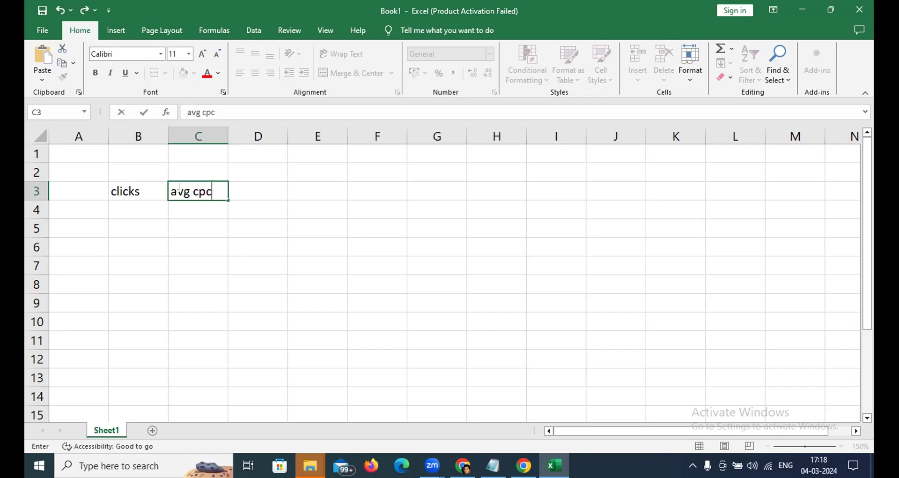
key("Tab")
type("cost")
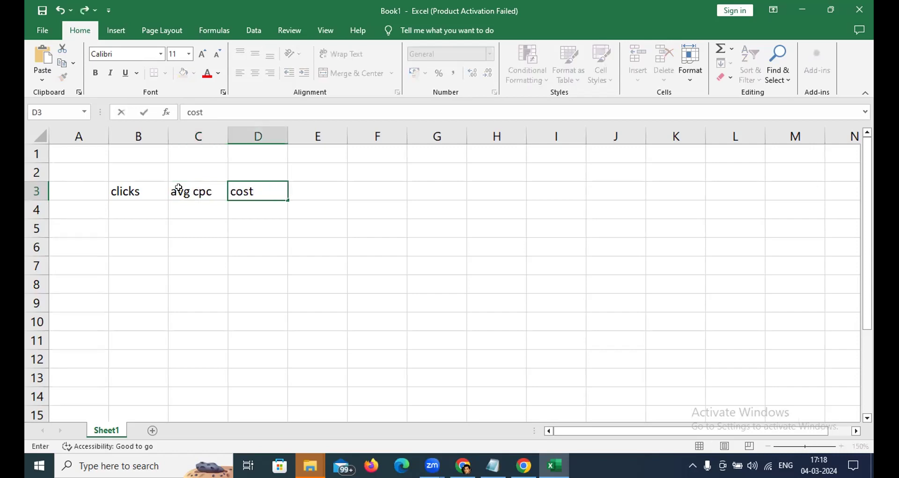
key("Tab")
type("leads")
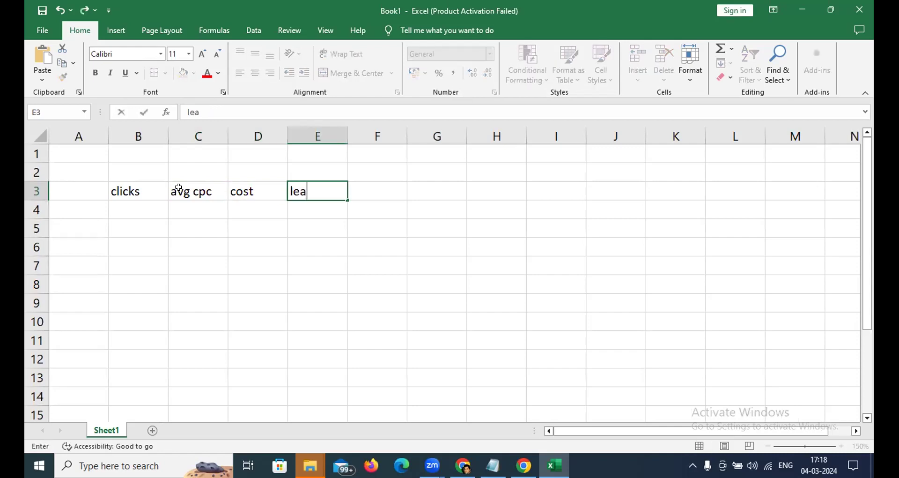
key("Tab")
type("conversions")
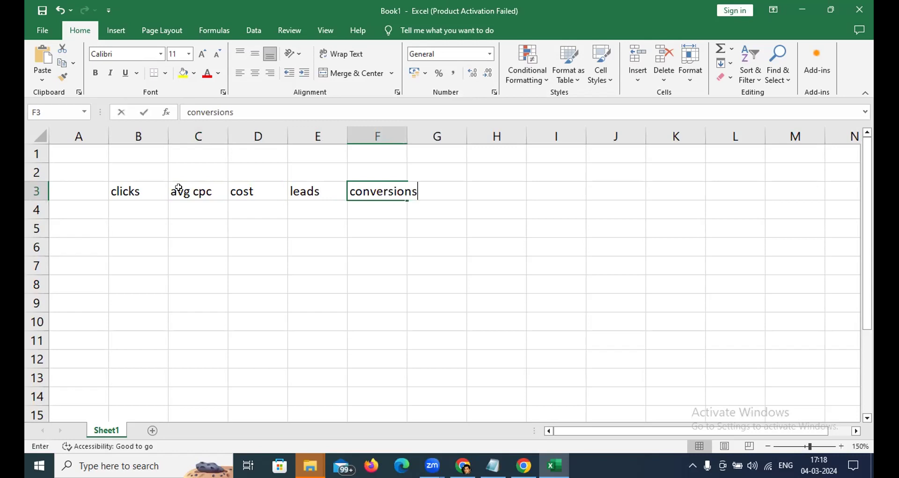
key("Return")
key("Return")
- Enter the period "1 mar - 31th mar" in cell A4 and fit column A's width to it
key("Up")
key("Up")
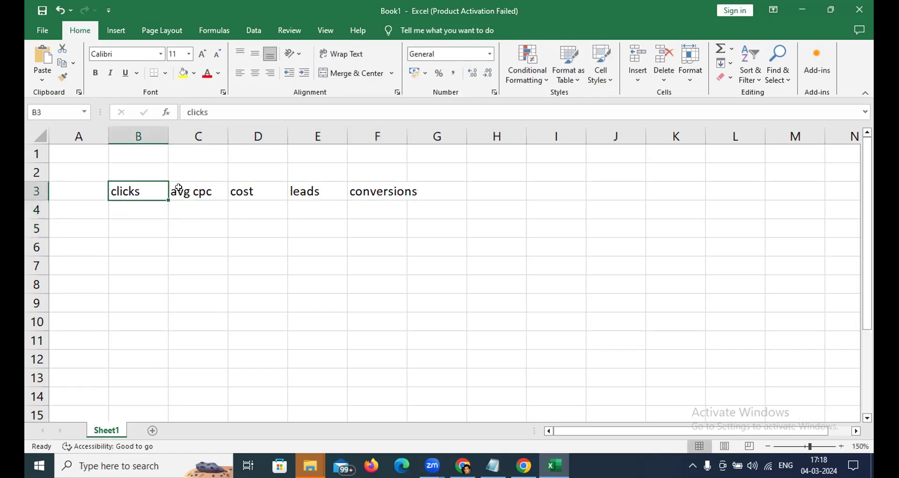
key("Left")
key("Down")
type("1 mar - 31")
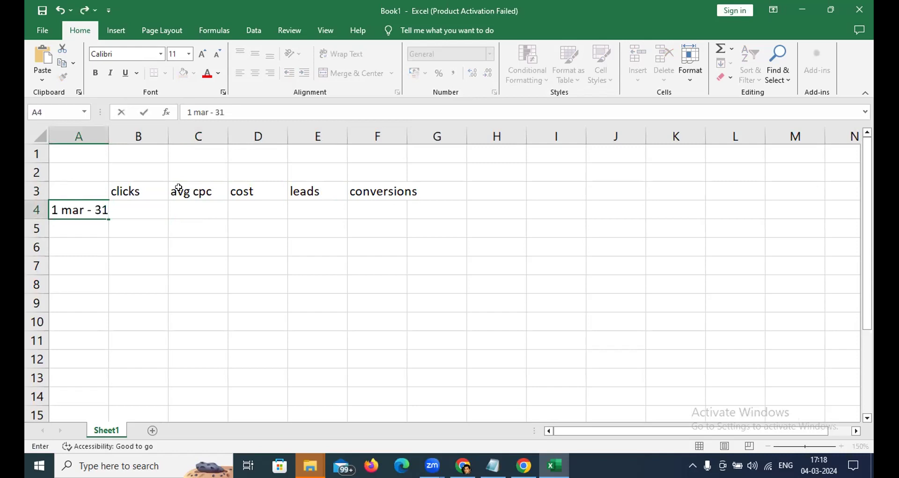
type("th mar")
key("Return")
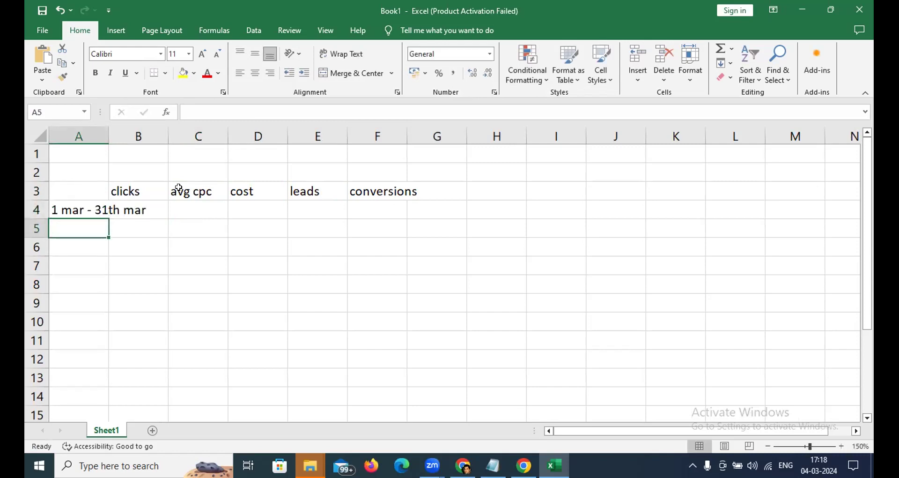
double_click(108, 135)
- Enter 56.5 as the average CPC in cell C4 of the March row
left_click(180, 207)
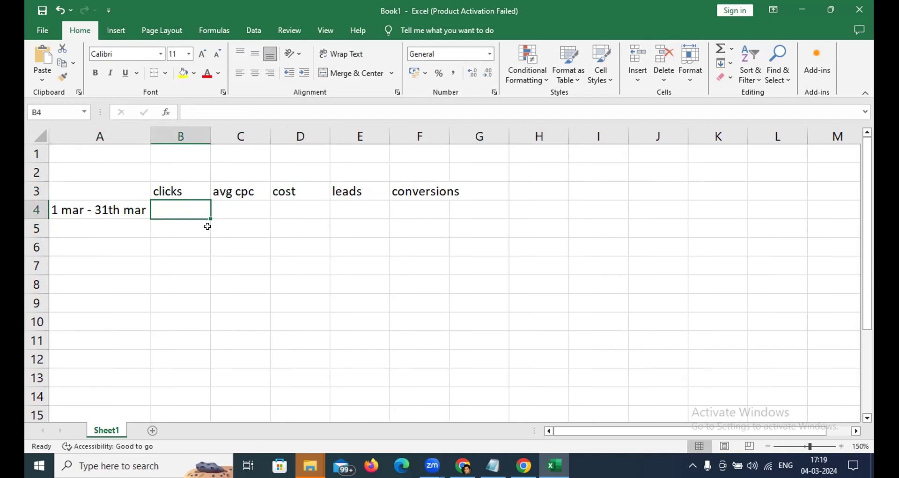
key("Tab")
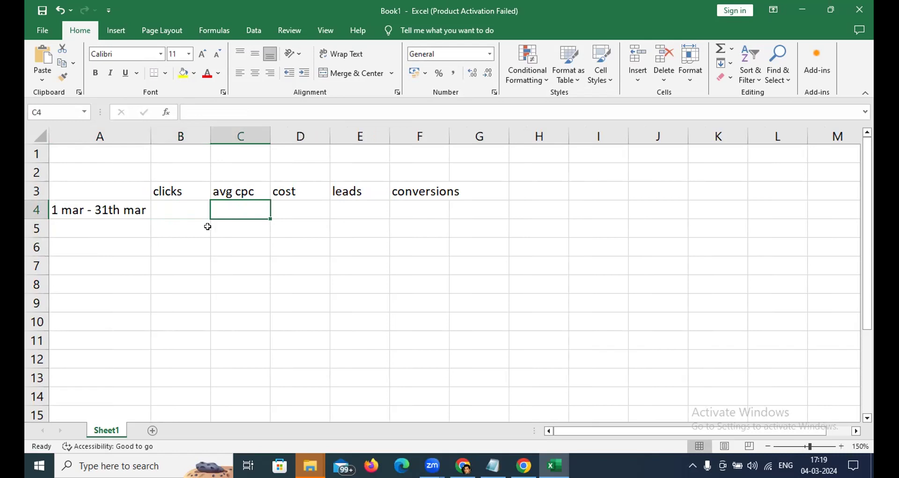
type("56.50")
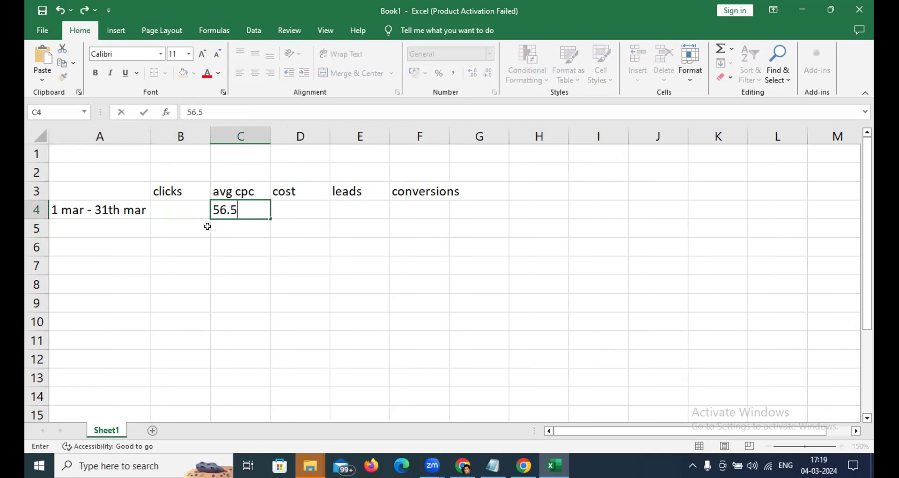
key("Up")
- Enter the title "Search Ads" in cell C1 and fit column C's width to its contents
key("Up")
key("Up")
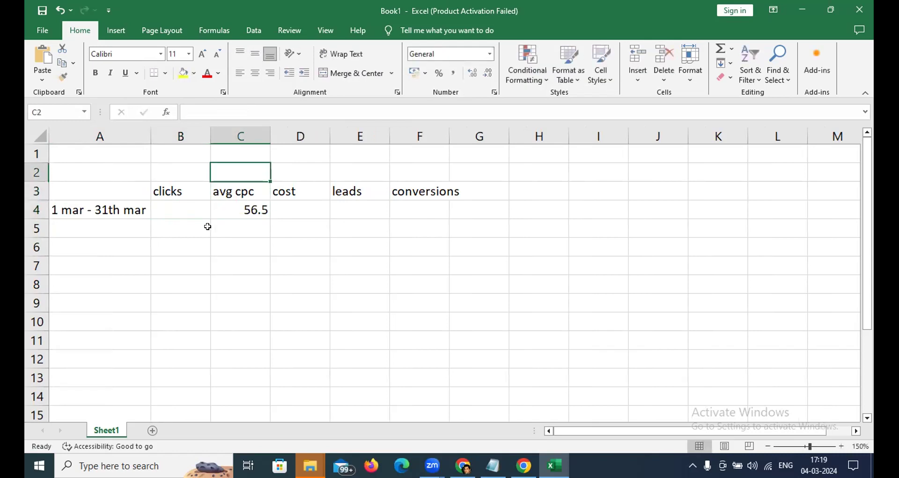
type("Search Ads")
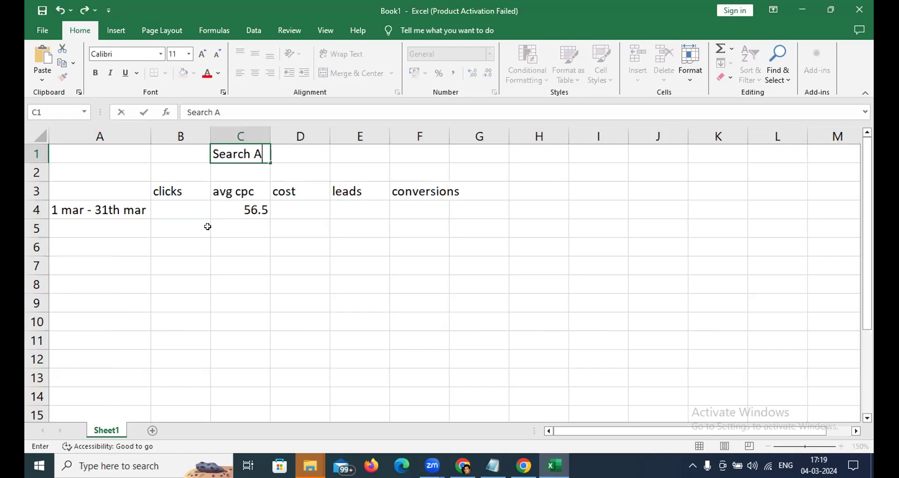
key("Return")
key("Down")
key("Down")
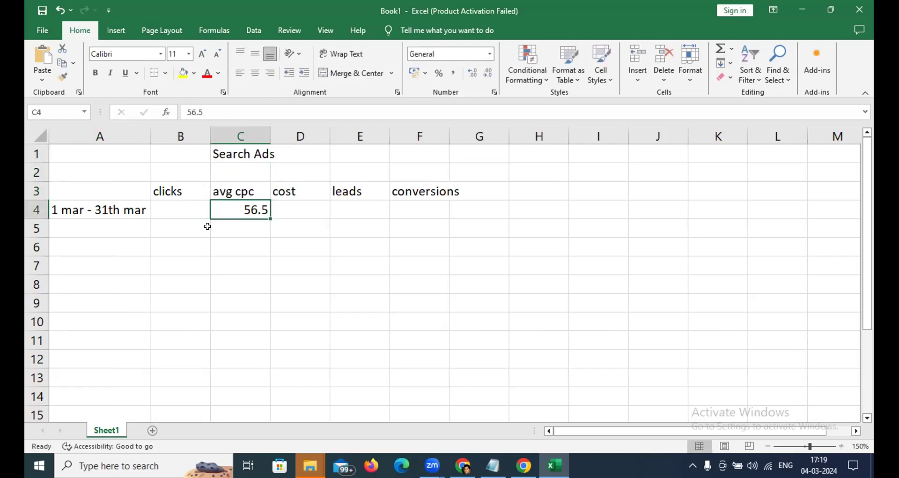
double_click(270, 134)
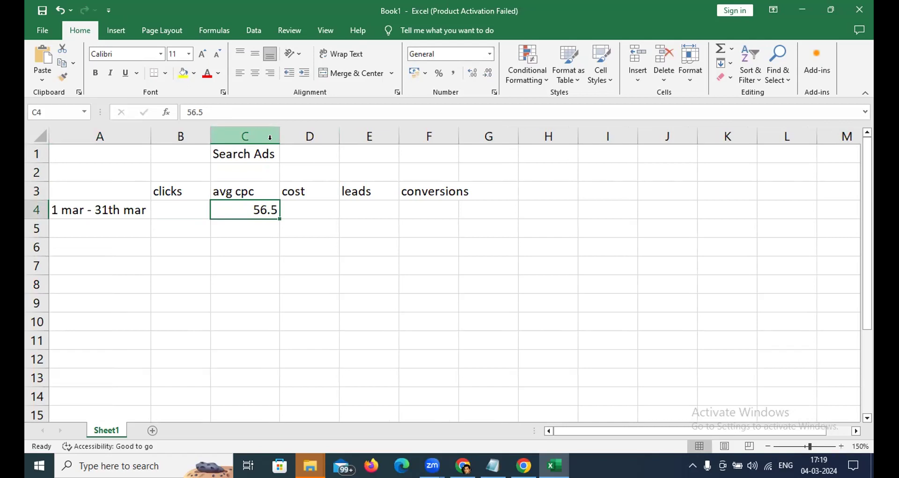
- Enter 425 as the number of clicks in cell B4
key("Left")
key("Right")
key("Left")
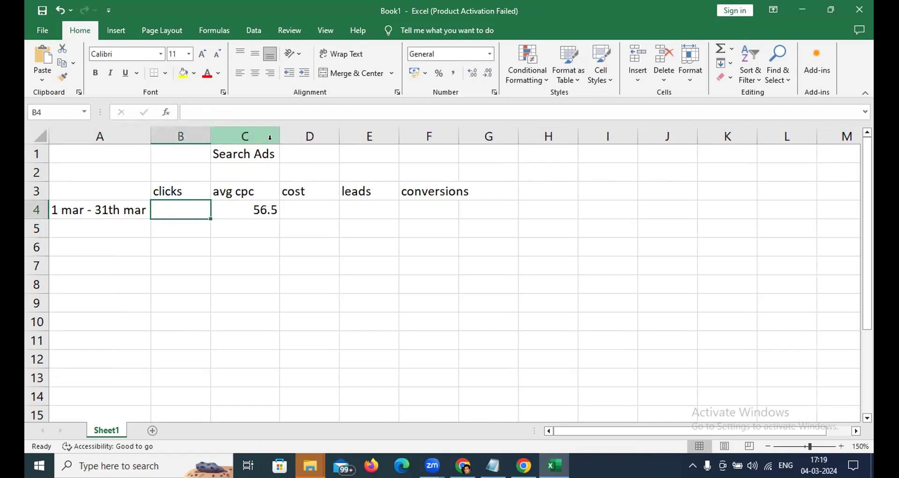
type("425")
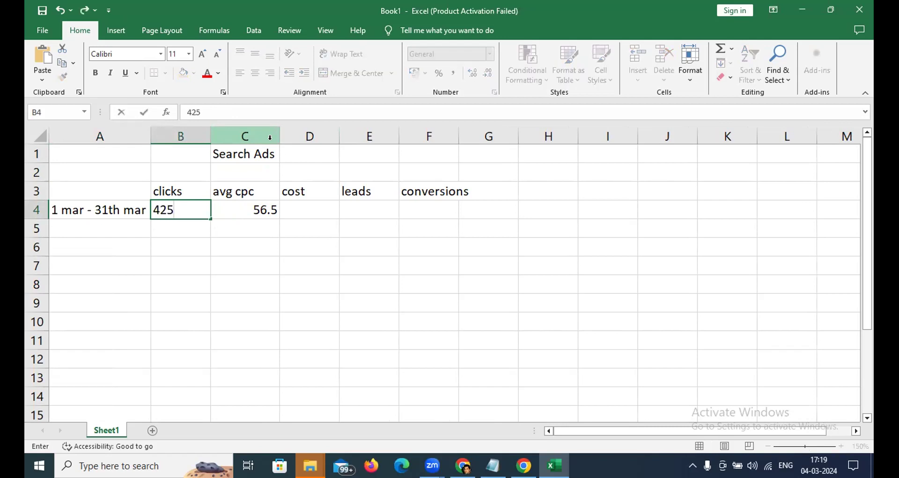
key("Right")
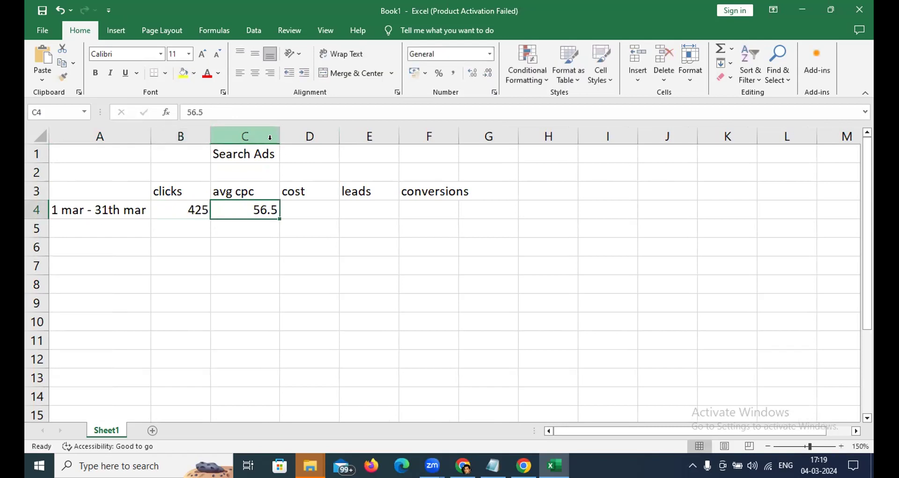
- Calculate the cost in cell D4 by multiplying clicks by average CPC with the formula =(B4*C4)
key("Right")
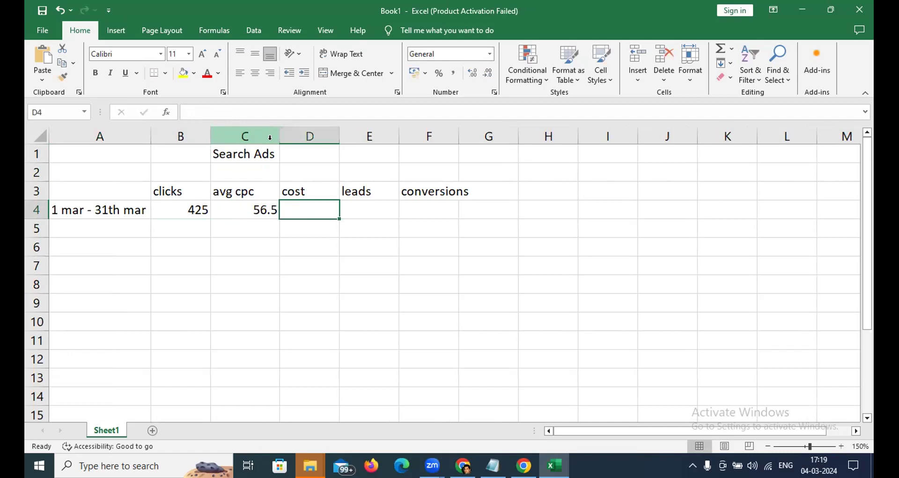
type("=(")
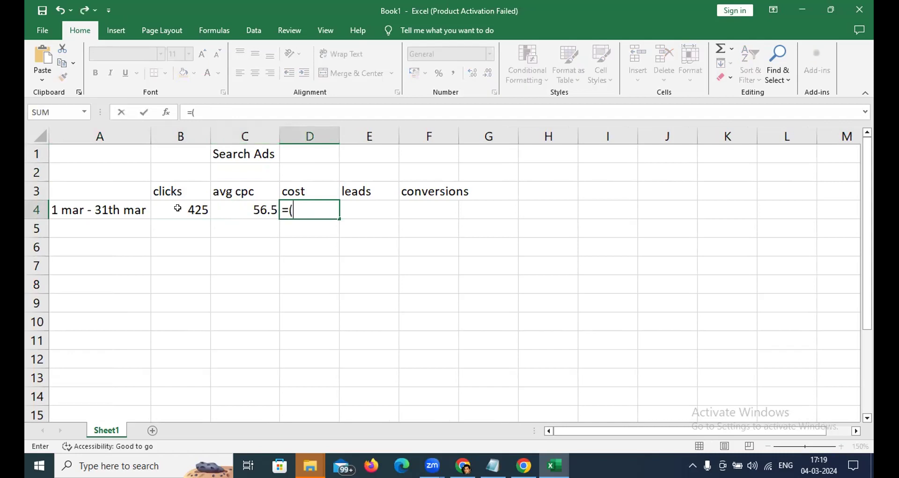
left_click(178, 208)
type("*")
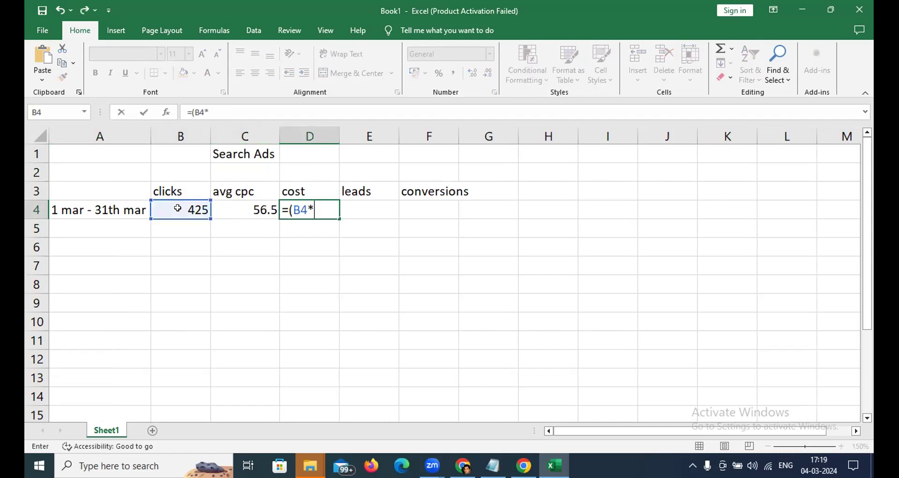
left_click(241, 203)
type(")")
key("Return")
- Make the column headers in cells B3 through F3 bold
key("Up")
key("Up")
key("shift+Left")
key("Left")
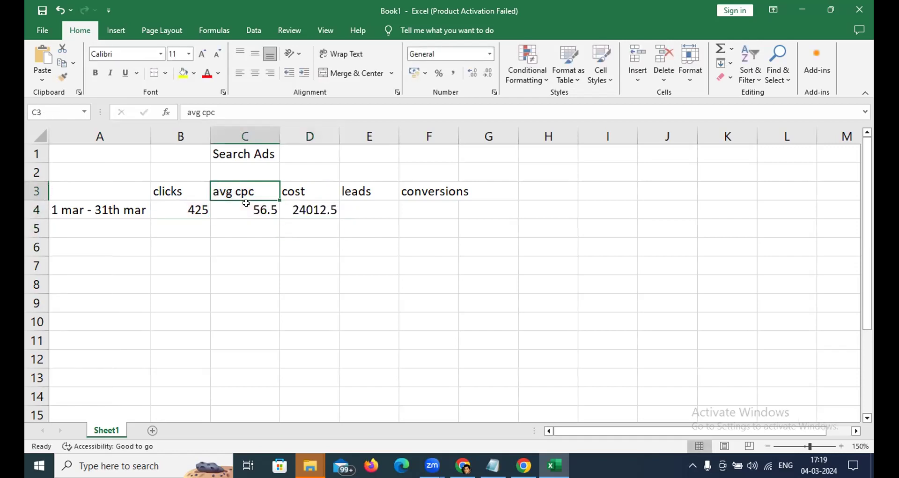
key("Left")
key("shift+Right")
key("shift+Right")
key("shift+Right")
key("shift+Right")
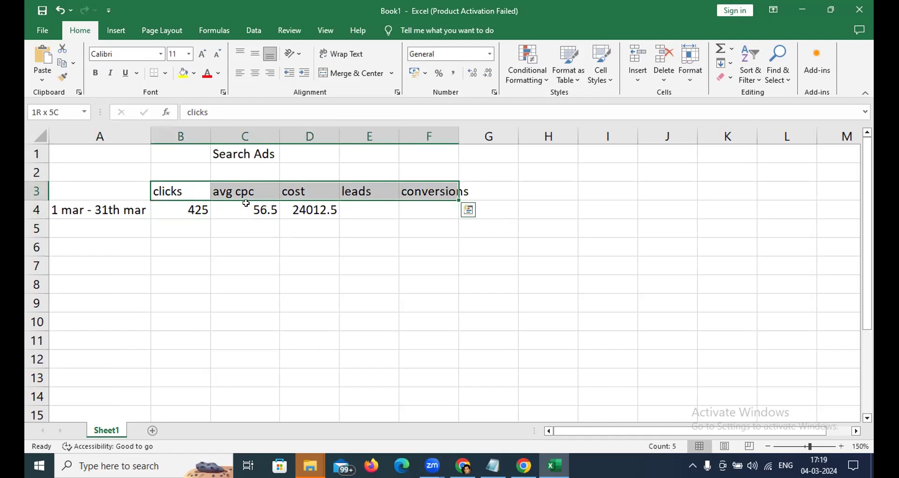
key("ctrl+b")
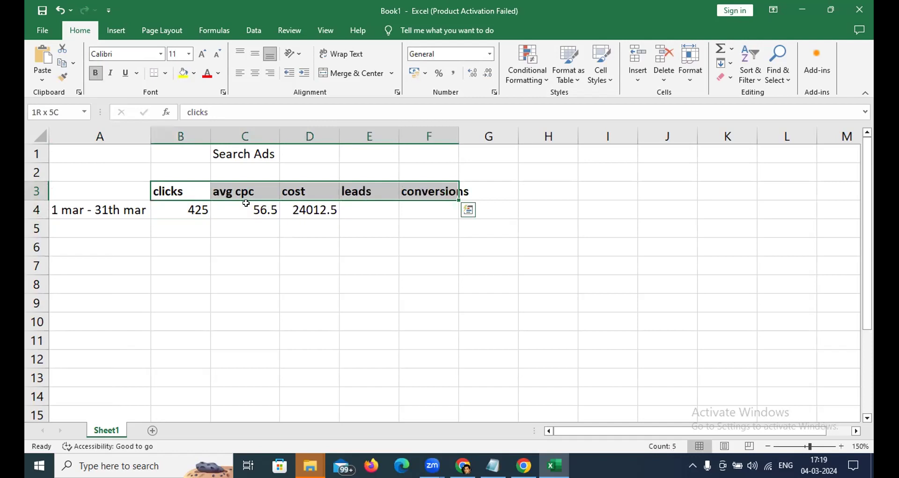
- Fit the conversions column F to its header and widen the leads column E
double_click(458, 136)
double_click(398, 136)
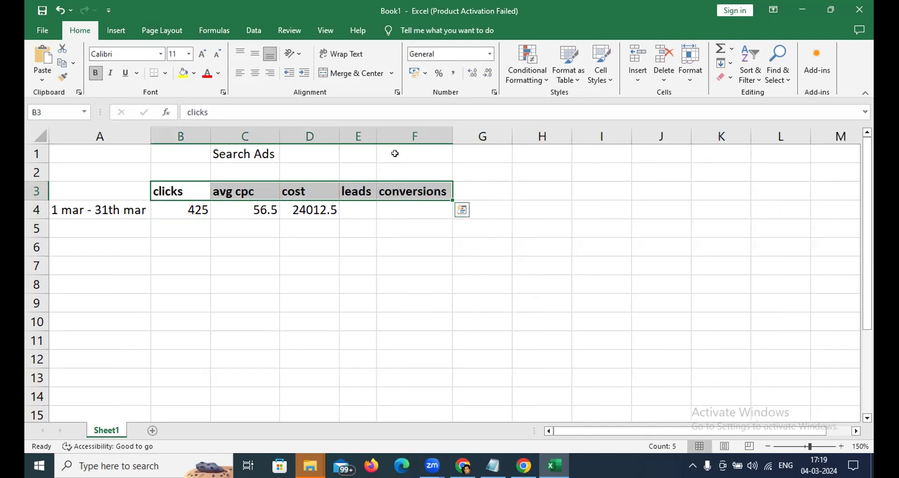
left_click_drag(376, 136, 412, 135)
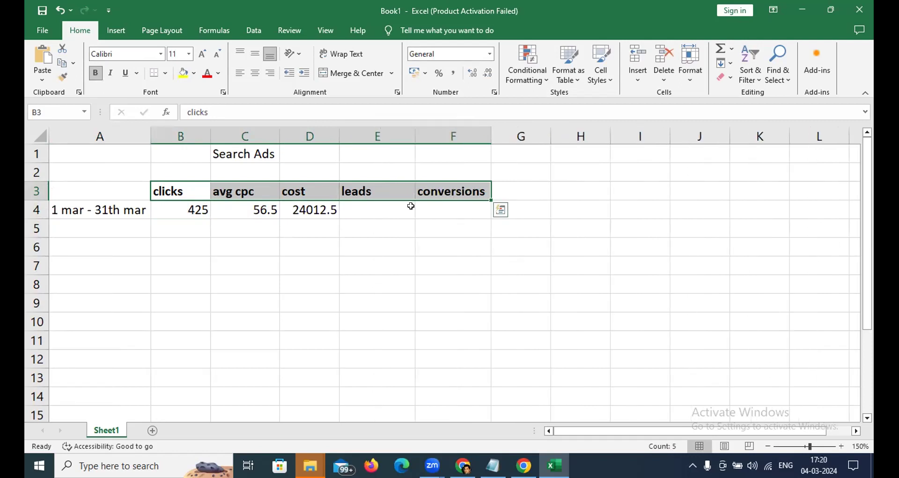
- Enter 48 as the number of leads in cell E4
left_click(390, 209)
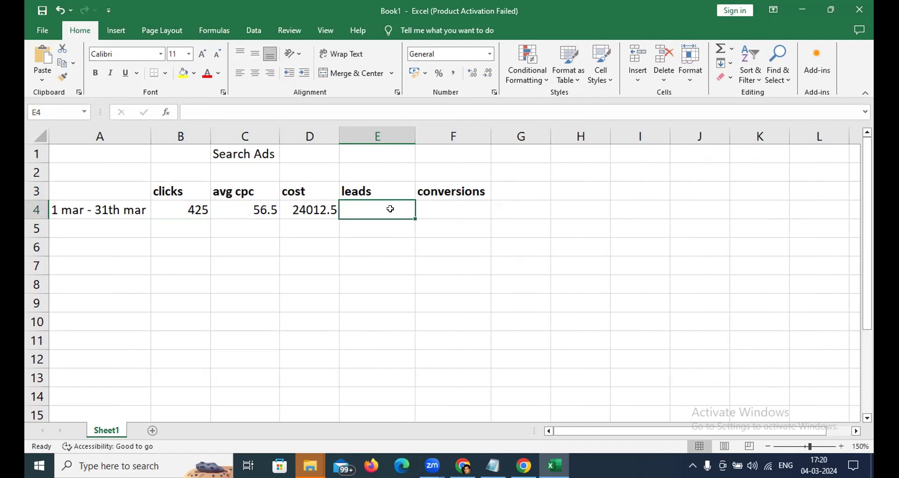
type("48")
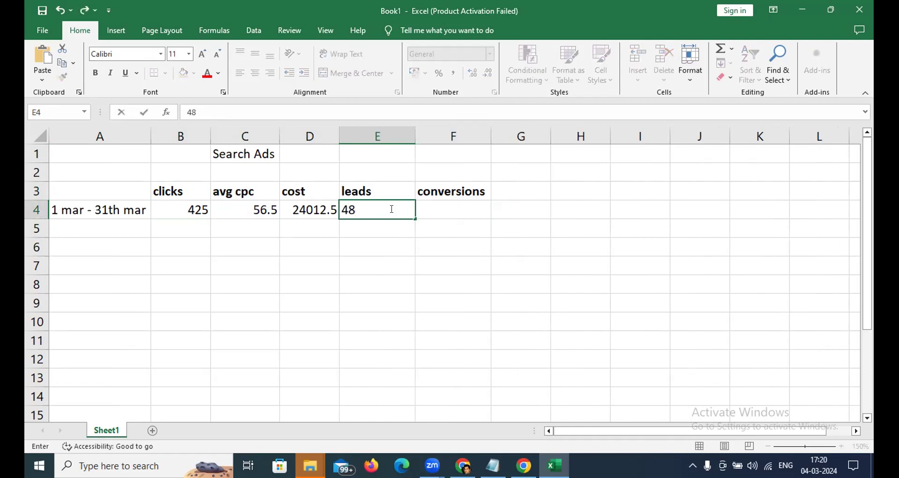
key("Right")
- Move the "conversions" header from cell F3 to cell G3
key("Up")
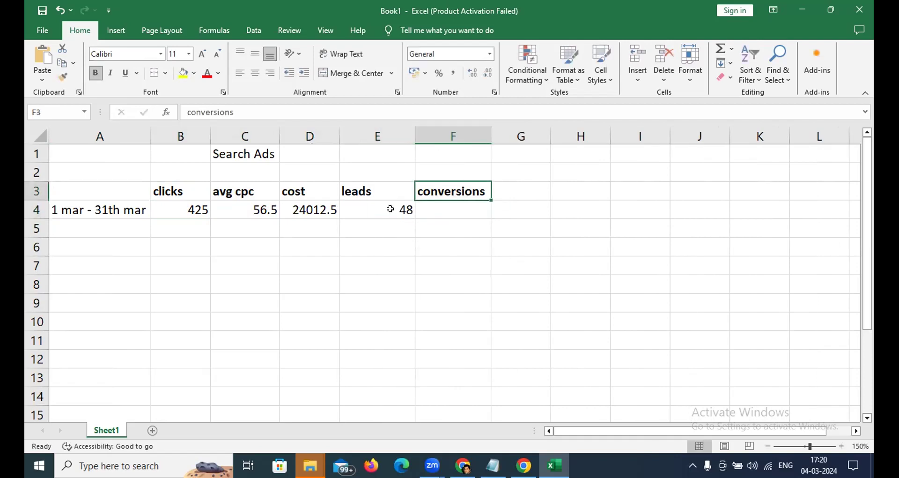
key("ctrl+x")
key("Right")
key("Return")
- Enter the header "cost per lead" in cell F3 and fit column F's width to it
key("Left")
type("c")
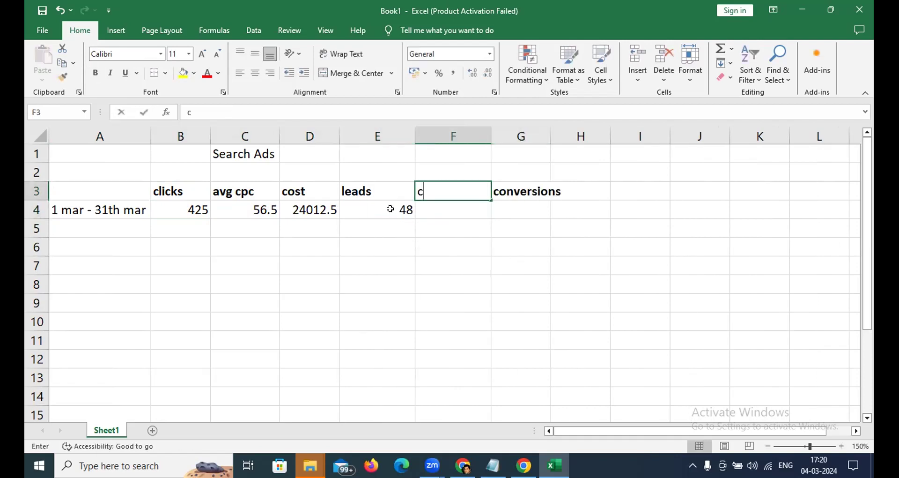
type("ost per lead")
key("Return")
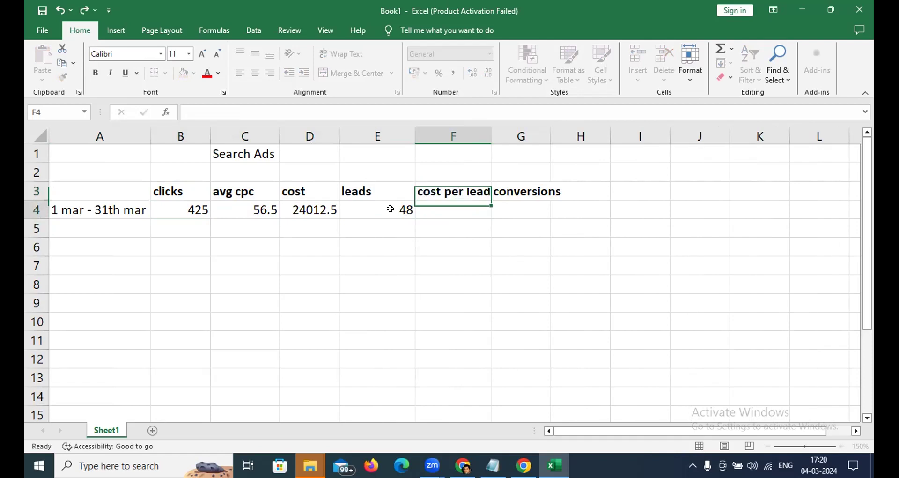
double_click(490, 134)
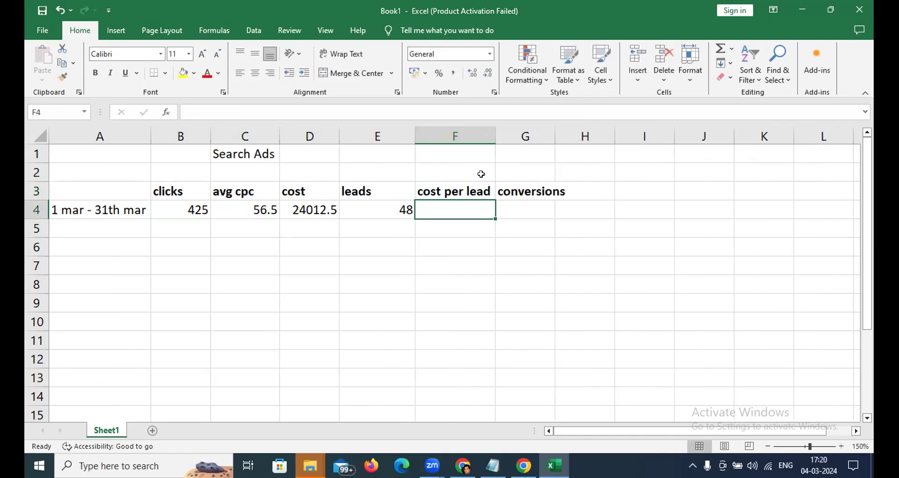
- Calculate the cost per lead in cell F4 with the formula =(D4/E4)
type("=(")
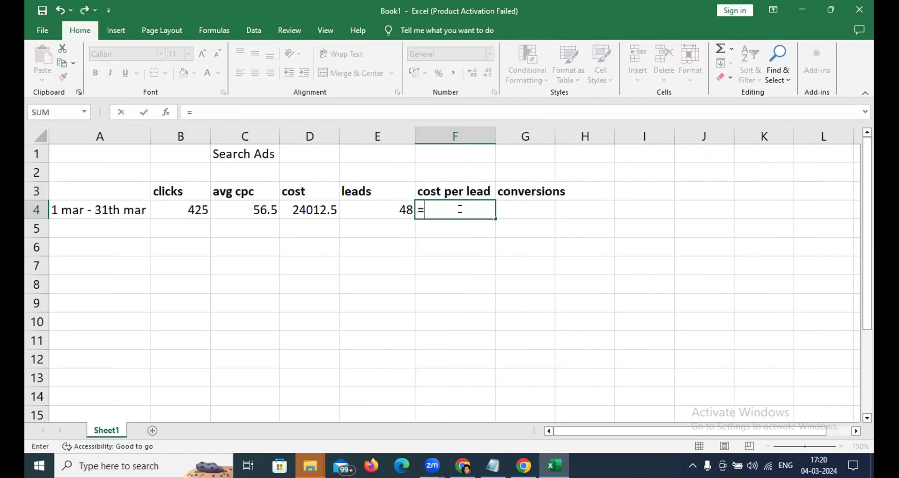
left_click(311, 209)
type("/")
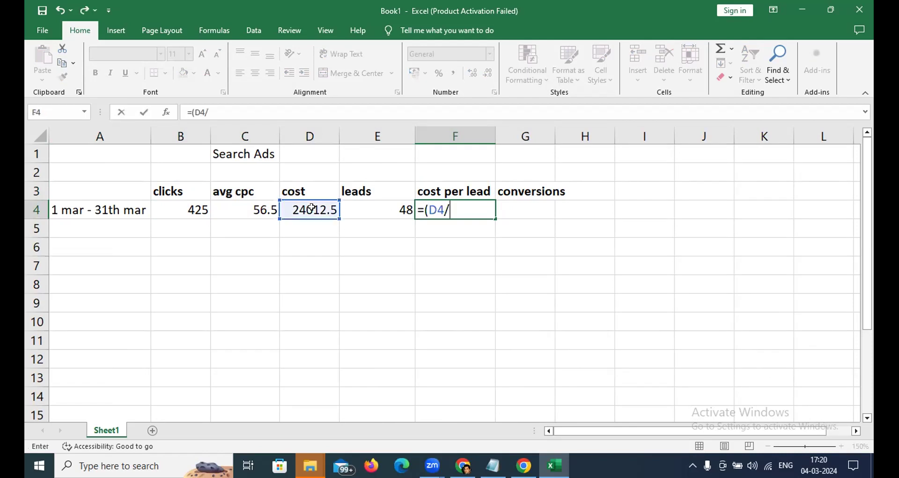
left_click(368, 206)
type(")")
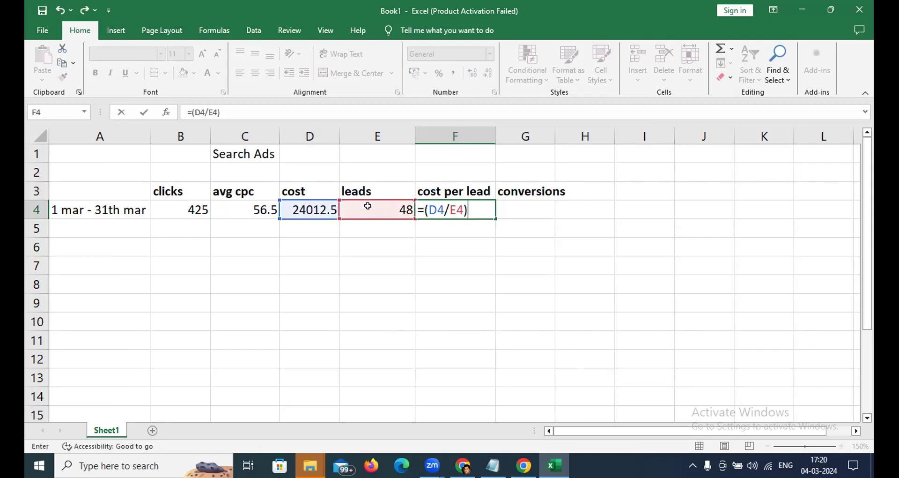
key("Return")
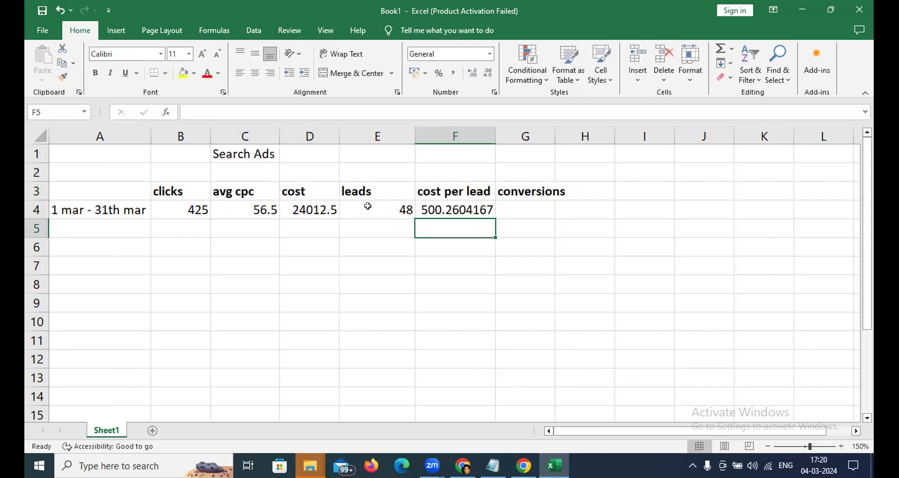
- Format the cost per lead column F as Number with two decimals and fit column G's width to the conversions header
left_click(441, 136)
right_click(440, 137)
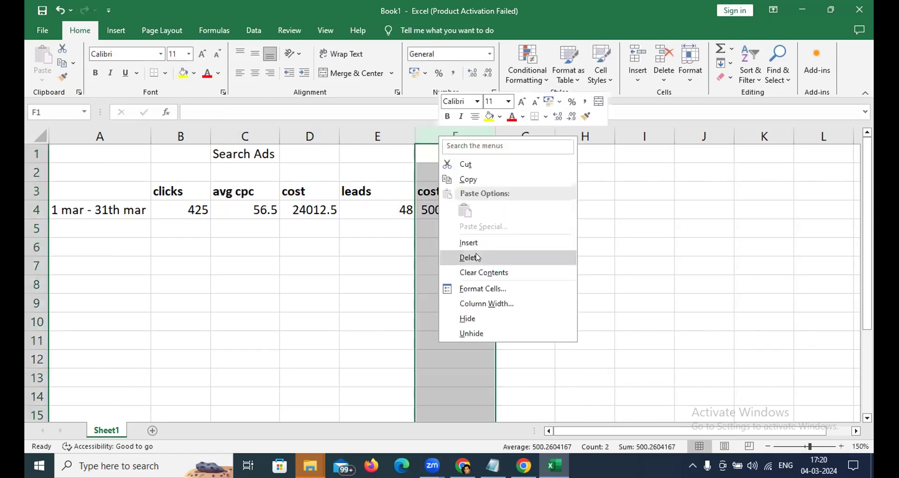
left_click(485, 289)
left_click(348, 196)
left_click(569, 417)
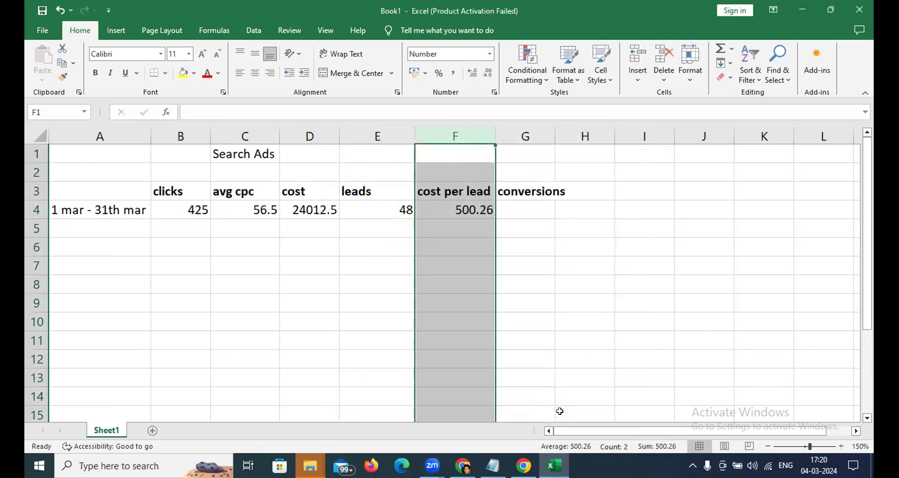
left_click(455, 213)
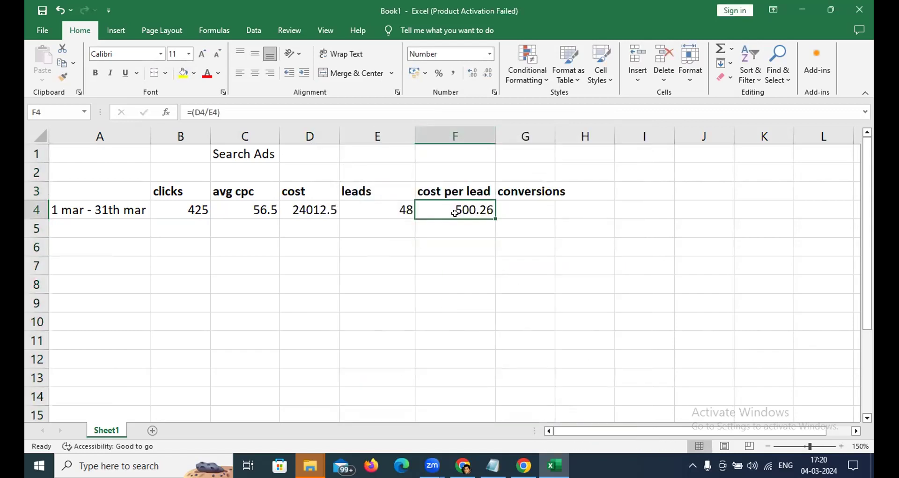
double_click(555, 135)
left_click(527, 211)
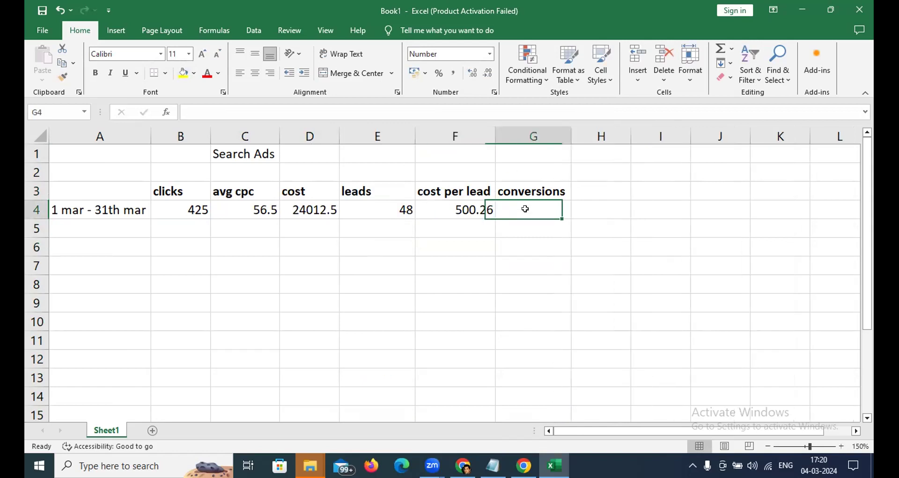
- Enter a sample lead's first name in cell C7 and the phone number in cell D7
left_click(381, 209)
left_click(246, 269)
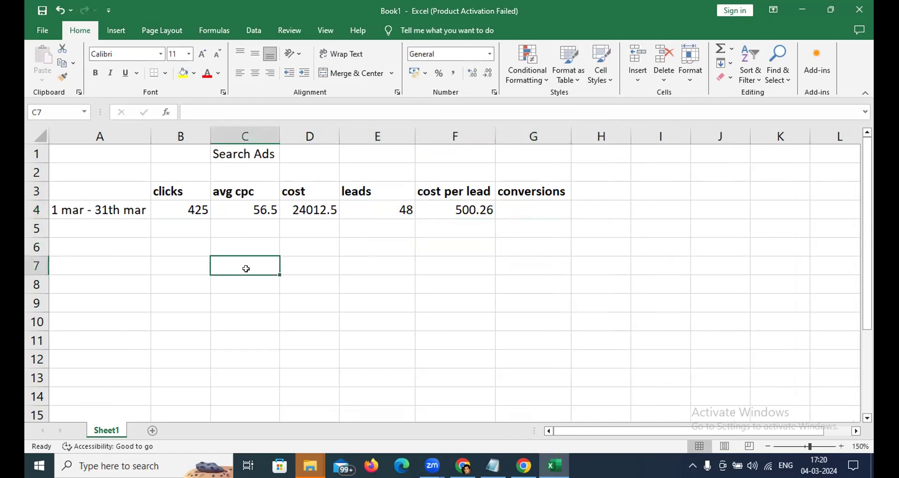
type("riddhi")
key("Tab")
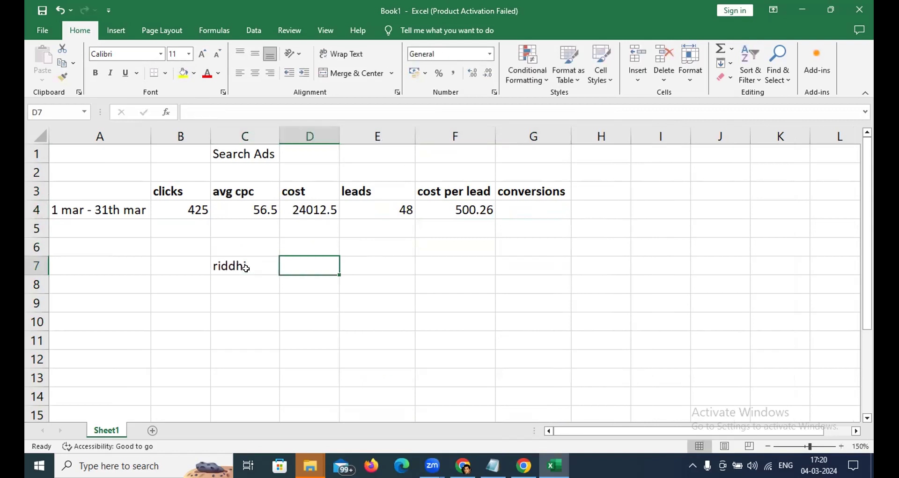
type("123456987")
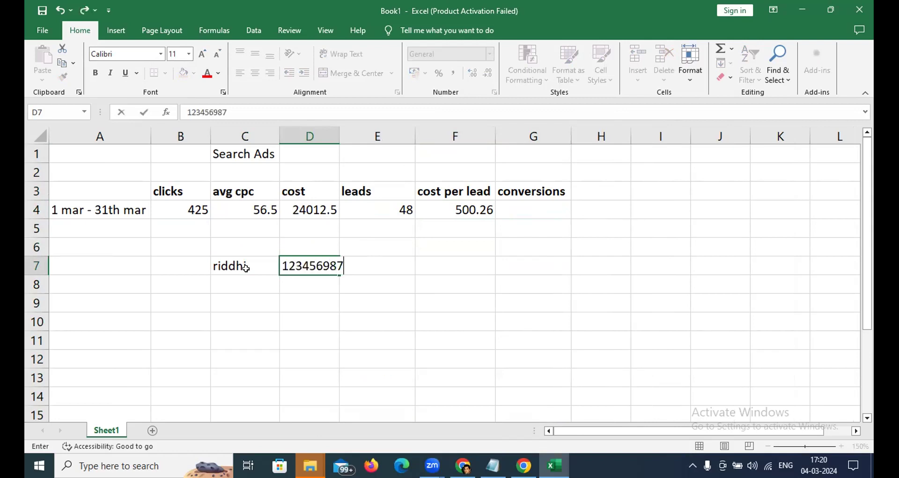
key("Tab")
key("Up")
key("Down")
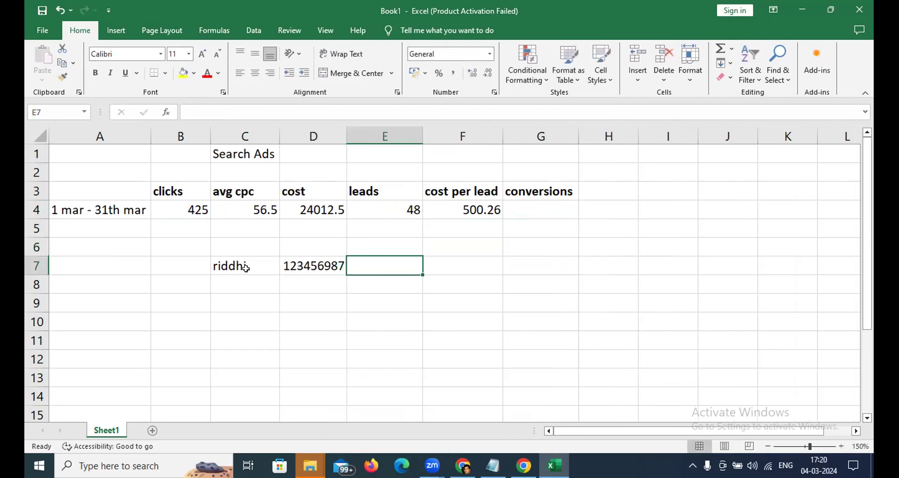
- Enter the header "calling status" in cell E6
key("Up")
type("calli")
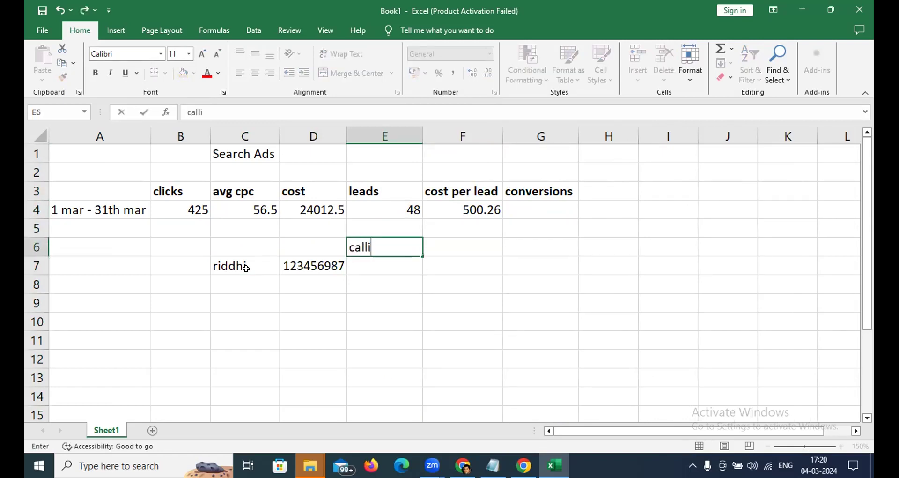
type("ng status")
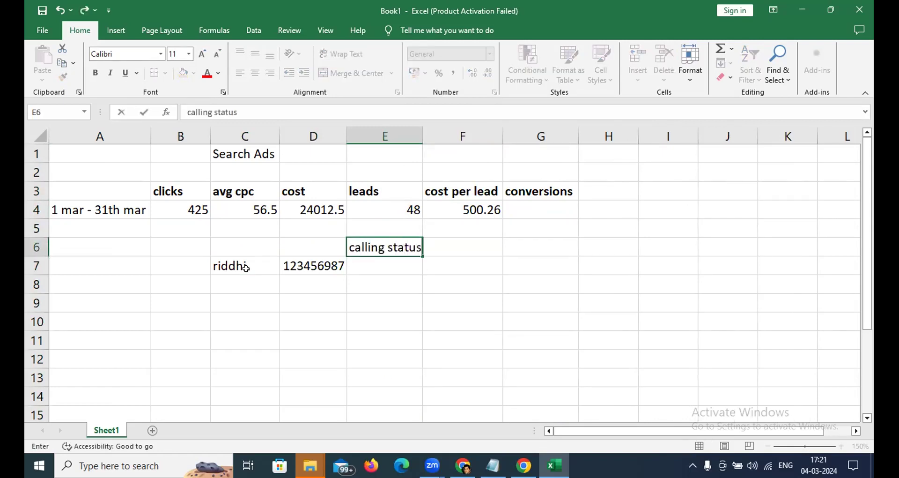
key("Return")
- Enter the first lead's statuses "did not pickj", "will attend demo", "have instittue" and "x" in cells E7 to H7
type("did not pickj")
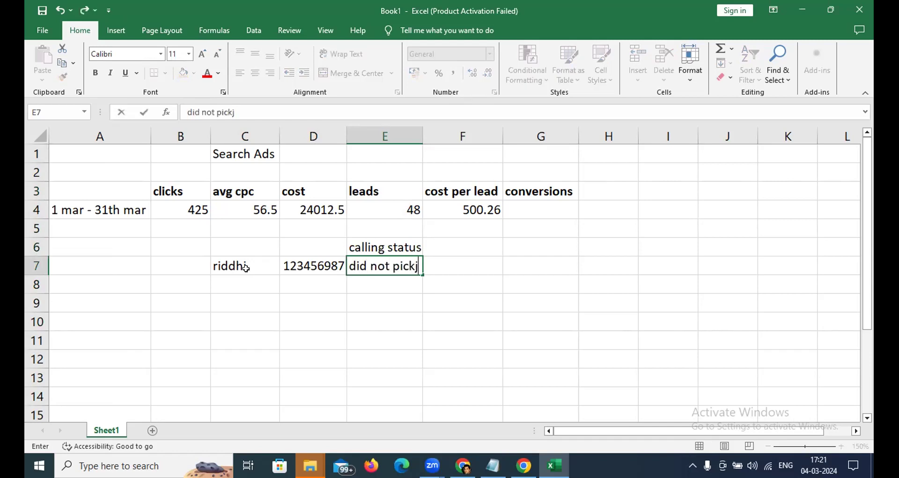
key("Tab")
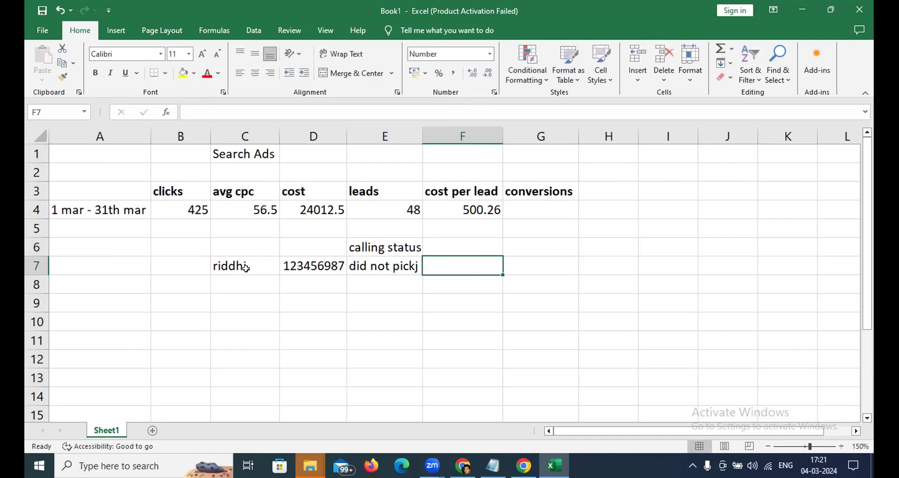
type("will at")
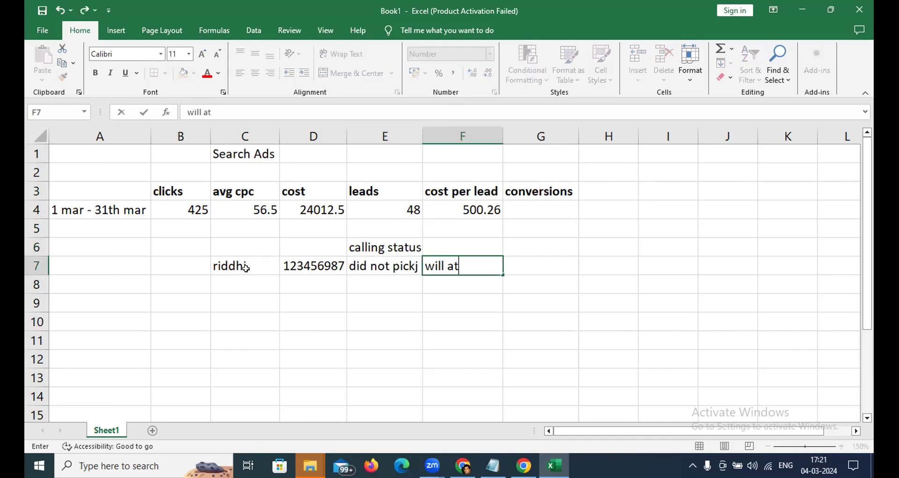
type("tend demo")
key("Tab")
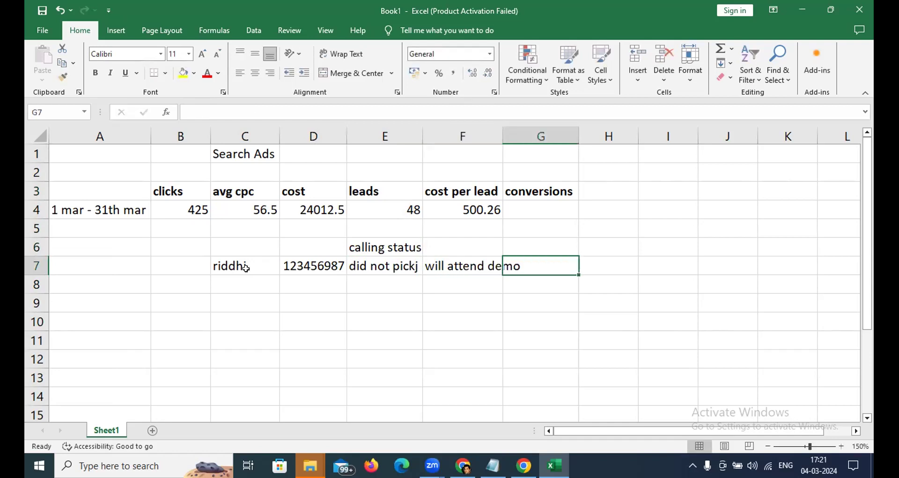
type("have ")
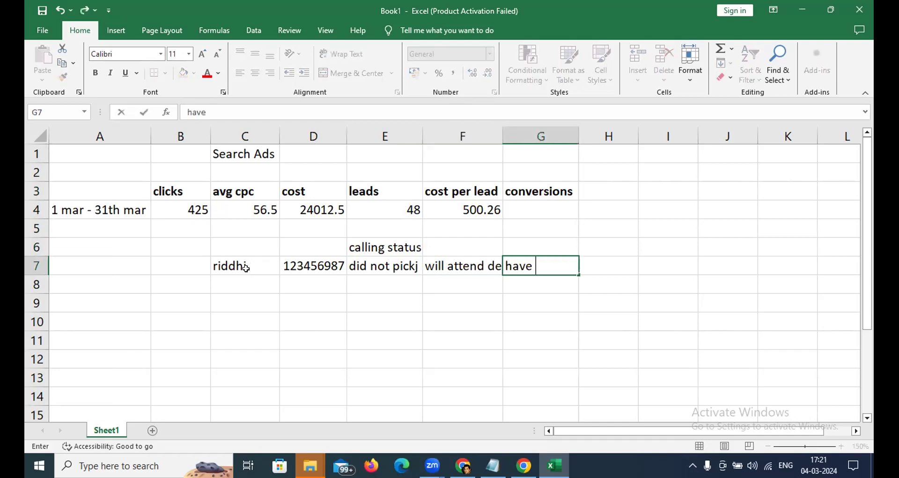
type("instittue")
key("Tab")
type("x")
- Enter a second lead's name in cell C8 and the calling status "wiil attend demo" in cell E8
key("Down")
key("Left")
key("Left")
key("Left")
key("Left")
key("Left")
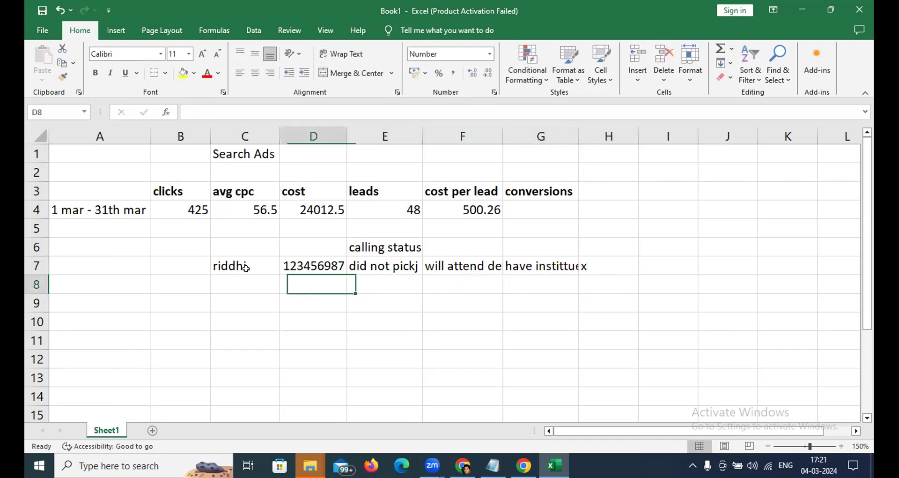
type("hitshi")
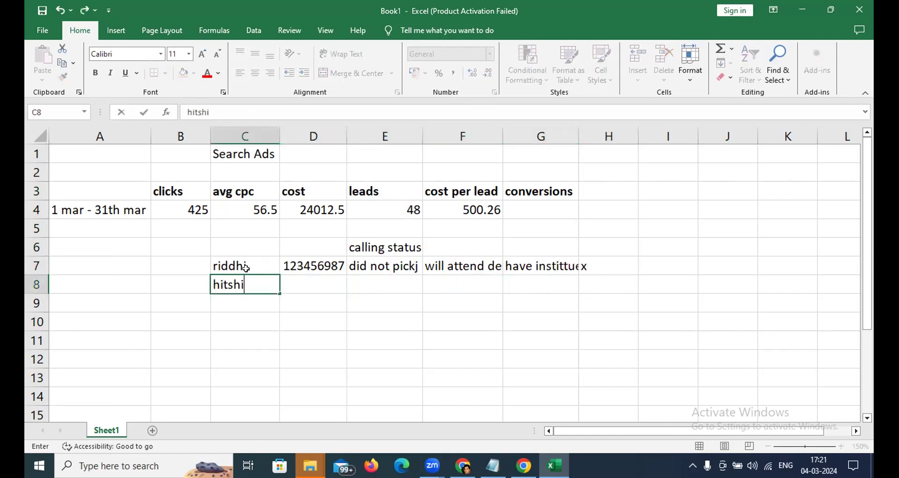
key("Tab")
key("Right")
type("wii")
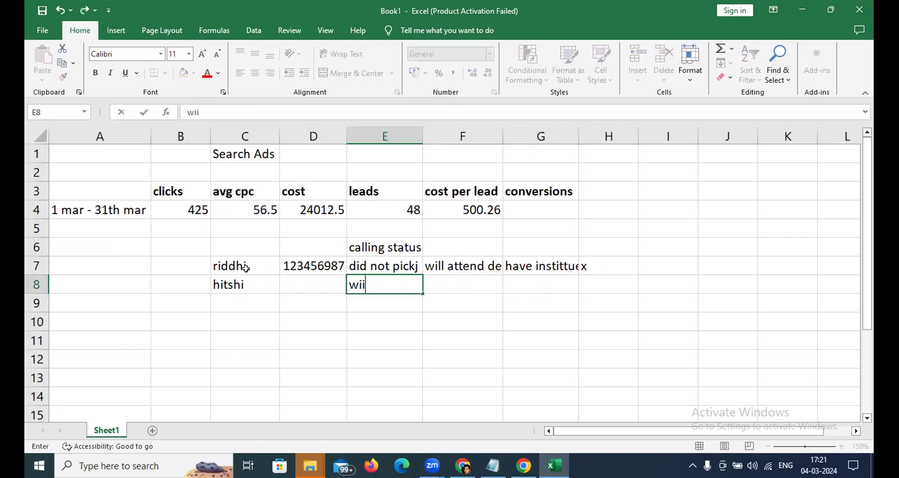
type("l attend demo")
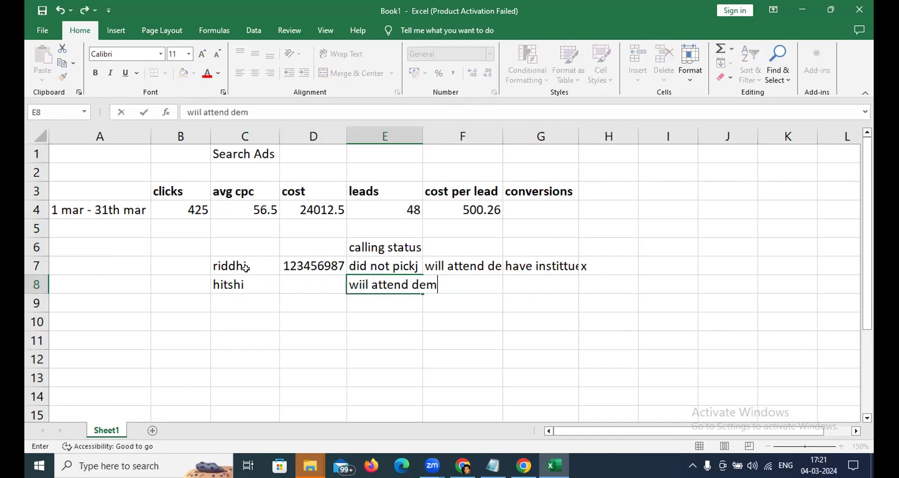
key("Tab")
- Enter the second lead's follow-up statuses "demo attend", "admission" and "convert" in cells F8 to H8
type("demo attend")
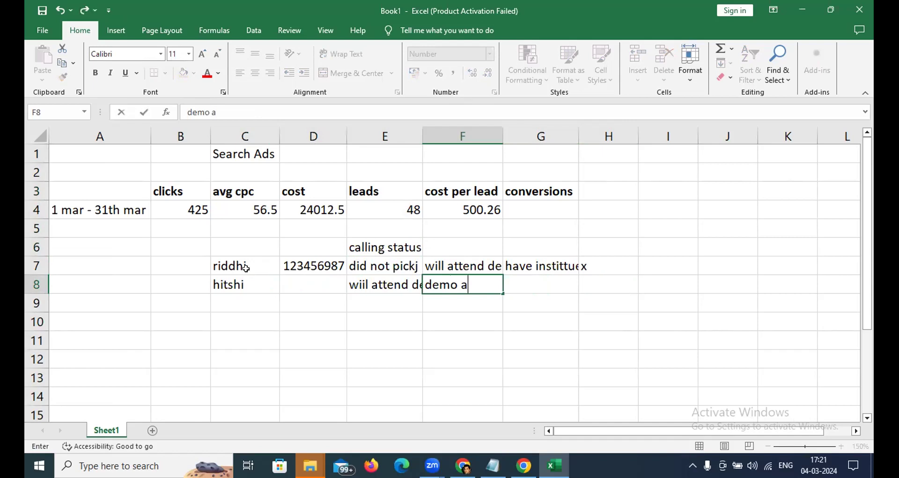
key("Tab")
type("admission")
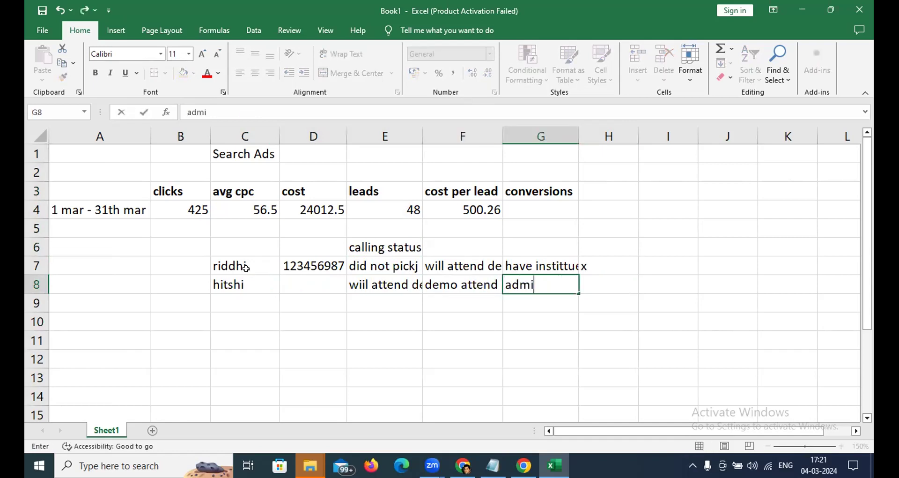
key("Tab")
type("coner")
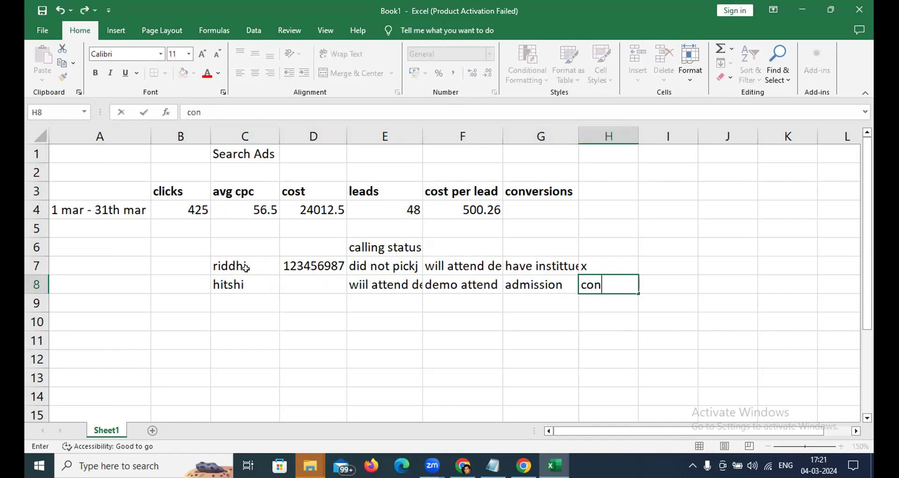
key("BackSpace")
key("BackSpace")
type("vert")
left_click(394, 206)
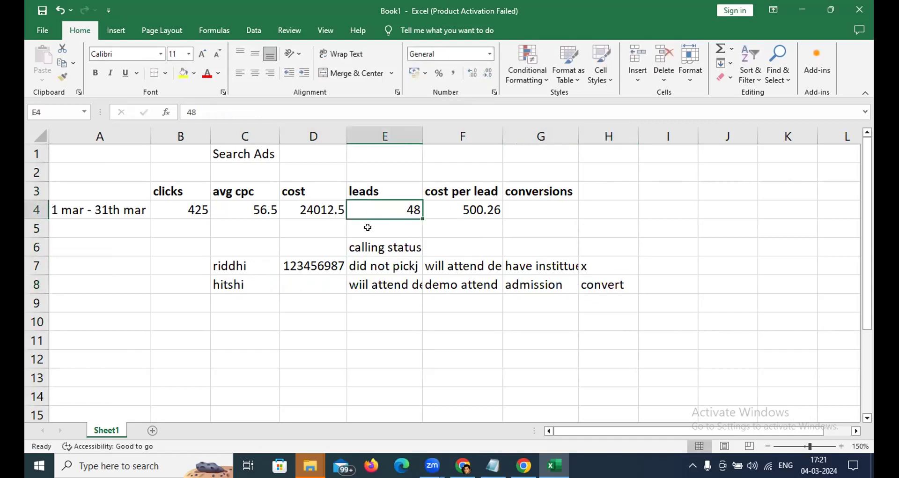
left_click_drag(379, 189, 382, 216)
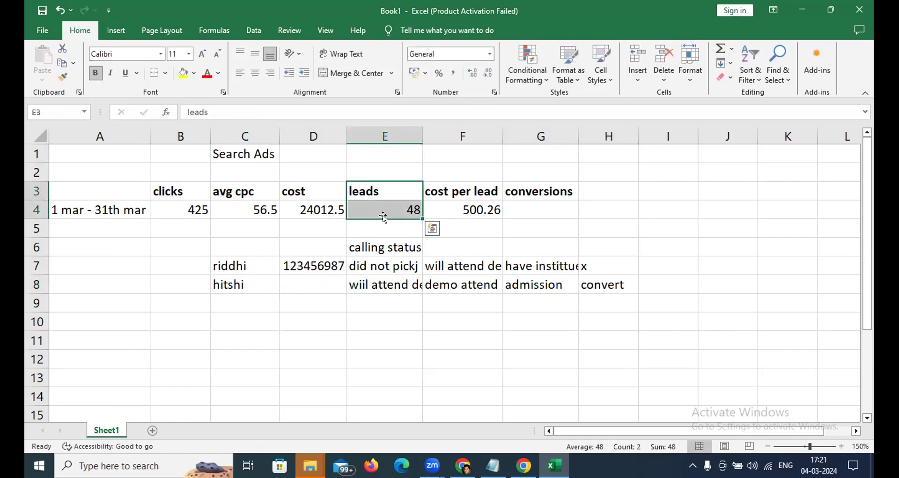
left_click(159, 185)
left_click_drag(312, 189, 386, 193)
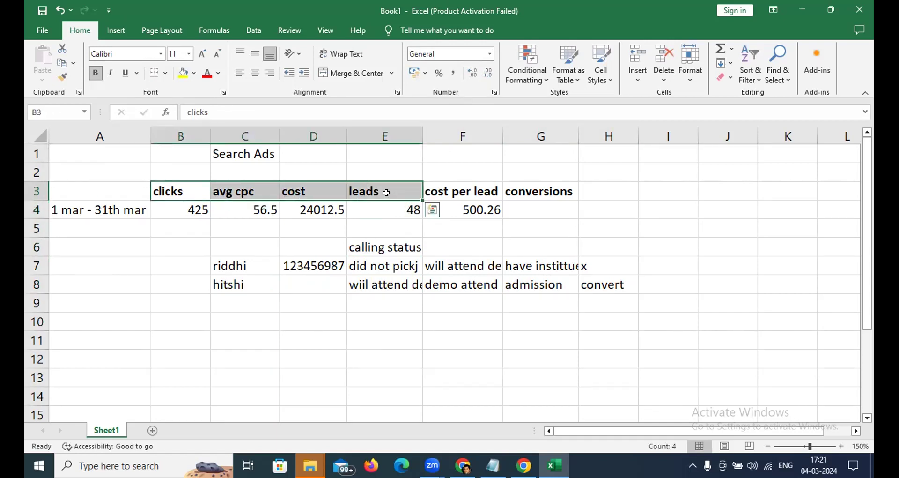
left_click(383, 209)
- Number the follow-up columns beside the calling status header with 2 in cell F6 and 3 in cell G6
left_click(428, 244)
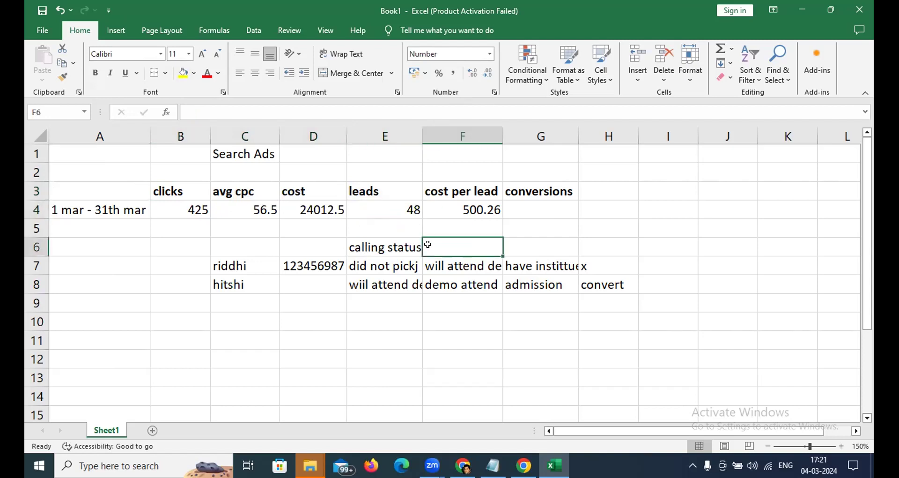
type("2")
key("Tab")
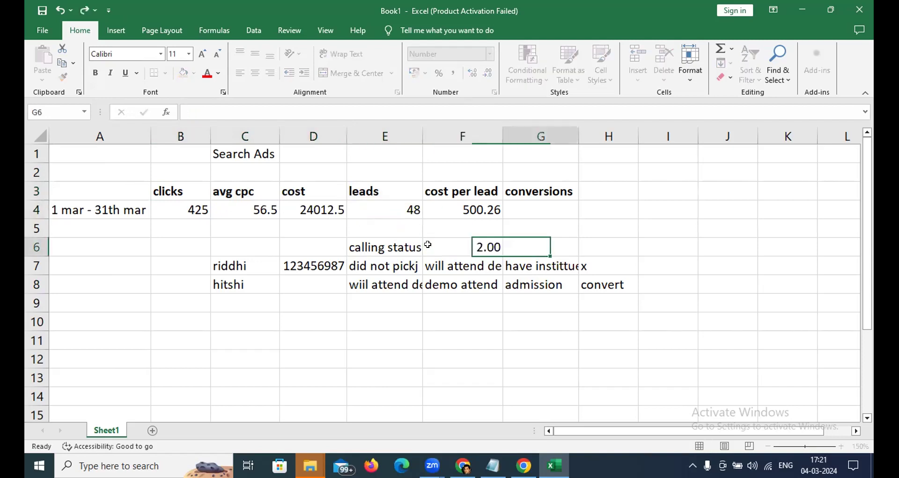
type("3")
key("ctrl+Return")
key("Down")
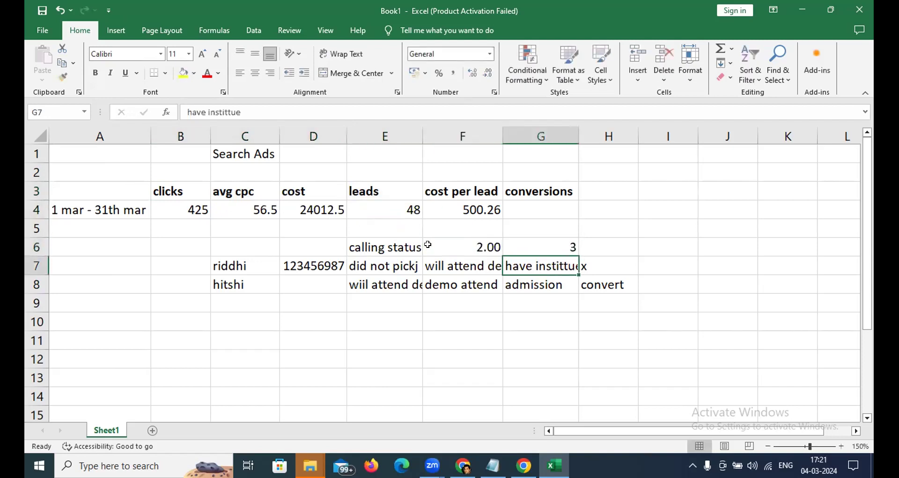
- Enter 9 as the number of conversions in cell G4
left_click(428, 244)
key("Up")
key("Up")
key("Left")
key("Right")
key("Right")
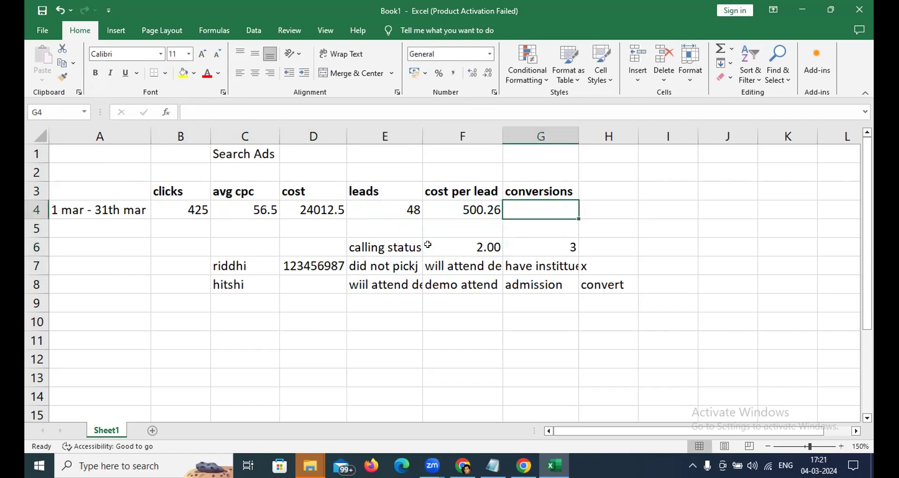
type("13")
key("BackSpace")
key("BackSpace")
type("9")
key("Tab")
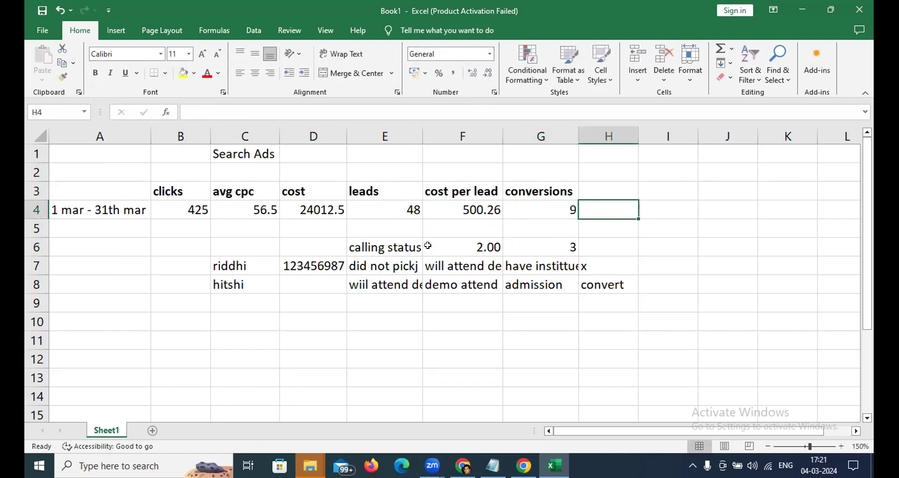
key("Up")
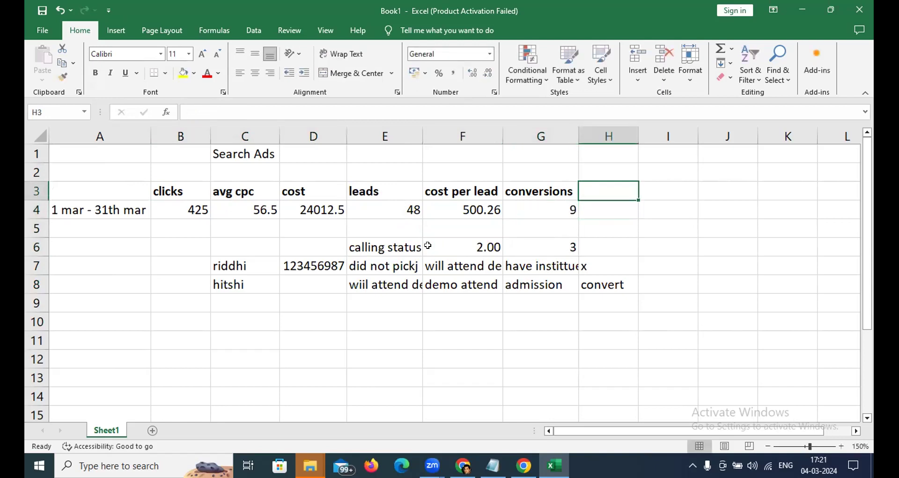
- Add the header "cost per conversion" in cell H3 beside the conversions header
type("cost p")
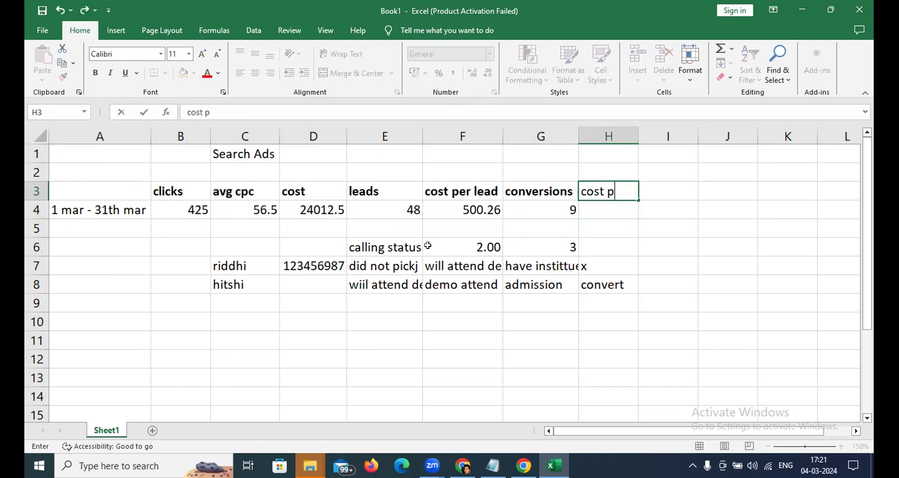
type("er conversion")
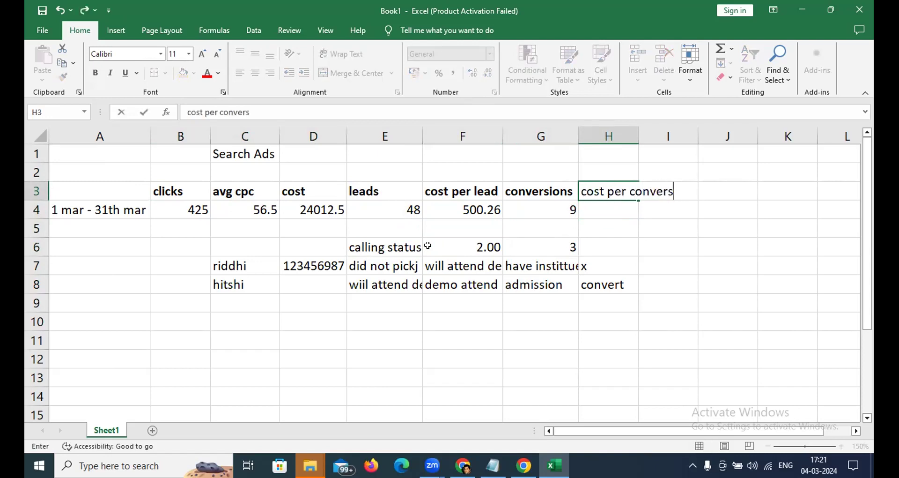
key("Return")
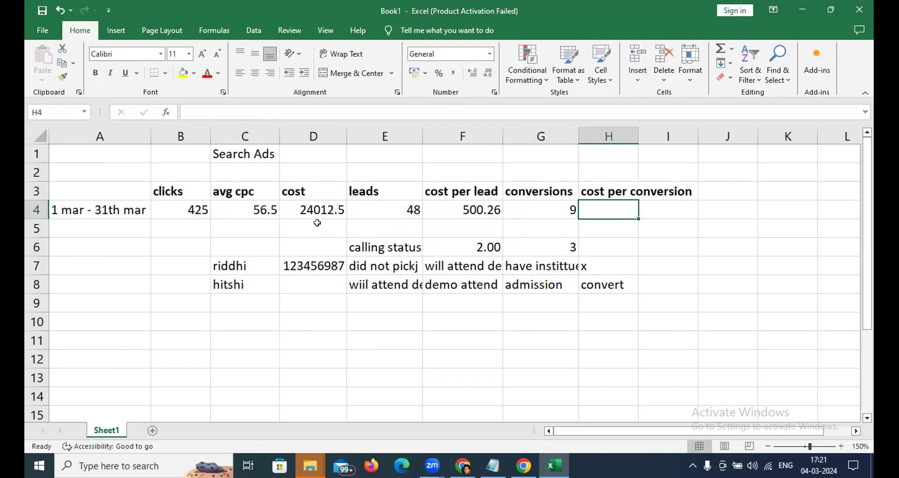
- Calculate the cost per conversion in cell H4 by dividing cost by conversions with =(D4/G4)
left_click(316, 207)
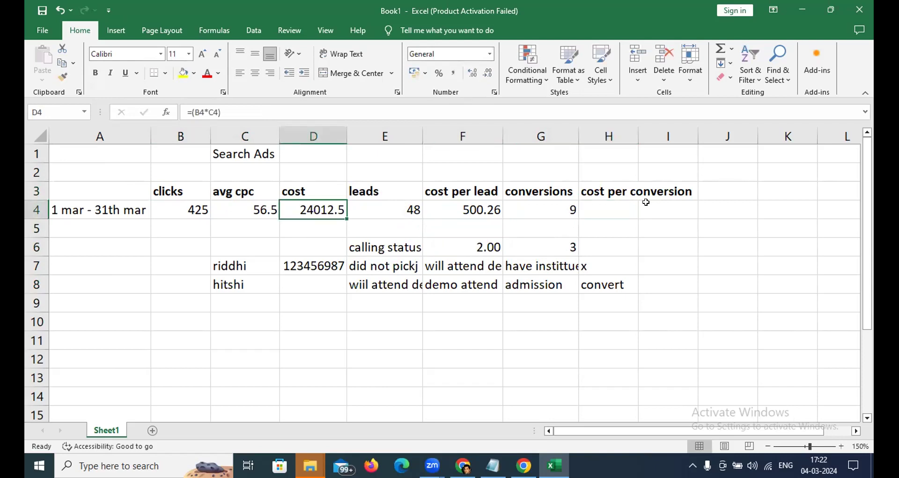
left_click(613, 206)
type("=(")
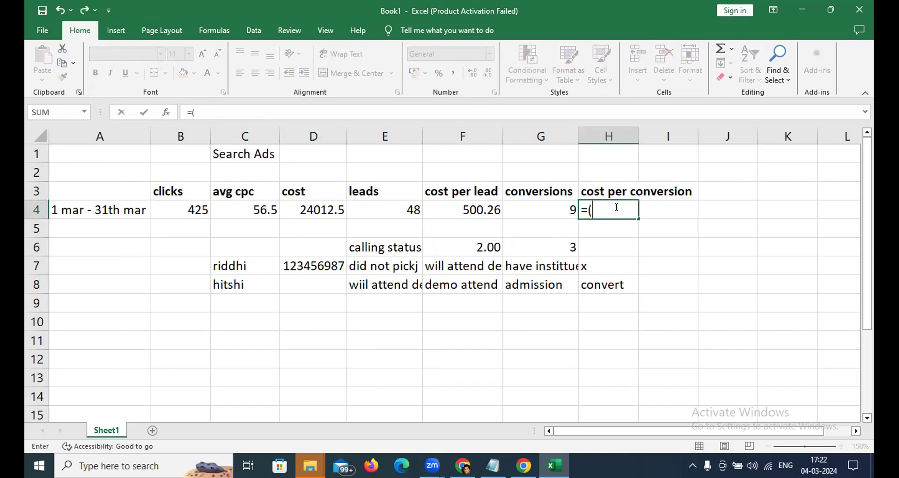
left_click(317, 207)
type("/")
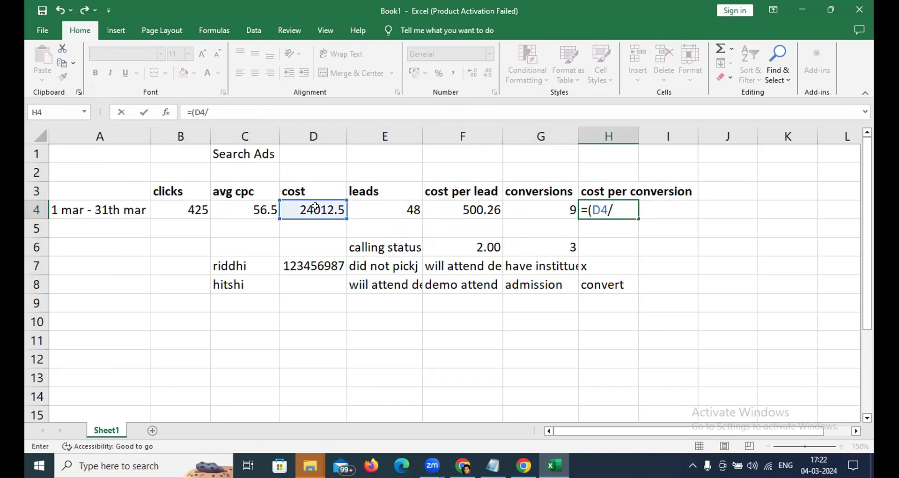
left_click(556, 208)
type(")")
key("Return")
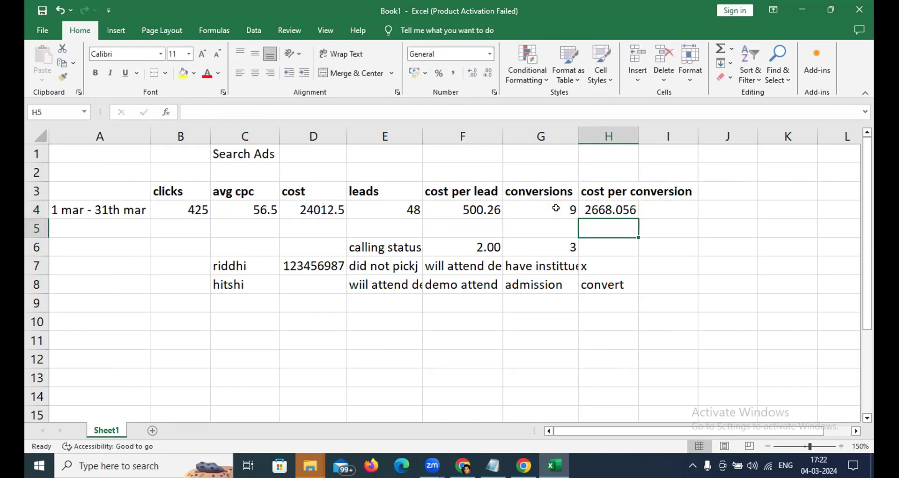
- Autofit column H to its contents and format the whole column as Number
double_click(637, 135)
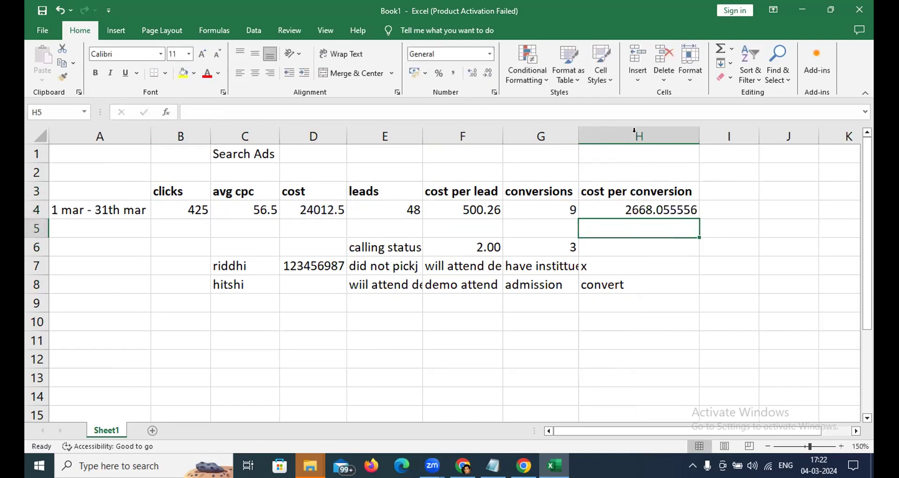
left_click(650, 132)
right_click(650, 132)
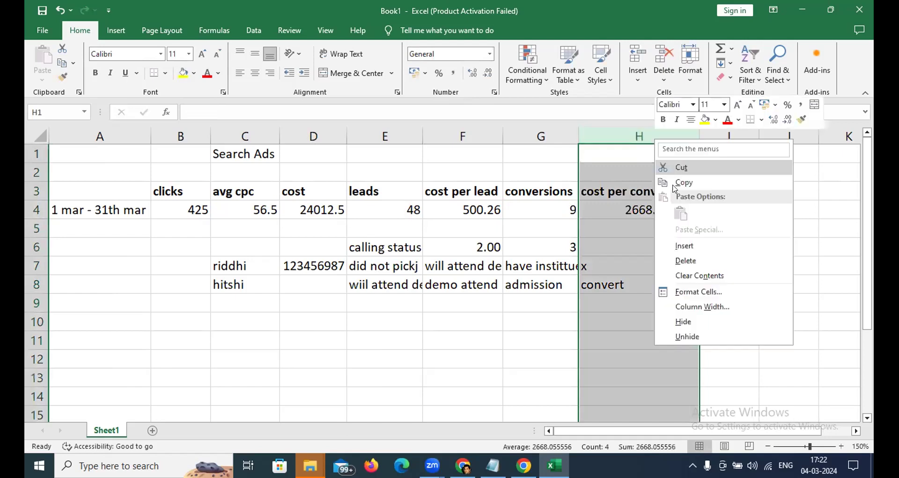
left_click(682, 293)
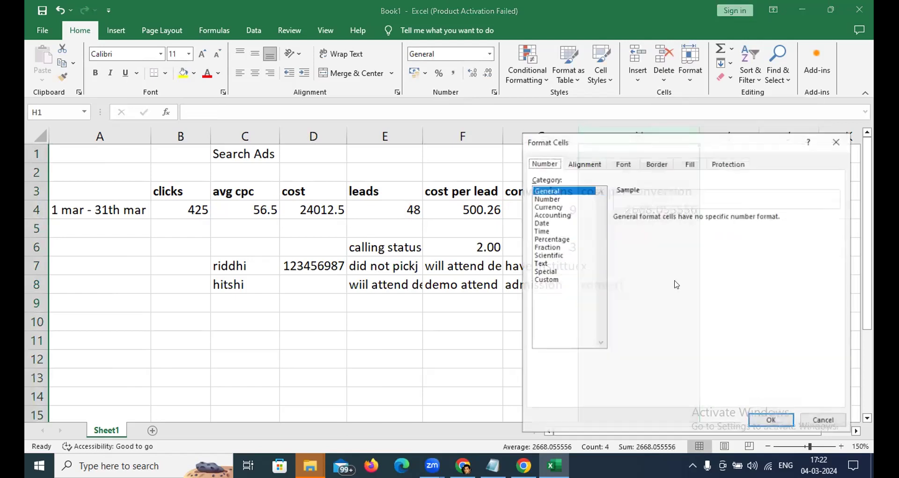
left_click(557, 199)
left_click(768, 419)
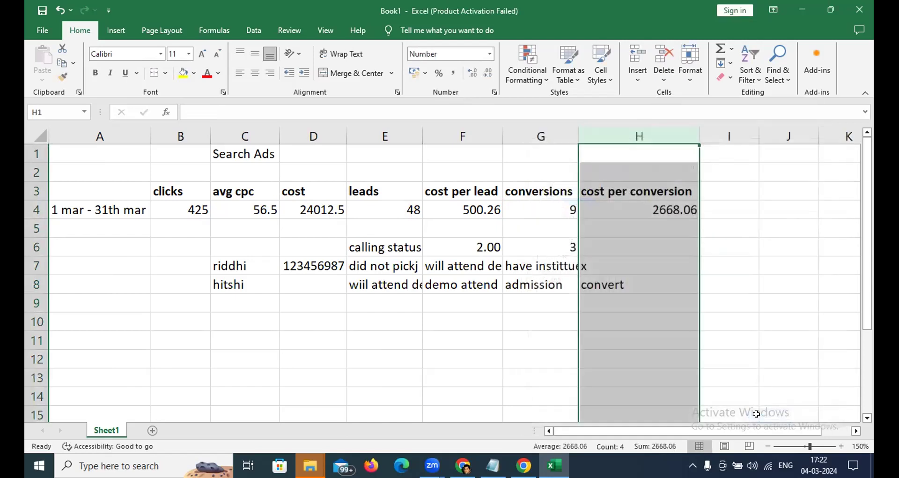
left_click(635, 205)
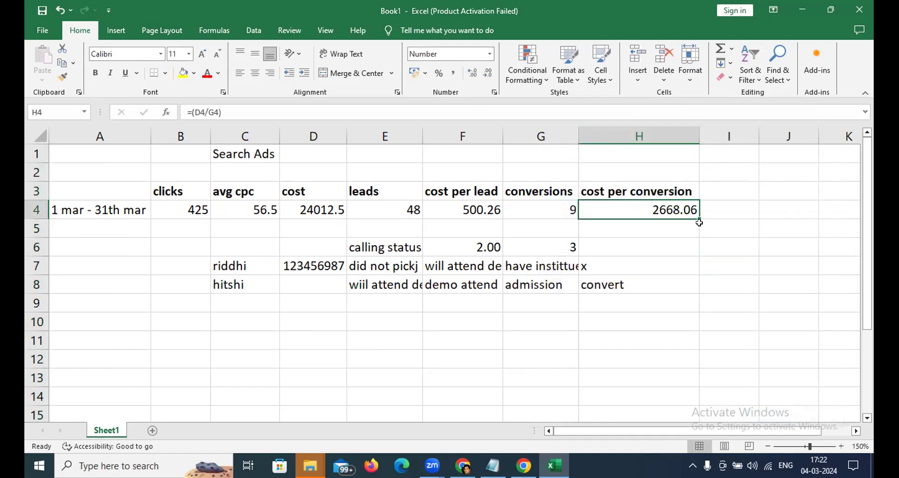
left_click(83, 221)
left_click(83, 214)
left_click_drag(618, 190, 628, 206)
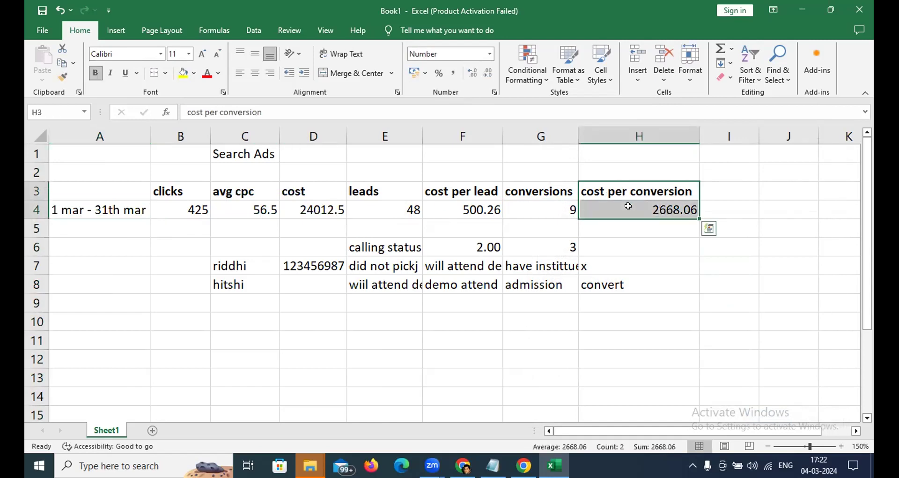
left_click(653, 212)
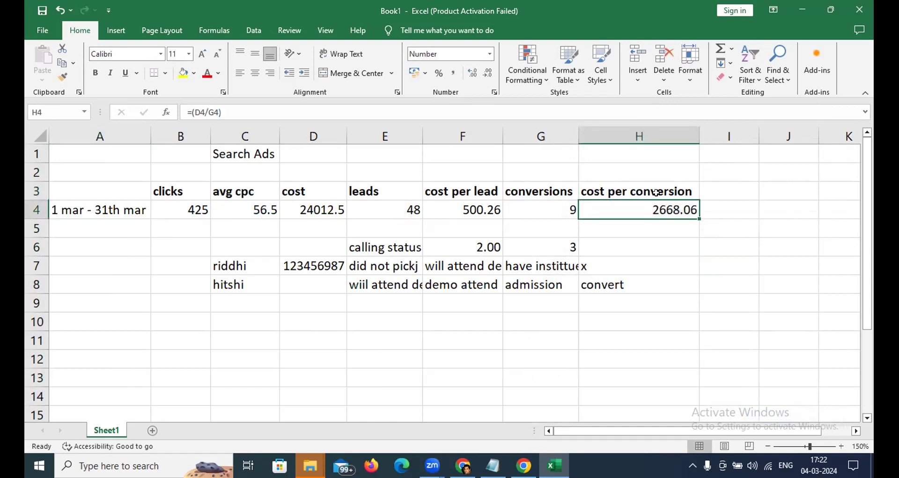
left_click_drag(656, 192, 656, 212)
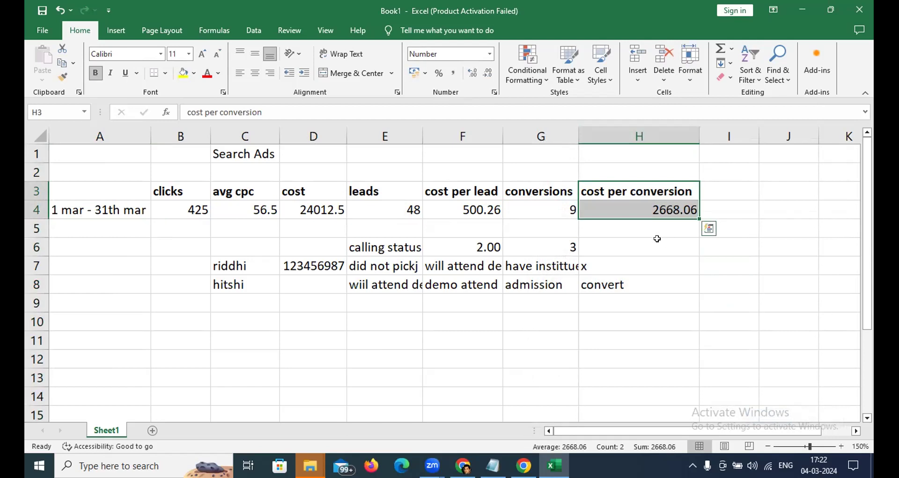
- Start a batch plan with "7 pm batch" in cell A10, "google ads" in B10 and 10 in B11
scroll(657, 238, "down", 1)
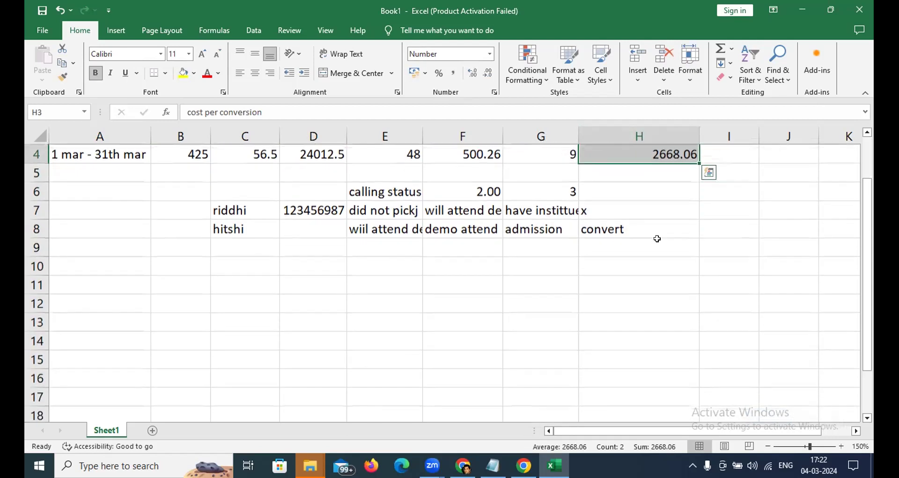
left_click(111, 269)
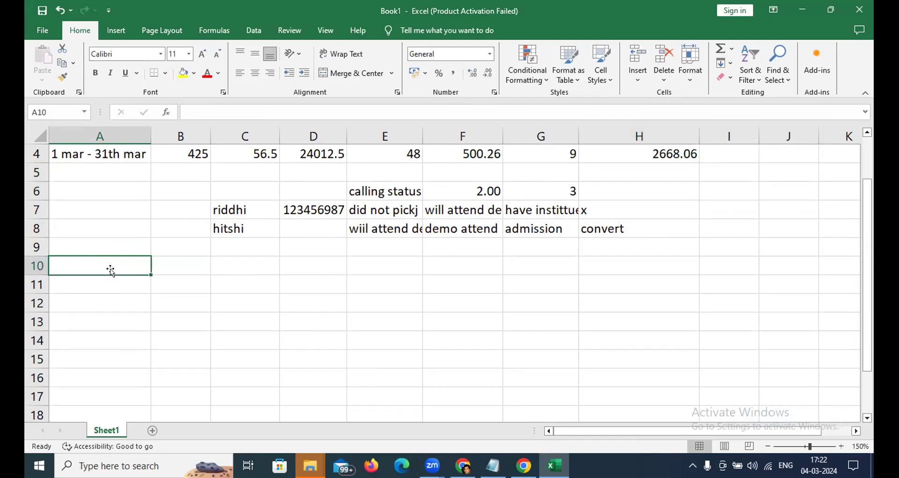
key("BackSpace")
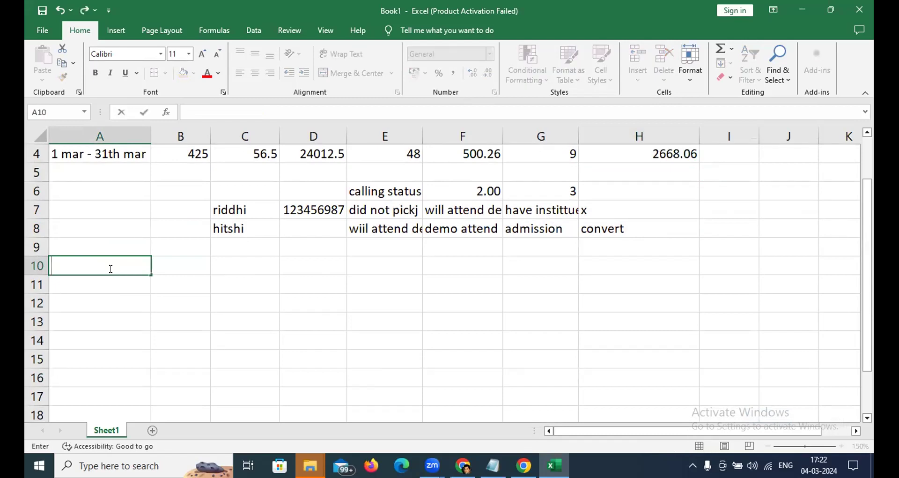
type("7 pm batch")
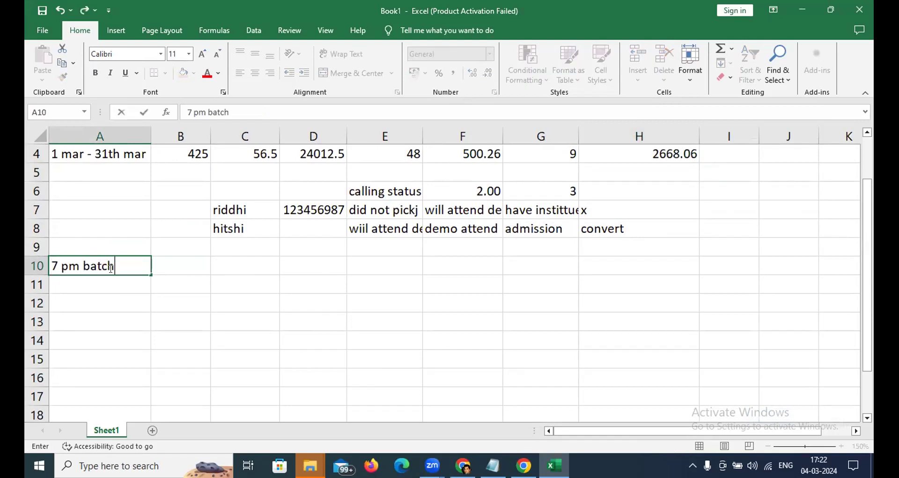
key("Tab")
type("google ads")
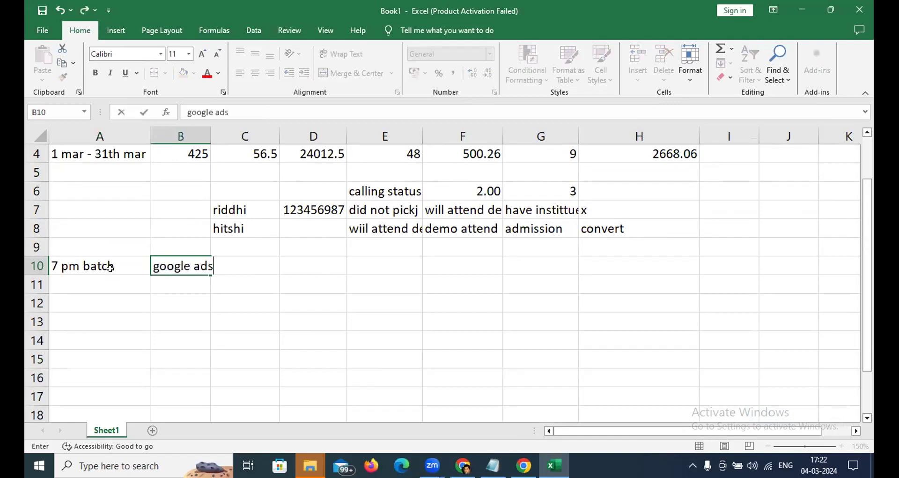
key("Return")
key("Tab")
type("10")
key("Tab")
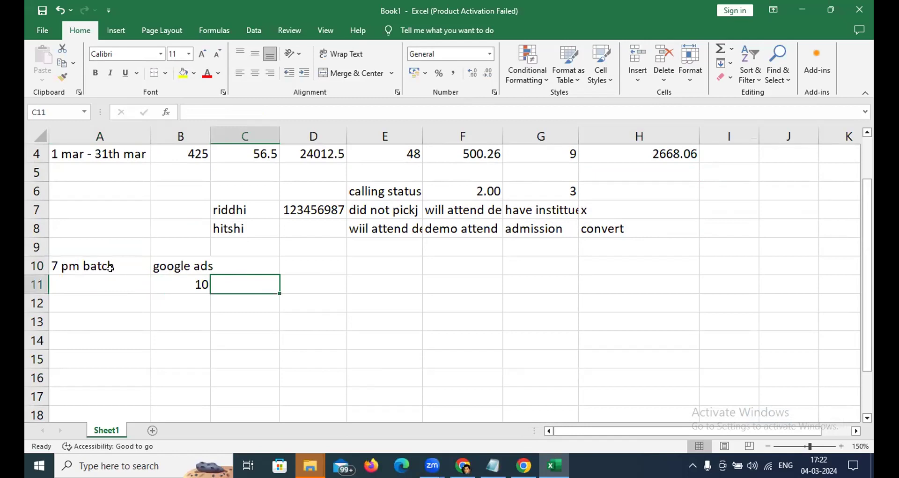
- Add the header "budget" in cell C10 of the batch plan
key("Up")
type("budgh")
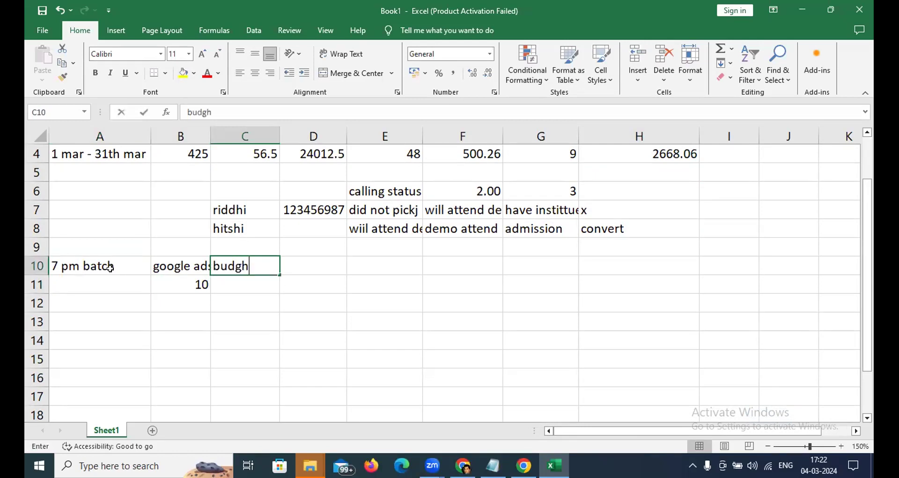
key("BackSpace")
type("g")
key("BackSpace")
type("et")
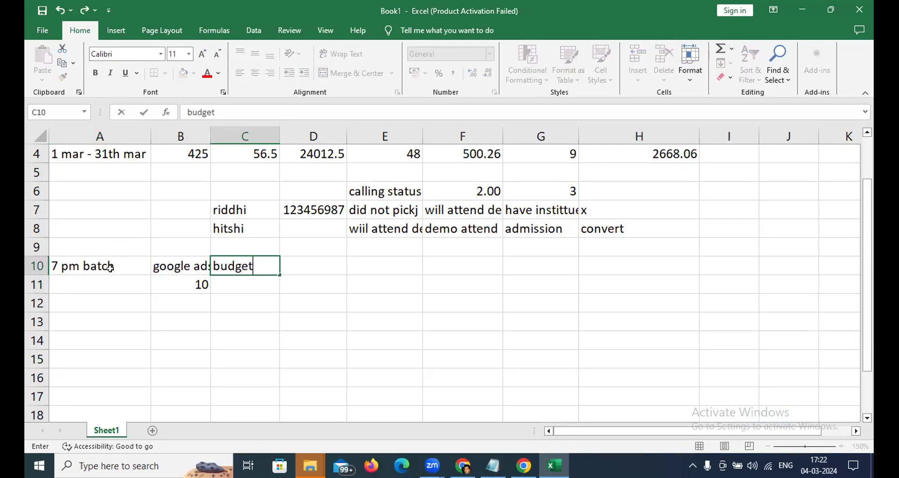
key("Return")
- Calculate the batch budget in cell C11 by multiplying the Google Ads target by the cost per conversion with =(B11*H4)
scroll(421, 234, "up", 1)
scroll(610, 184, "down", 2)
scroll(648, 203, "up", 1)
scroll(668, 173, "up", 1)
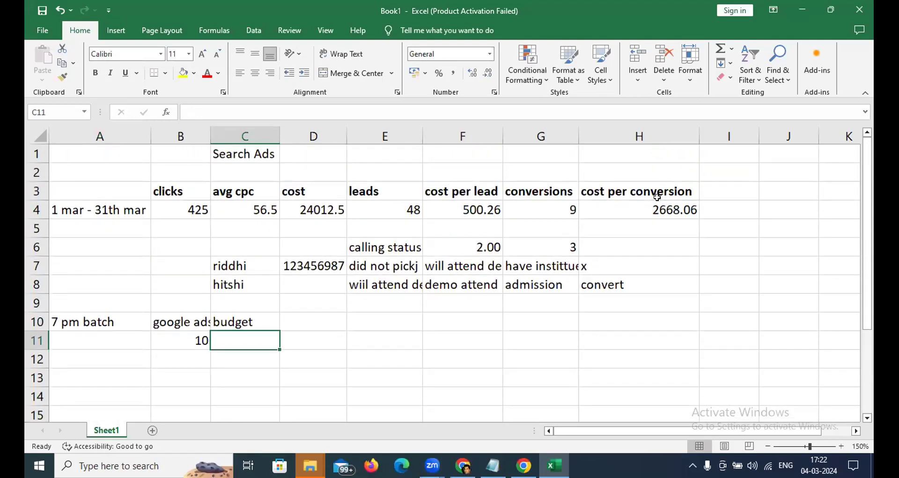
left_click(657, 206)
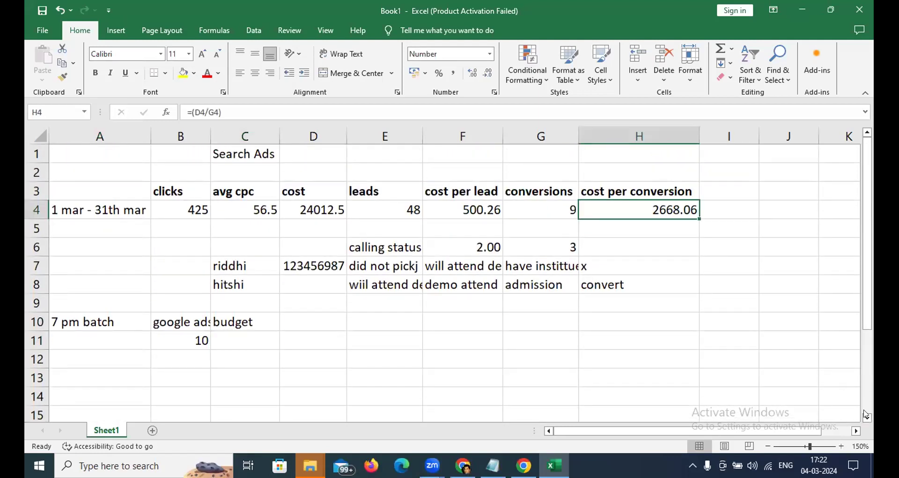
left_click(242, 337)
type("=(")
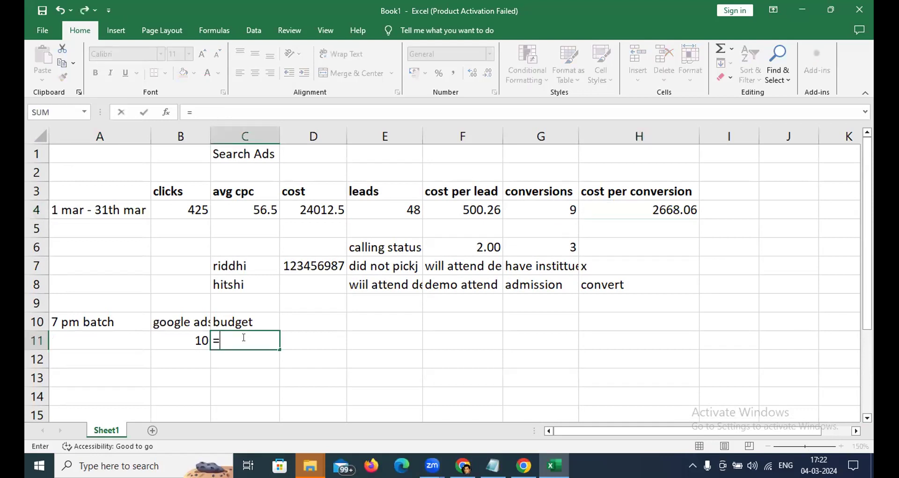
left_click(189, 333)
type("*")
left_click(627, 209)
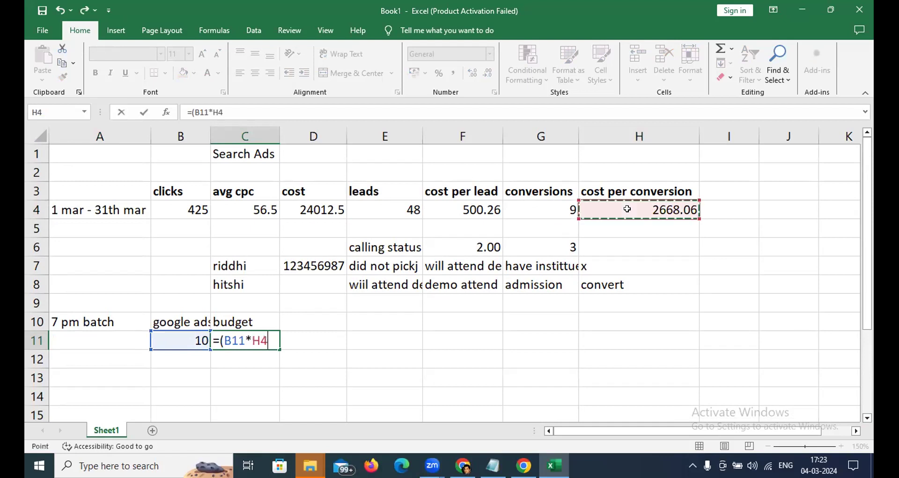
type(")")
key("Return")
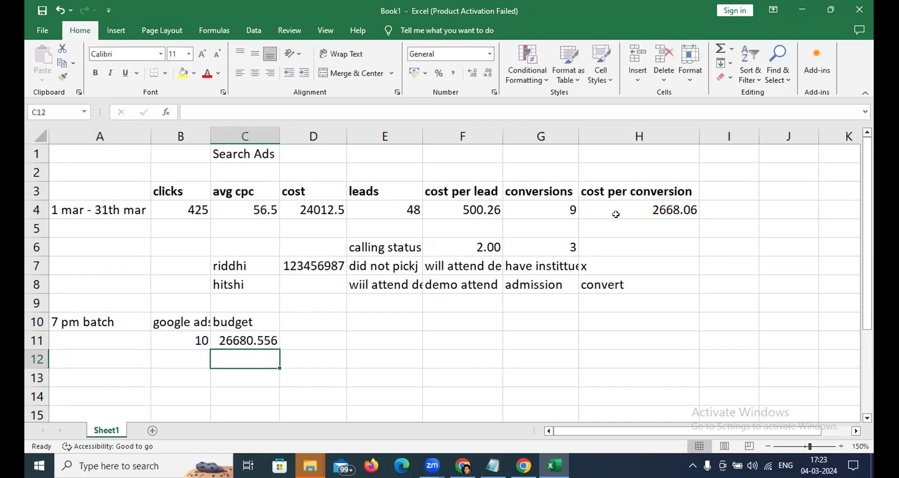
- Review the batch budget in cell C11 against the cost per conversion in H4 and the Google Ads target in B11
scroll(244, 292, "down", 1)
left_click(218, 285)
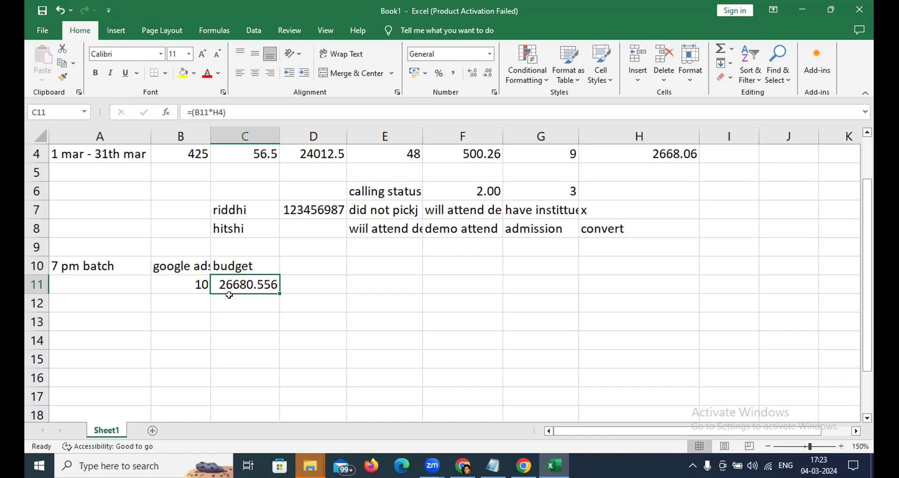
key("Right")
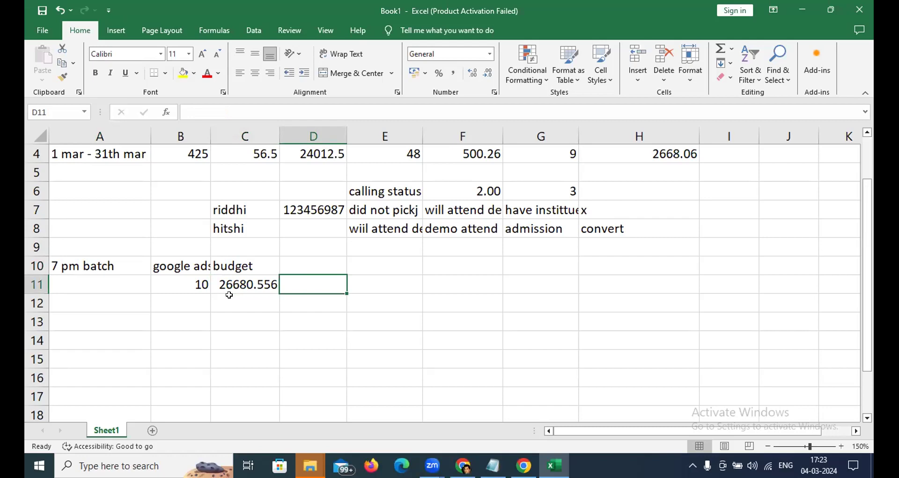
left_click(229, 294)
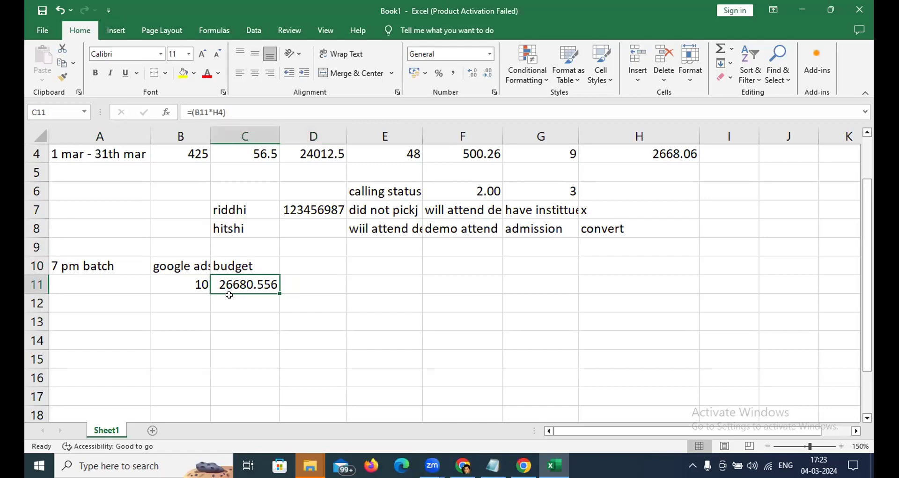
key("Up")
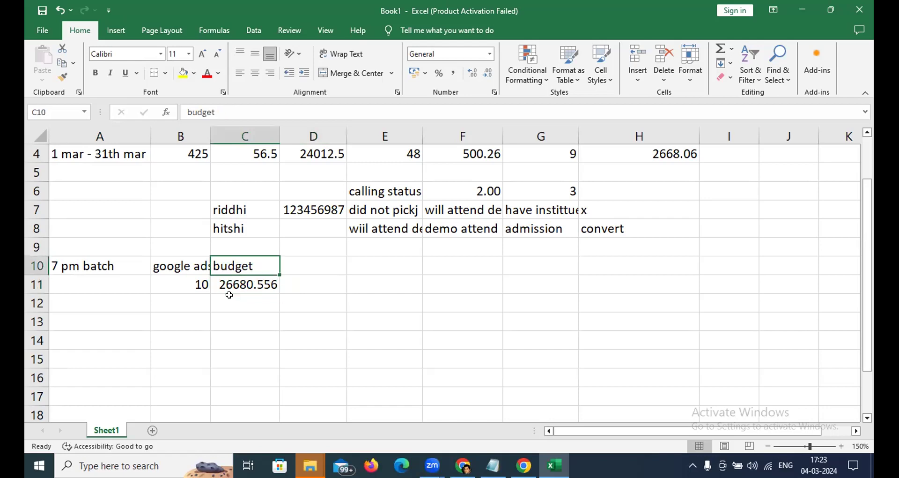
scroll(506, 273, "up", 1)
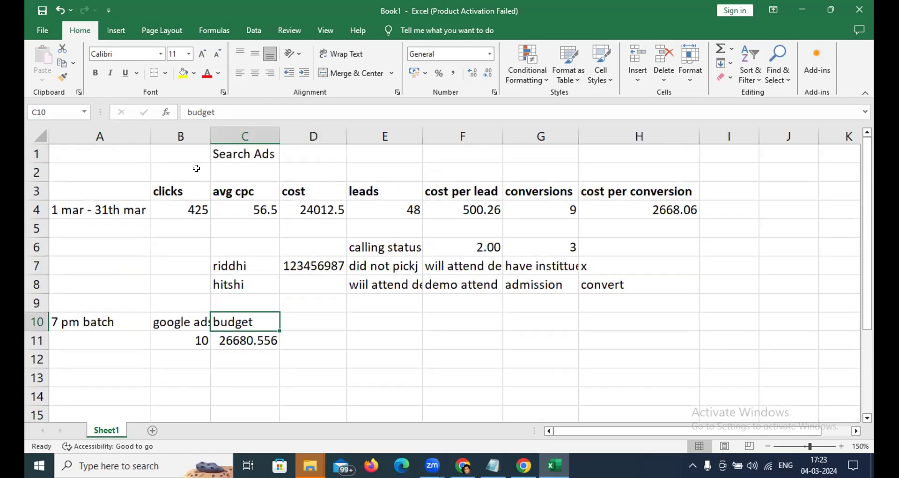
left_click(651, 214)
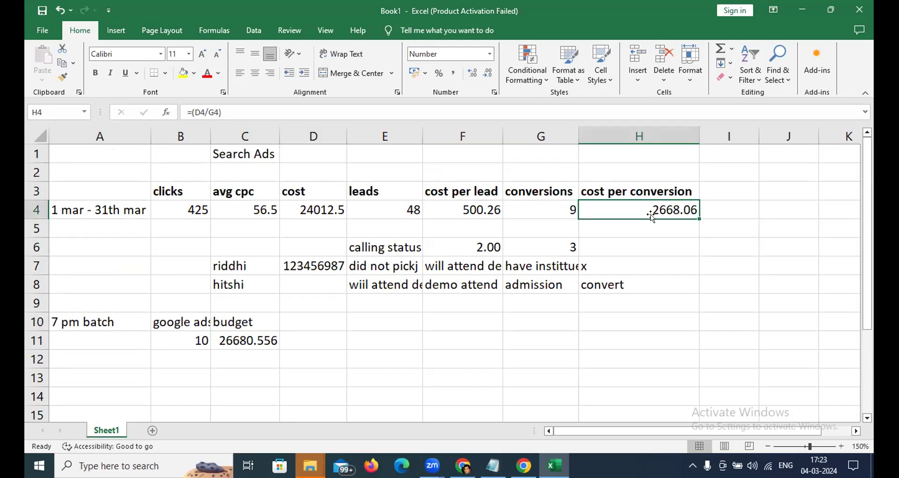
scroll(650, 215, "down", 2)
left_click(187, 226)
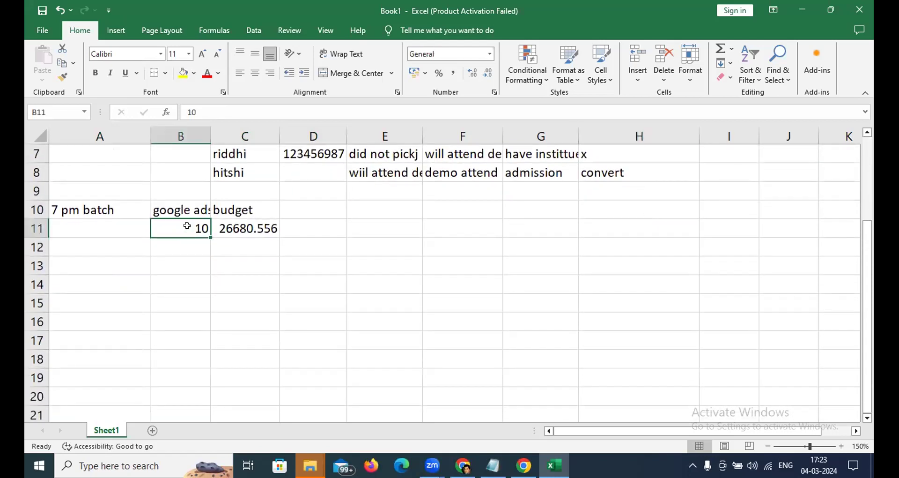
scroll(398, 228, "up", 2)
scroll(435, 244, "down", 2)
left_click_drag(239, 208, 240, 227)
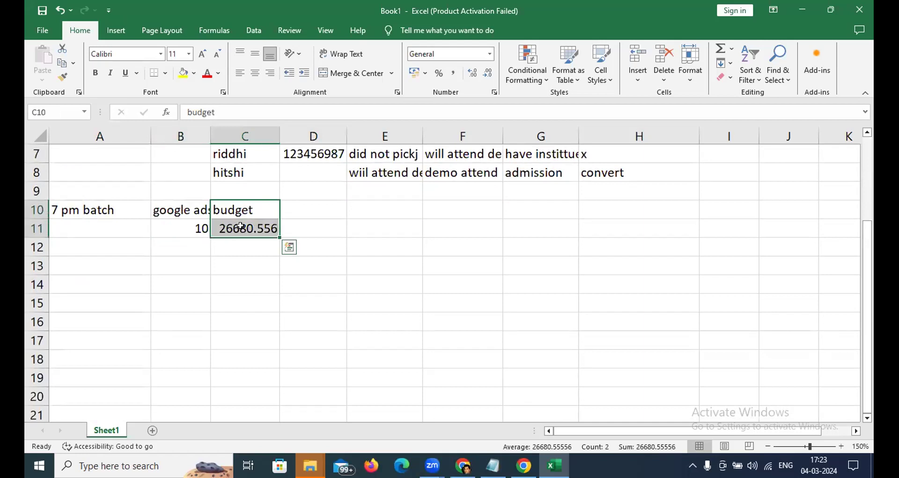
scroll(241, 226, "up", 2)
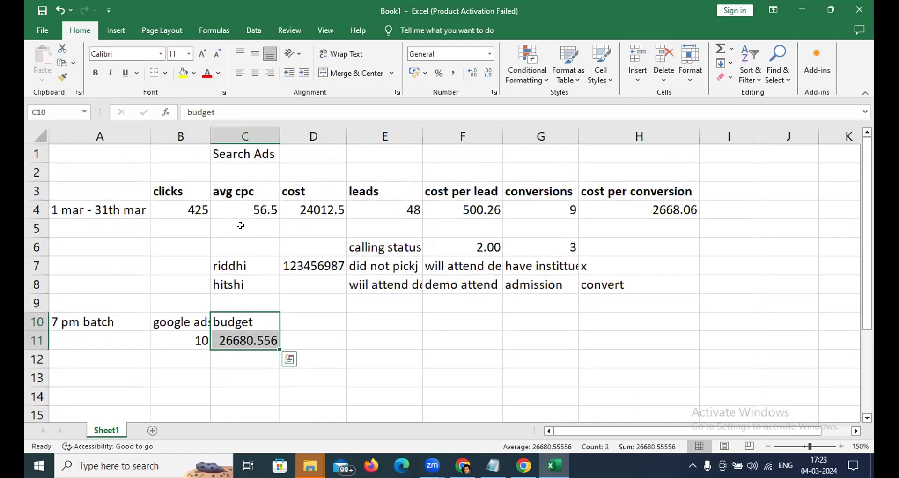
- Apply all borders to the Search Ads table B3:H4 and color its header row B3:H3 red
key("Up")
key("Up")
key("Up")
key("Up")
key("Up")
key("Up")
key("Up")
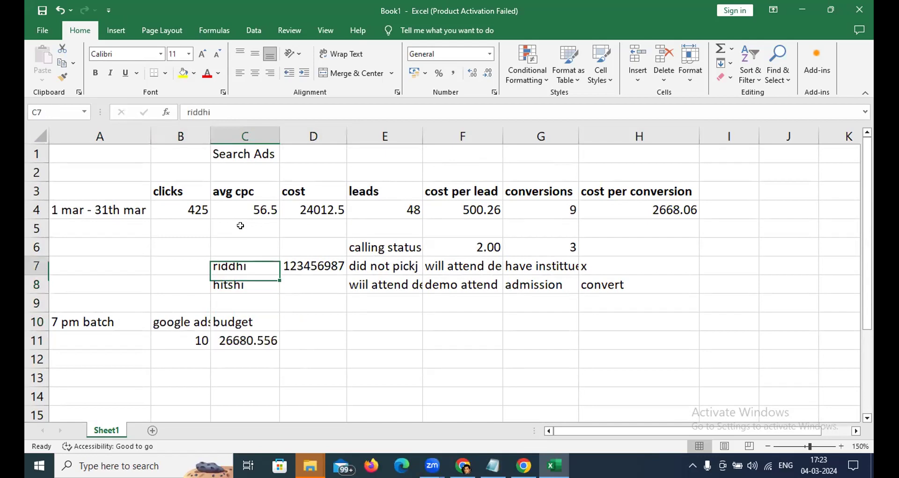
key("Left")
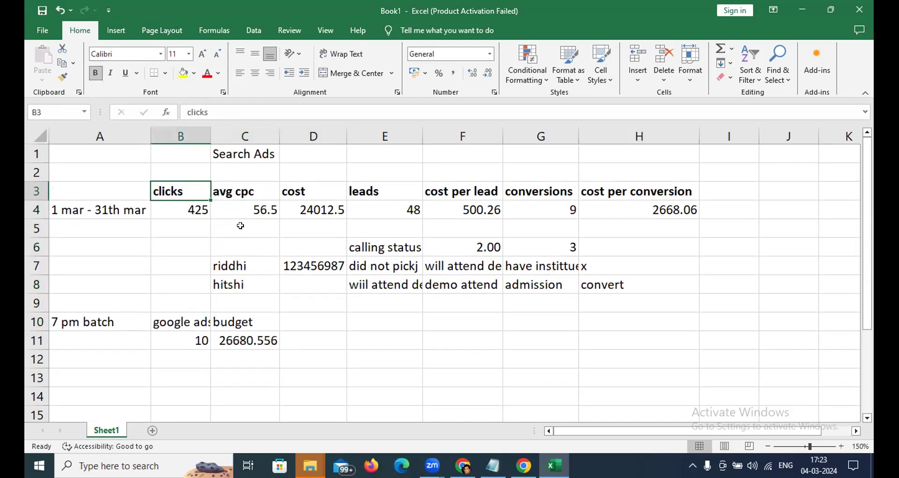
key("shift+Down")
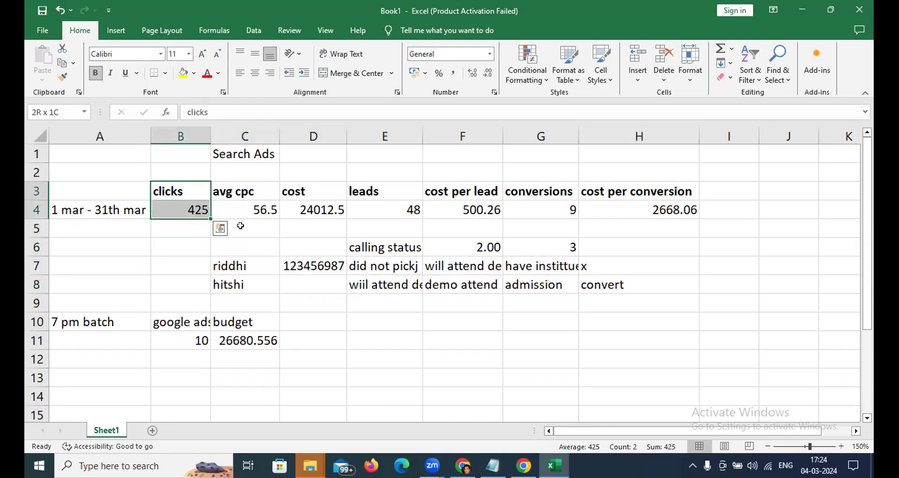
key("shift+Right")
key("shift+Right")
key("shift+Right")
key("shift+Right")
key("shift+Right")
key("shift+Right")
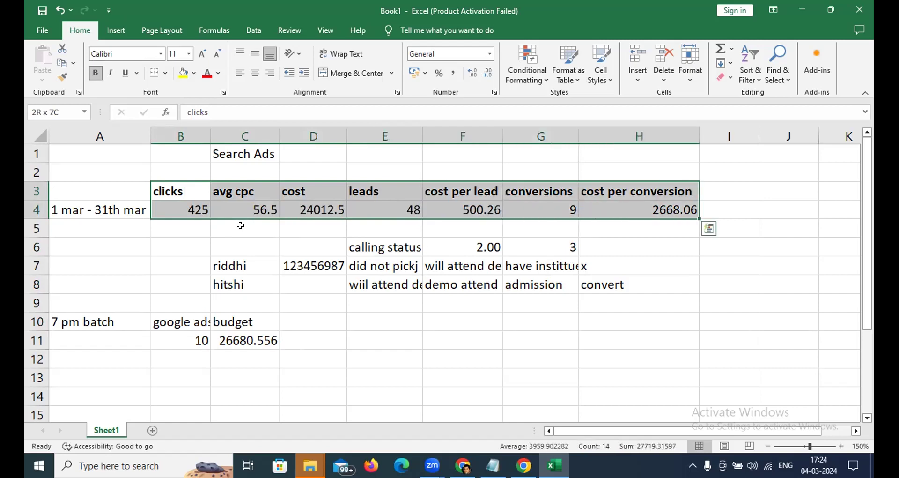
left_click(168, 77)
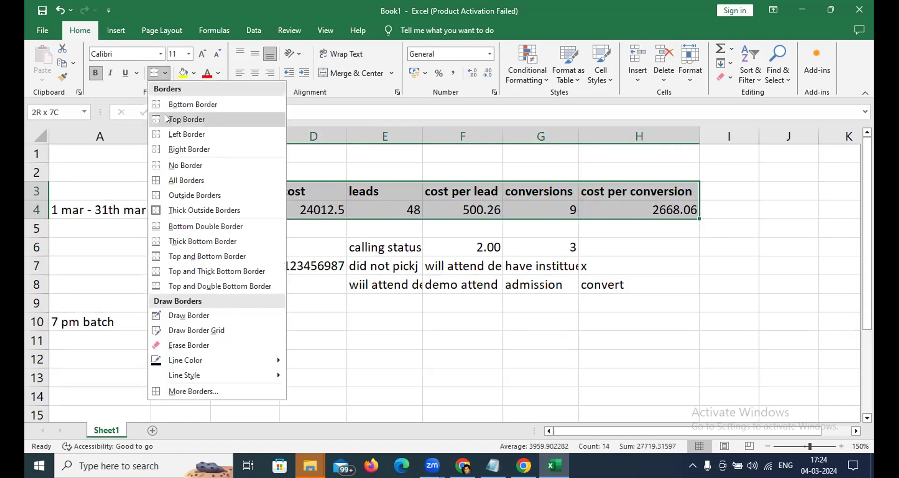
left_click(165, 178)
left_click_drag(162, 190, 638, 188)
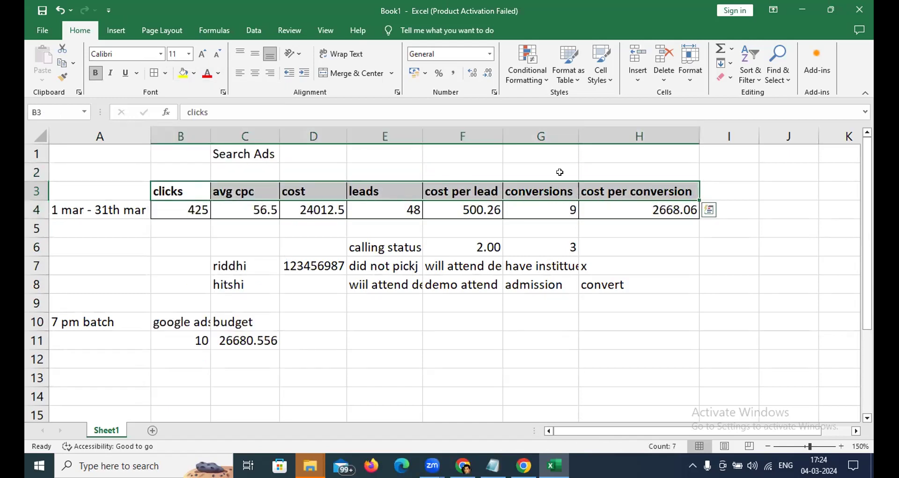
left_click(207, 74)
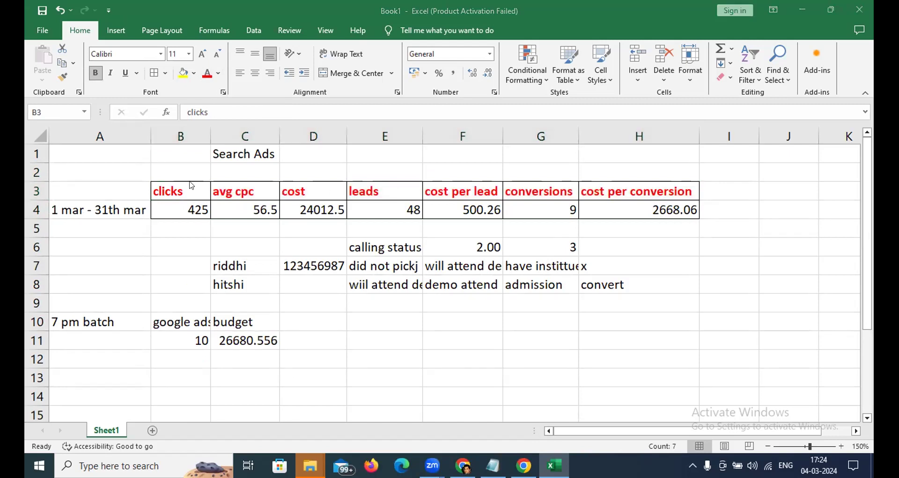
- Copy the header row B3:H3 of the Search Ads table to row 14, starting in cell B14
left_click_drag(164, 188, 654, 202)
key("ctrl+c")
scroll(654, 202, "down", 3)
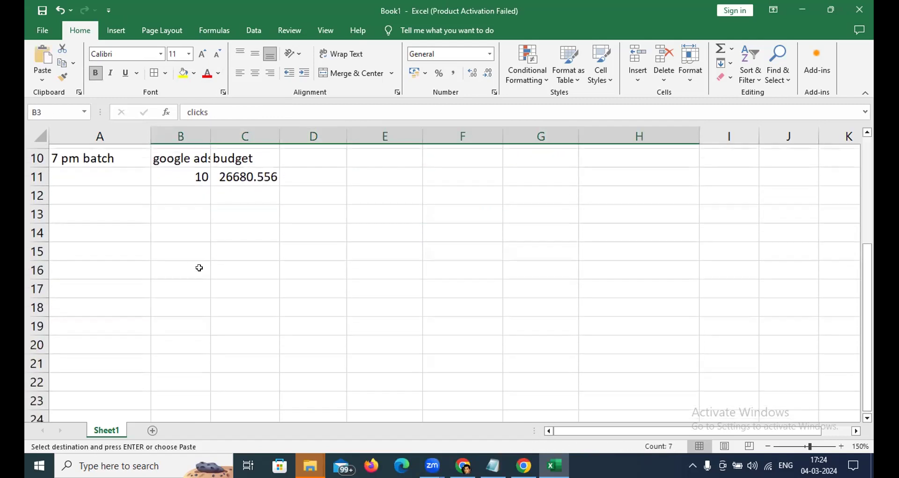
left_click(179, 222)
key("ctrl+v")
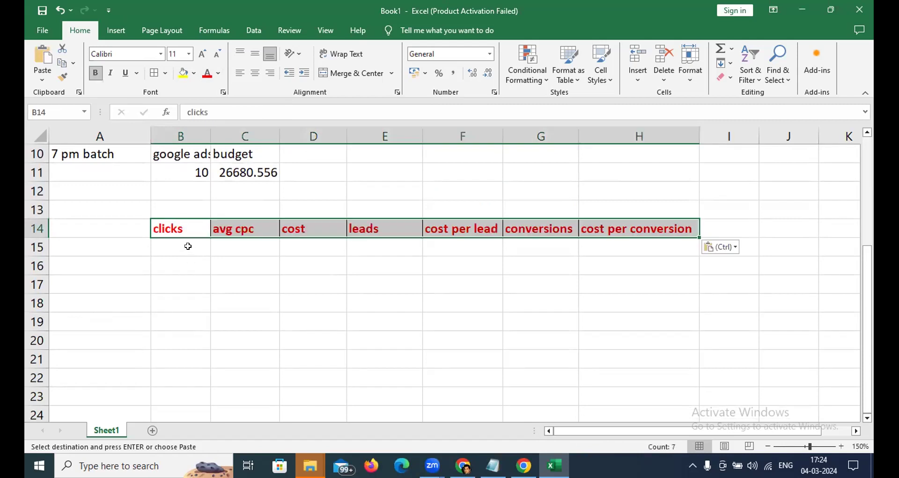
- Fill row 15 with 625 clicks, 78.25 avg cpc, 83 leads and 16 conversions, leaving cost, cost per lead and cost per conversion blank
left_click(188, 246)
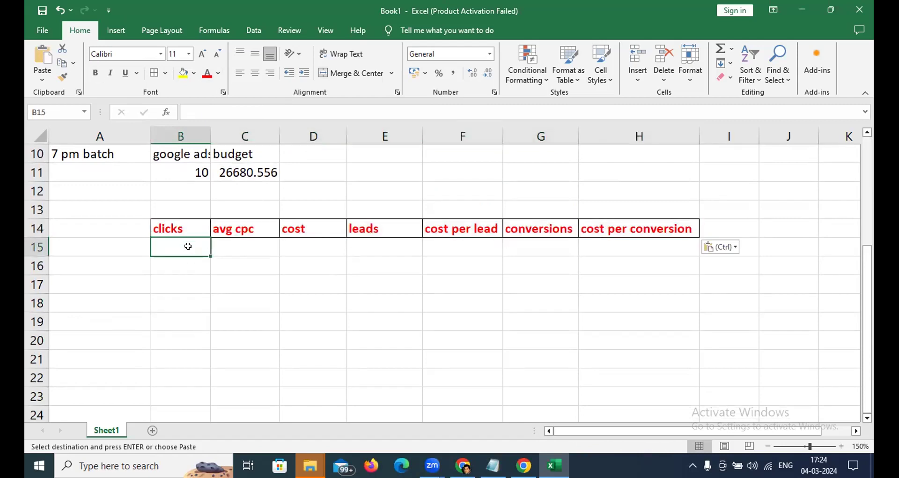
type("625")
key("Tab")
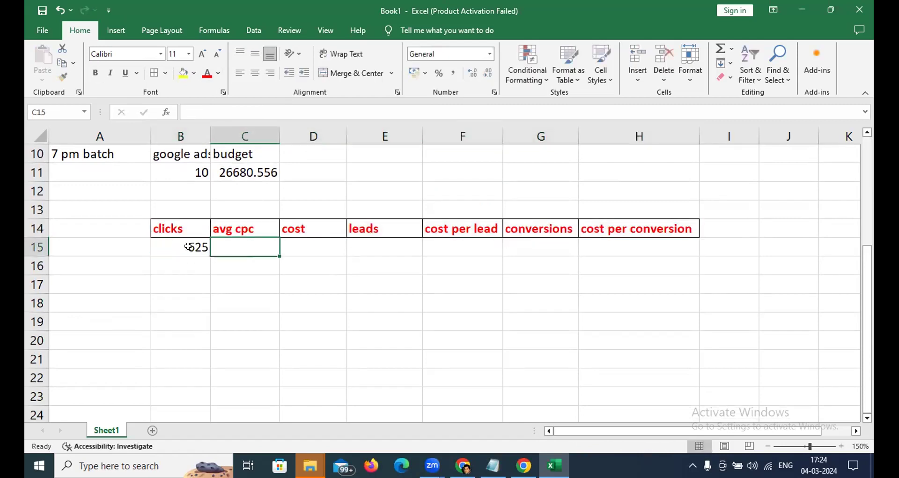
type("78.25")
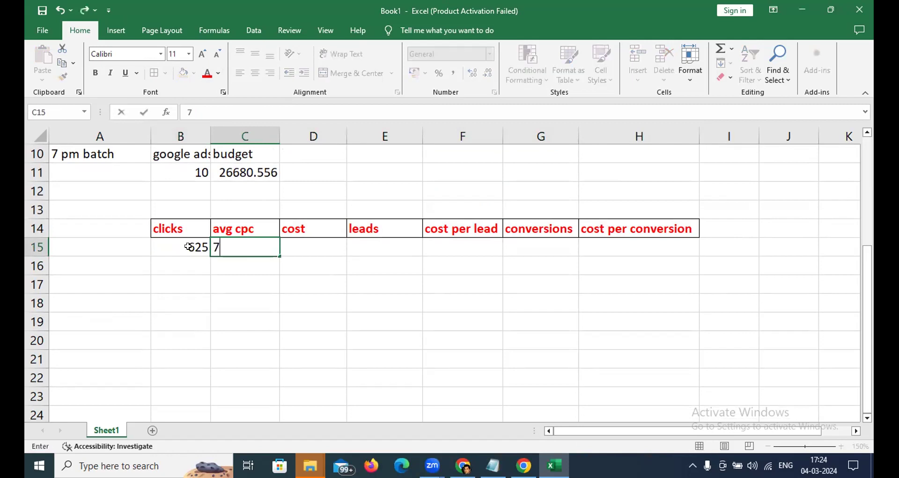
key("Tab")
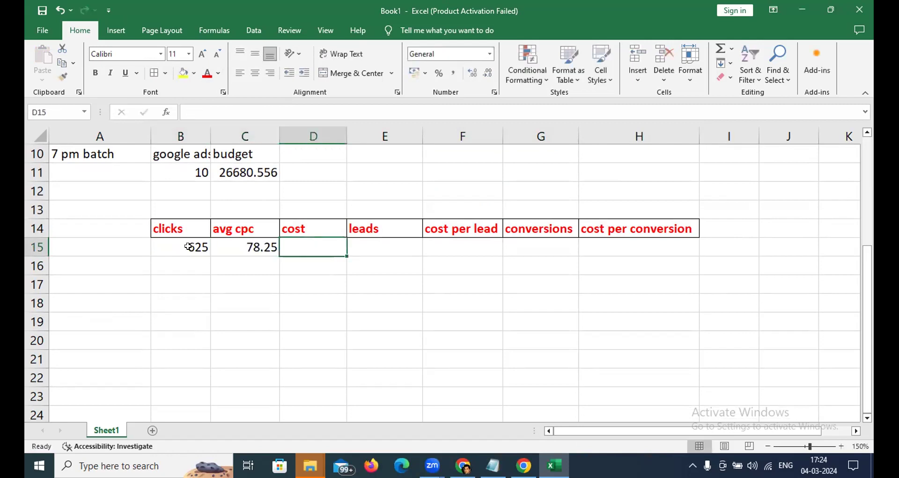
key("Tab")
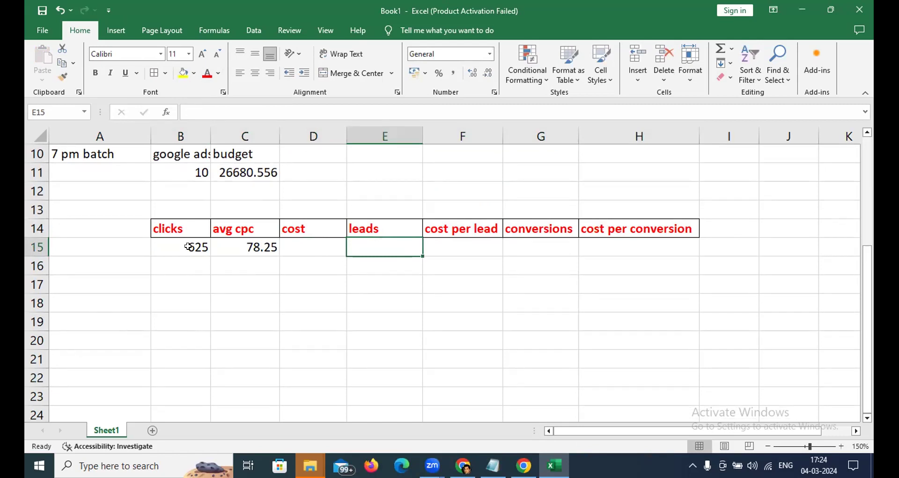
type("83")
key("Tab")
key("Tab")
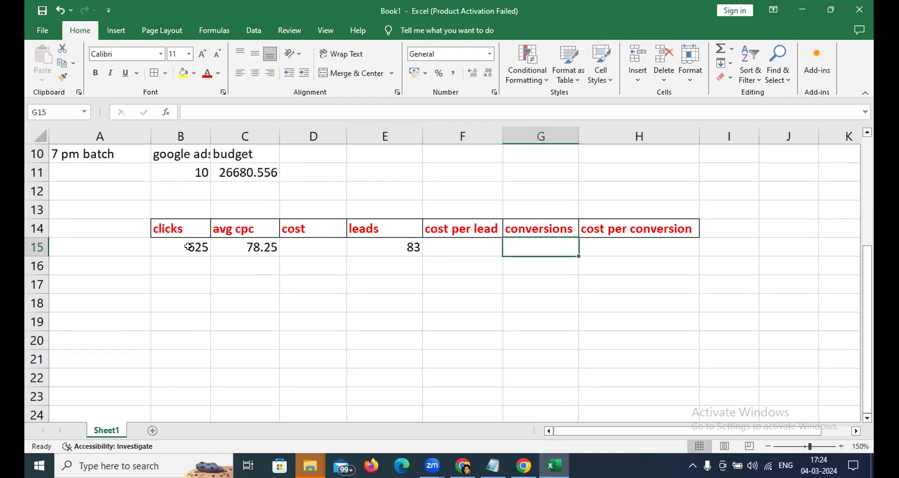
type("16")
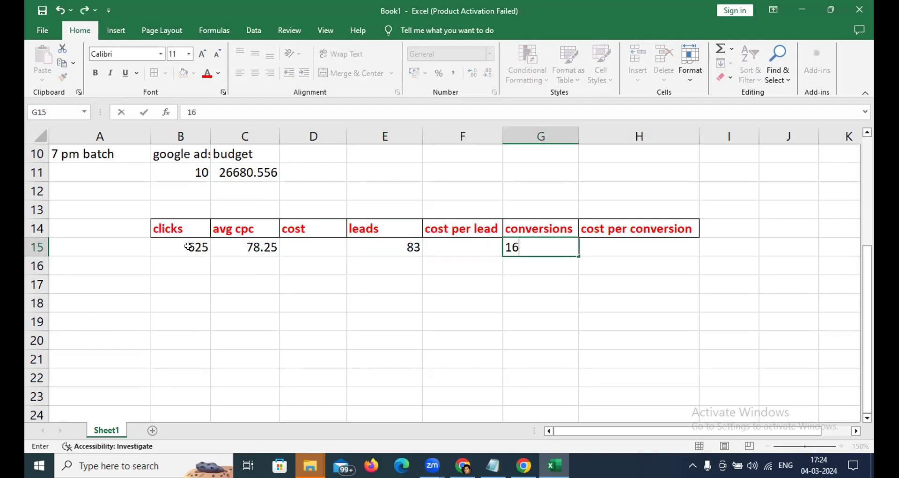
key("Left")
key("Left")
key("Left")
key("Right")
key("Right")
key("Right")
key("Right")
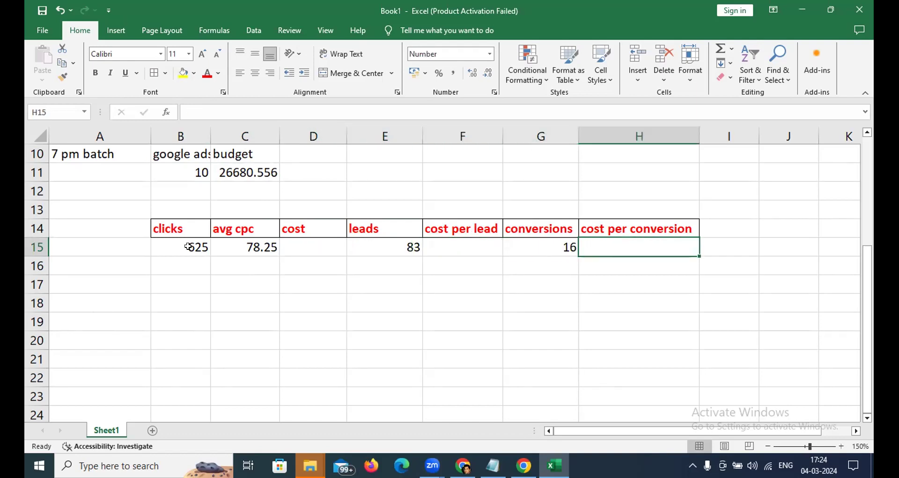
key("Left")
key("Left")
key("Left")
key("Left")
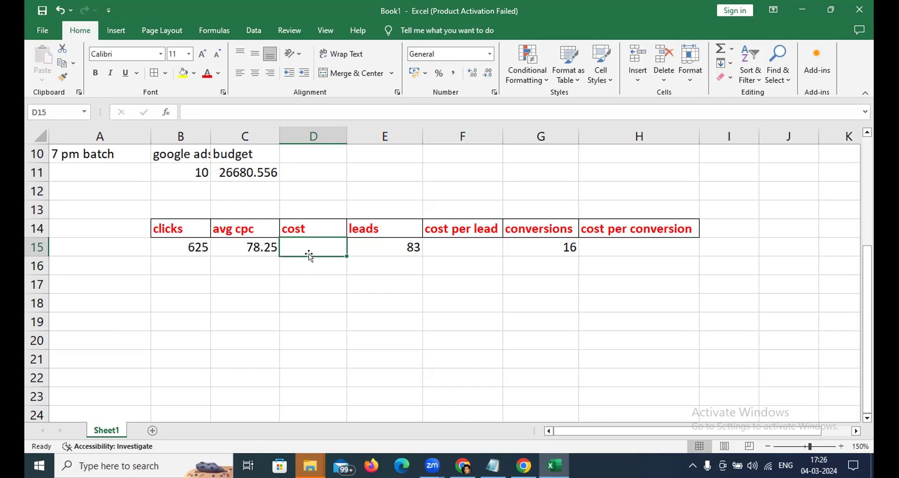
type("=(")
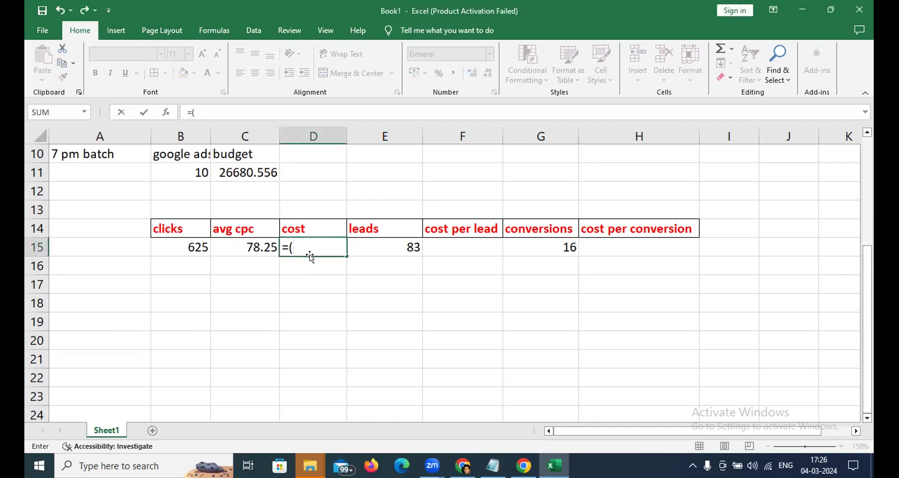
left_click(307, 280)
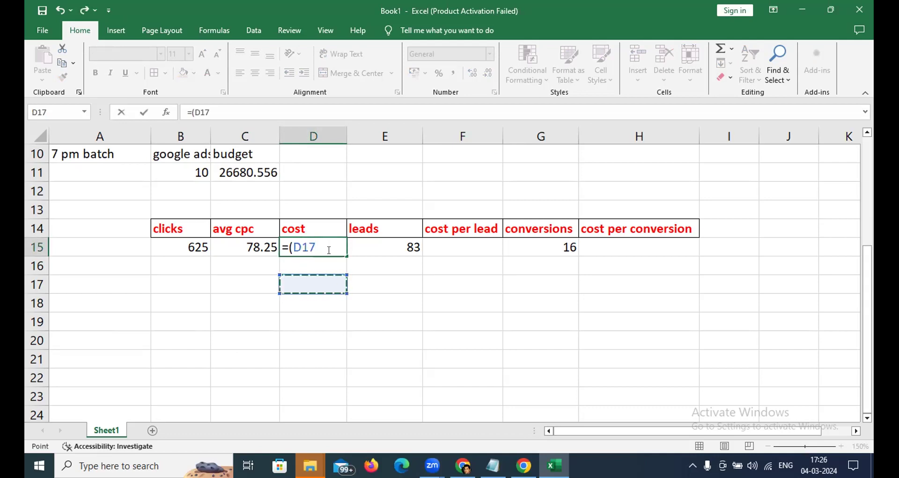
key("Escape")
left_click_drag(198, 251, 240, 247)
left_click(307, 248)
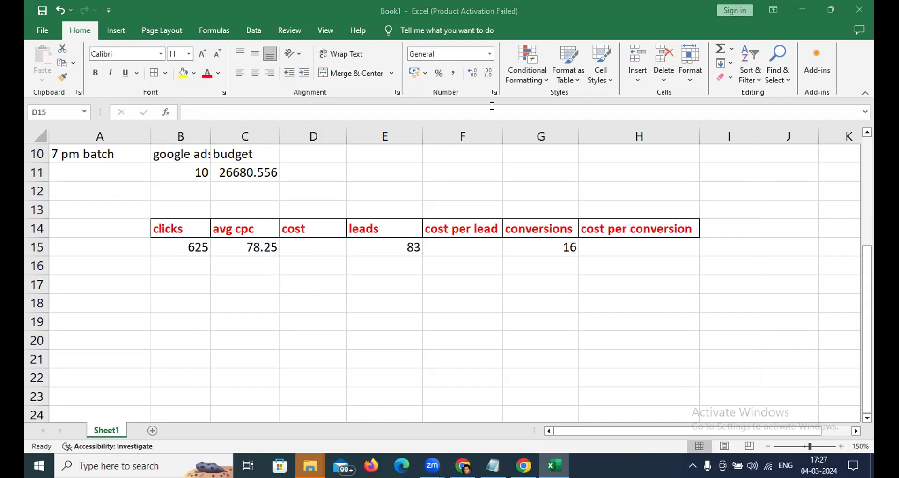
- Copy the practice table B14:H15 and paste it as an image into the 4PM Jan 2024 Batch group chat in WhatsApp Web
left_click_drag(168, 228, 628, 245)
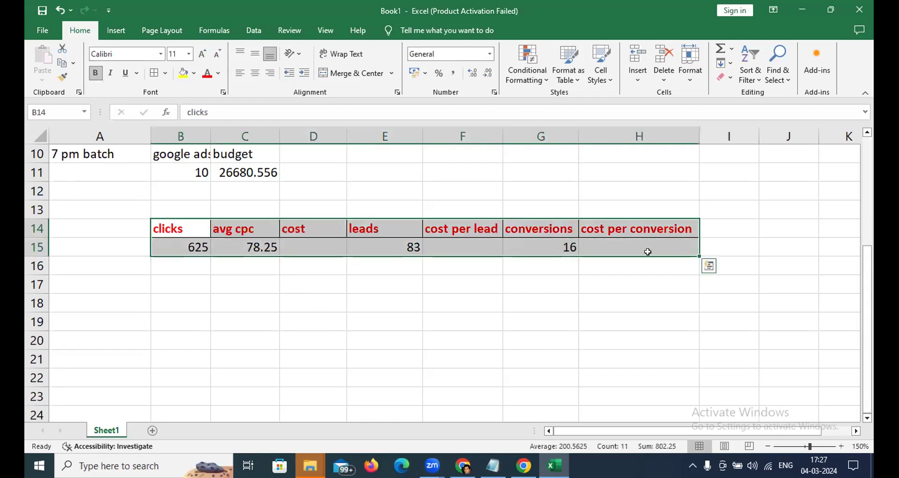
key("ctrl+c")
key("alt+Tab")
key("alt+Tab")
key("alt+Tab")
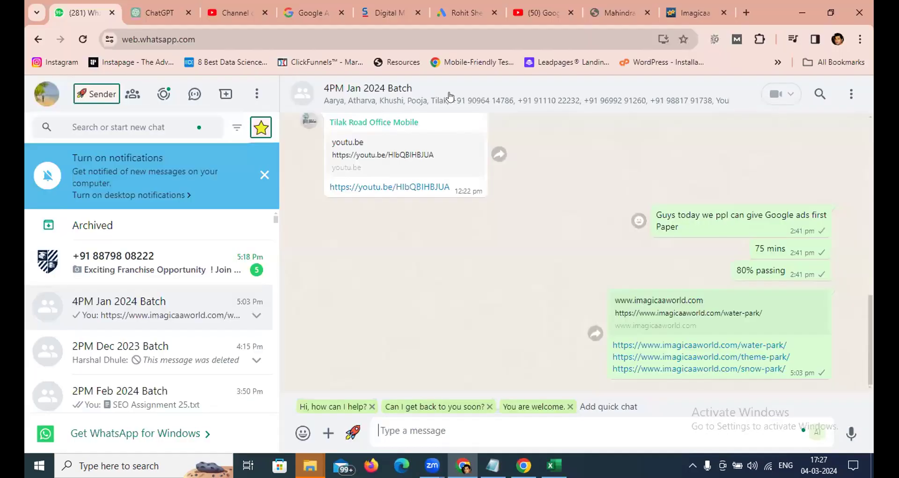
scroll(182, 248, "down", 3)
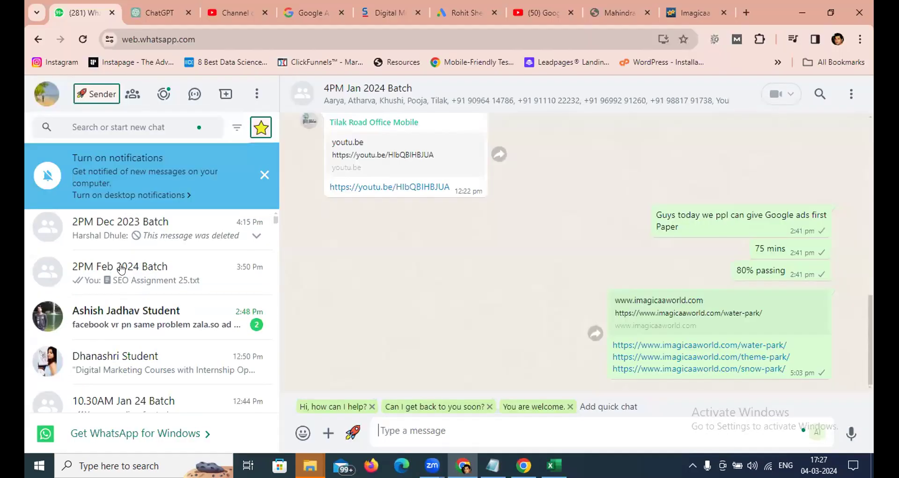
scroll(133, 265, "up", 3)
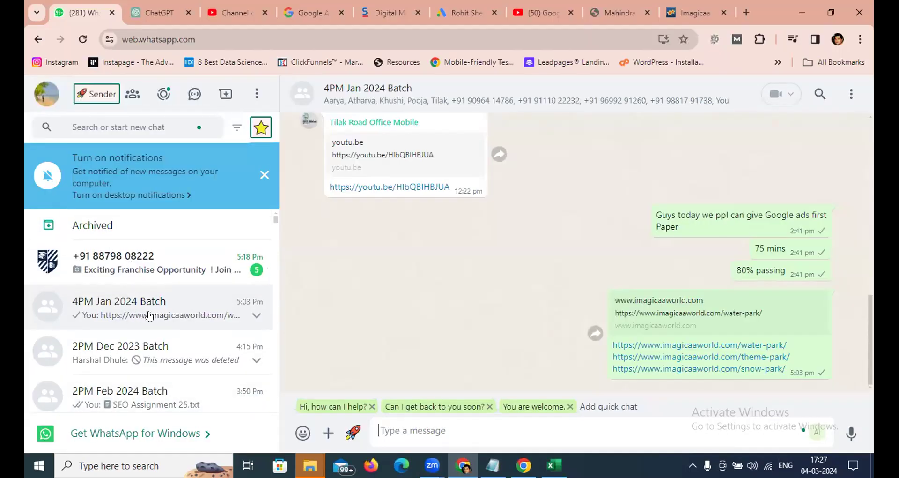
key("ctrl+v")
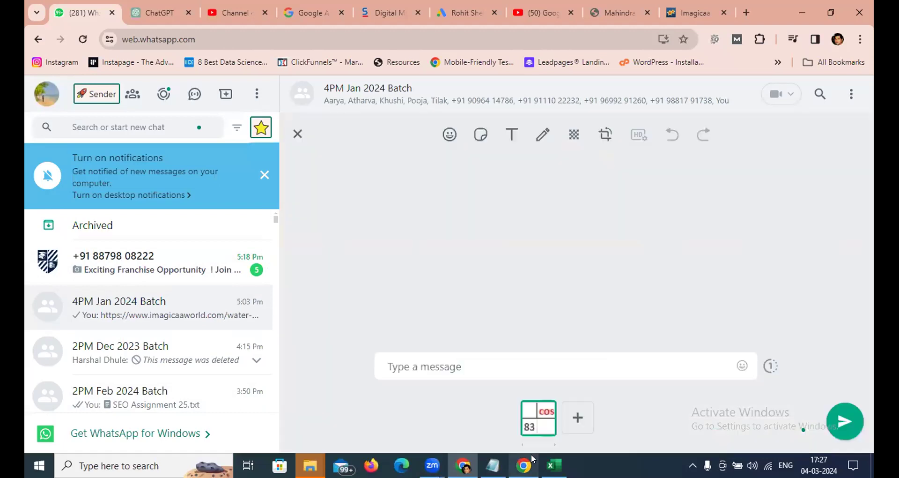
- Return to the Excel workbook and clear the pending copy of the practice table
key("alt+Tab")
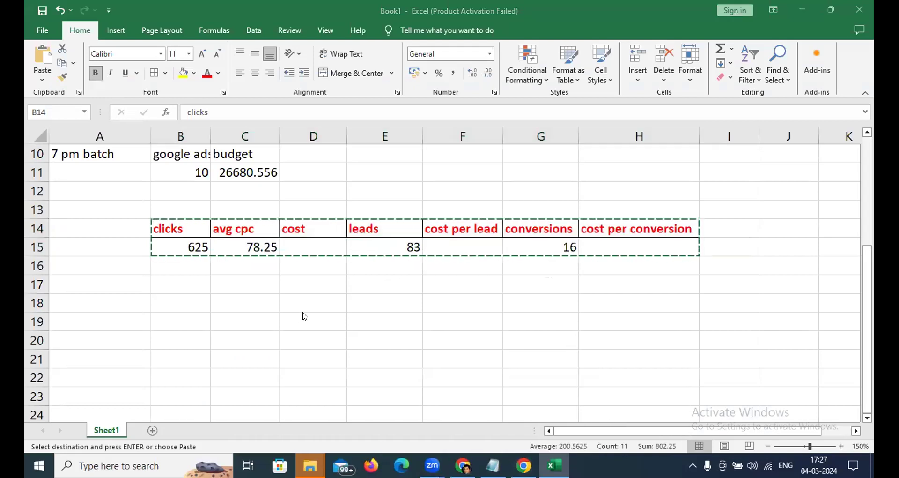
left_click(312, 243)
key("Escape")
left_click_drag(182, 243, 627, 244)
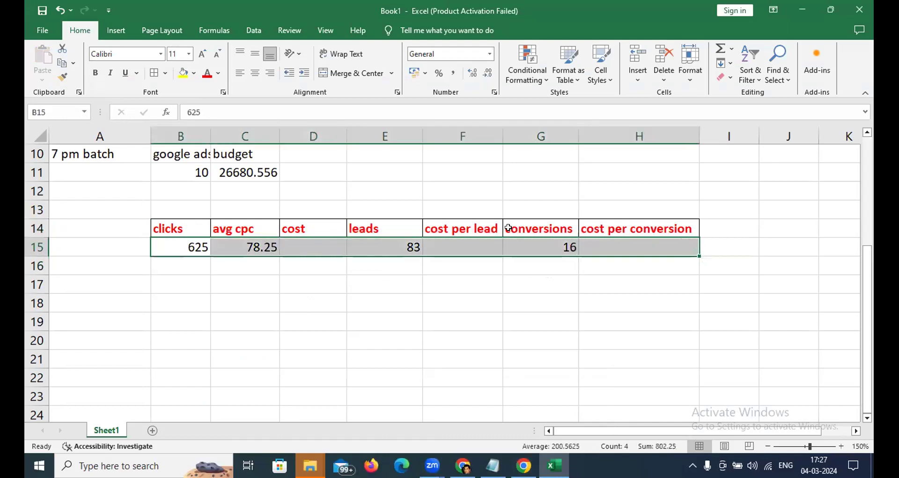
left_click(290, 243)
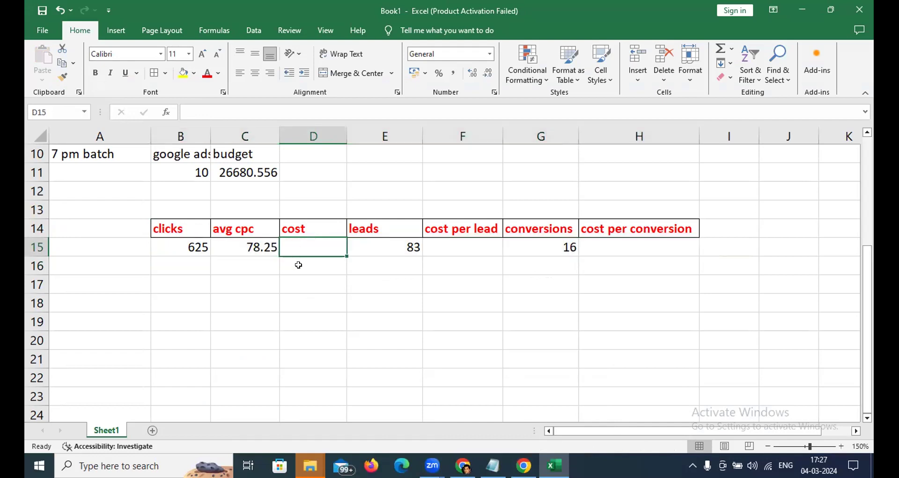
- Calculate the cost in cell D15 by multiplying clicks by avg cpc with =(B15*C15)
left_click_drag(178, 249, 302, 247)
left_click(302, 247)
type("=(")
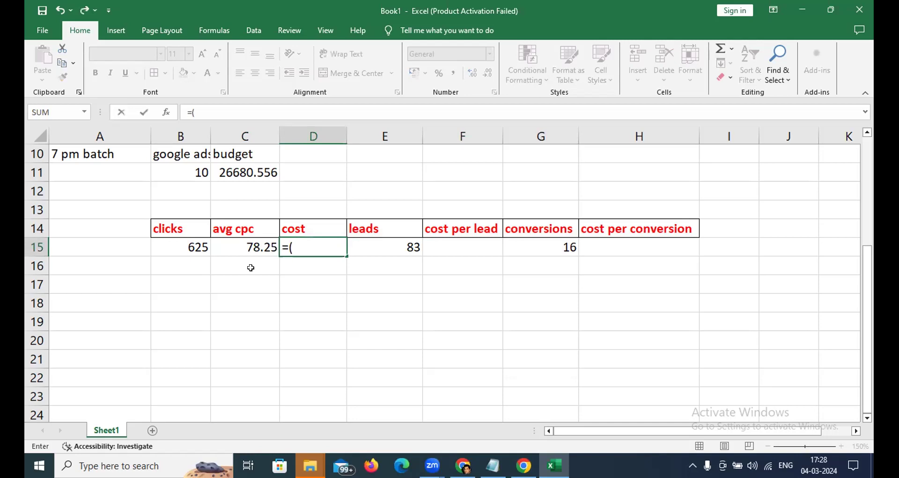
left_click(202, 247)
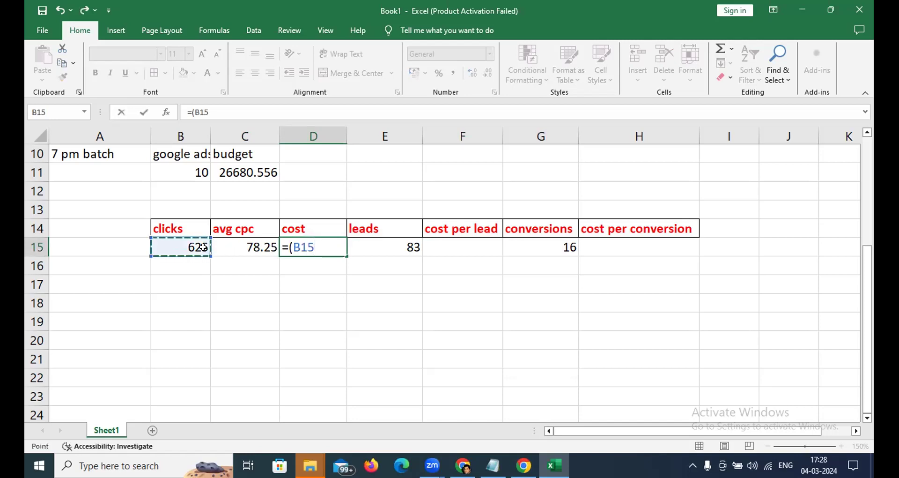
type("*")
left_click(237, 248)
type(")")
key("Return")
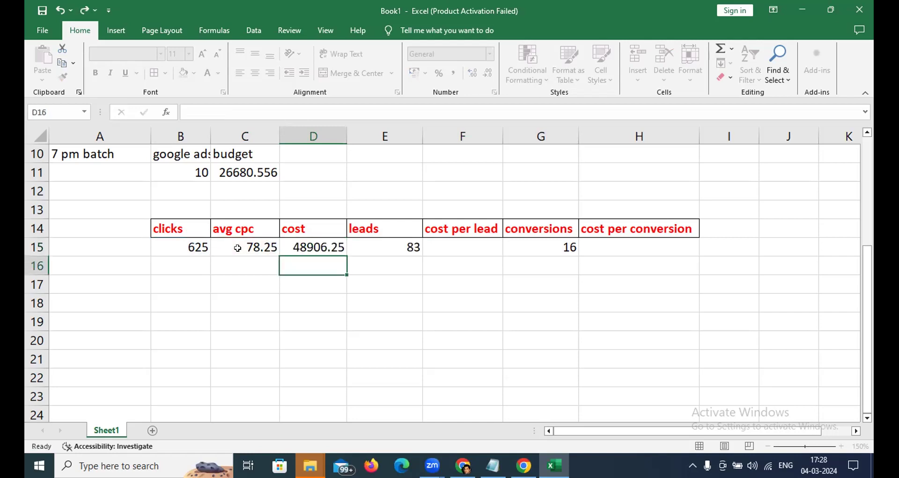
key("Up")
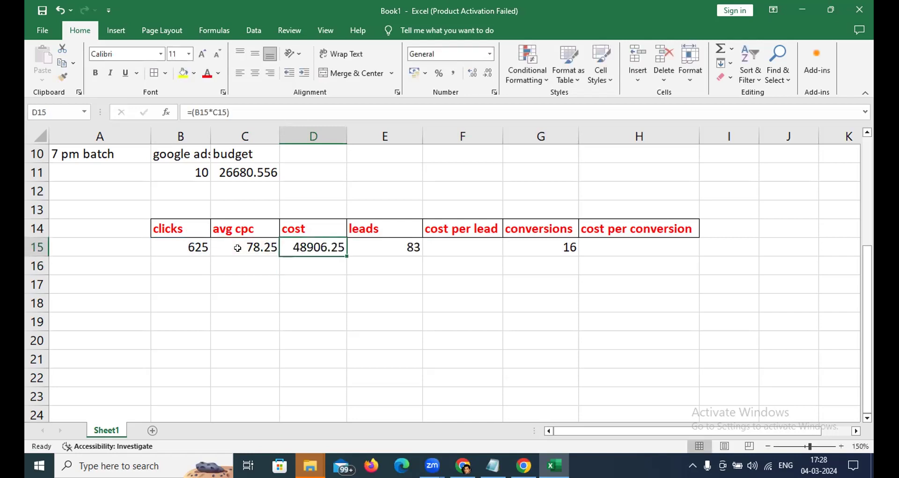
- Examine the cost, leads and cost per lead cells of the practice table in rows 14 and 15
key("Up")
key("Right")
key("Right")
key("Down")
key("Left")
key("Left")
key("shift+Right")
key("Left")
key("Right")
key("Right")
key("Right")
key("Left")
key("Left")
key("Right")
key("Right")
key("Right")
key("Right")
- Calculate the cost per lead in cell F15 by dividing cost by leads with =(D15/E15)
key("Left")
key("Left")
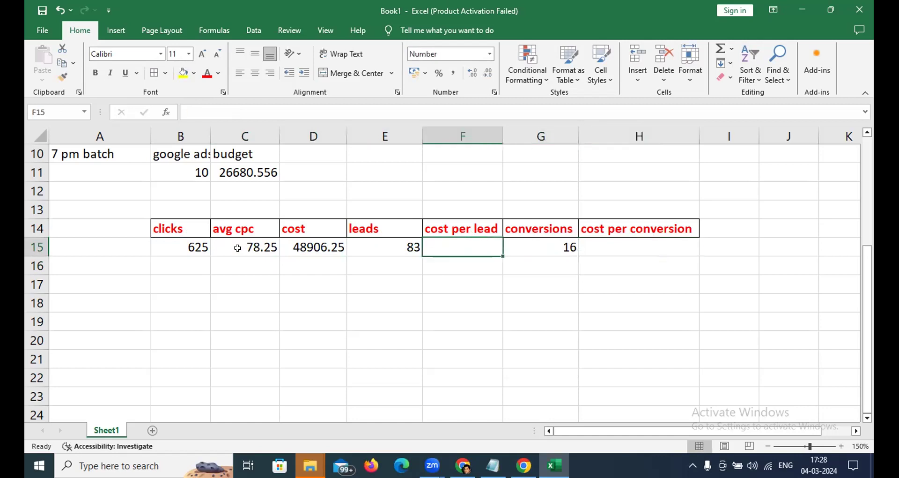
type("=(")
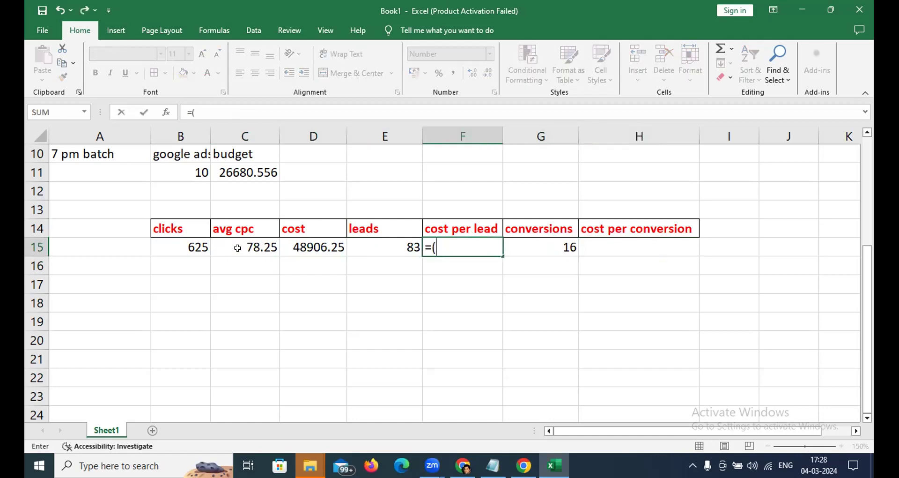
left_click(311, 245)
type("/")
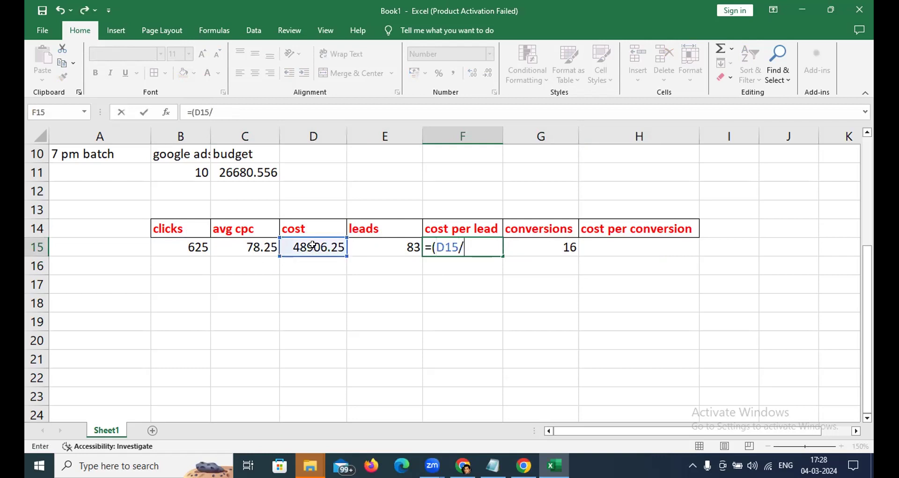
left_click(376, 246)
type(")")
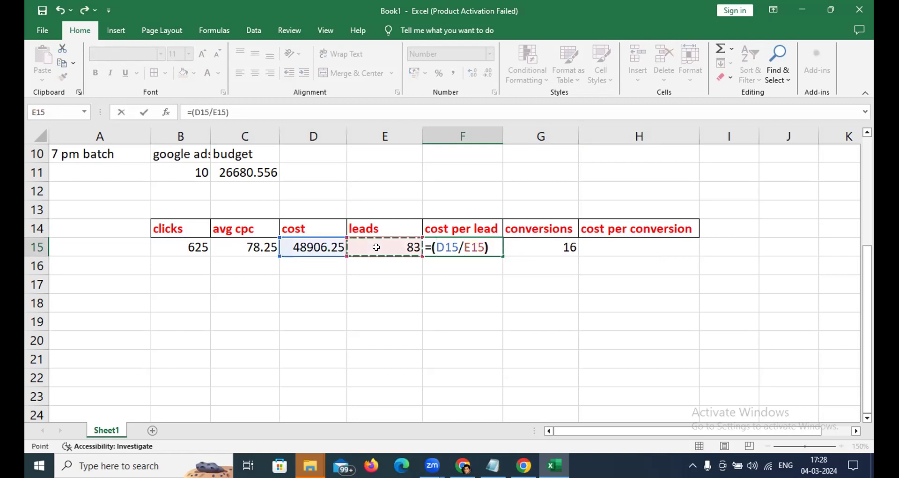
key("Return")
- Calculate the cost per conversion in cell H15 by dividing cost by conversions with =(D15/G15)
key("Up")
key("Right")
key("Right")
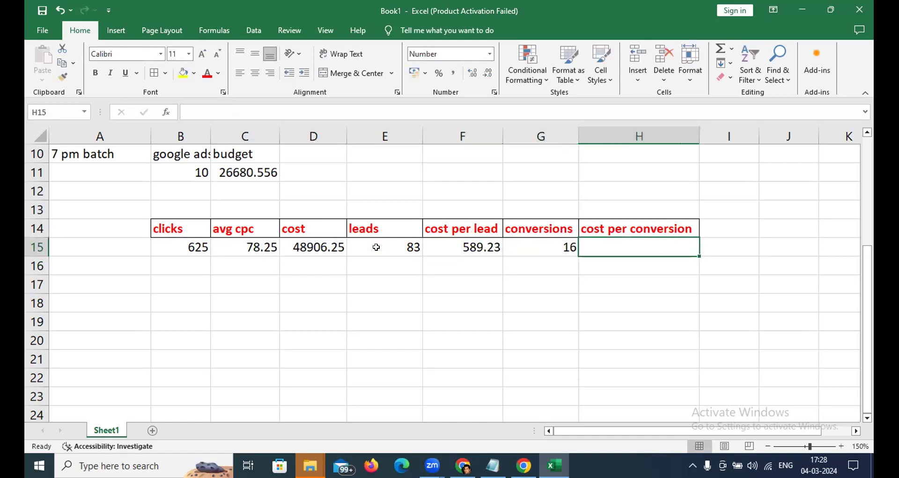
type("=(")
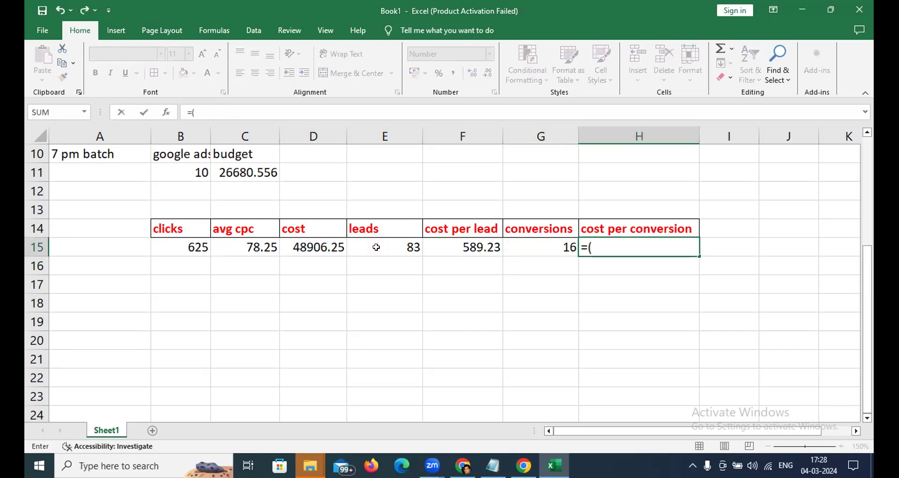
left_click(326, 249)
type("/")
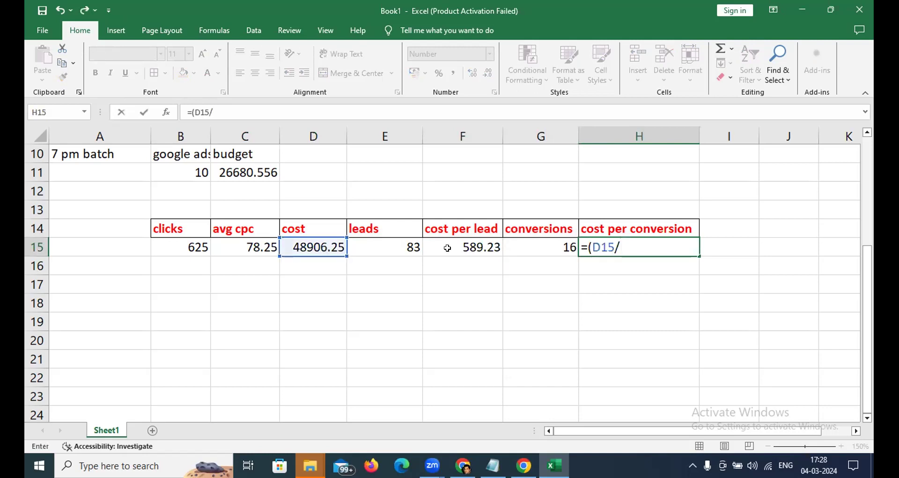
left_click(539, 246)
type(")")
key("Return")
- Review the cost per lead, conversions and cost per conversion columns, checking the formula and result in H15
key("Up")
key("Up")
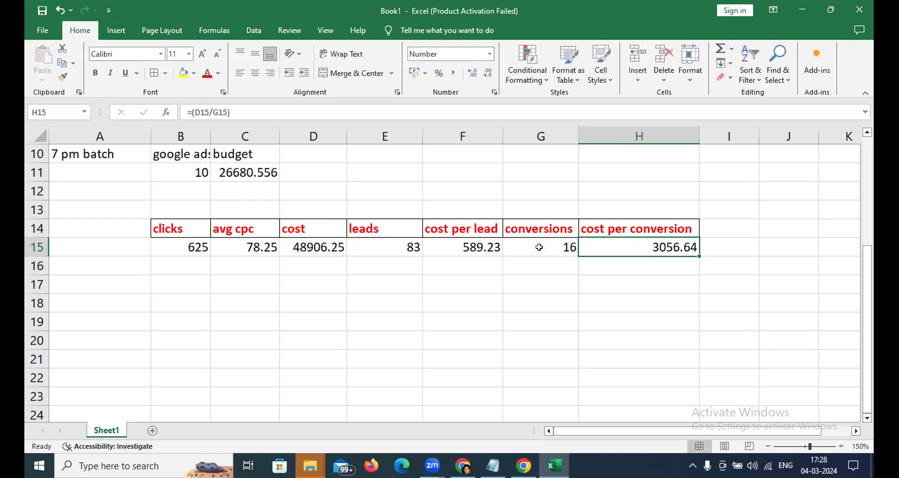
key("shift+Down")
key("shift+Left")
key("shift+Left")
key("shift+Left")
key("shift+Left")
key("shift+Left")
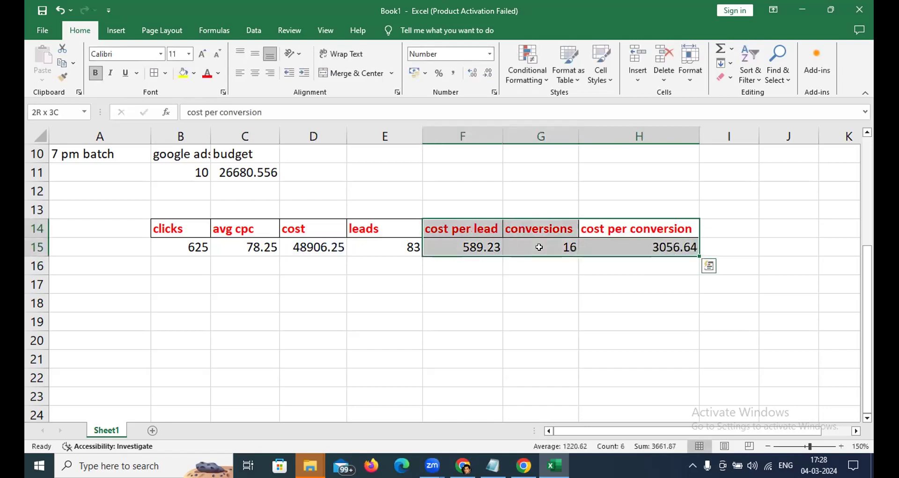
key("Right")
key("Left")
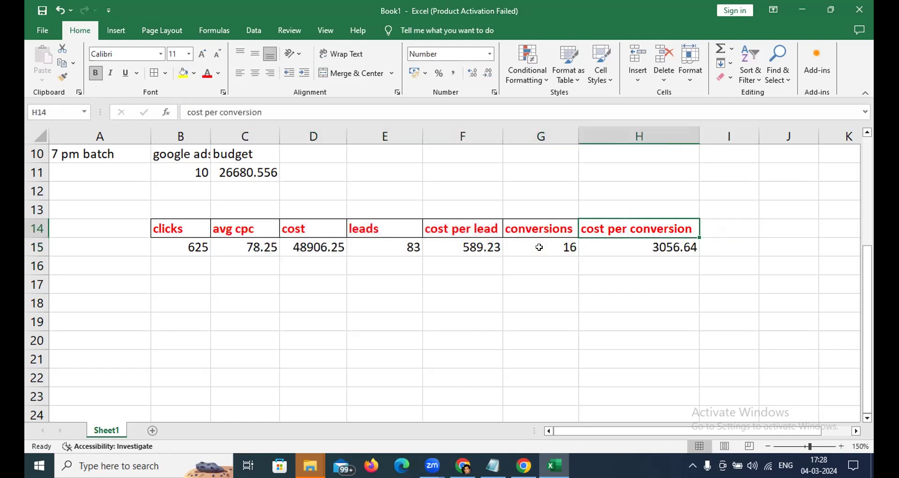
key("Down")
key("Up")
left_click(646, 246)
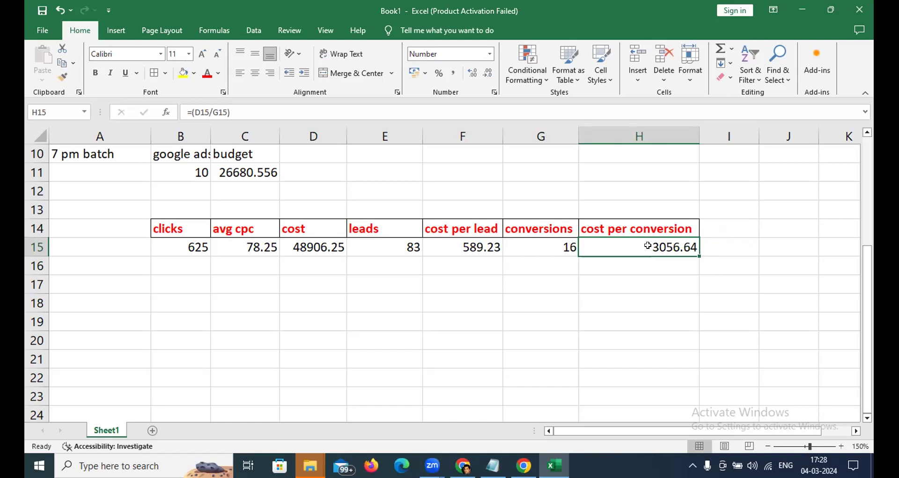
left_click(653, 265)
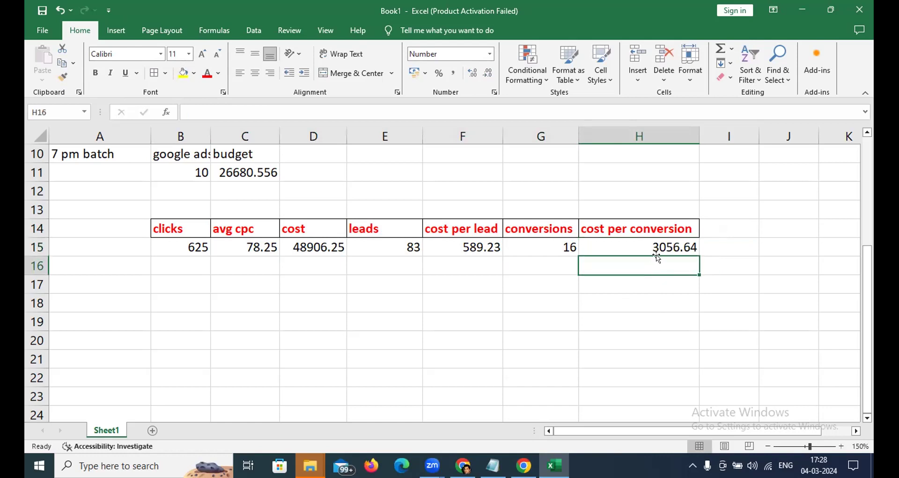
left_click(656, 225)
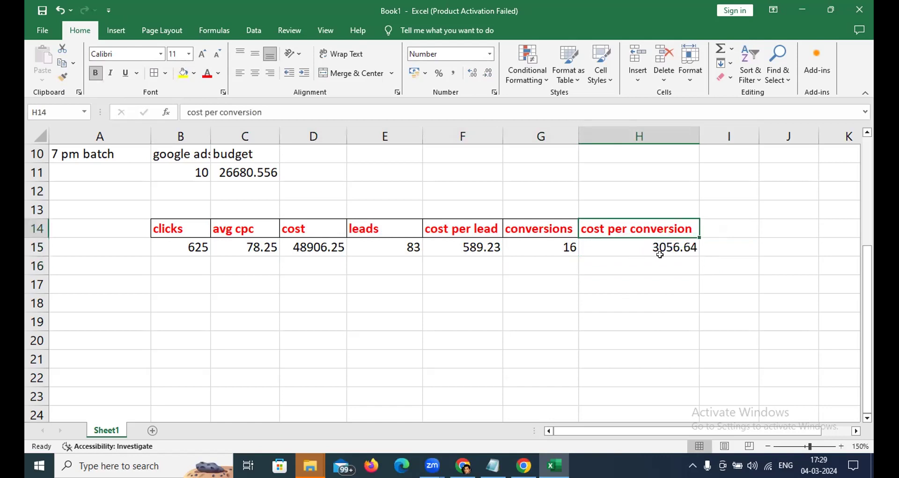
left_click_drag(659, 229, 659, 246)
- Enter 2500 in cell I15 beside the cost per conversion result for comparison
left_click(709, 239)
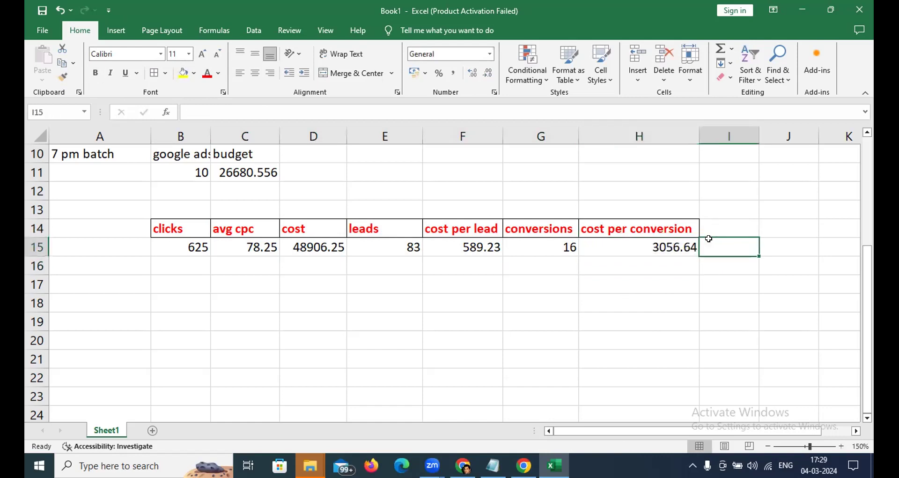
type("2500")
key("Return")
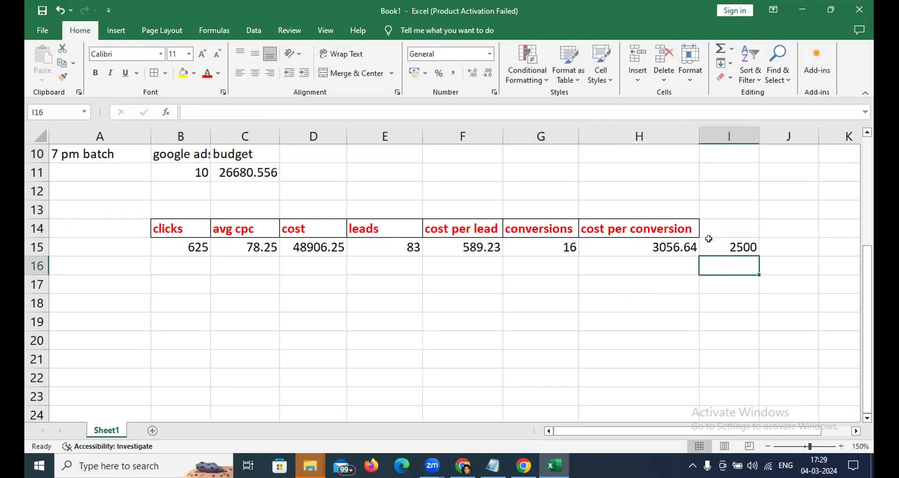
left_click_drag(713, 226, 723, 242)
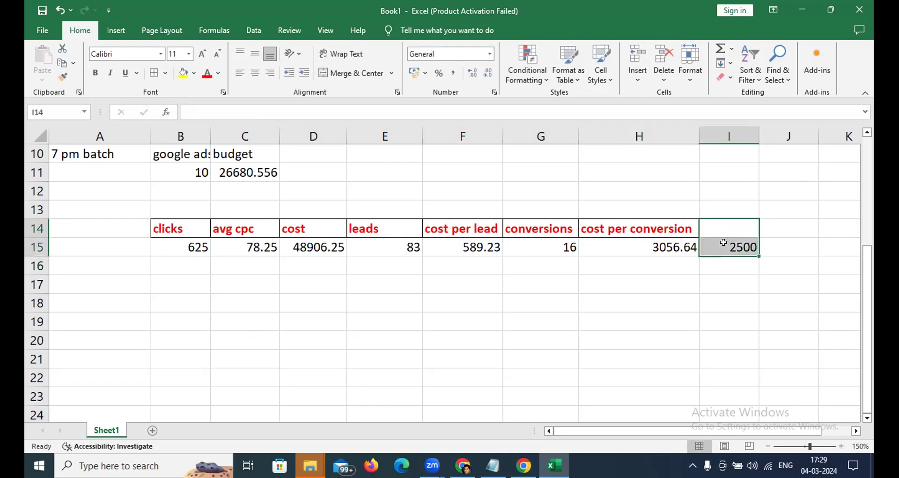
- Compare the avg cpc, leads and cost per conversion values across the practice table B14:H15
left_click(222, 246)
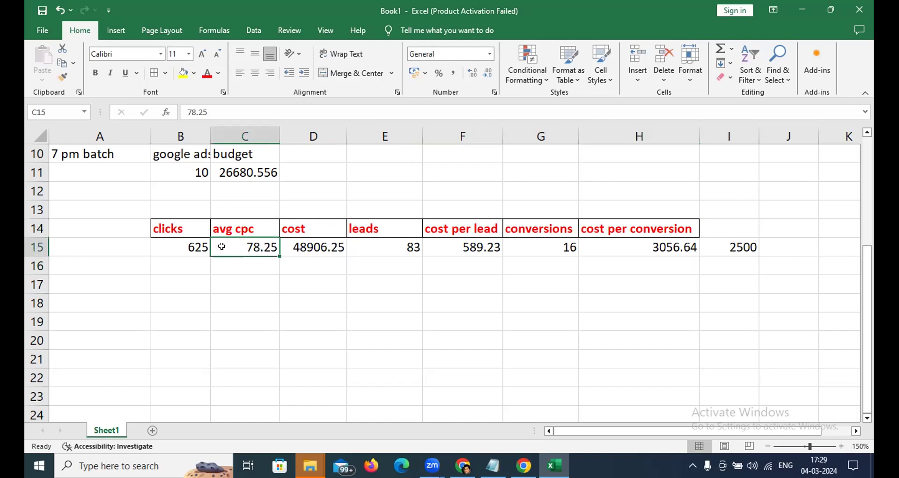
left_click_drag(658, 233, 669, 249)
left_click_drag(251, 227, 248, 246)
left_click(239, 264)
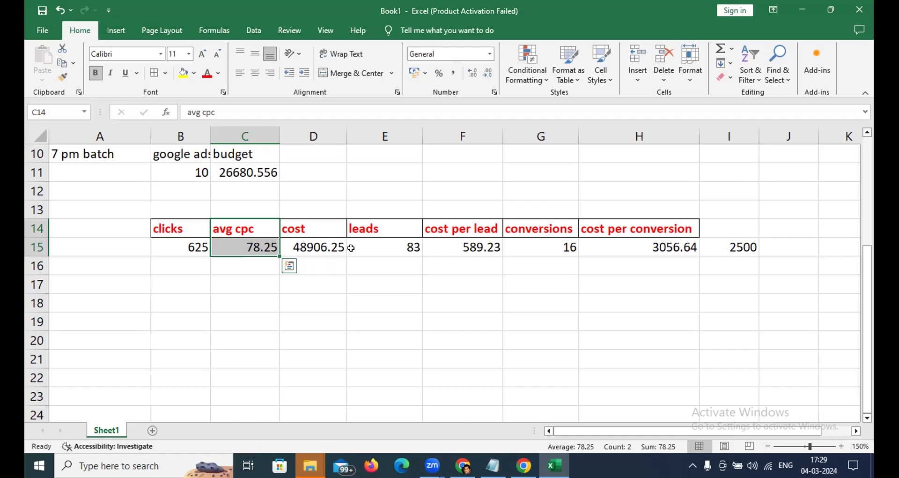
left_click(371, 245)
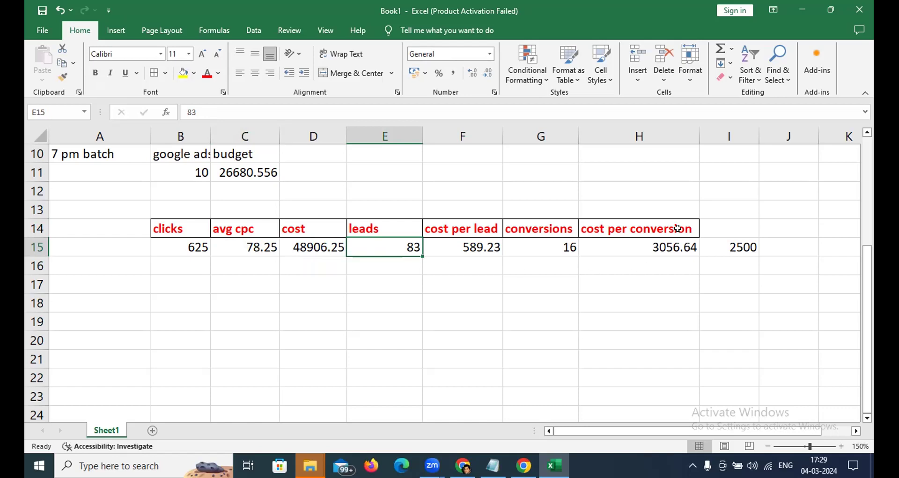
left_click_drag(677, 228, 666, 245)
left_click_drag(507, 243, 212, 248)
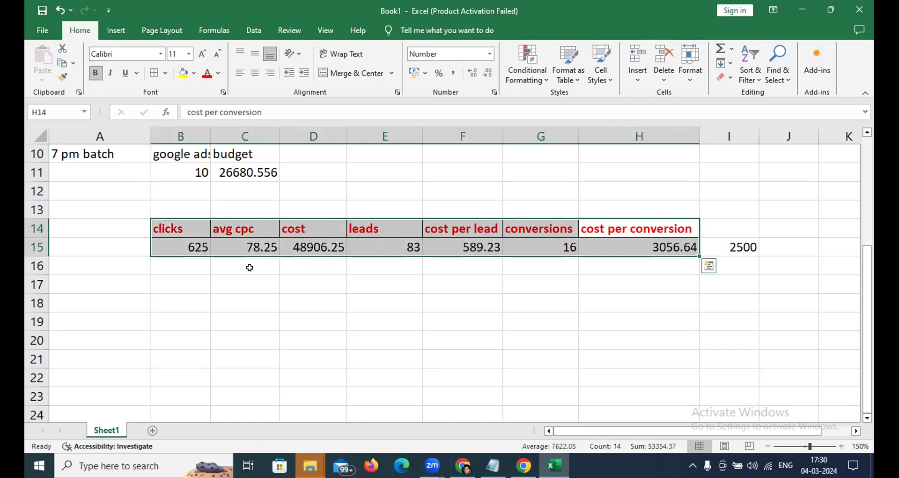
left_click(239, 279)
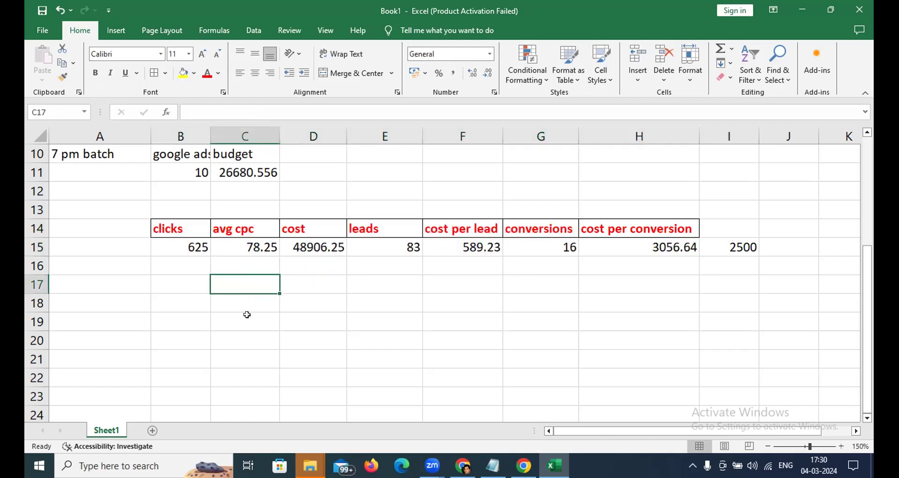